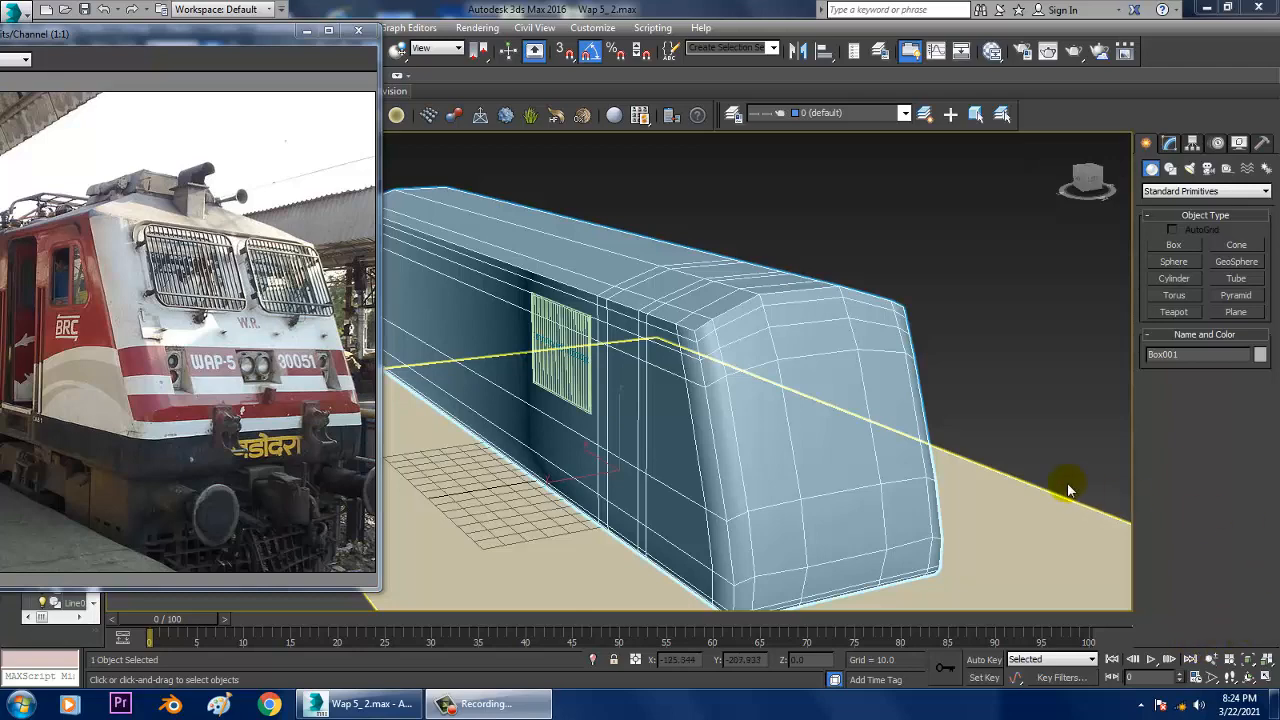
- Select the upper front vertices of the locomotive body and move them slightly back toward the cab door
middle_click_drag(742, 373, 949, 403, "alt")
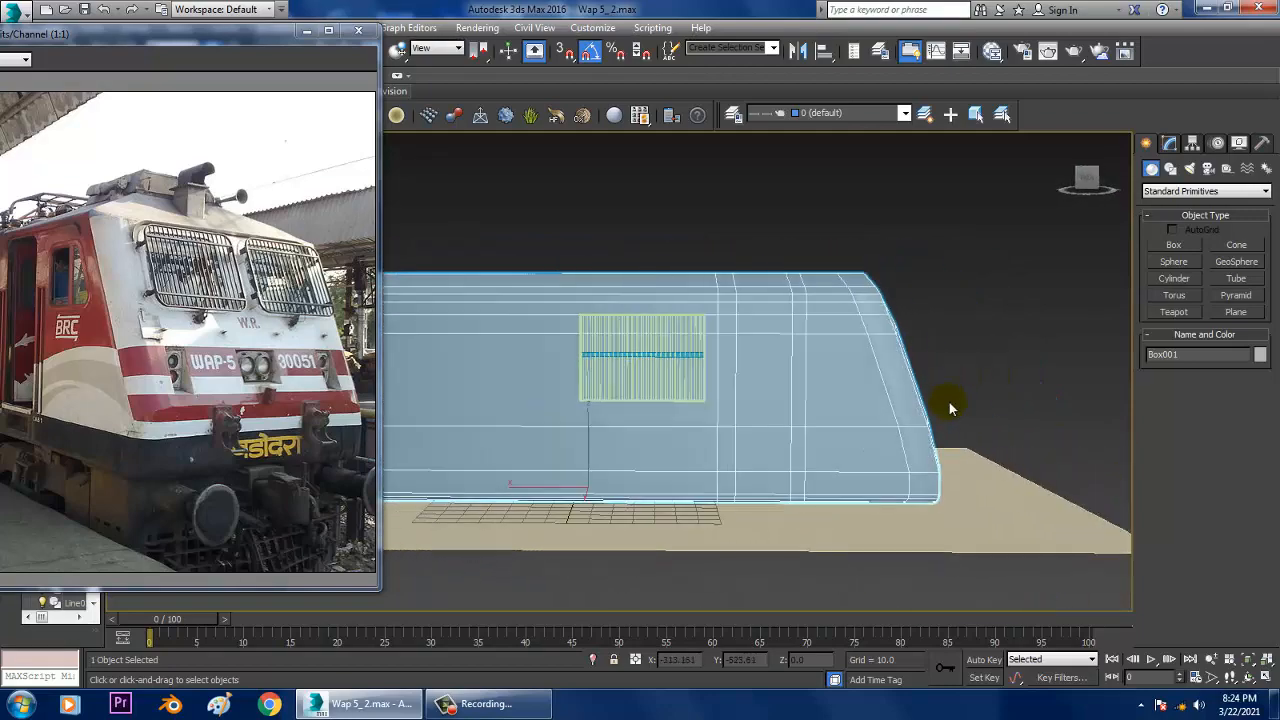
key("alt+w")
middle_click(857, 251)
key("alt+w")
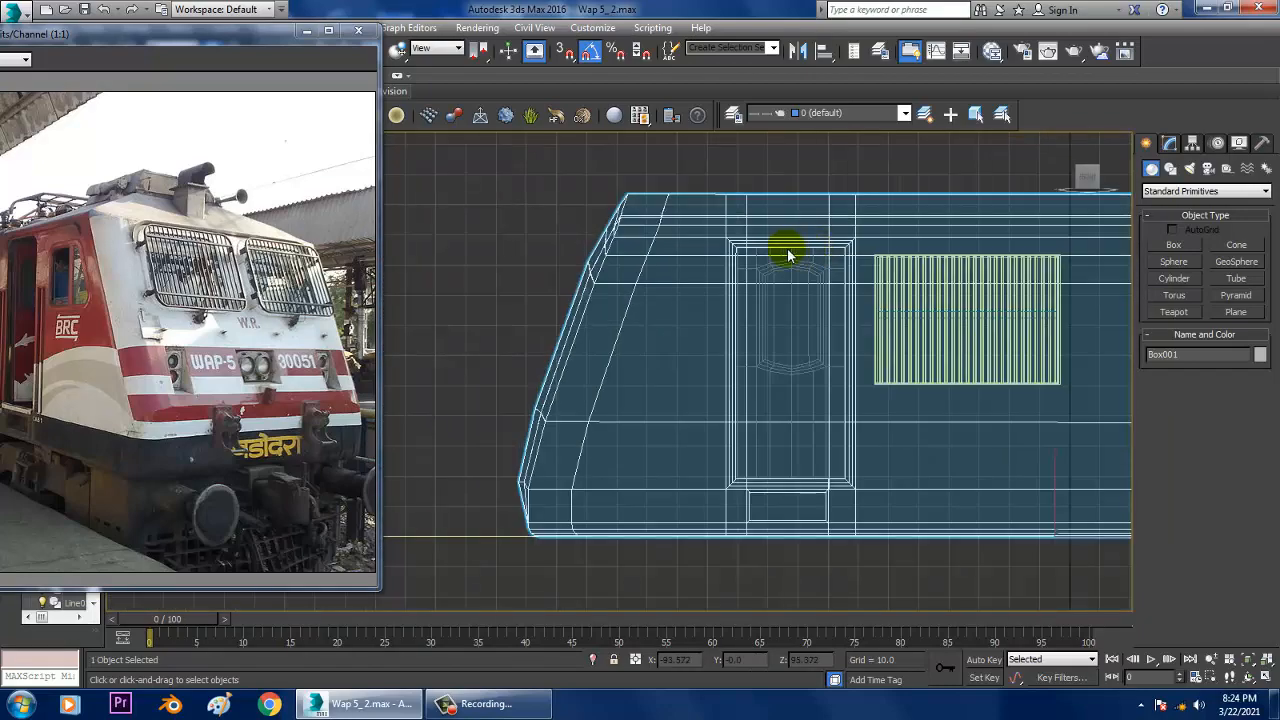
middle_click_drag(786, 251, 786, 309)
key("1")
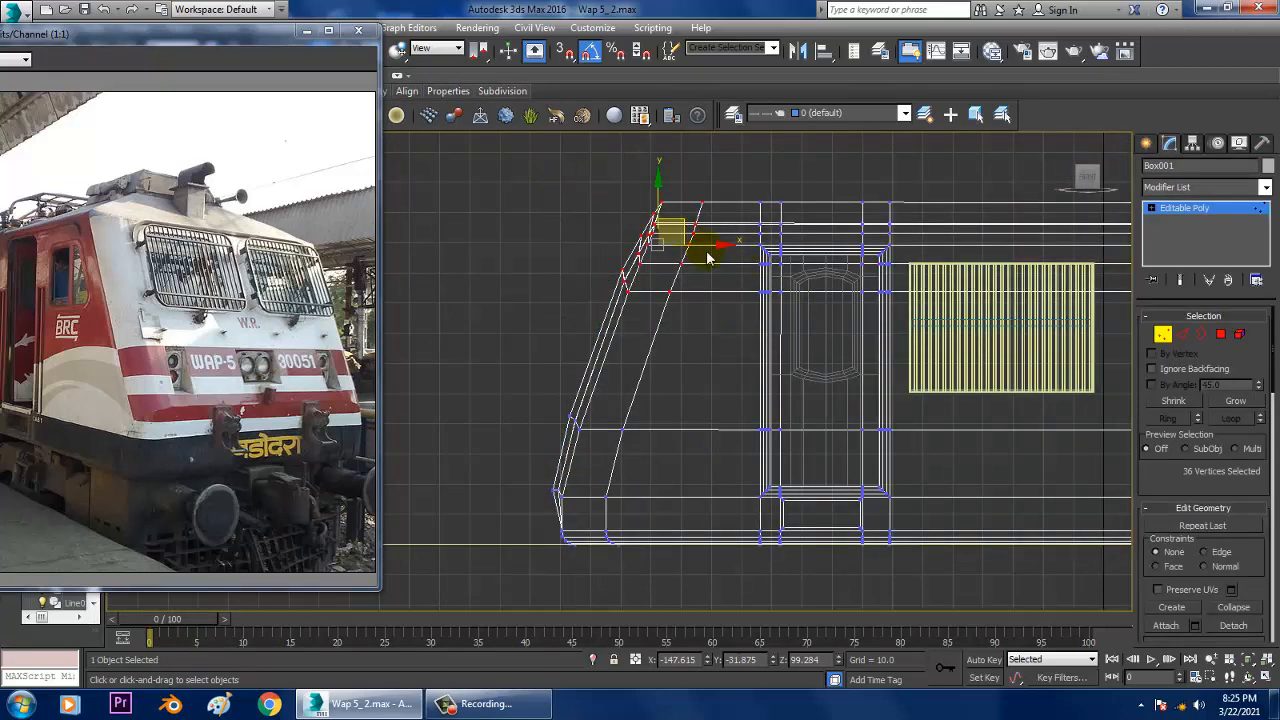
left_click_drag(718, 259, 728, 259)
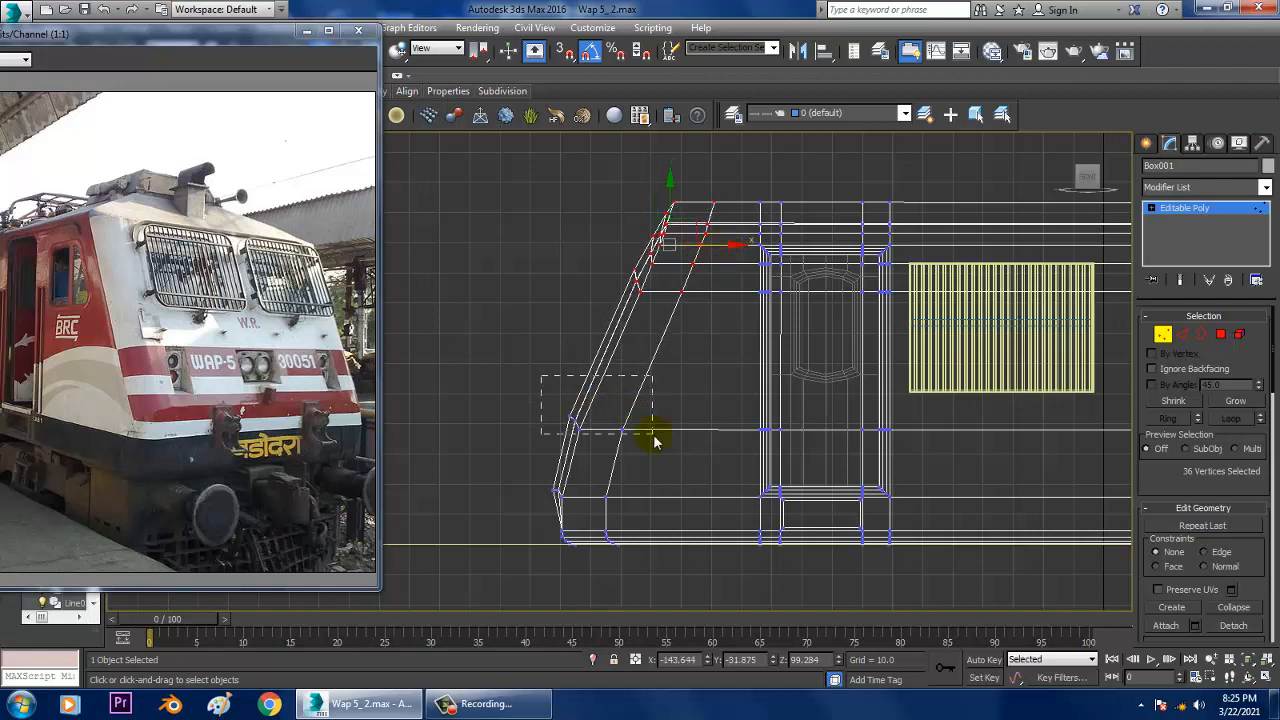
- Move the middle row of front vertices slightly back to line up with the slope of the nose
left_click_drag(652, 432, 652, 434)
key("e")
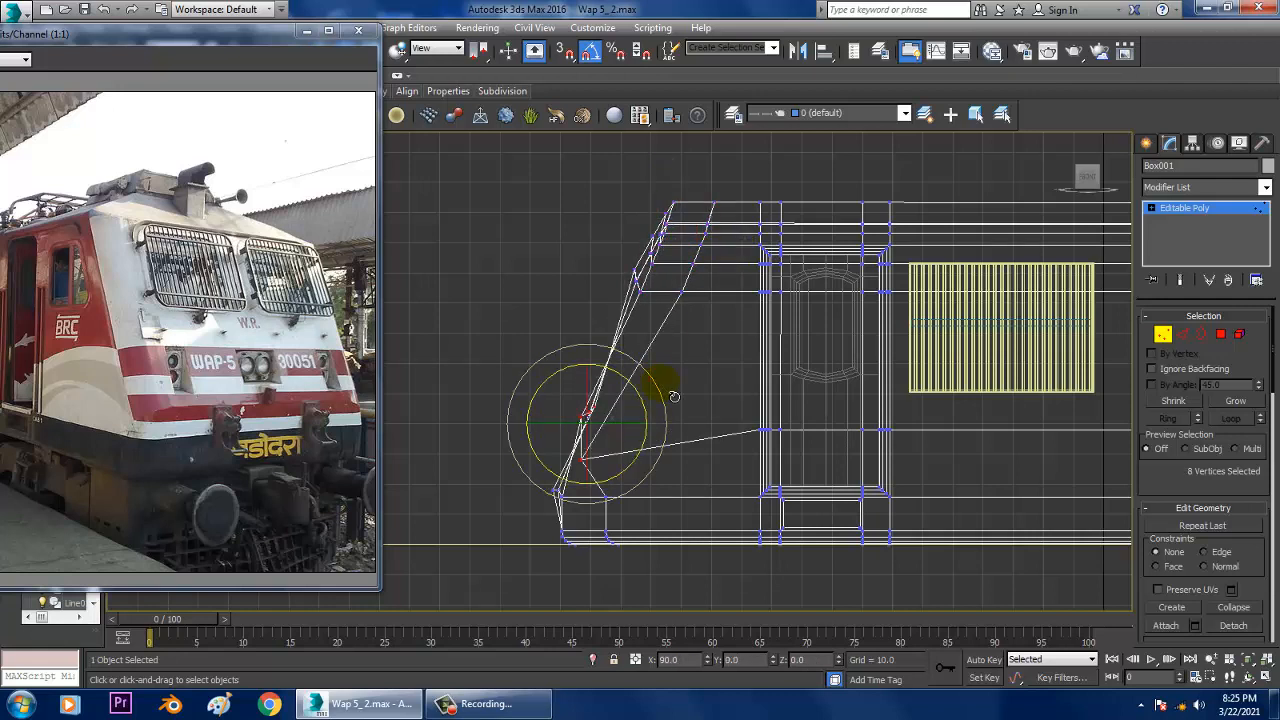
key("ctrl+z")
left_click_drag(664, 393, 665, 436)
key("w")
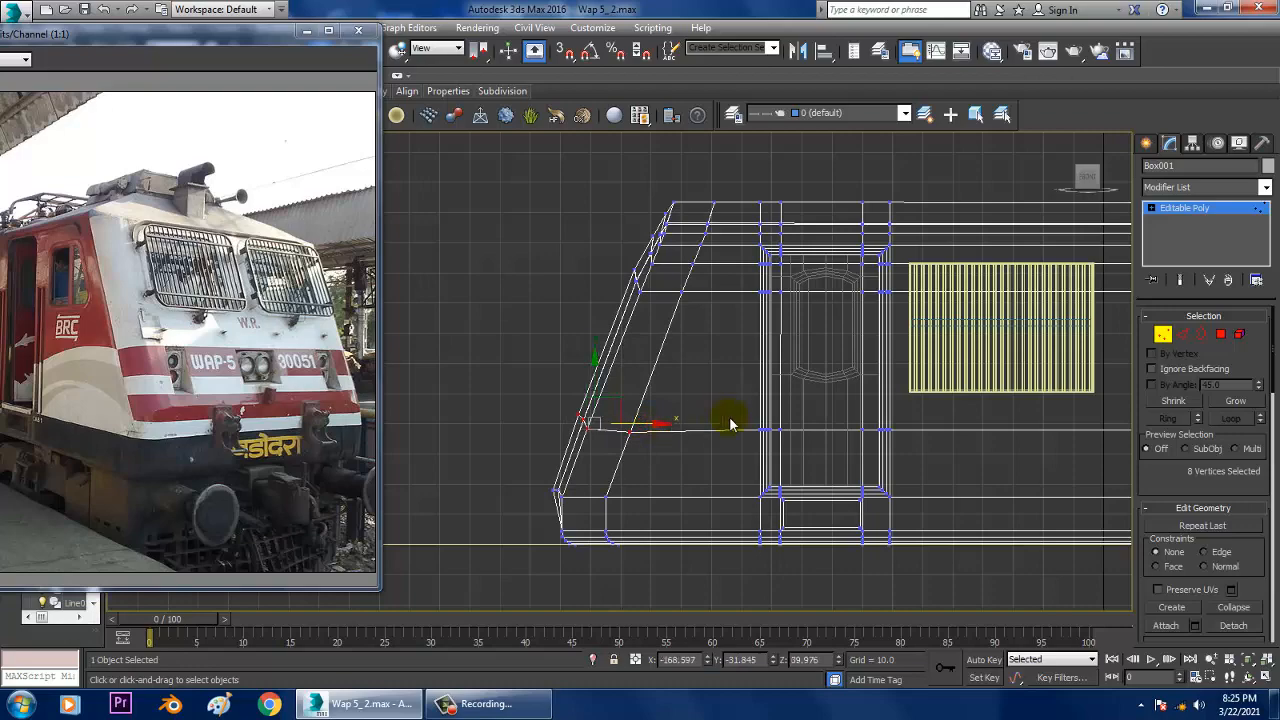
key("alt+w")
key("alt+w")
middle_click_drag(914, 466, 814, 309, "alt")
scroll(851, 403, "up", 4)
left_click(806, 322)
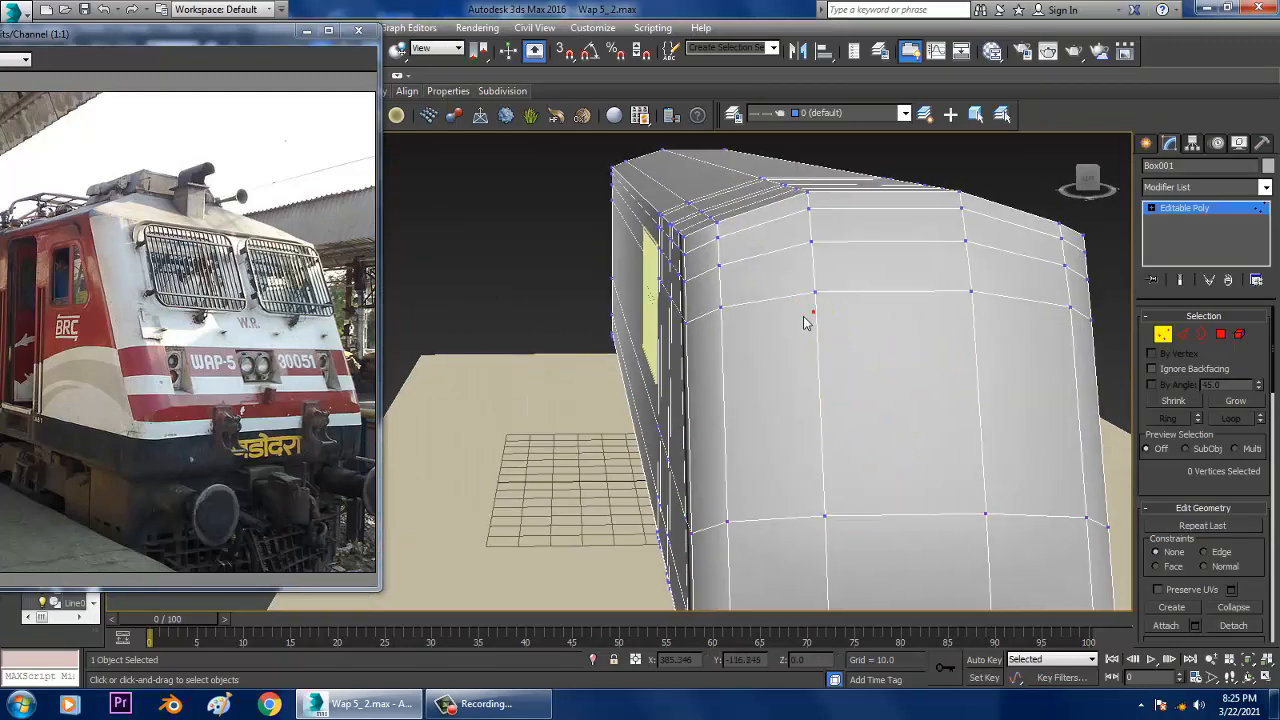
- Draw a rectangle spline about 25.7 long and 32.5 wide over the upper front of the cab for a windshield
left_click(1145, 143)
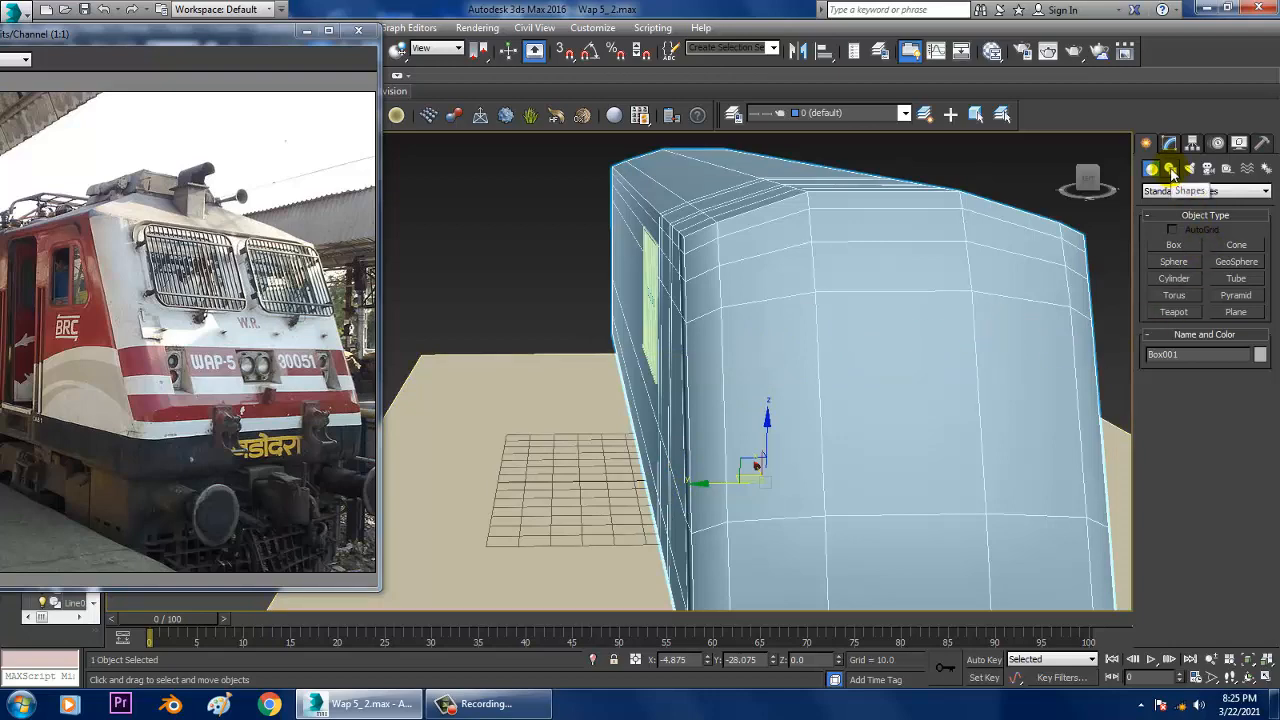
key("alt+w")
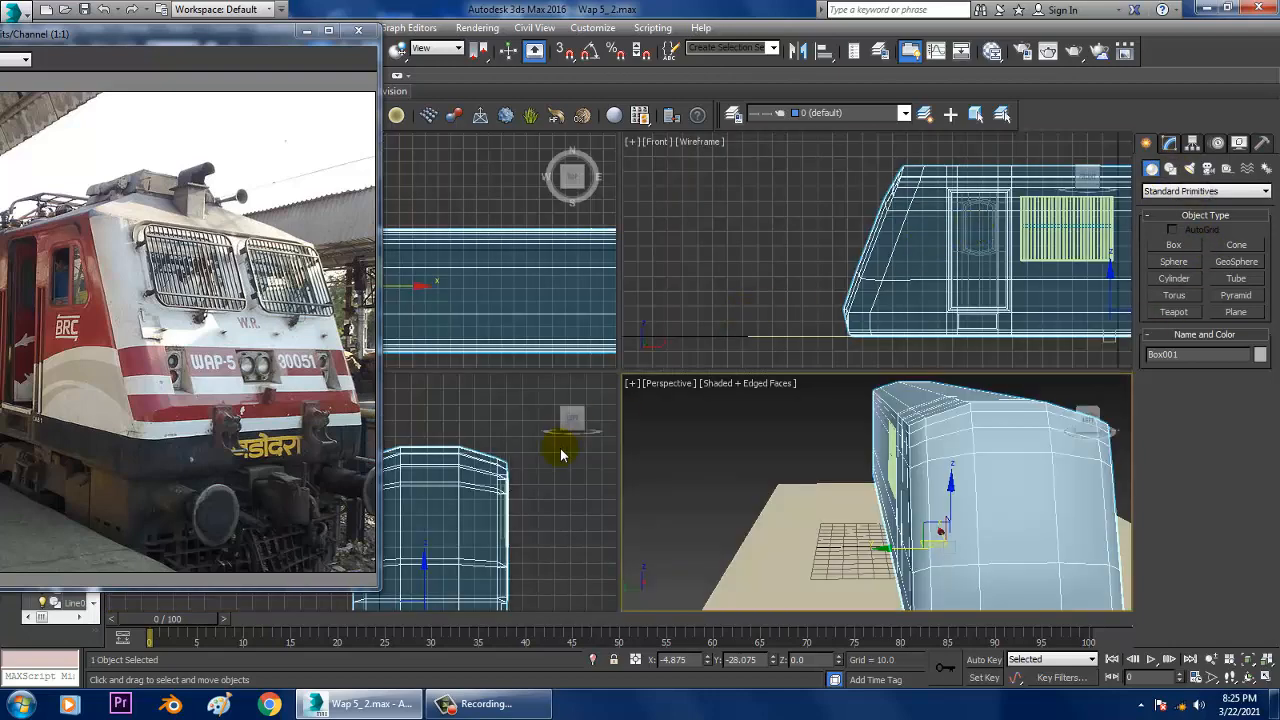
right_click(561, 455)
key("alt+w")
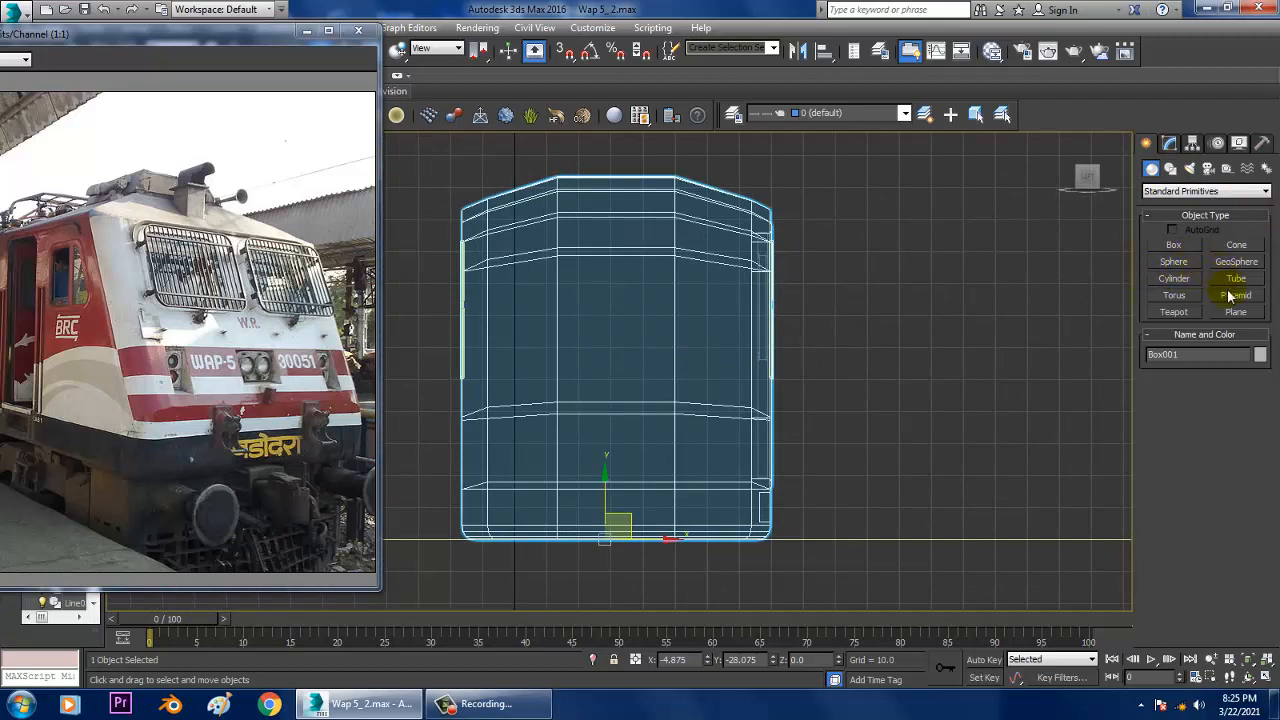
left_click(1171, 168)
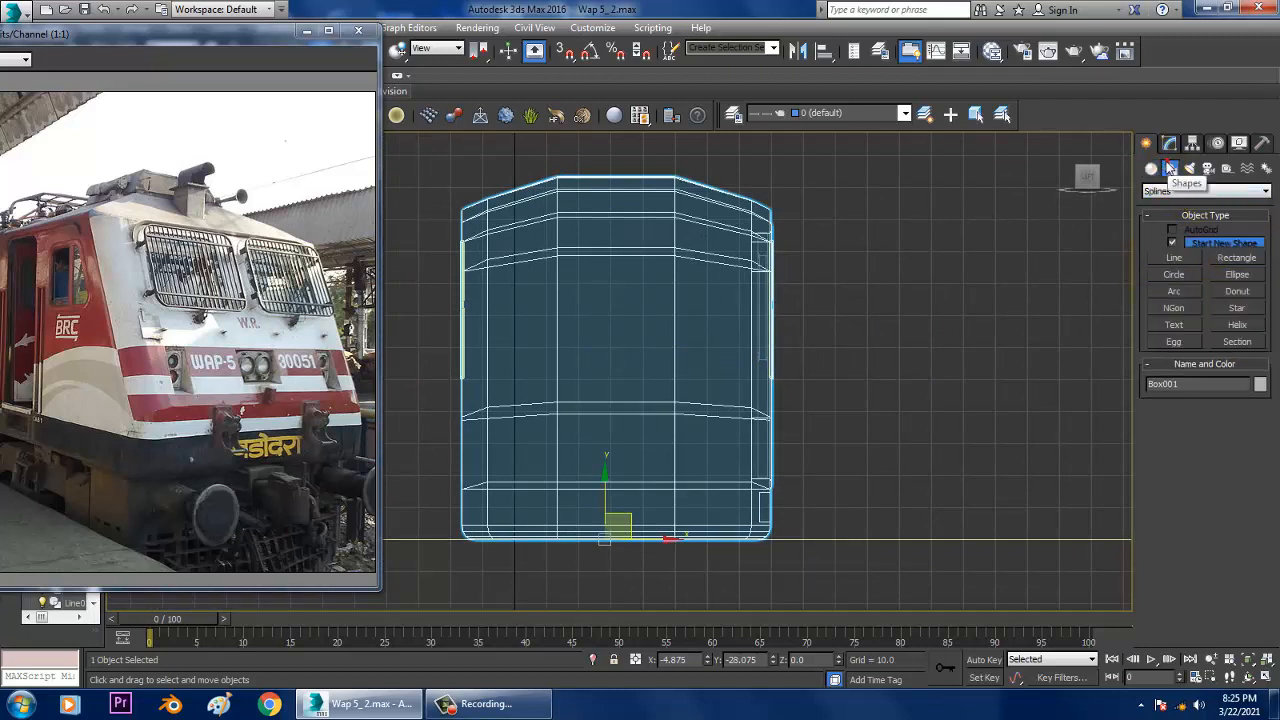
left_click(1176, 258)
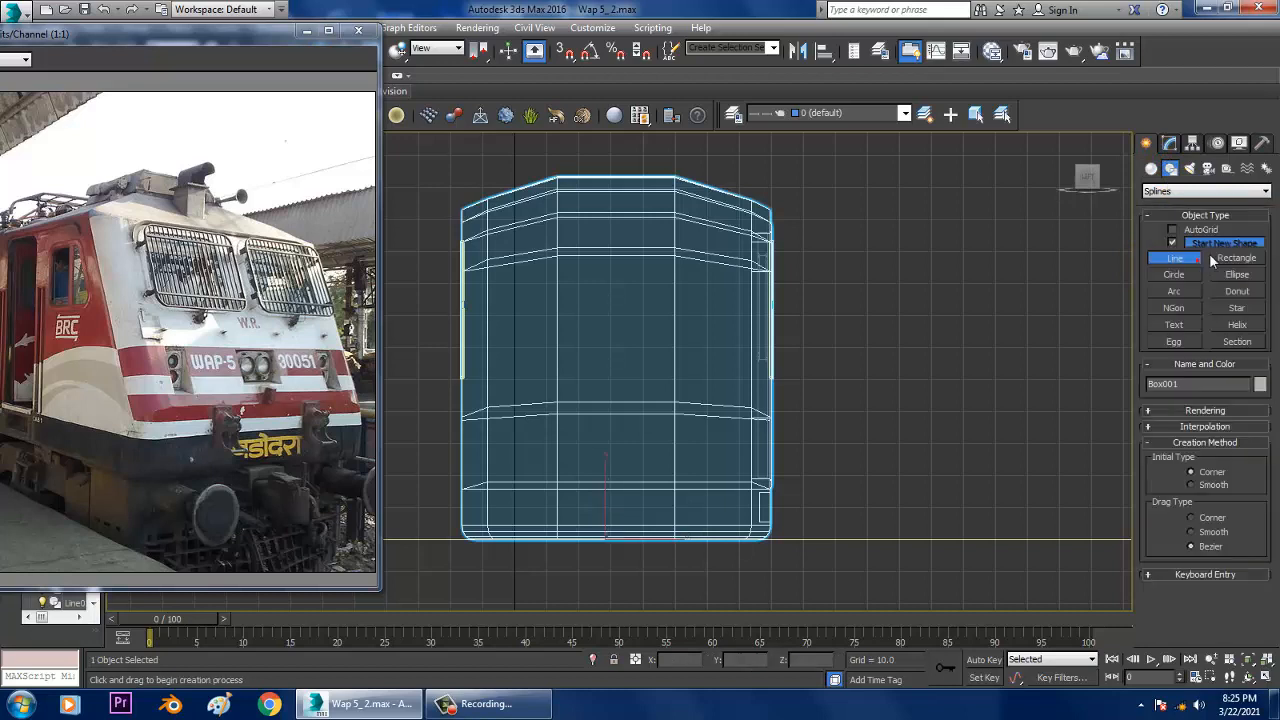
left_click(1237, 258)
middle_click_drag(763, 291, 803, 303)
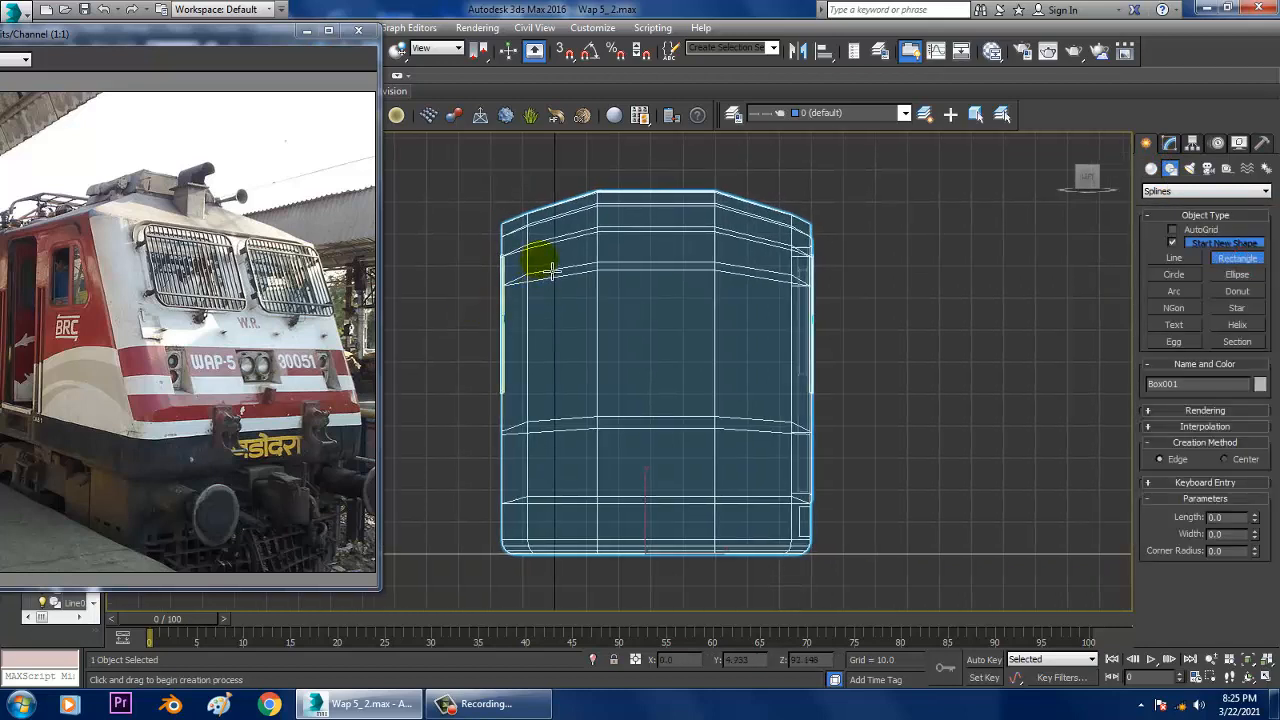
left_click_drag(540, 260, 616, 316)
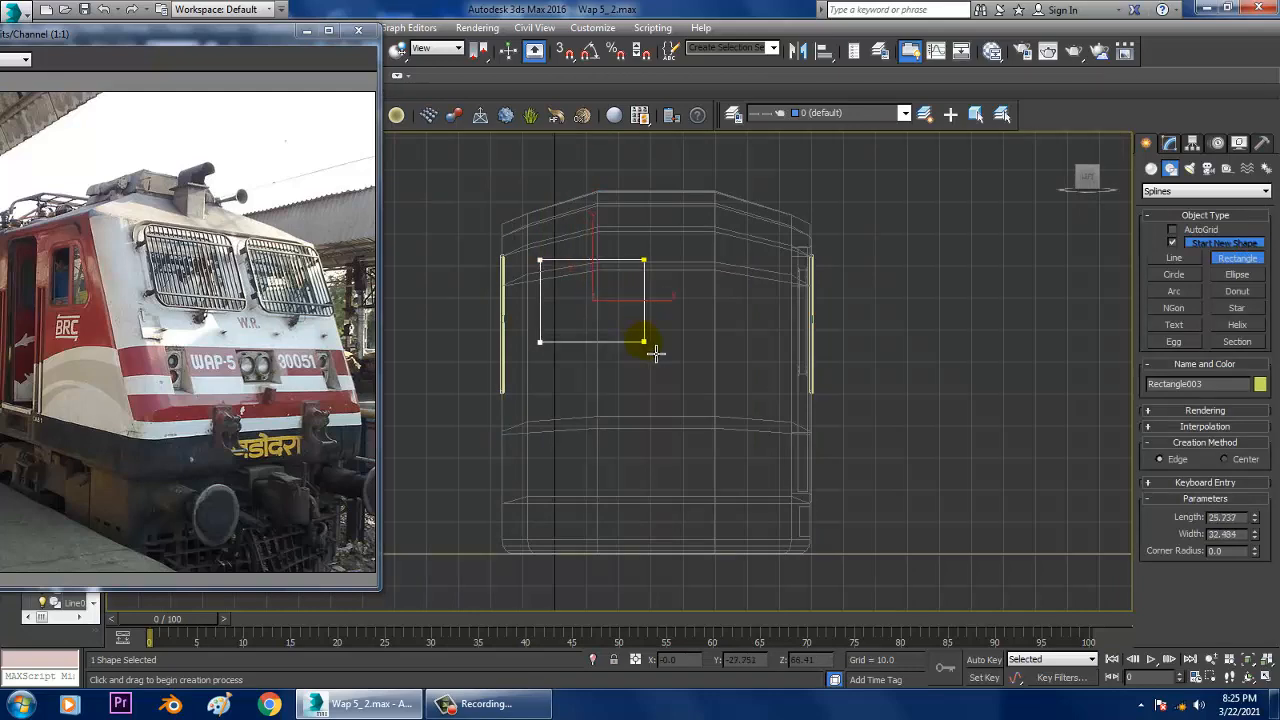
- Move the windshield rectangle forward along the body's length until it sits in front of the nose
key("w")
key("p")
mouse_move(854, 417)
middle_mouse_down("alt")
mouse_move(880, 400)
mouse_move(480, 299)
middle_mouse_up("alt")
scroll(868, 396, "down", 5)
left_click_drag(771, 376, 1026, 411)
key("alt+w")
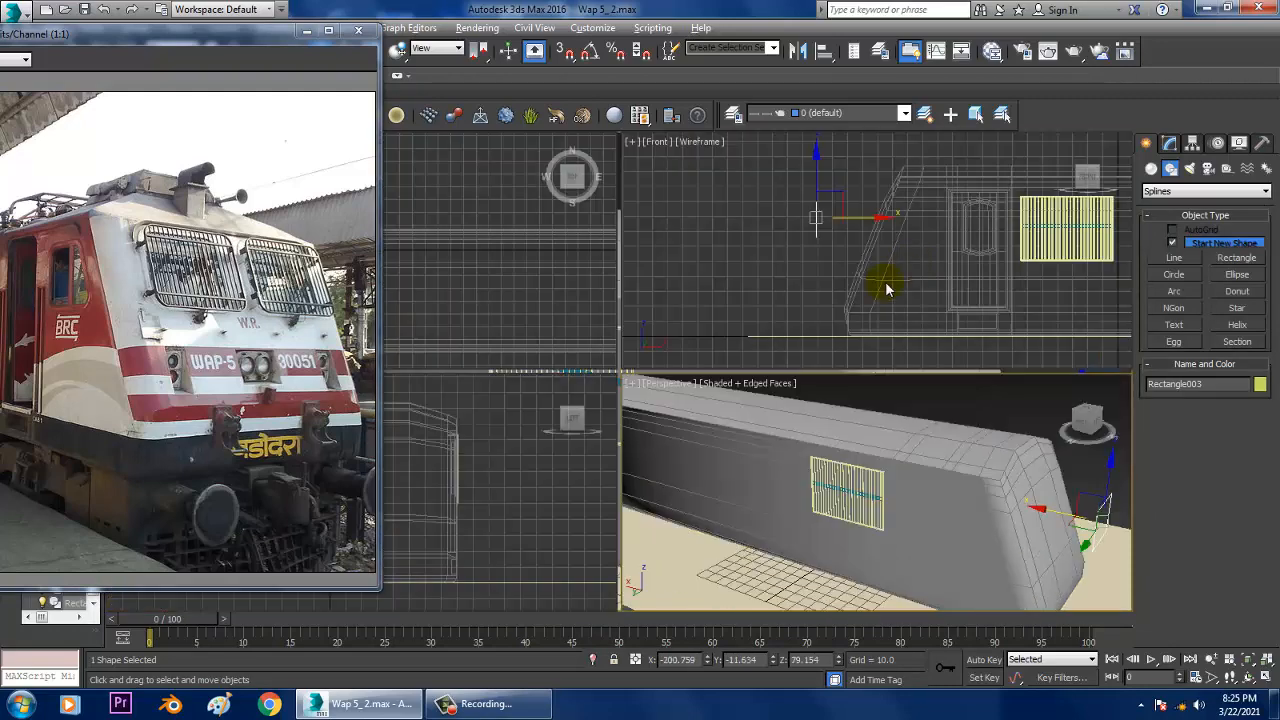
- Move the windshield rectangle sideways until it is clear of the locomotive body
middle_click_drag(886, 287, 848, 286)
key("alt+w")
scroll(660, 386, "down", 4)
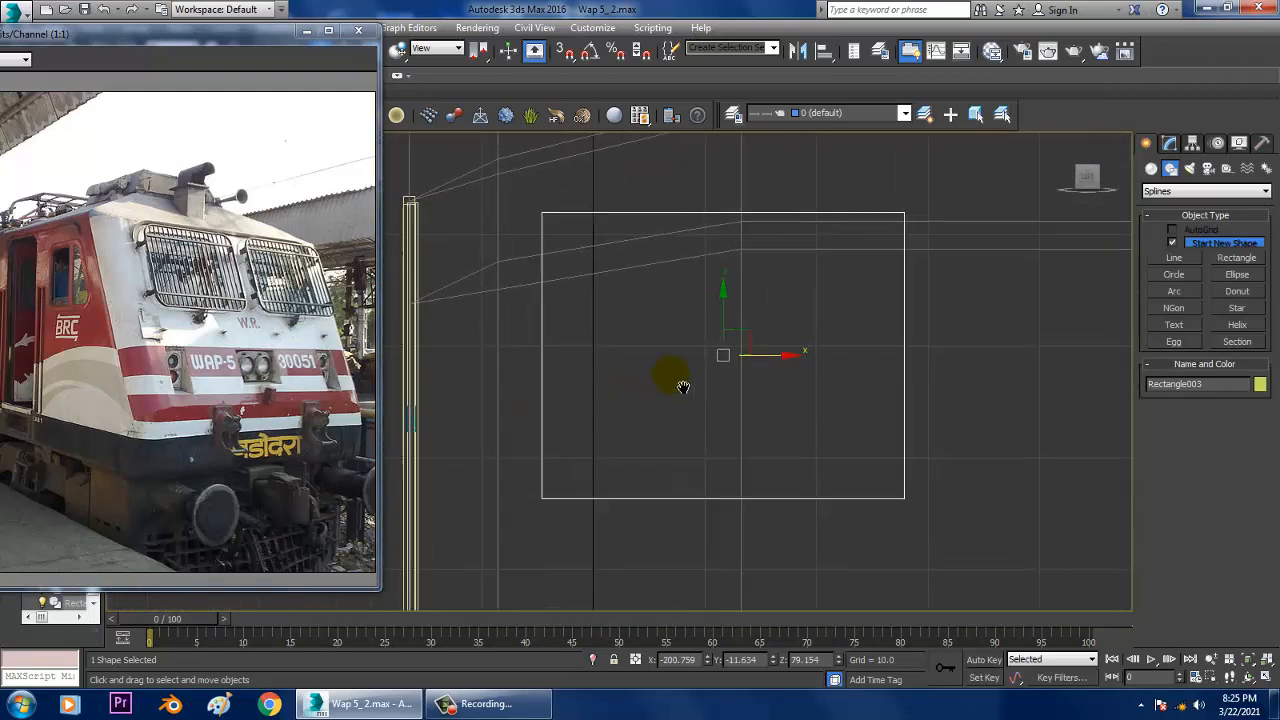
middle_click_drag(768, 384, 961, 380)
left_click_drag(950, 366, 627, 364)
middle_click_drag(673, 355, 735, 345)
scroll(748, 341, "up", 2)
- Convert the windshield rectangle to an editable spline
left_click(1192, 143)
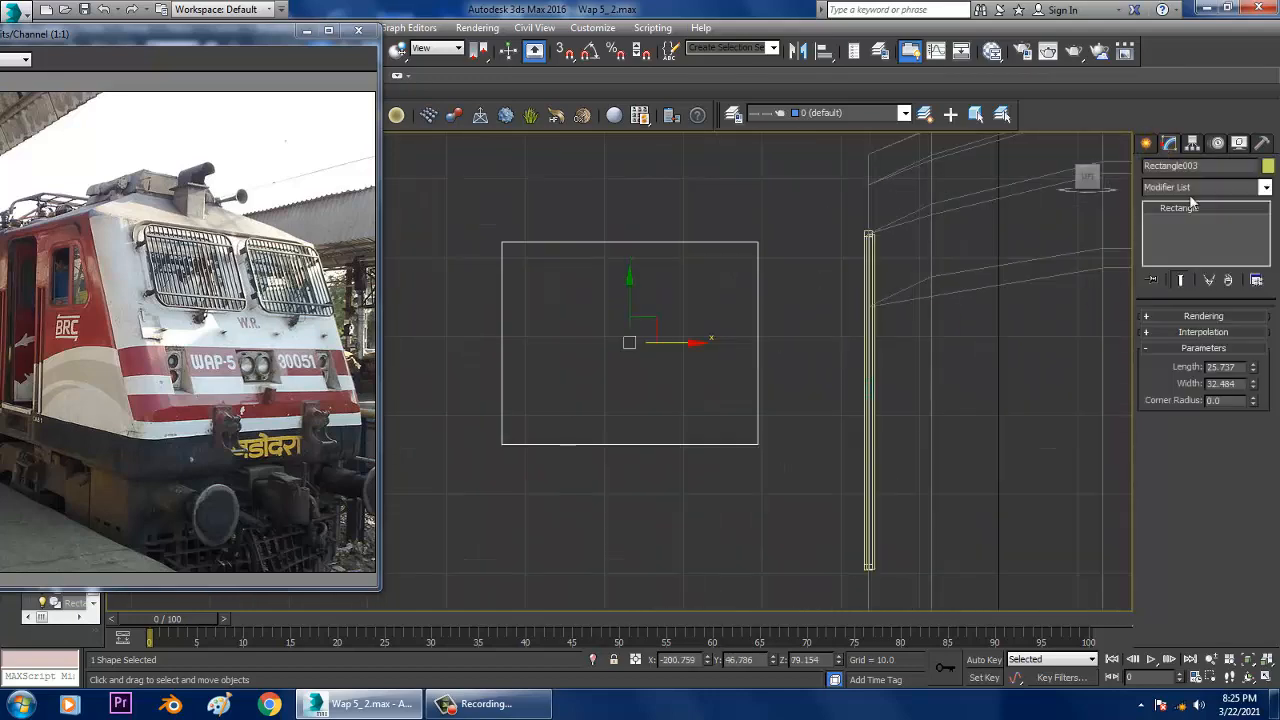
right_click(1194, 212)
left_click(1221, 313)
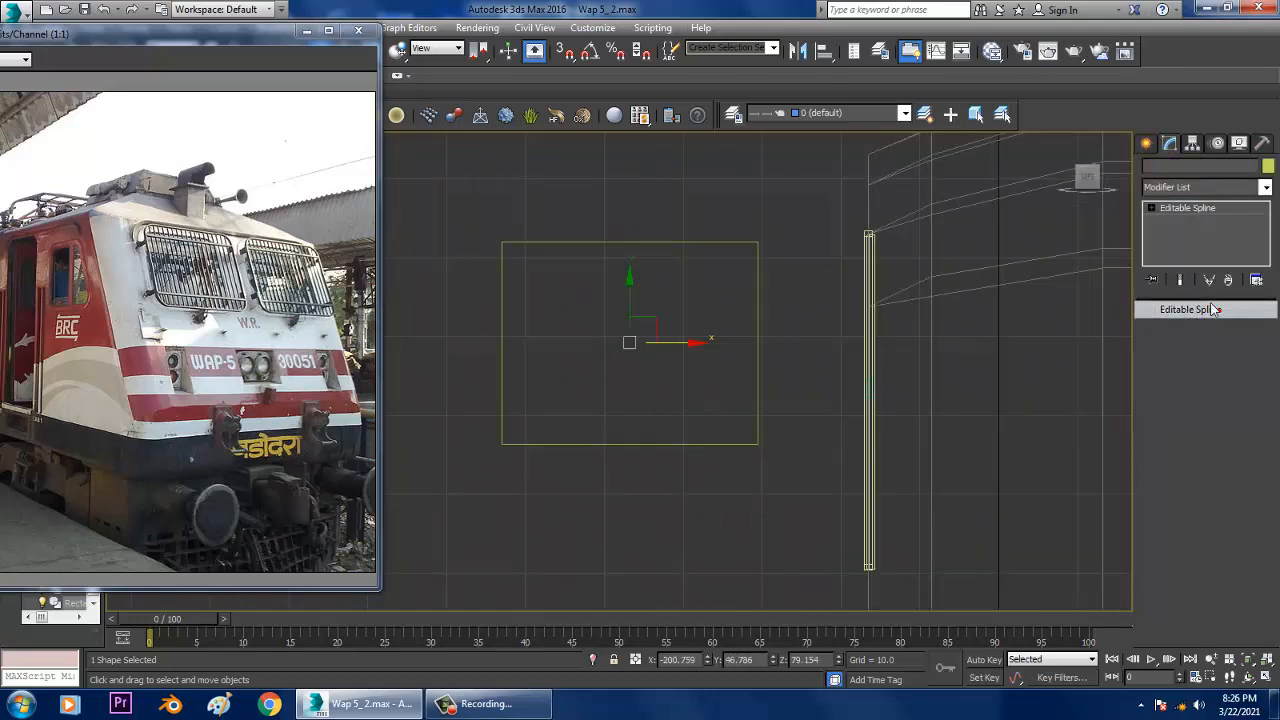
- Fillet all four corner vertices of the windshield spline by about 6.5
left_click(1178, 221)
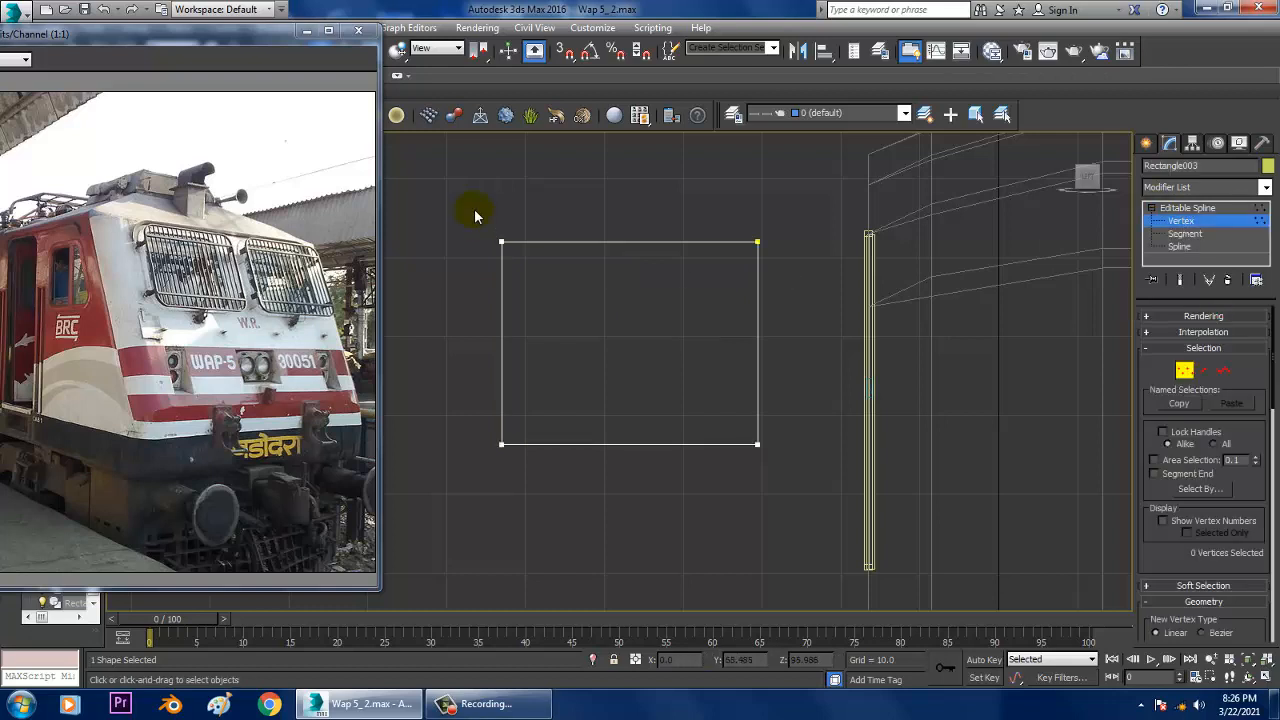
scroll(1183, 512, "down", 6)
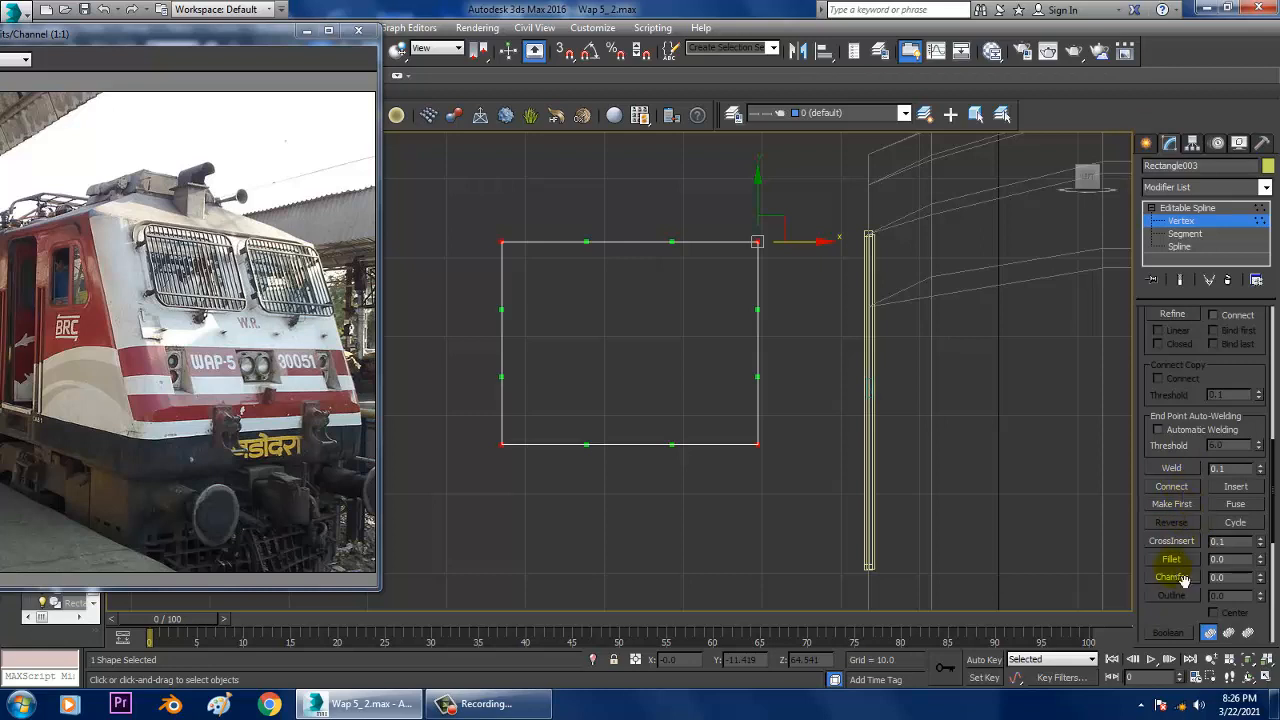
left_click_drag(765, 257, 759, 206)
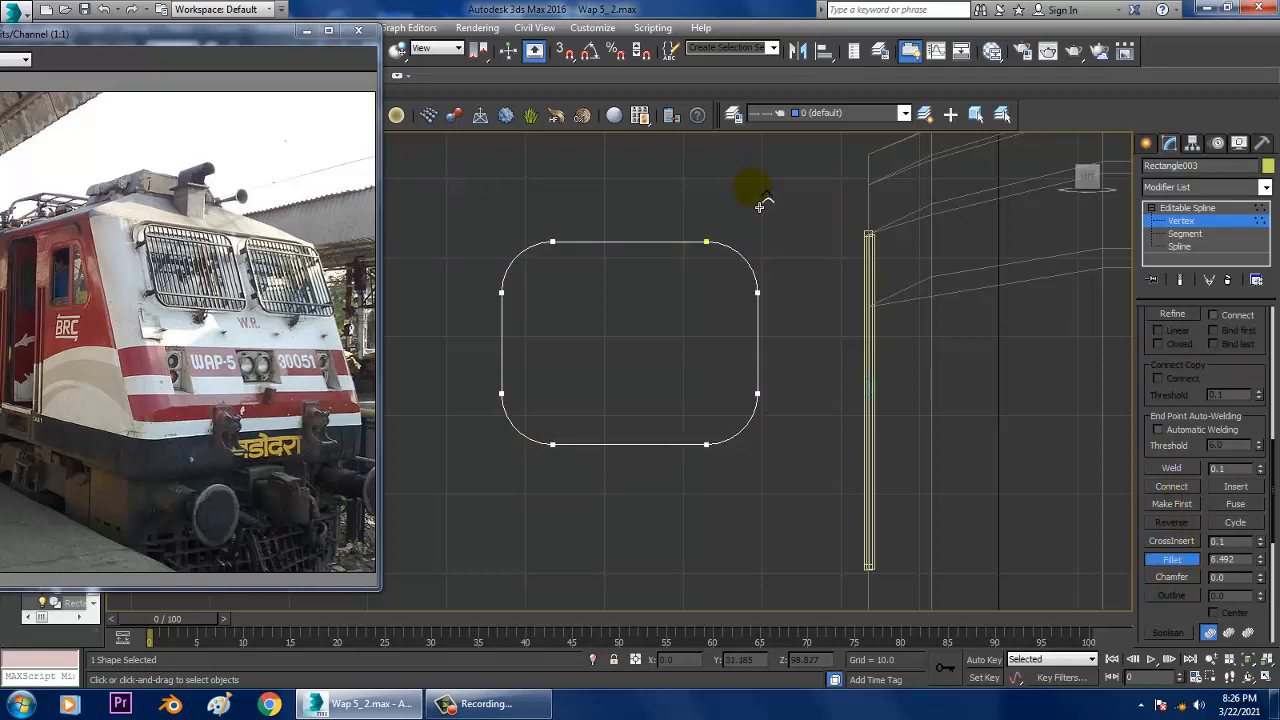
left_click(1200, 208)
- Apply an Extrude modifier to the rounded windshield spline with an amount of 0.5
key("alt+w")
key("alt+w")
scroll(874, 462, "down", 5)
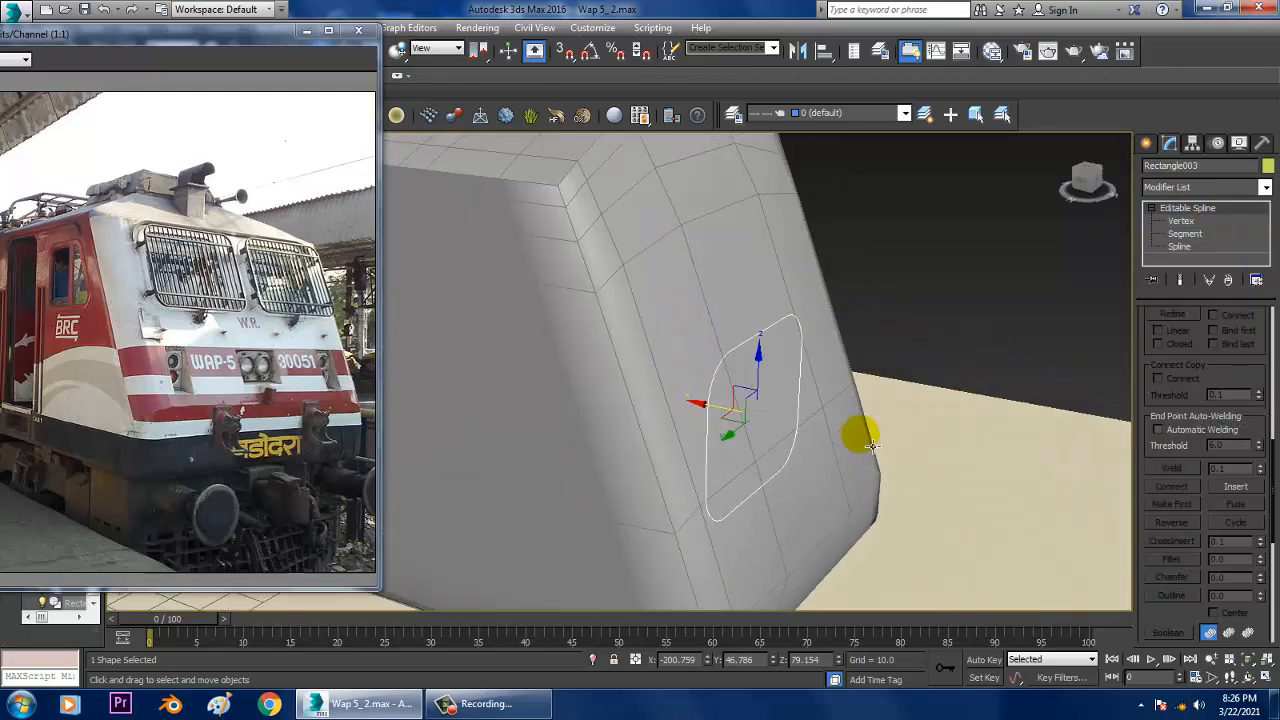
scroll(861, 437, "up", 2)
left_click(1180, 188)
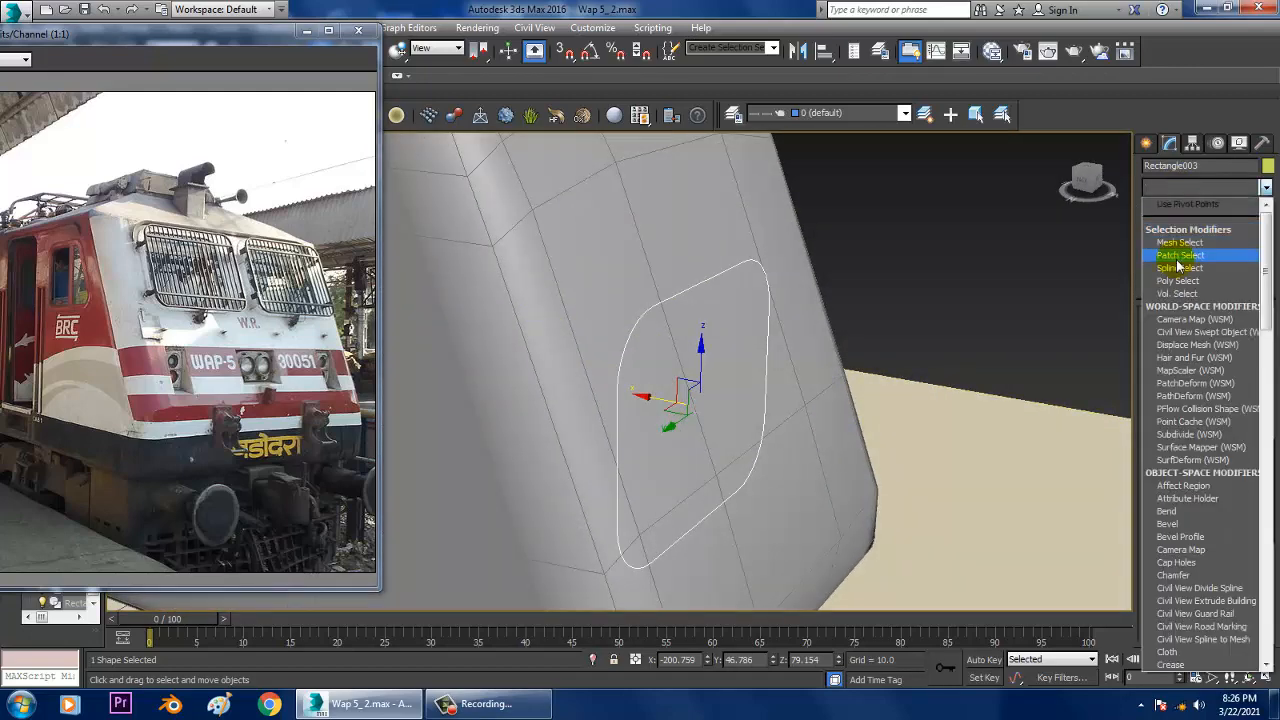
type("ex")
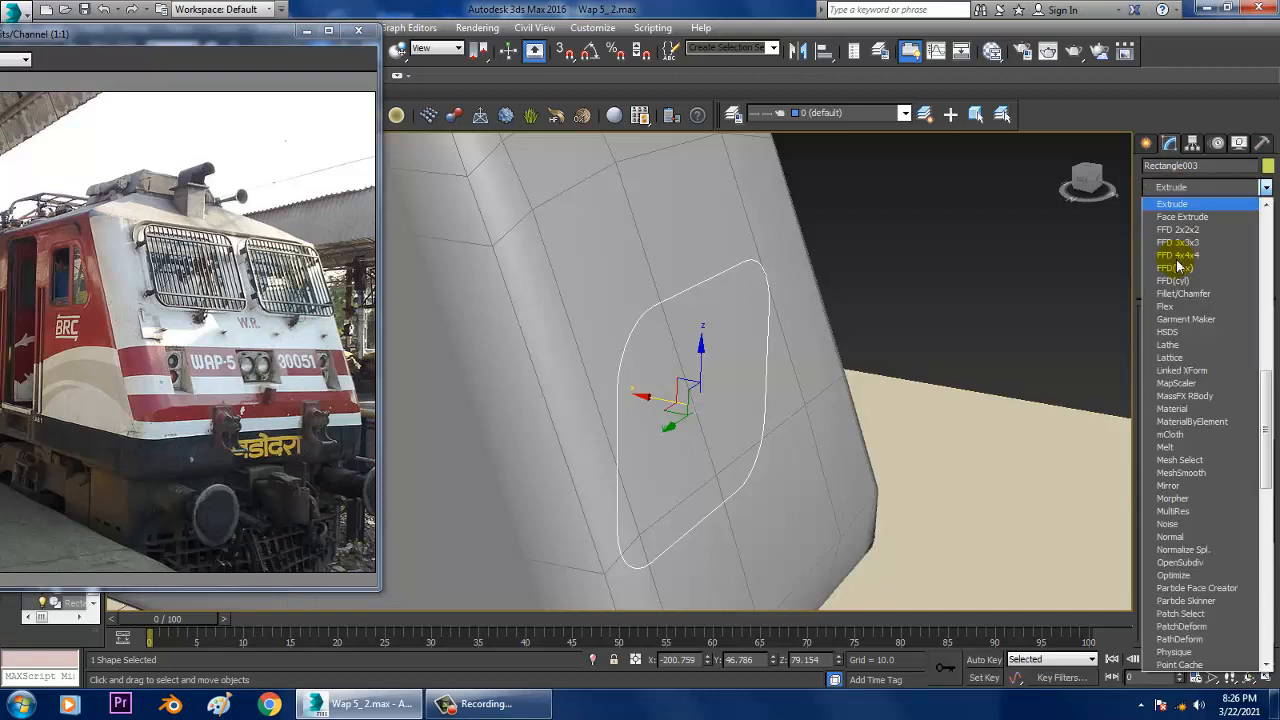
key("Return")
left_click(1250, 334)
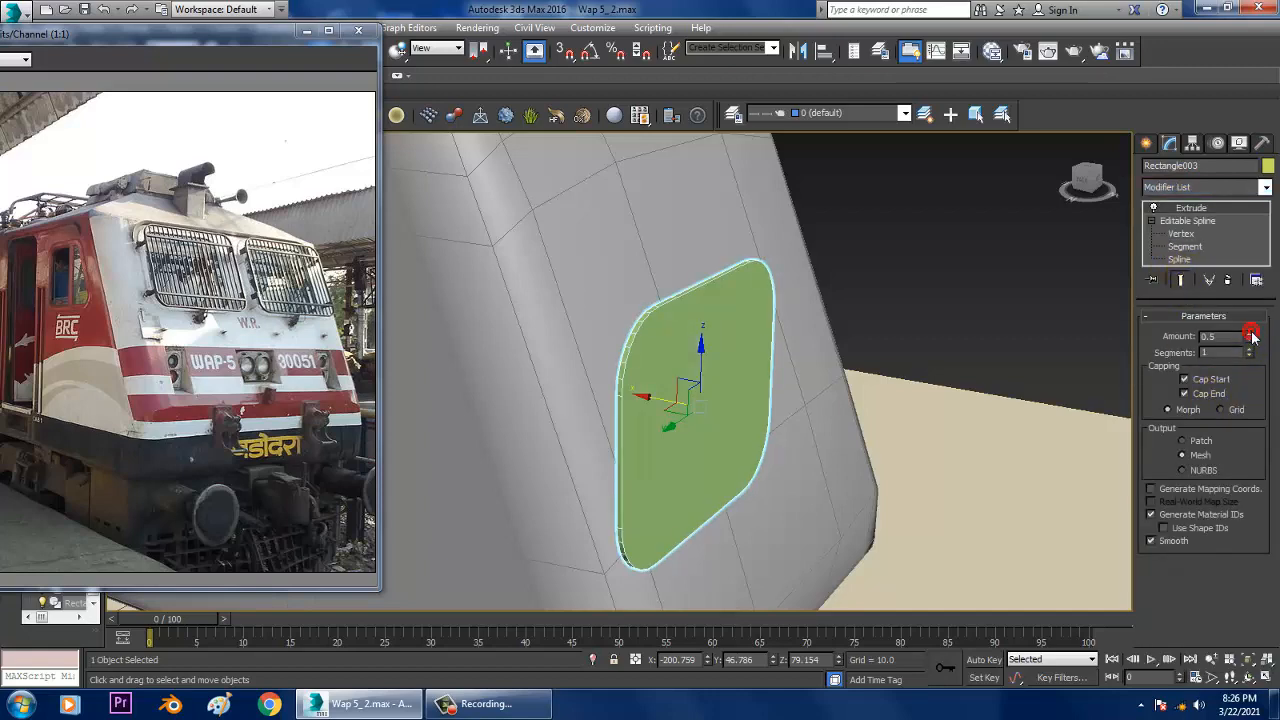
- Tilt the windshield panel about 21.5 degrees from vertical and move it against the upper slope of the nose
middle_click_drag(914, 343, 862, 348, "alt")
key("alt+w")
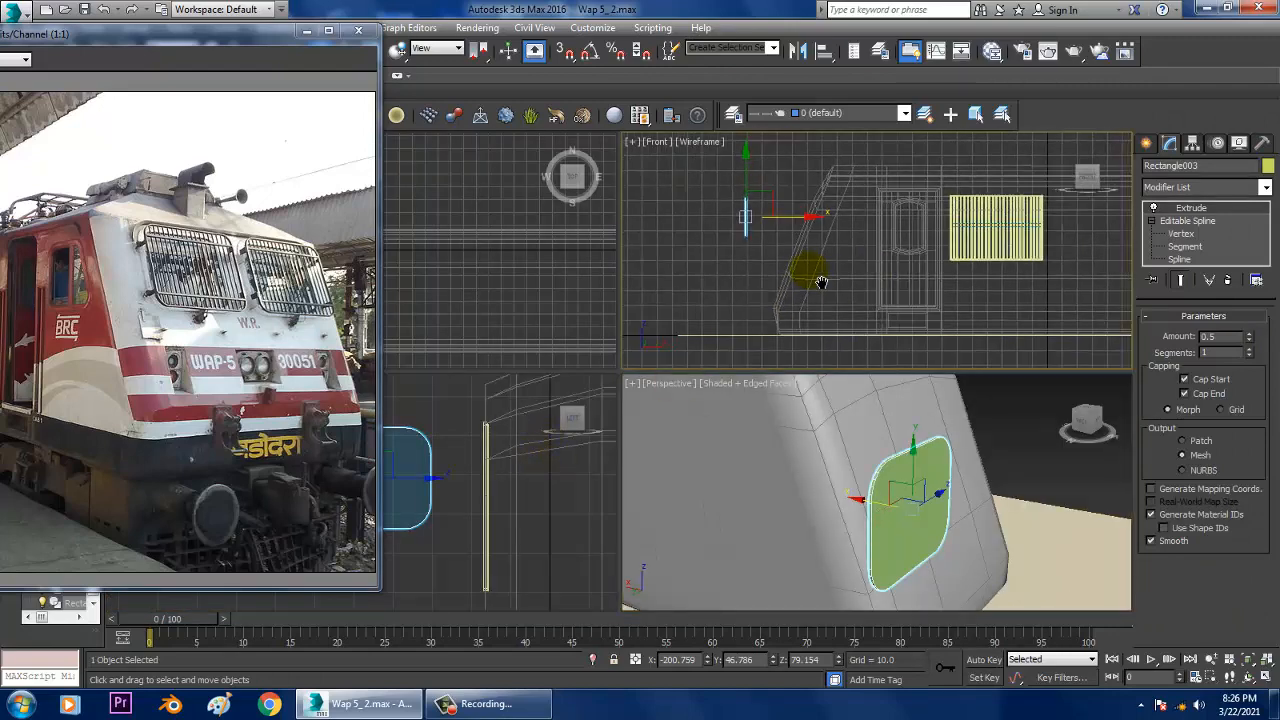
key("alt+w")
middle_click_drag(917, 268, 643, 271, "alt")
key("e")
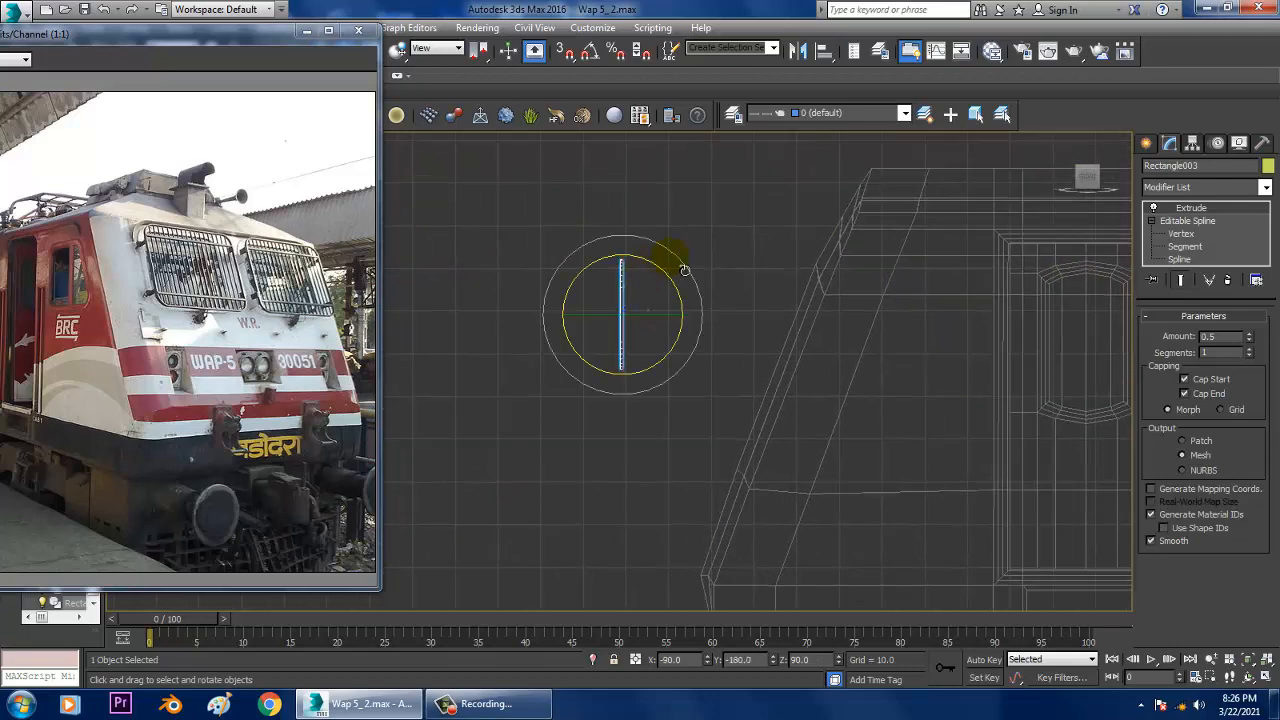
left_click_drag(693, 270, 720, 300)
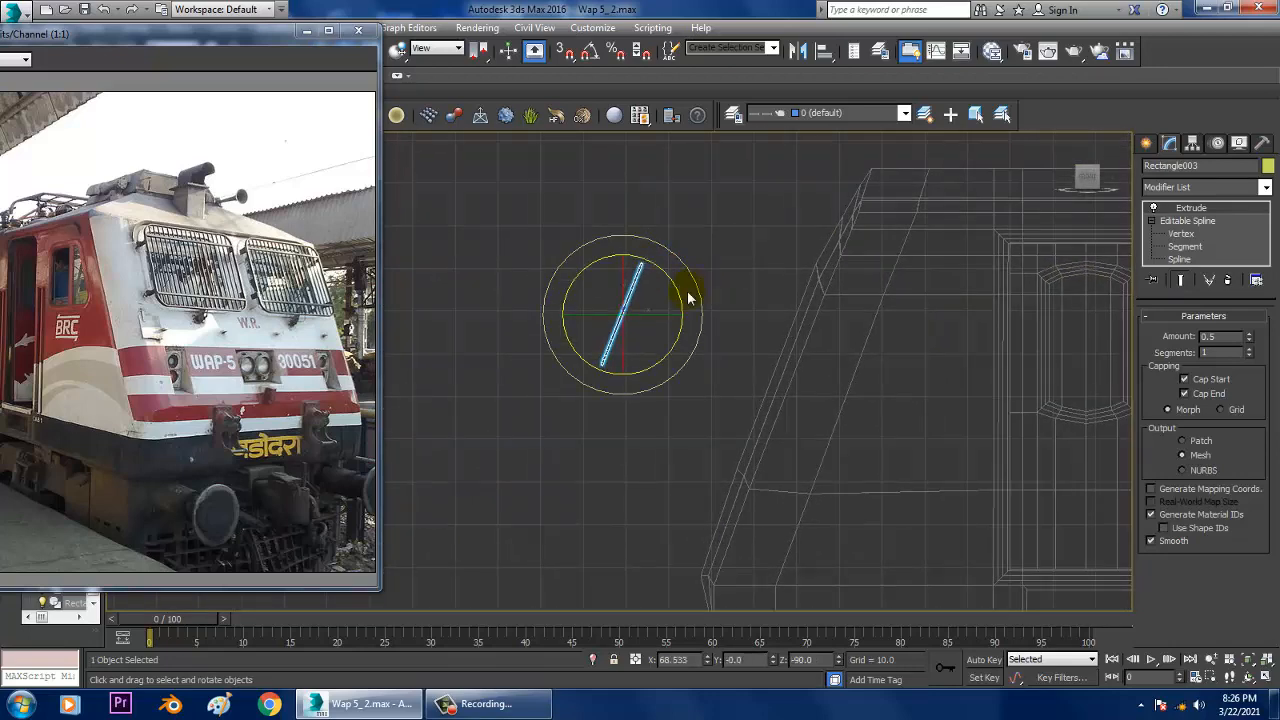
key("w")
left_click_drag(640, 296, 841, 245)
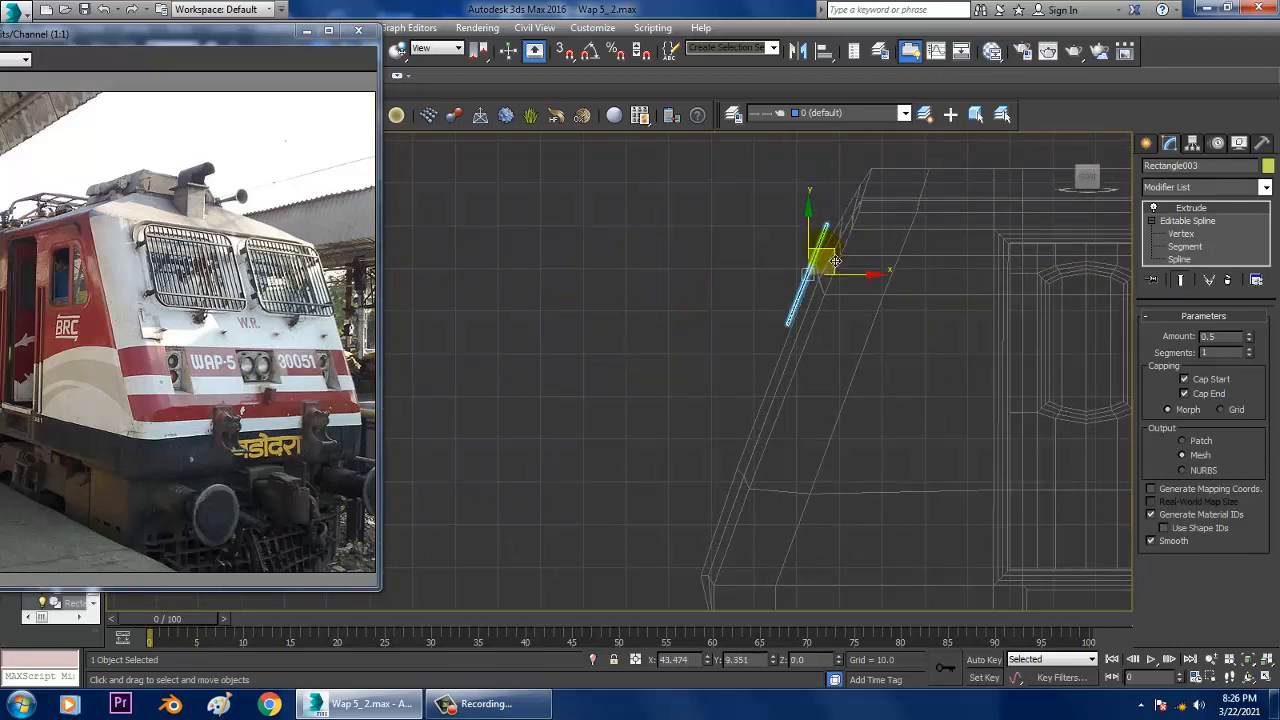
- Tilt the windshield panel slightly further, to about 66 degrees, and nudge it closer to the nose surface
scroll(845, 245, "up", 5)
key("e")
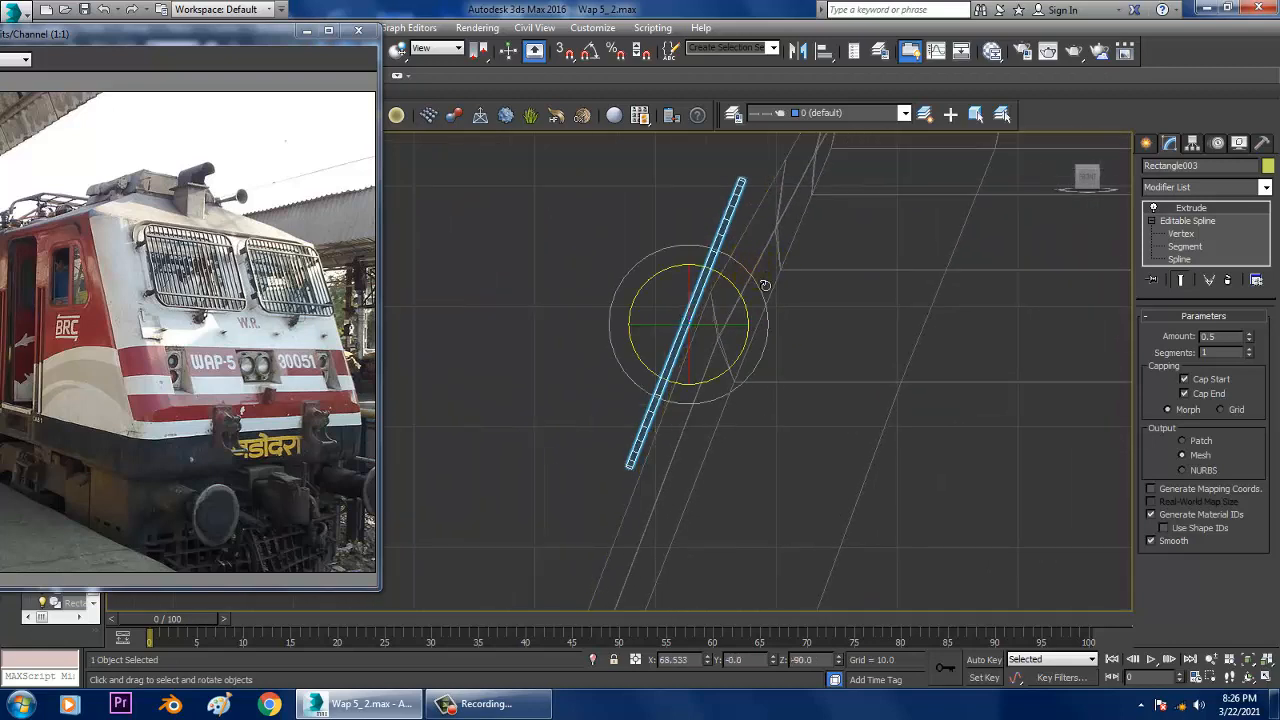
left_click_drag(766, 286, 767, 288)
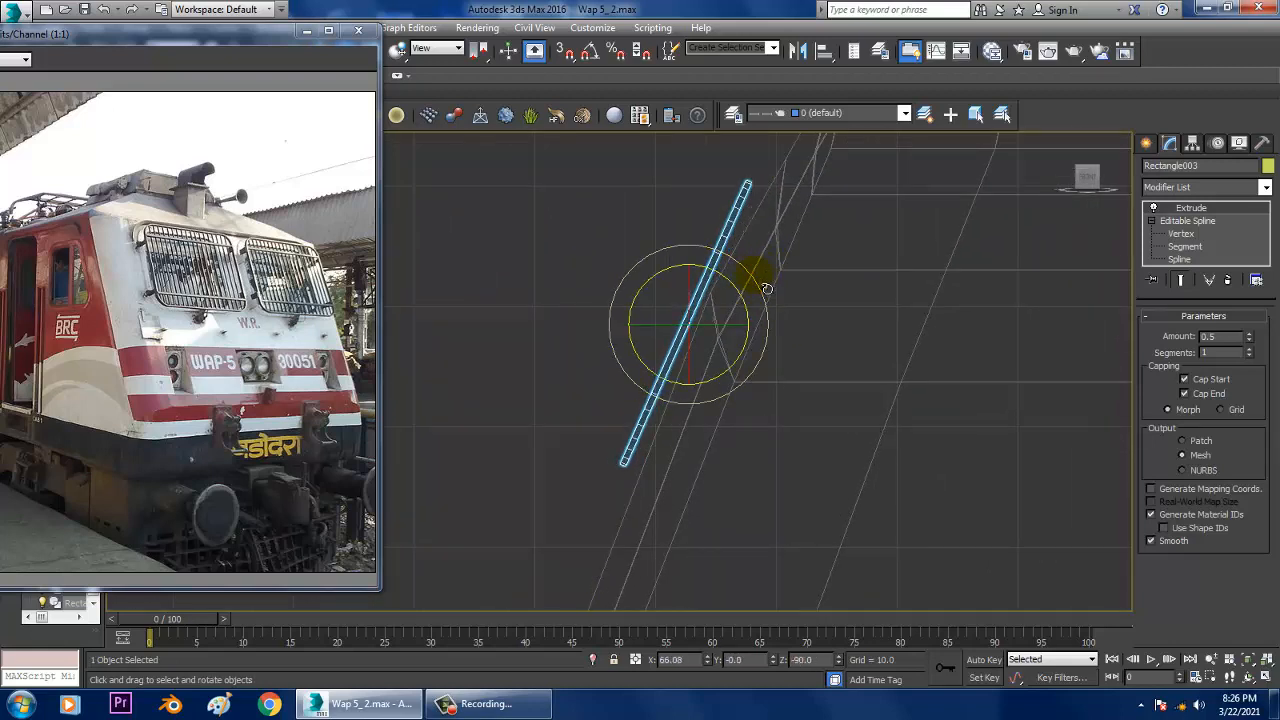
key("w")
left_click_drag(745, 334, 758, 336)
- Move the windshield panel sideways onto one half of the cab front and lower it slightly
key("alt+w")
right_click(1080, 470)
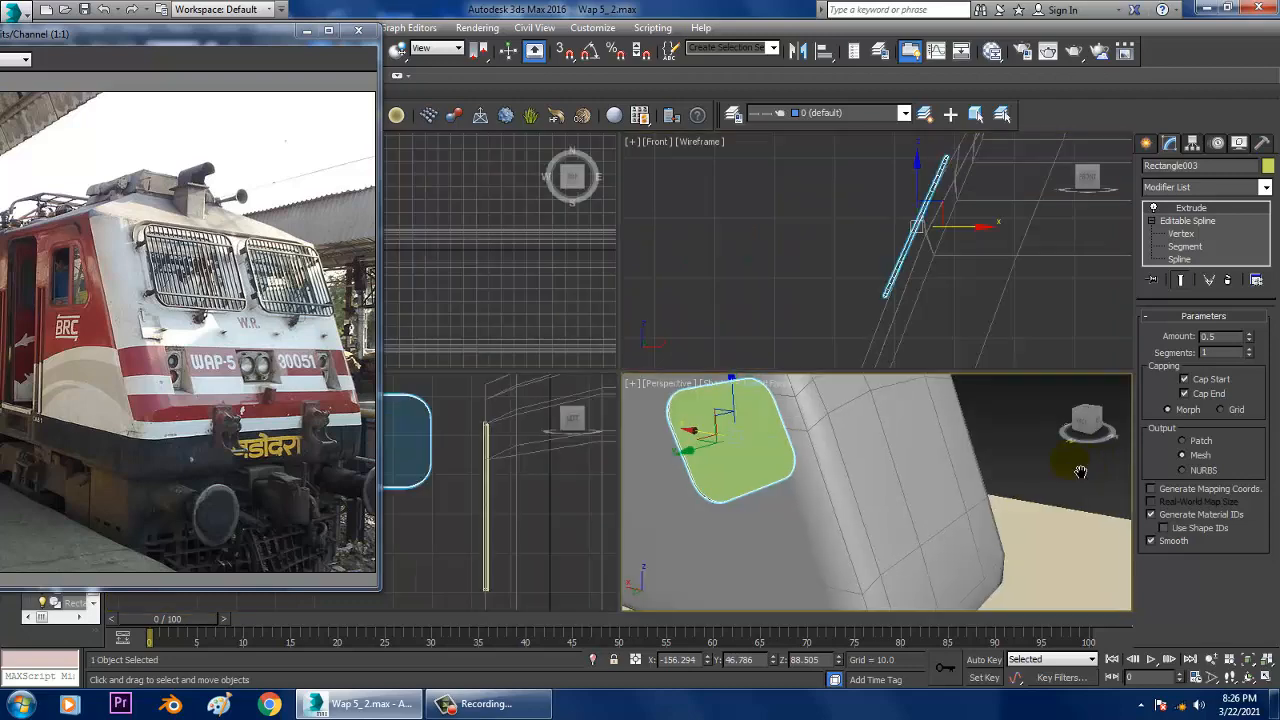
right_click(521, 475)
key("alt+w")
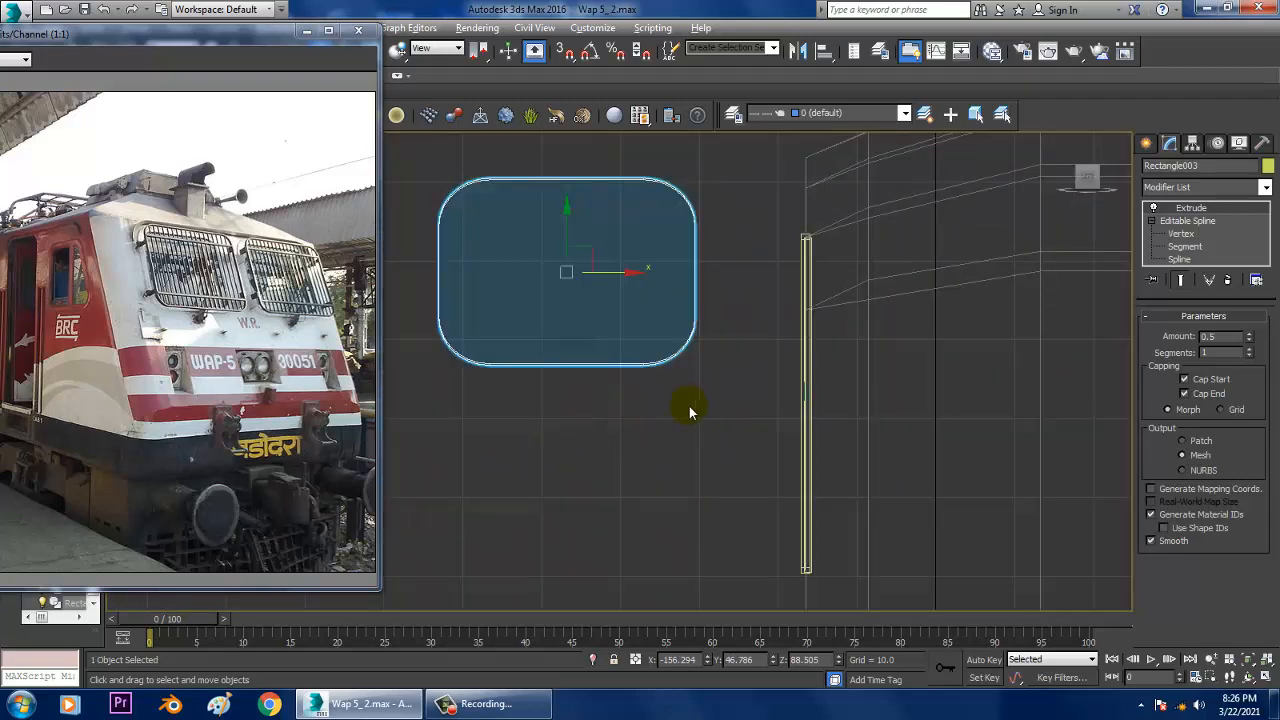
scroll(690, 412, "down", 6)
middle_click_drag(690, 412, 574, 355)
scroll(620, 351, "down", 2)
scroll(618, 348, "up", 2)
left_click_drag(578, 316, 725, 354)
scroll(700, 347, "up", 2)
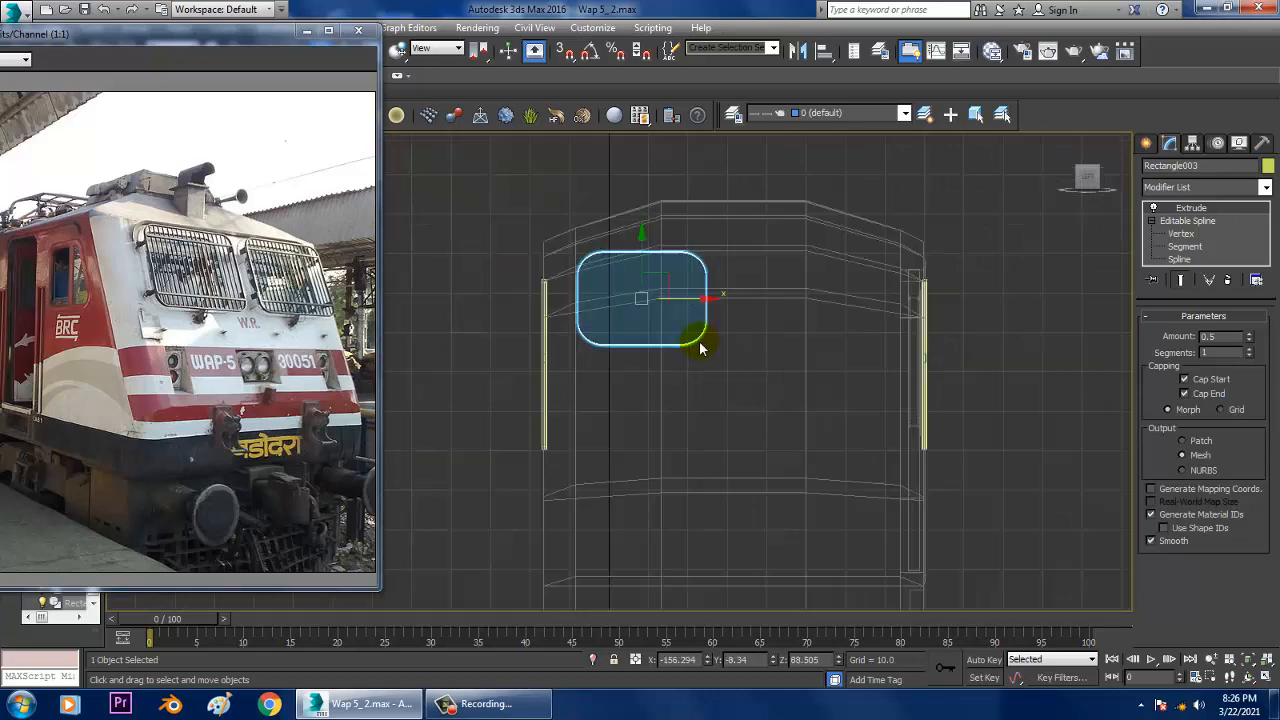
scroll(700, 347, "up", 2)
left_click_drag(629, 258, 633, 274)
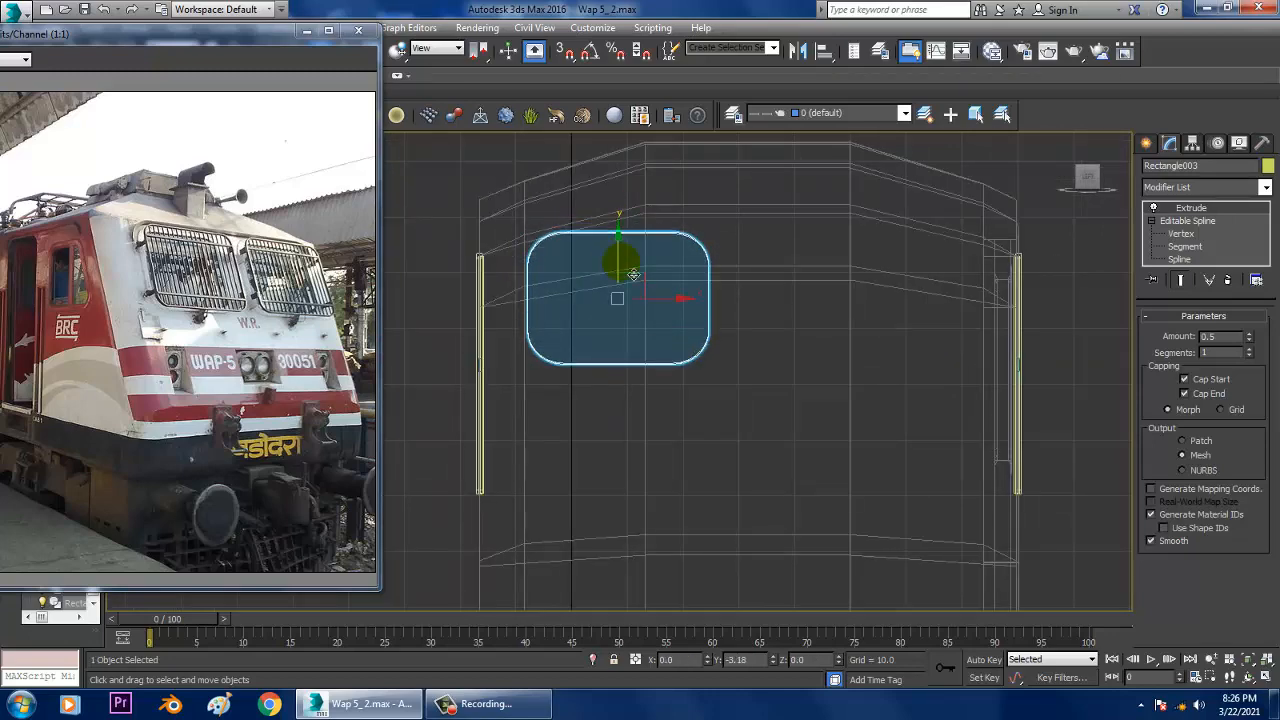
- Move the windshield panel slightly forward so it clears the nose surface, and set its extrusion amount to 1.0
mouse_move(115, 42)
left_mouse_down()
mouse_move(250, 53)
mouse_move(115, 53)
left_mouse_up()
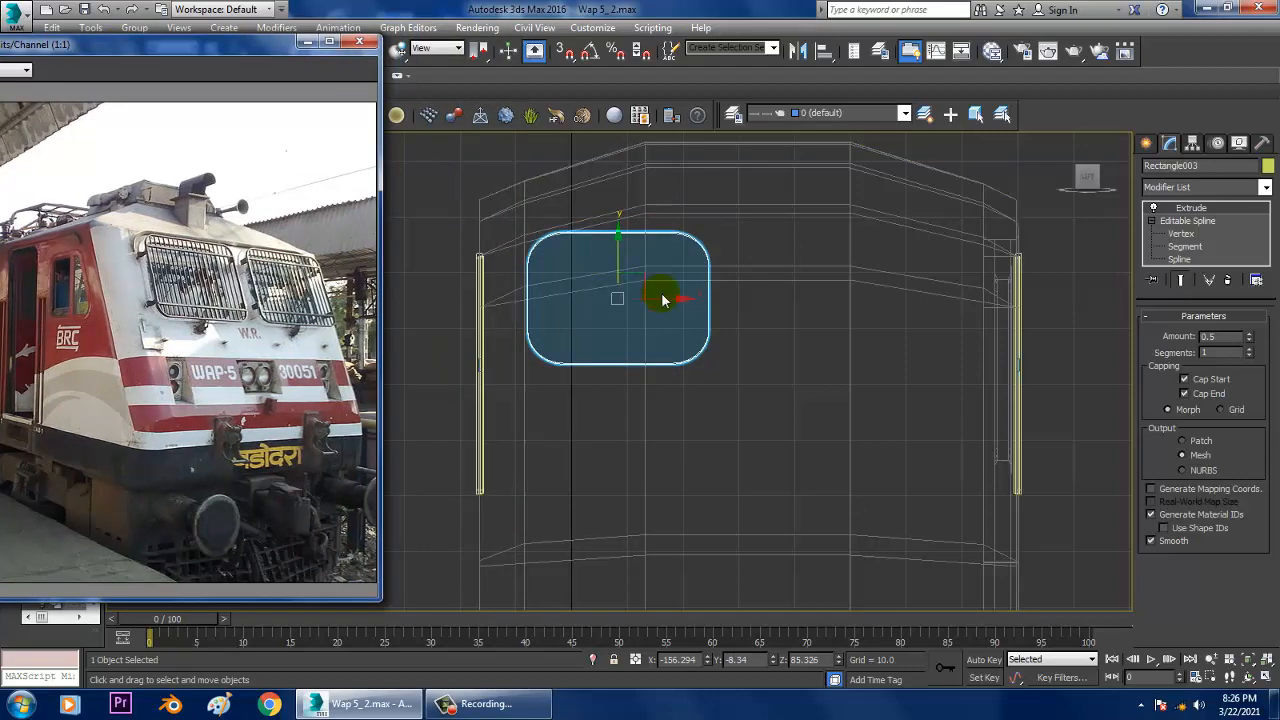
middle_click_drag(941, 480, 563, 266)
key("alt+w")
middle_click(1010, 516)
key("alt+w")
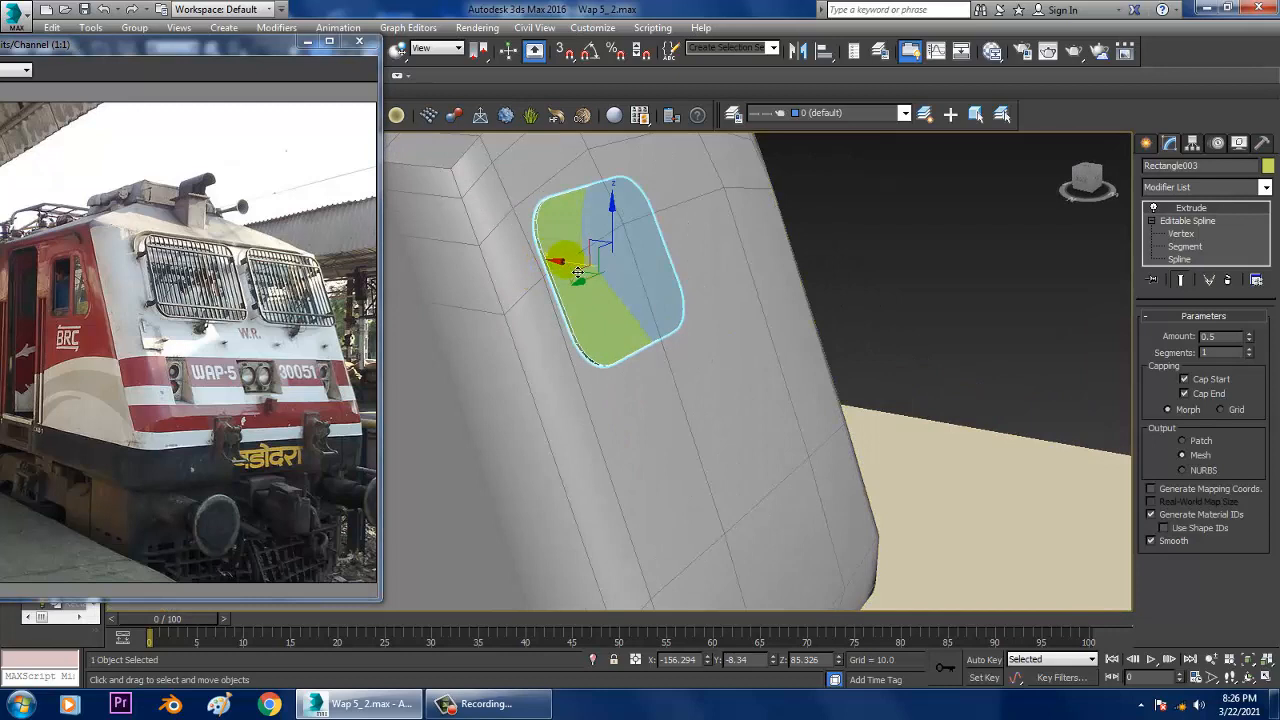
left_click_drag(578, 272, 589, 275)
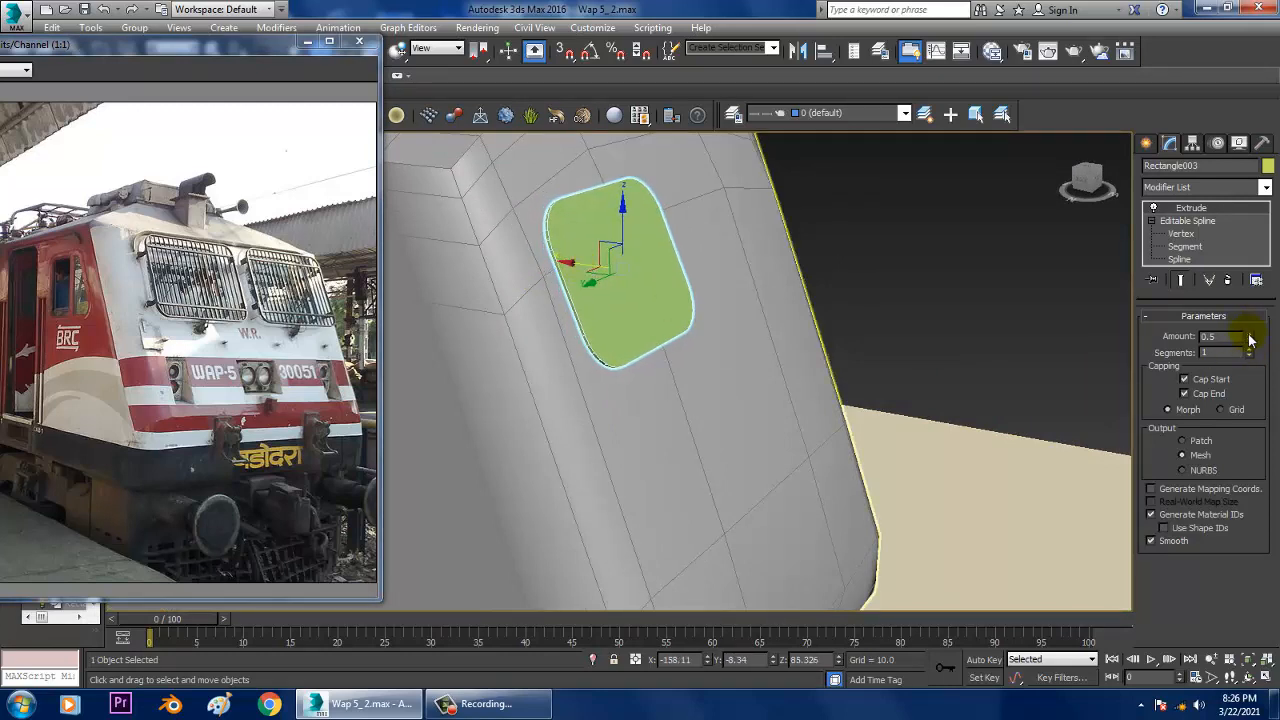
left_click(1249, 335)
middle_click_drag(585, 275, 617, 275, "alt")
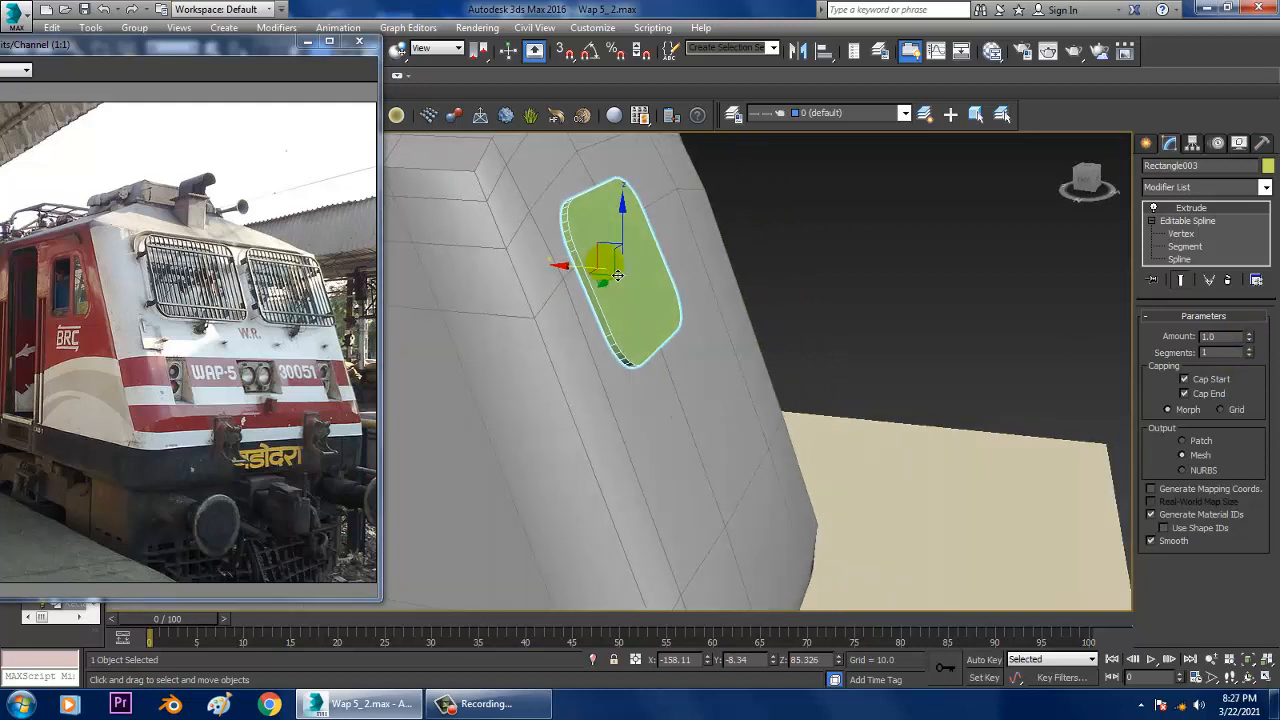
- Switch the reference coordinate system to Local and slide the windshield panel along its own depth axis against the sloped nose
left_click(440, 48)
left_click(425, 104)
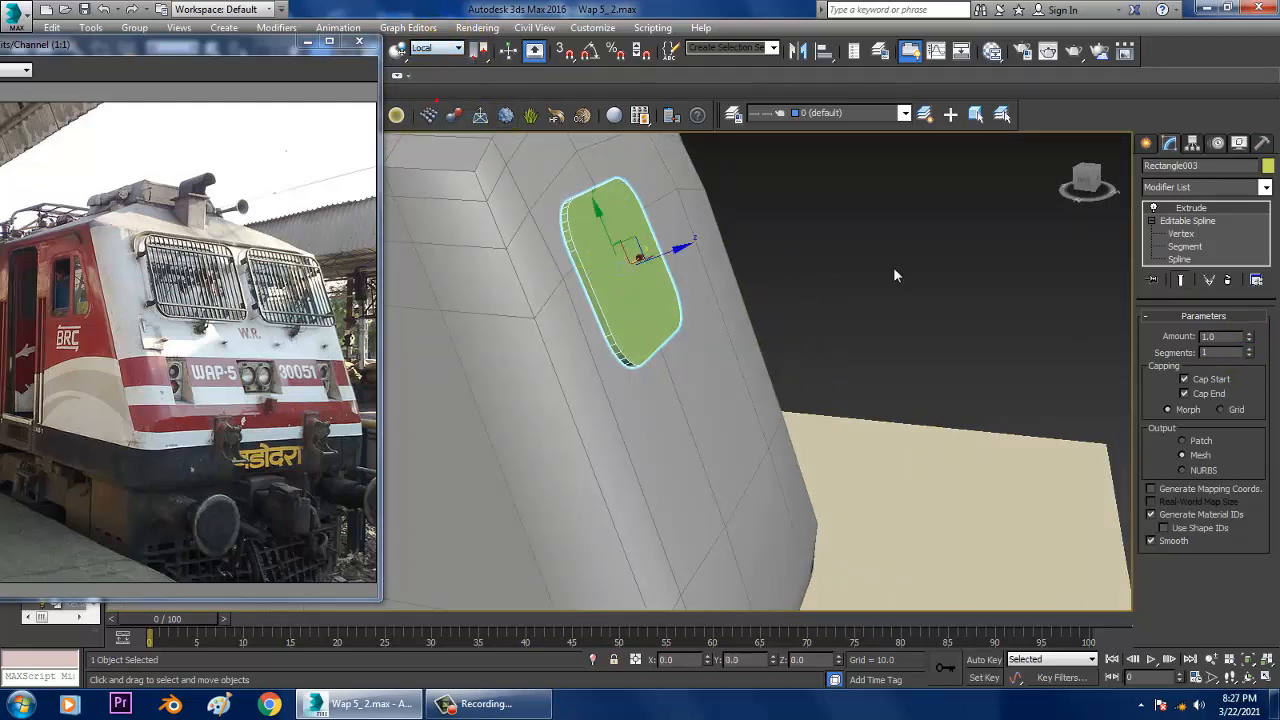
key("alt+w")
key("alt+w")
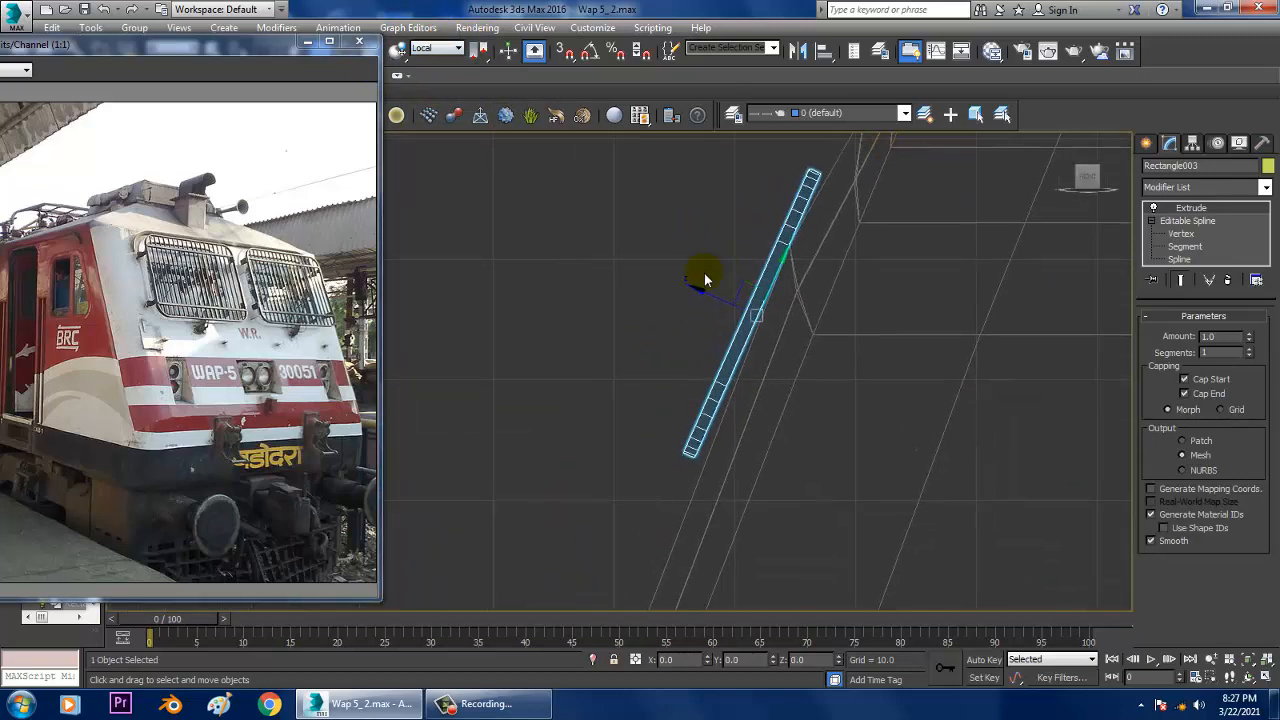
left_click_drag(718, 308, 727, 309)
key("alt+w")
middle_click(985, 472)
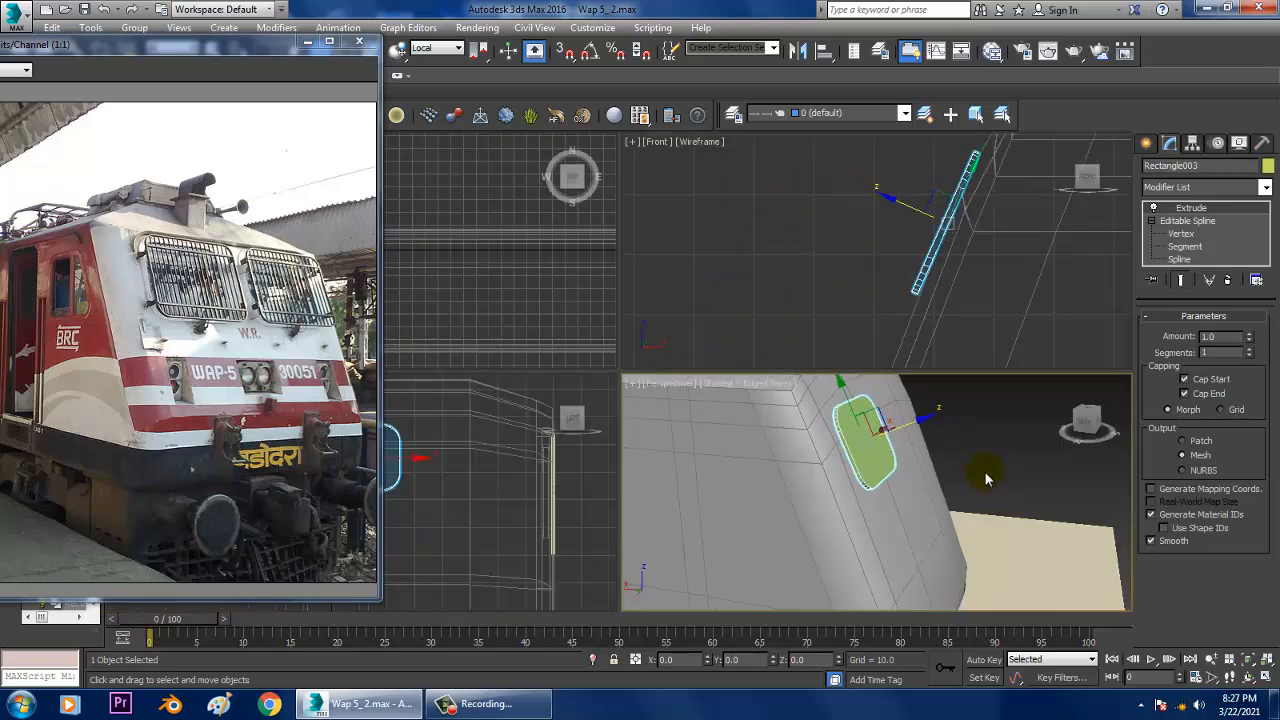
key("alt+w")
middle_click_drag(985, 472, 574, 266, "alt")
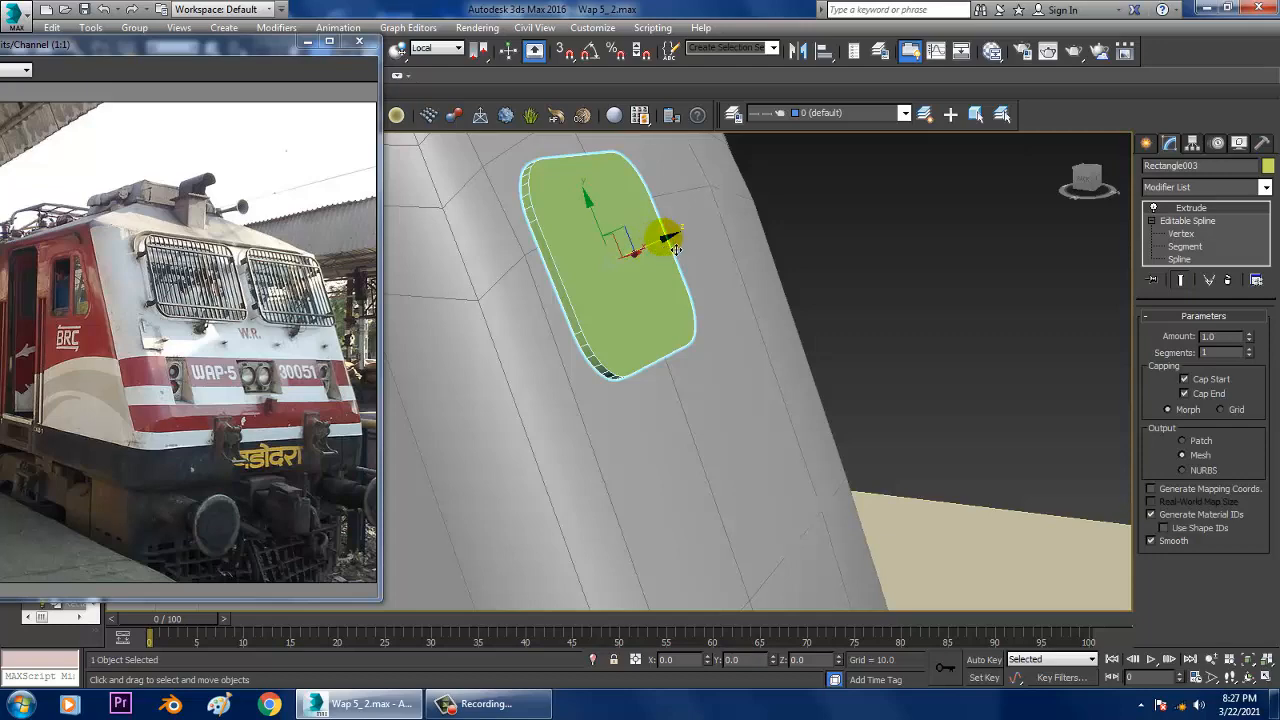
mouse_move(676, 249)
middle_mouse_down("alt")
mouse_move(694, 274)
mouse_move(686, 263)
mouse_move(685, 280)
mouse_move(743, 251)
mouse_move(674, 246)
mouse_move(689, 258)
middle_mouse_up("alt")
left_click_drag(689, 258, 673, 248)
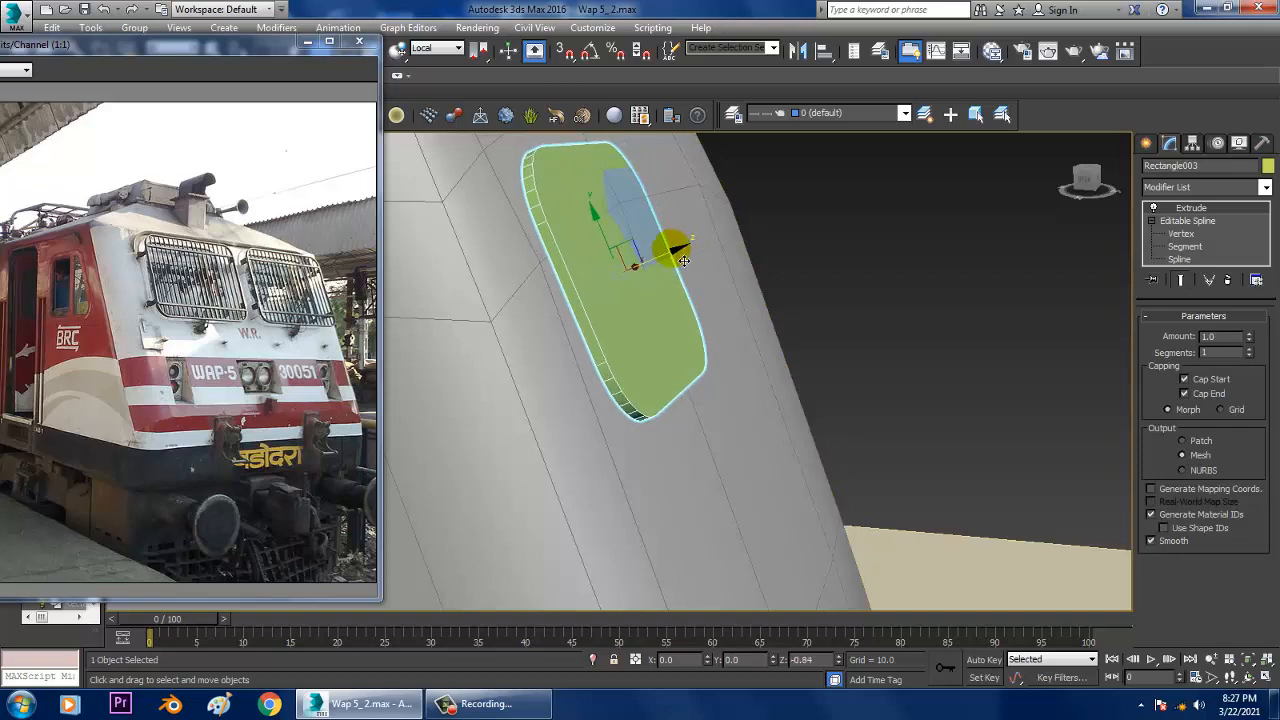
middle_click_drag(725, 243, 649, 263, "alt")
- Push the locomotive body vertex that pokes through the windshield panel slightly back into the nose
left_click(825, 215)
middle_click_drag(825, 215, 1090, 238, "alt")
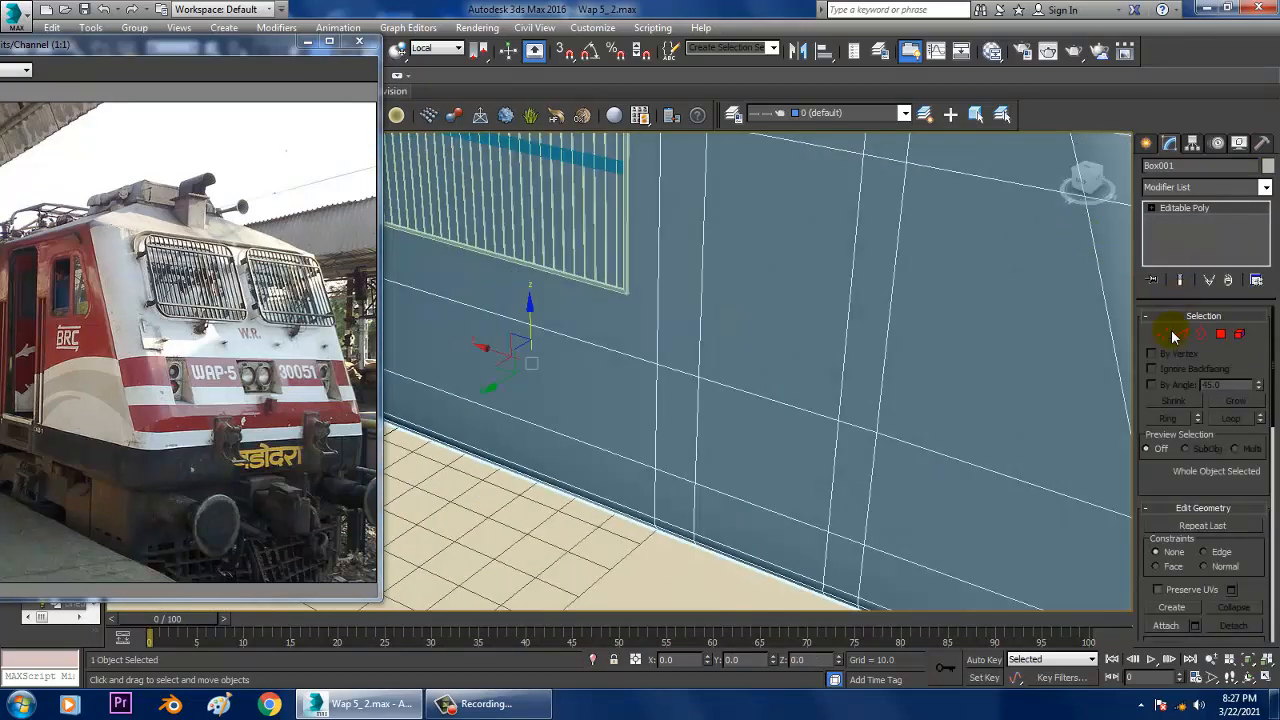
key("alt+w")
left_click(800, 271)
key("alt+w")
mouse_move(800, 266)
middle_mouse_down()
mouse_move(809, 240)
mouse_move(800, 258)
middle_mouse_up()
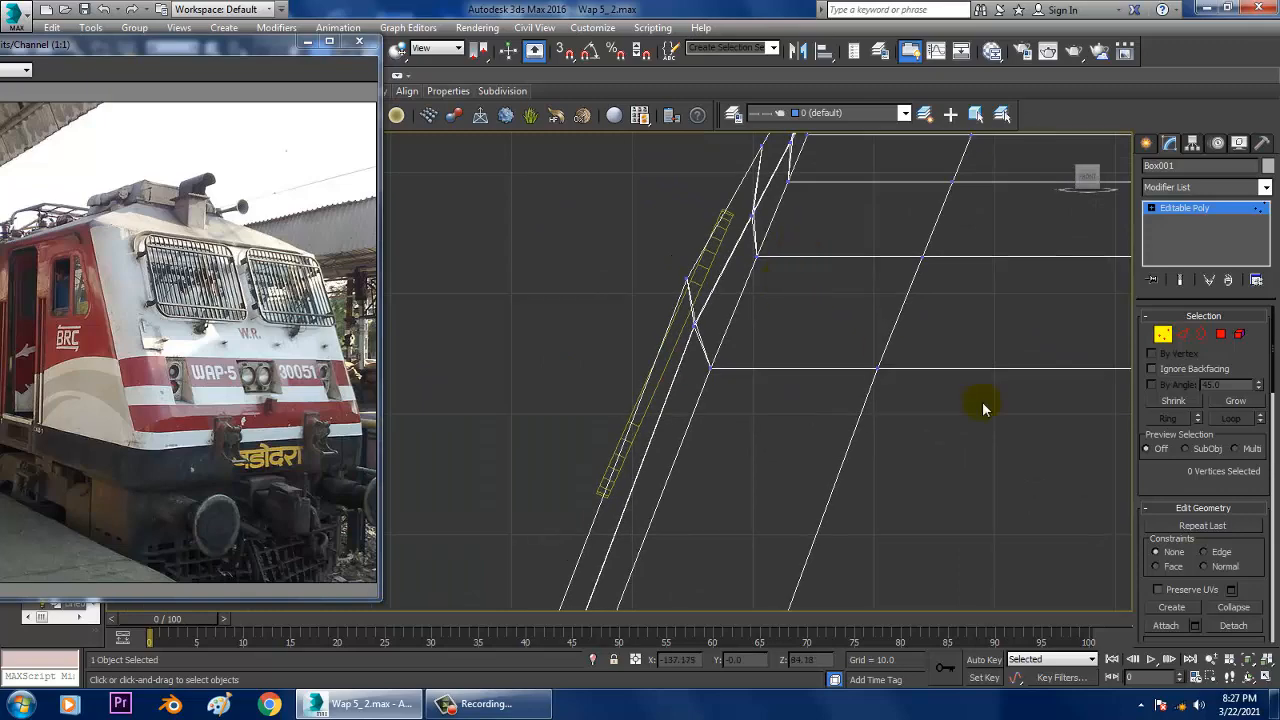
middle_click_drag(972, 454, 779, 347)
key("alt+w")
left_click(926, 400)
key("alt+w")
scroll(714, 391, "down", 5)
scroll(779, 347, "up", 8)
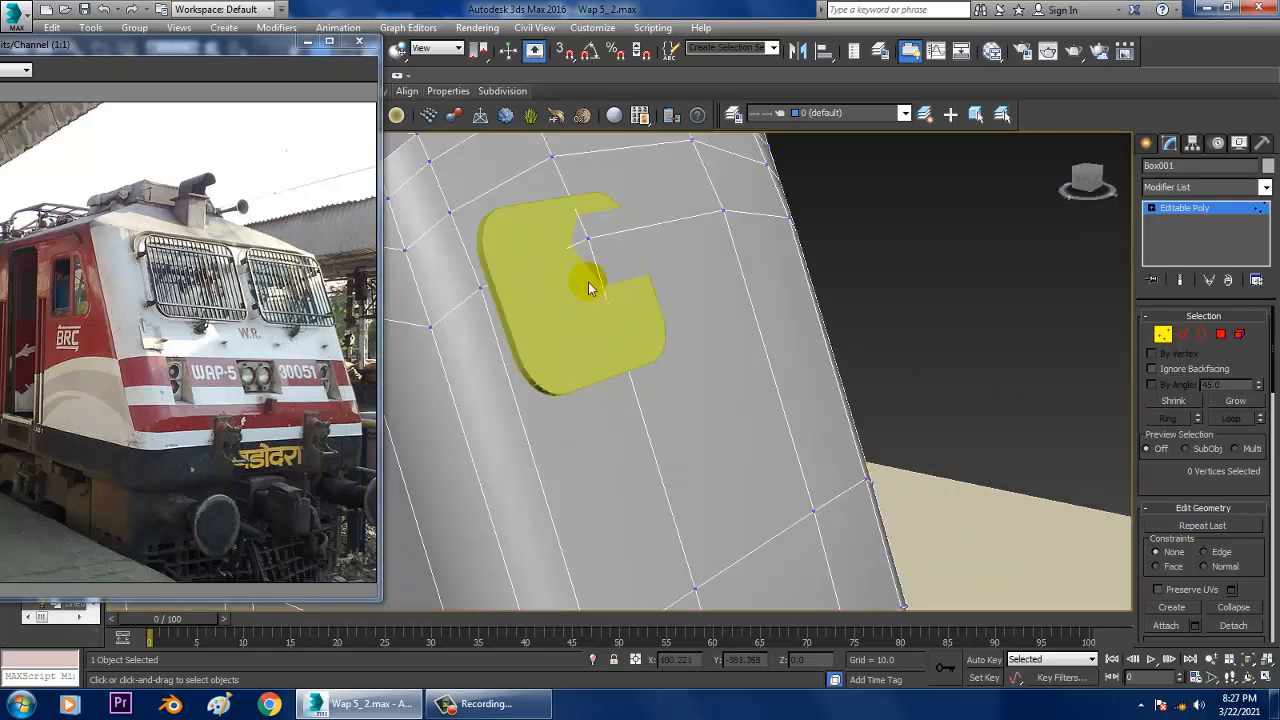
left_click(590, 241)
middle_click_drag(600, 248, 566, 247, "alt")
left_click_drag(555, 246, 551, 246)
- Examine the adjusted nose vertex and the fit of the windshield panel in the top, perspective and front views
middle_click_drag(549, 246, 673, 273, "alt")
scroll(673, 273, "down", 6)
middle_click_drag(791, 304, 1203, 353, "alt")
scroll(806, 325, "up", 5)
middle_click_drag(731, 286, 812, 403, "alt")
key("alt+w")
key("alt+w")
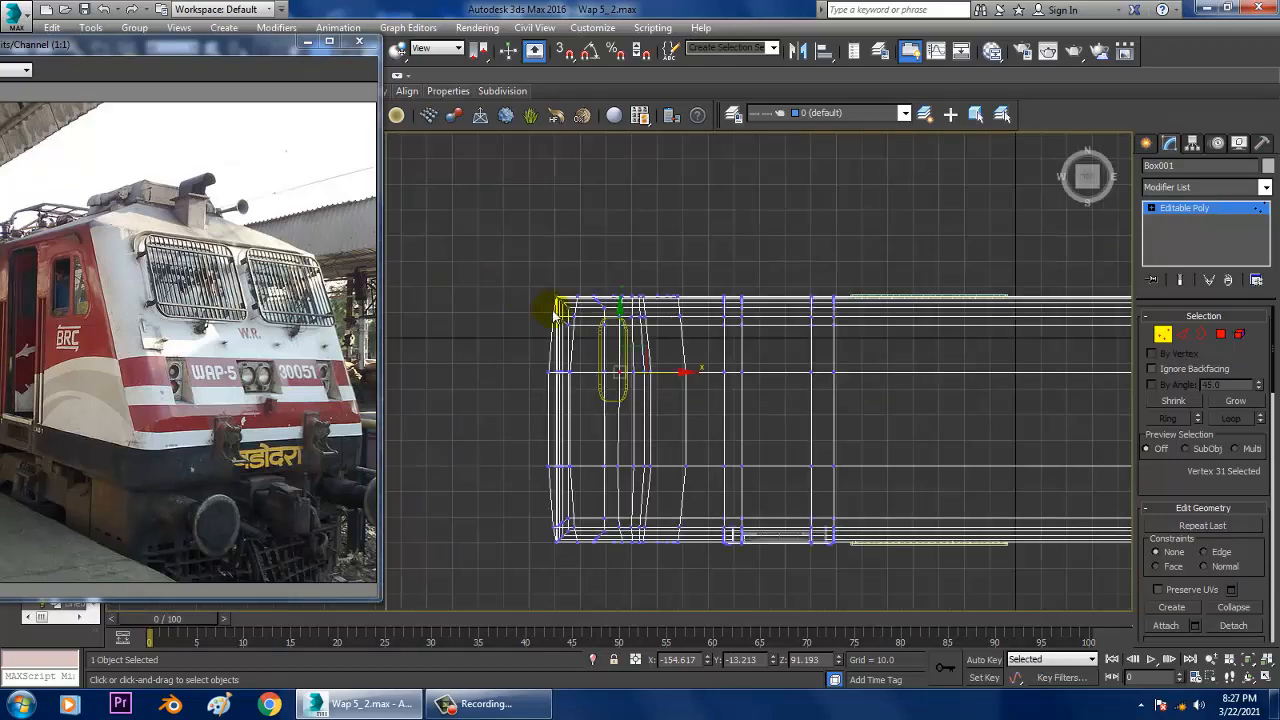
scroll(664, 324, "up", 6)
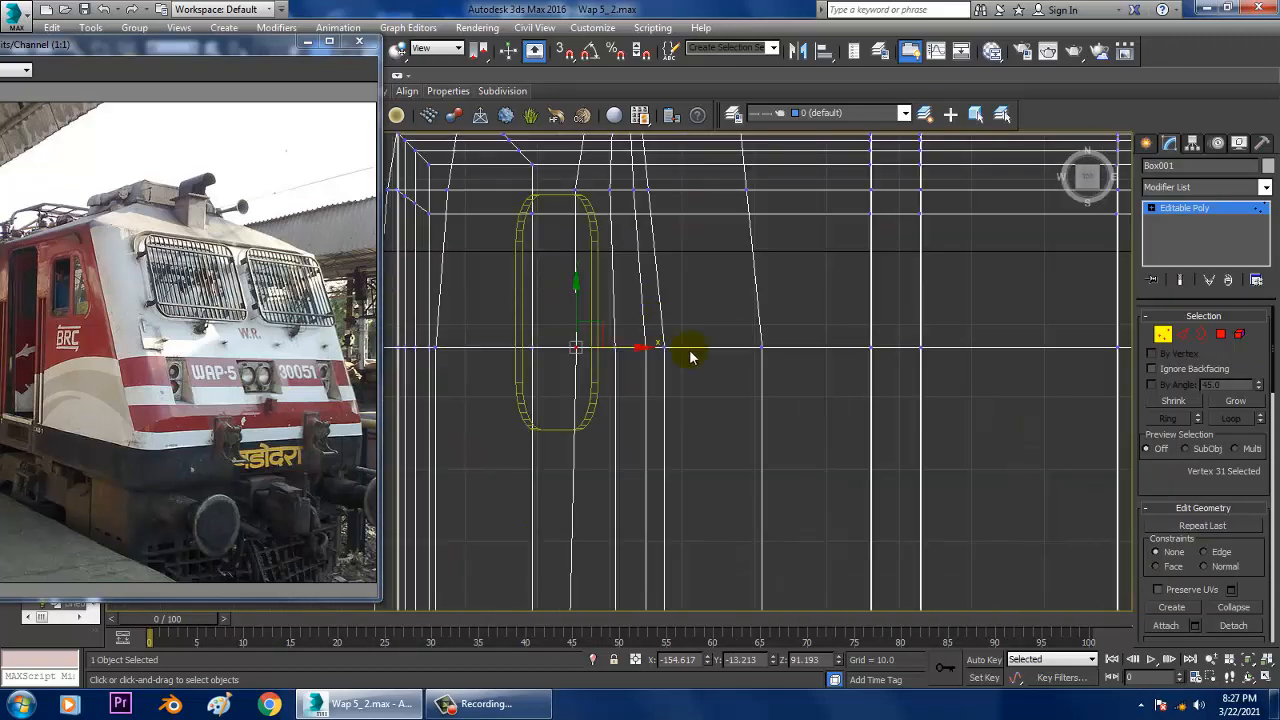
key("alt+w")
key("alt+w")
middle_click_drag(814, 414, 641, 456, "alt")
key("alt+w")
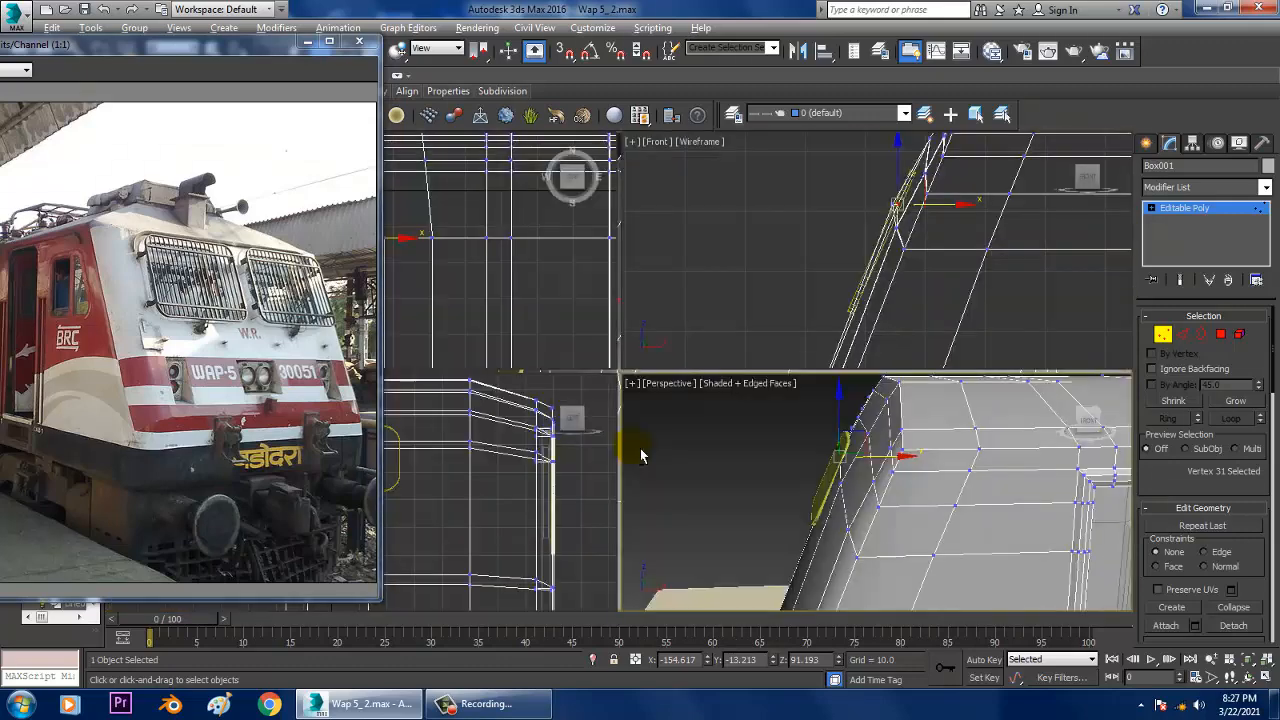
middle_click(860, 310)
key("alt+w")
scroll(760, 320, "down", 4)
middle_click_drag(740, 325, 906, 240)
scroll(912, 245, "down", 2)
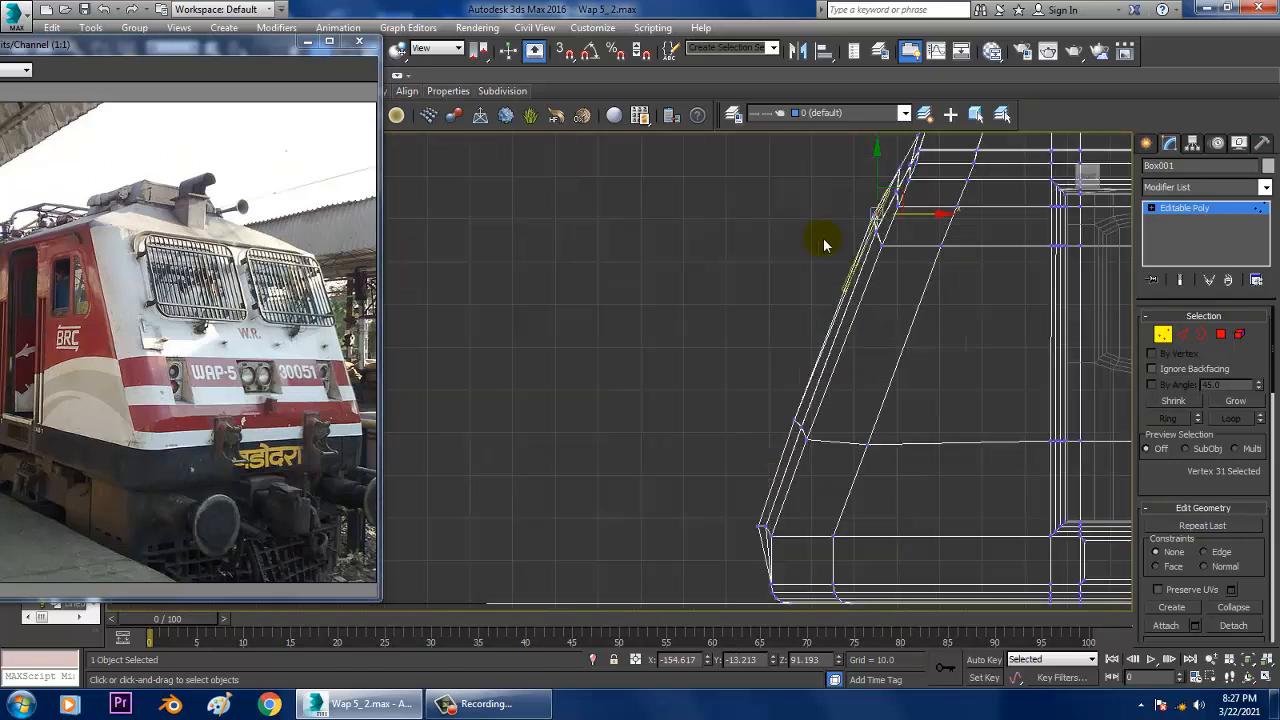
scroll(897, 188, "up", 2)
- Leave vertex editing on the body, select the windshield panel and convert it to an Editable Poly
left_click(1205, 213)
key("alt+w")
middle_click(914, 471)
key("alt+w")
middle_click_drag(910, 468, 795, 435, "alt")
left_click(694, 503)
scroll(795, 433, "up", 4)
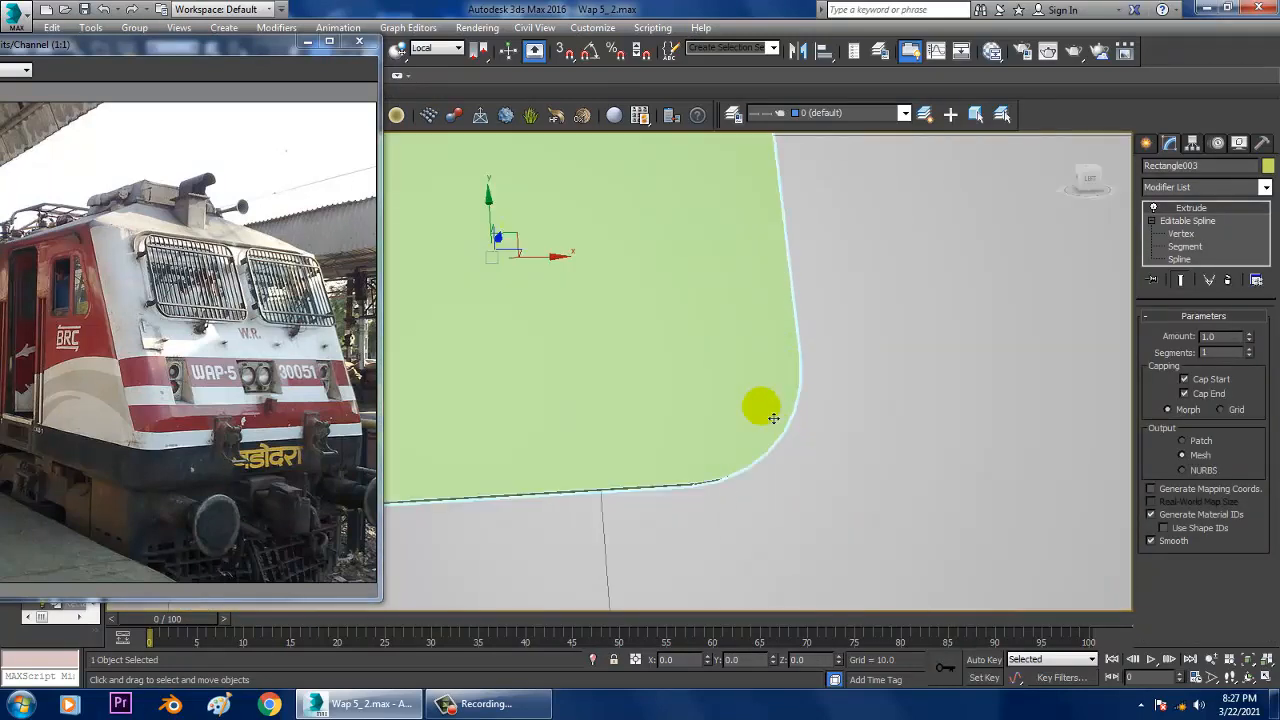
scroll(773, 418, "down", 5)
right_click(684, 364)
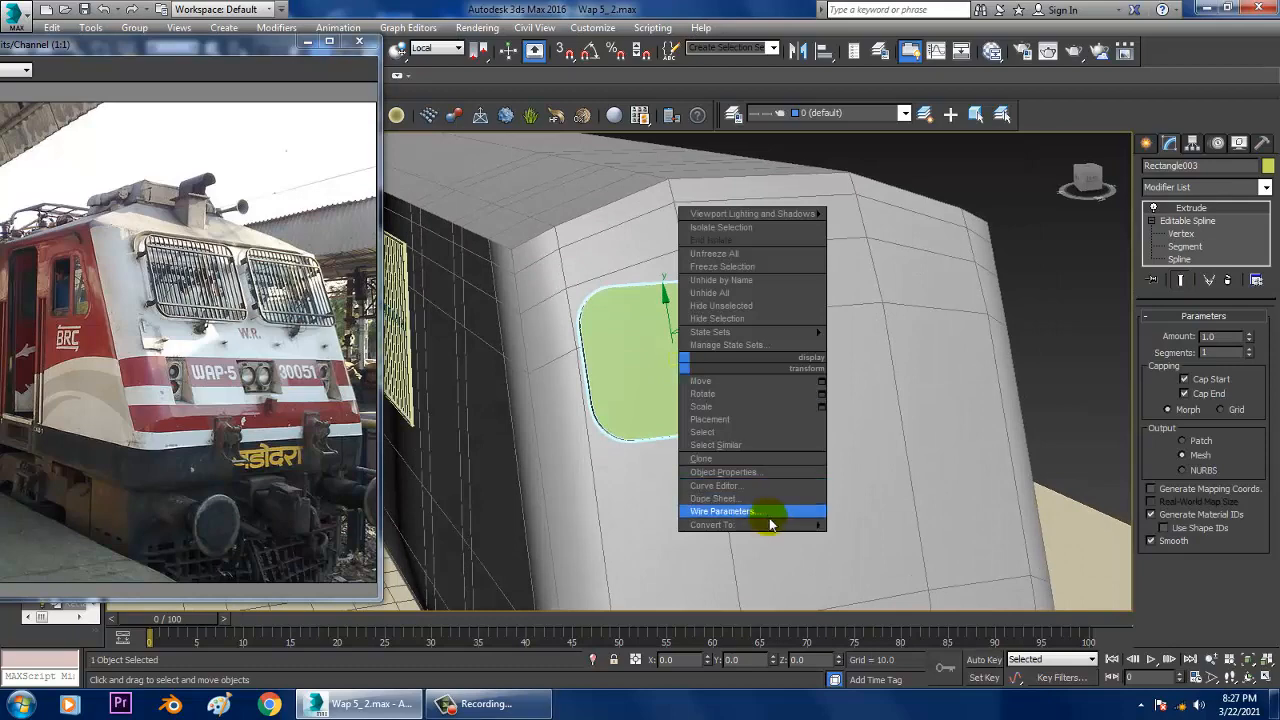
mouse_move(770, 525)
left_click(908, 537)
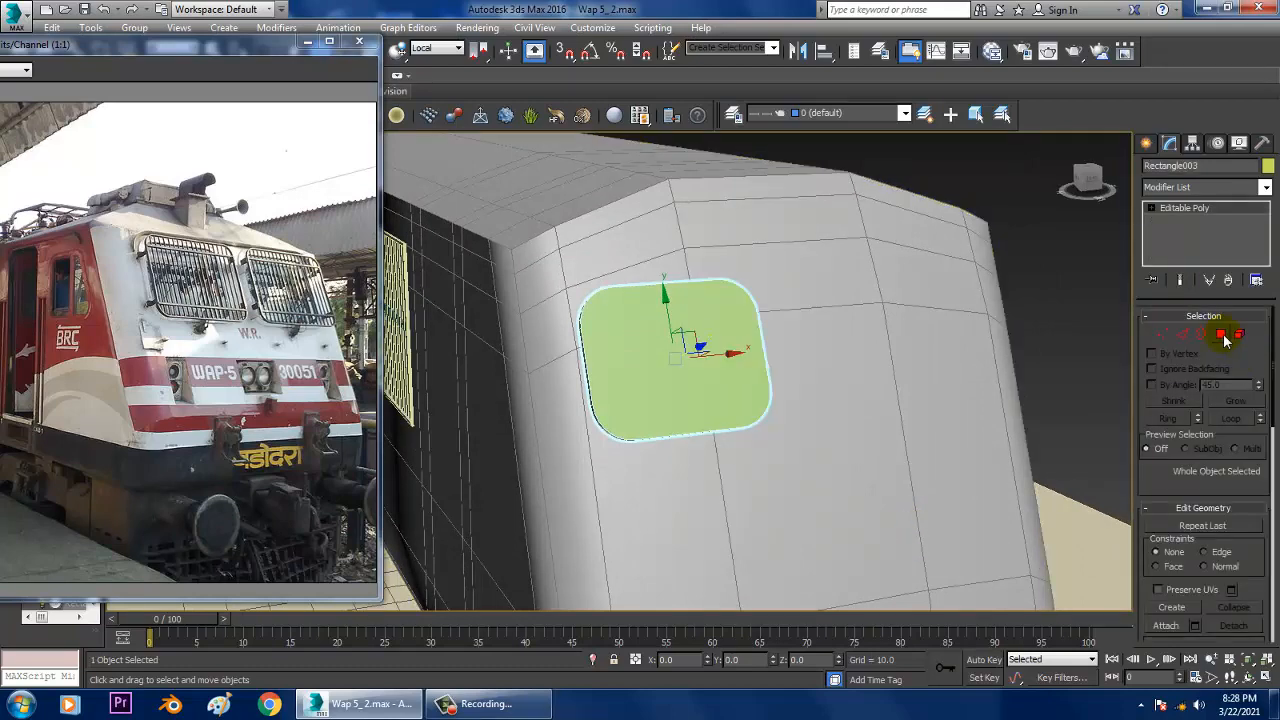
- Select the windshield panel's front polygon and inset it by 1.0
left_click(1221, 335)
left_click(714, 363)
scroll(704, 368, "up", 4)
middle_click_drag(689, 377, 862, 461, "alt")
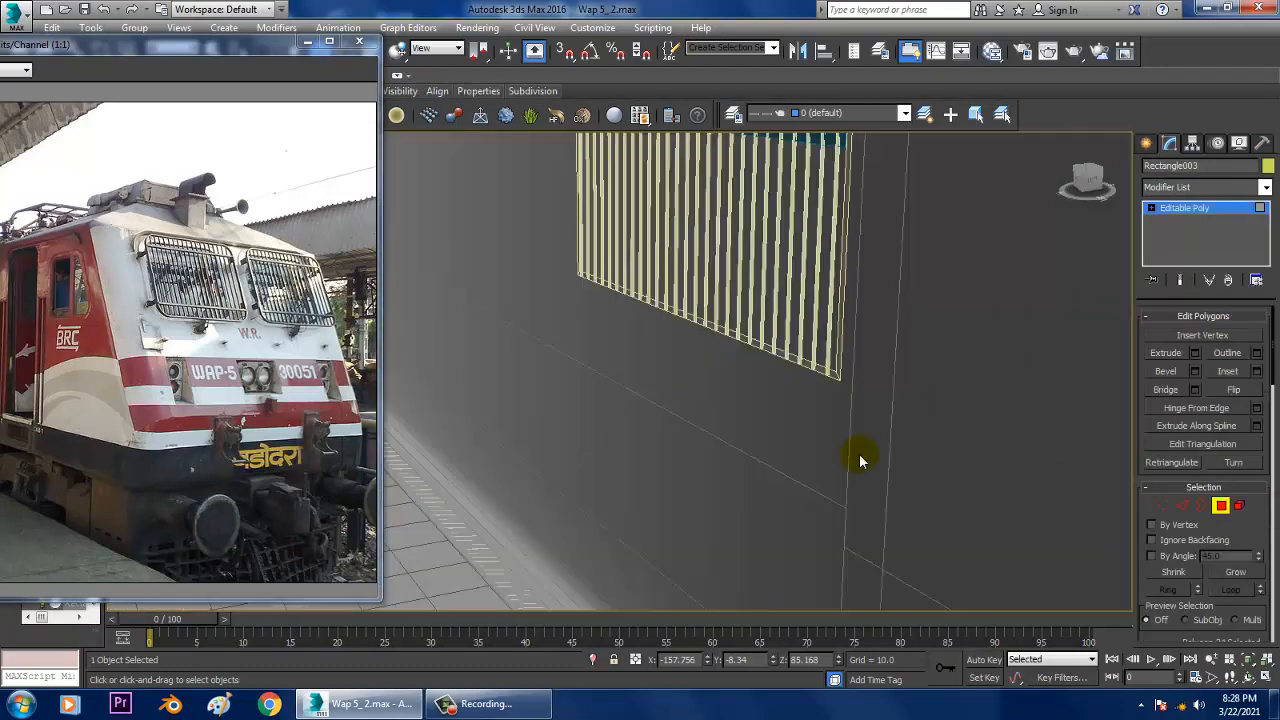
key("z")
left_click(1257, 372)
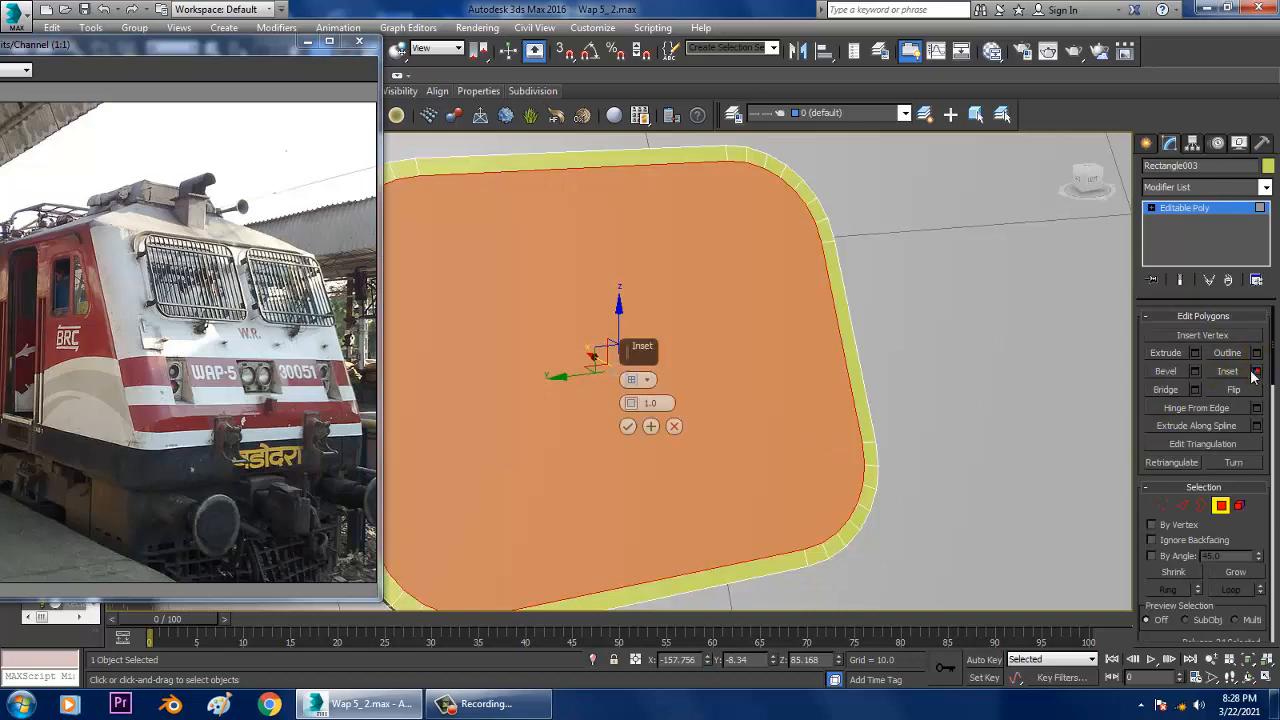
scroll(637, 424, "down", 3)
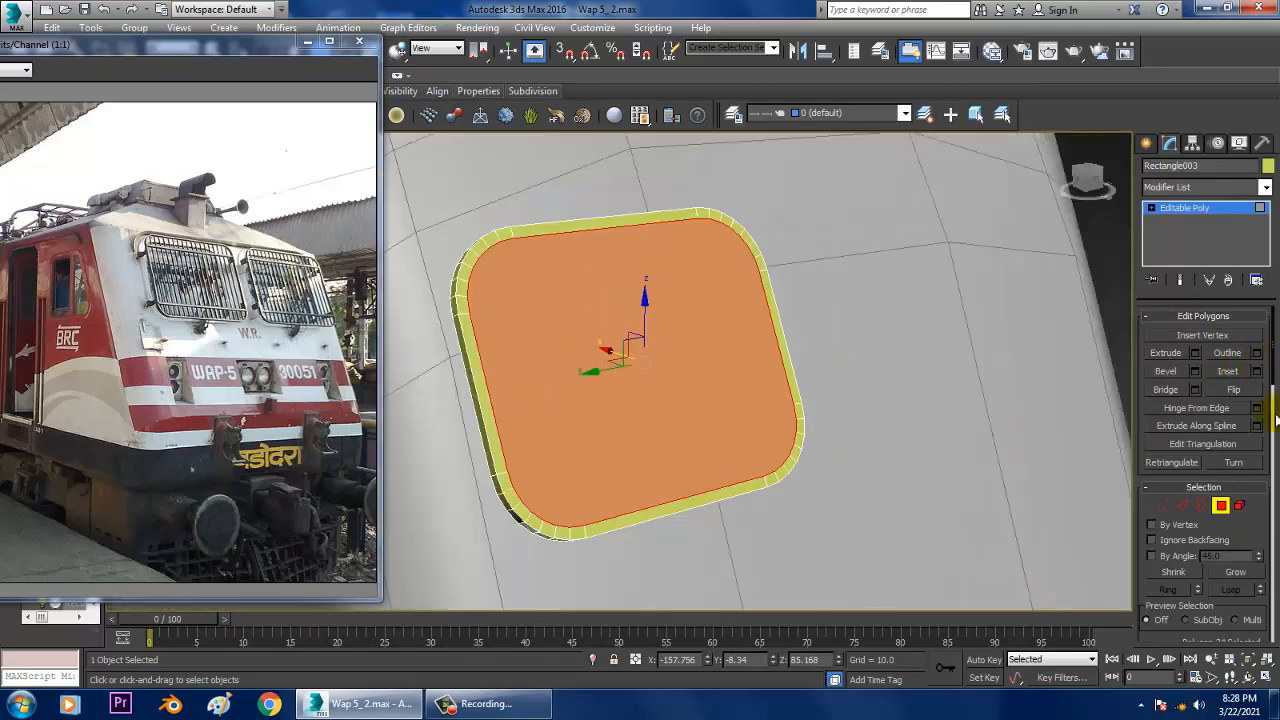
- Bevel the inset polygon inward with a height of -0.455 and an outline of -0.612 to recess the glass
left_click(1196, 371)
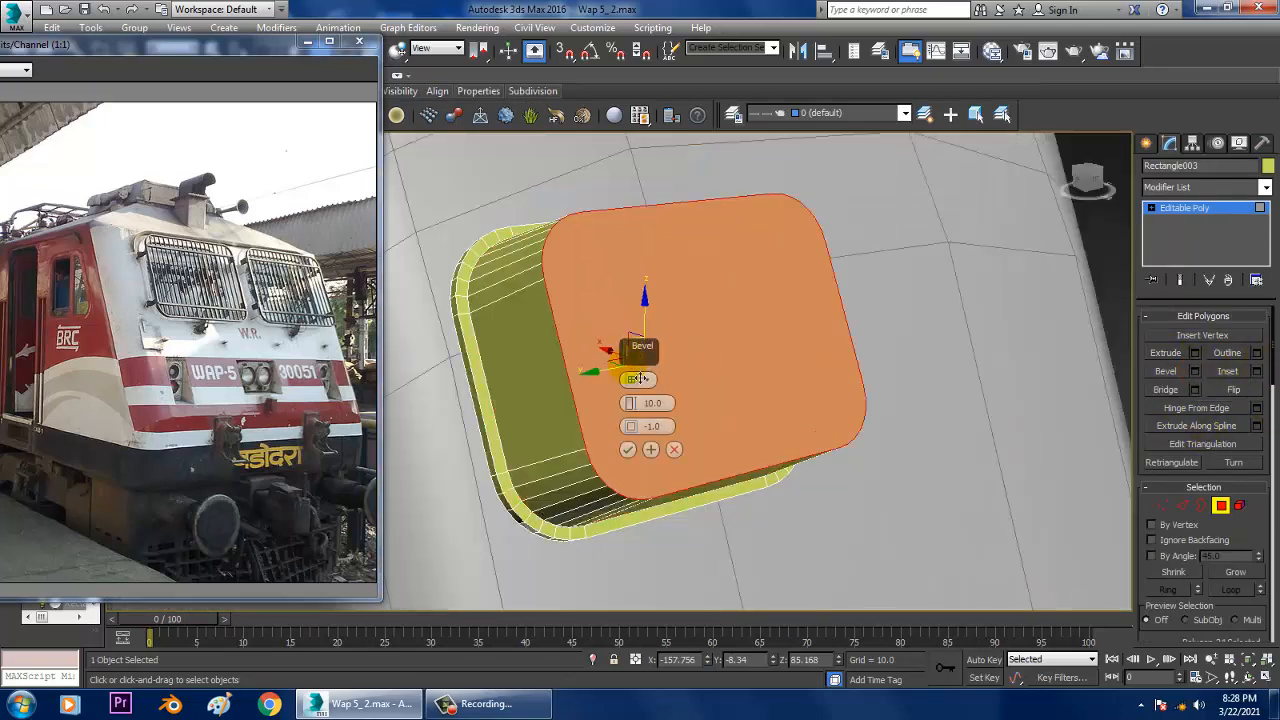
mouse_move(632, 426)
left_mouse_down()
mouse_move(646, 472)
mouse_move(635, 404)
left_mouse_up()
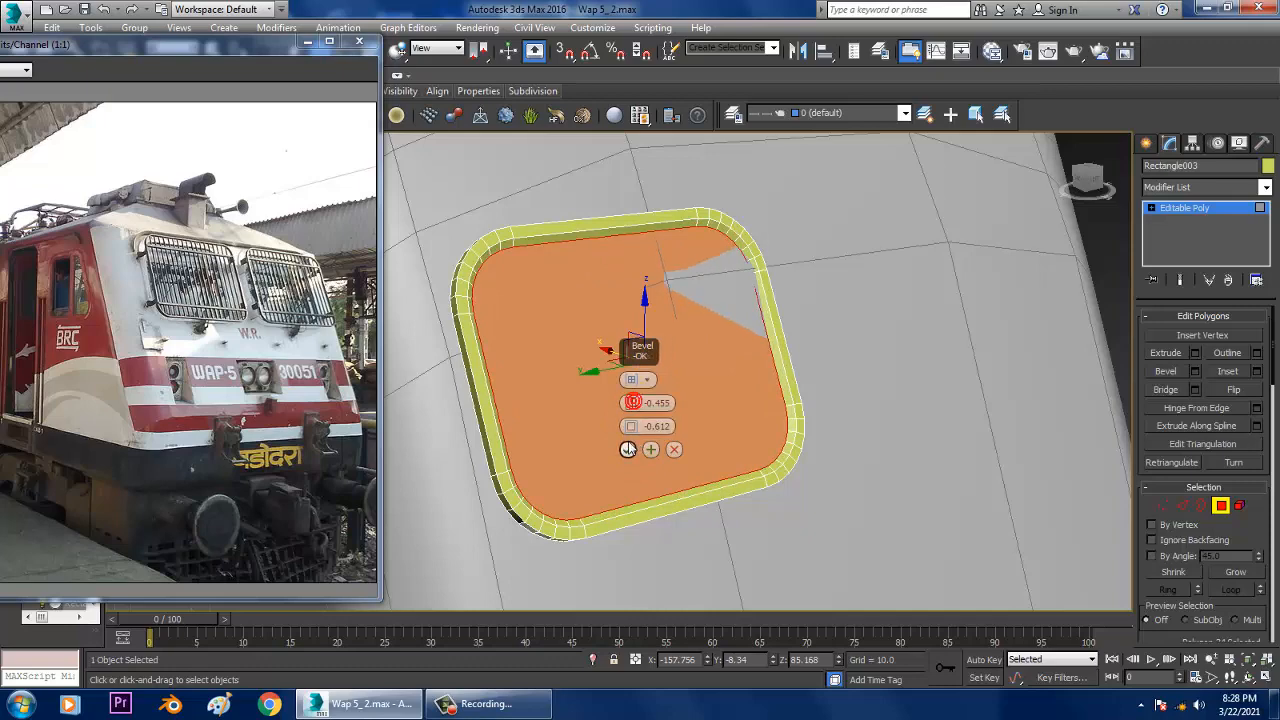
left_click(627, 449)
middle_click_drag(627, 449, 700, 430, "alt")
left_click(1190, 208)
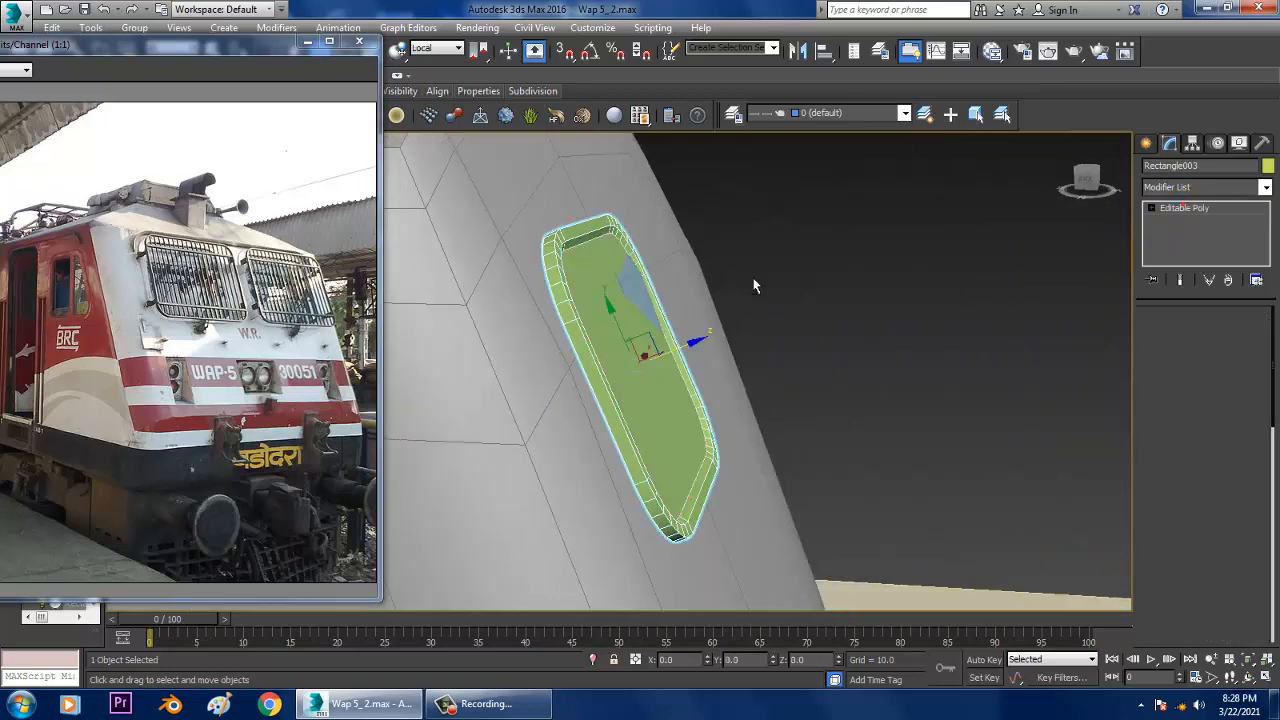
- Select the locomotive body and examine how its nose vertices line up with the windshield panel in the front view
middle_click_drag(754, 286, 862, 428, "alt")
left_click(862, 428)
scroll(862, 428, "down", 6)
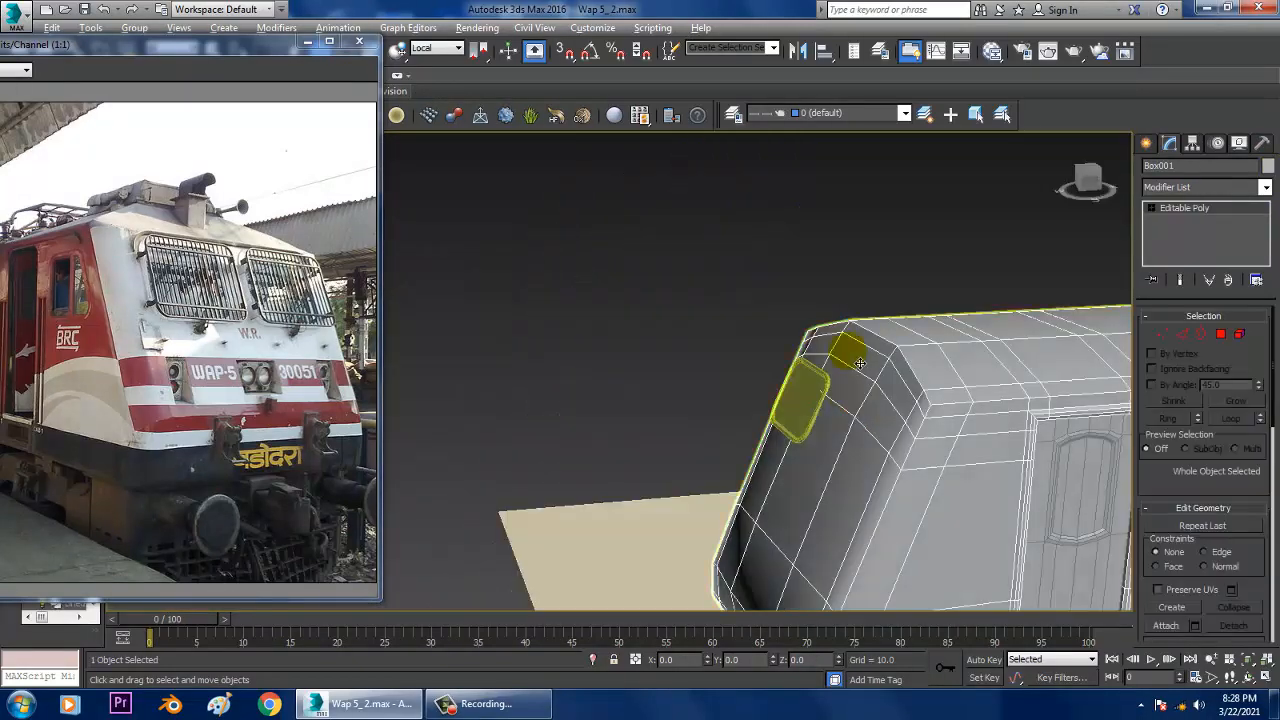
key("alt+w")
middle_click(891, 290)
key("alt+w")
middle_click_drag(891, 290, 876, 345)
scroll(883, 294, "up", 4)
key("1")
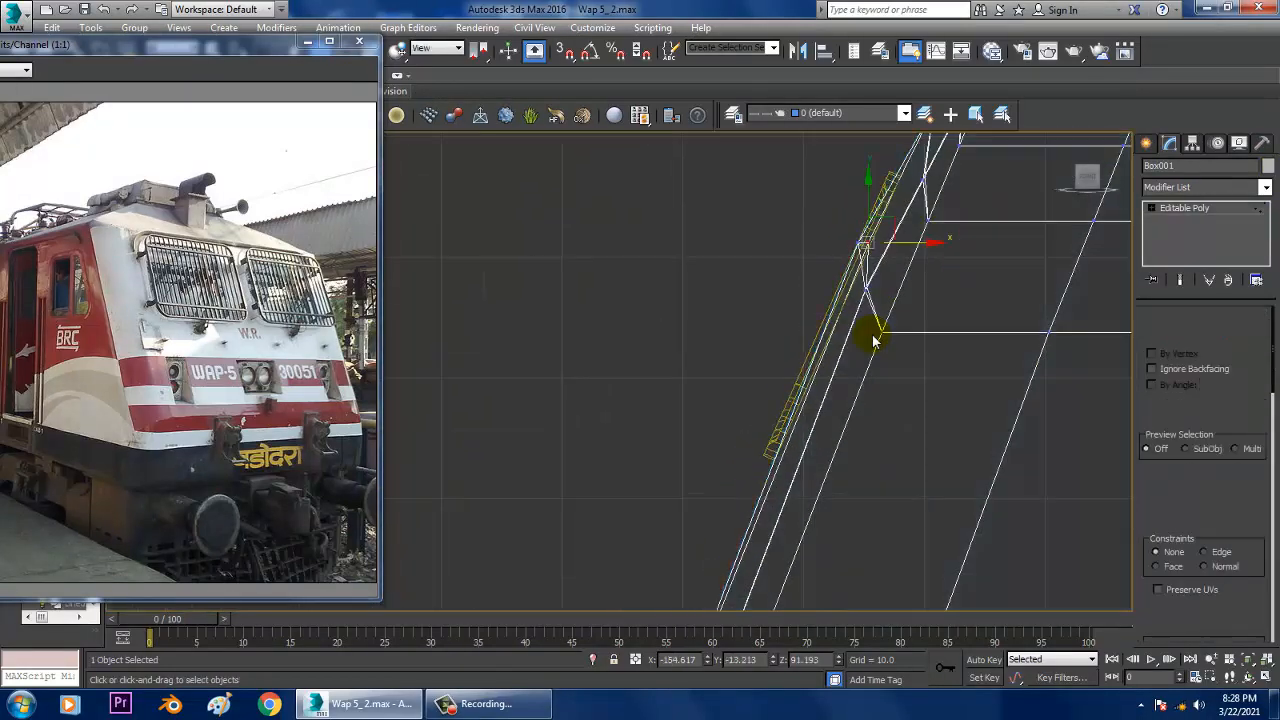
middle_click_drag(910, 439, 709, 294)
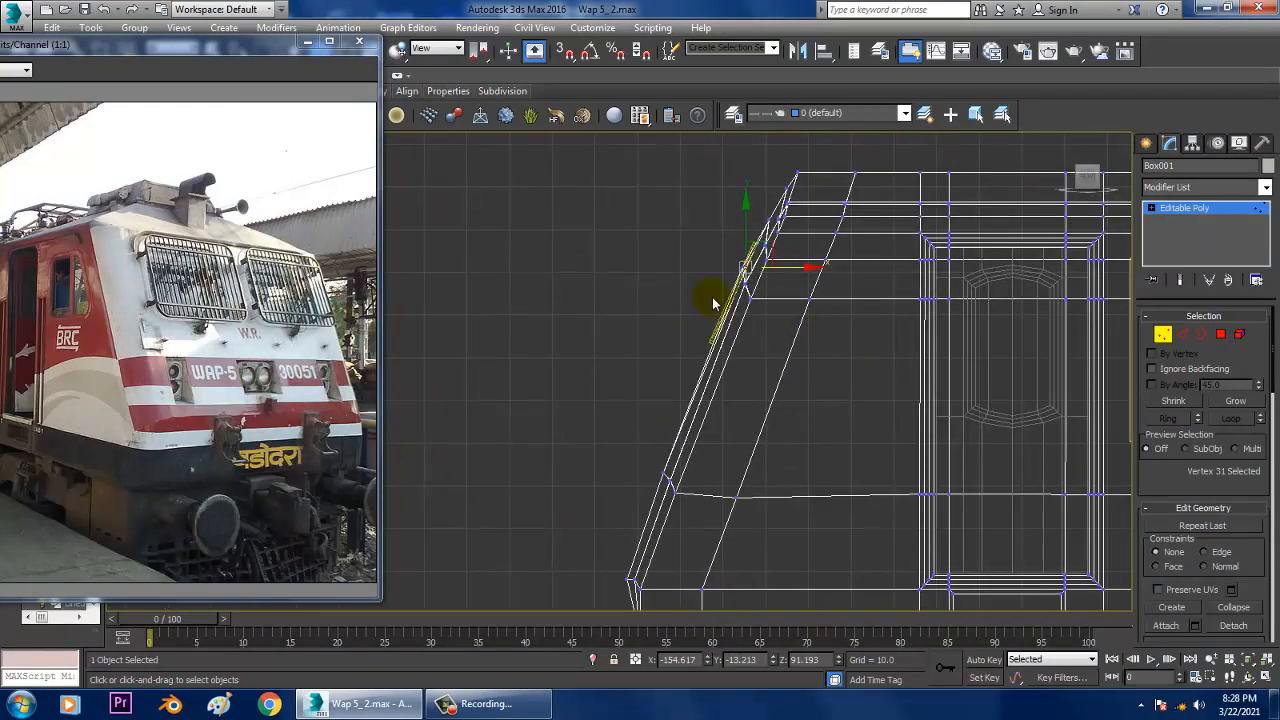
left_click(1222, 217)
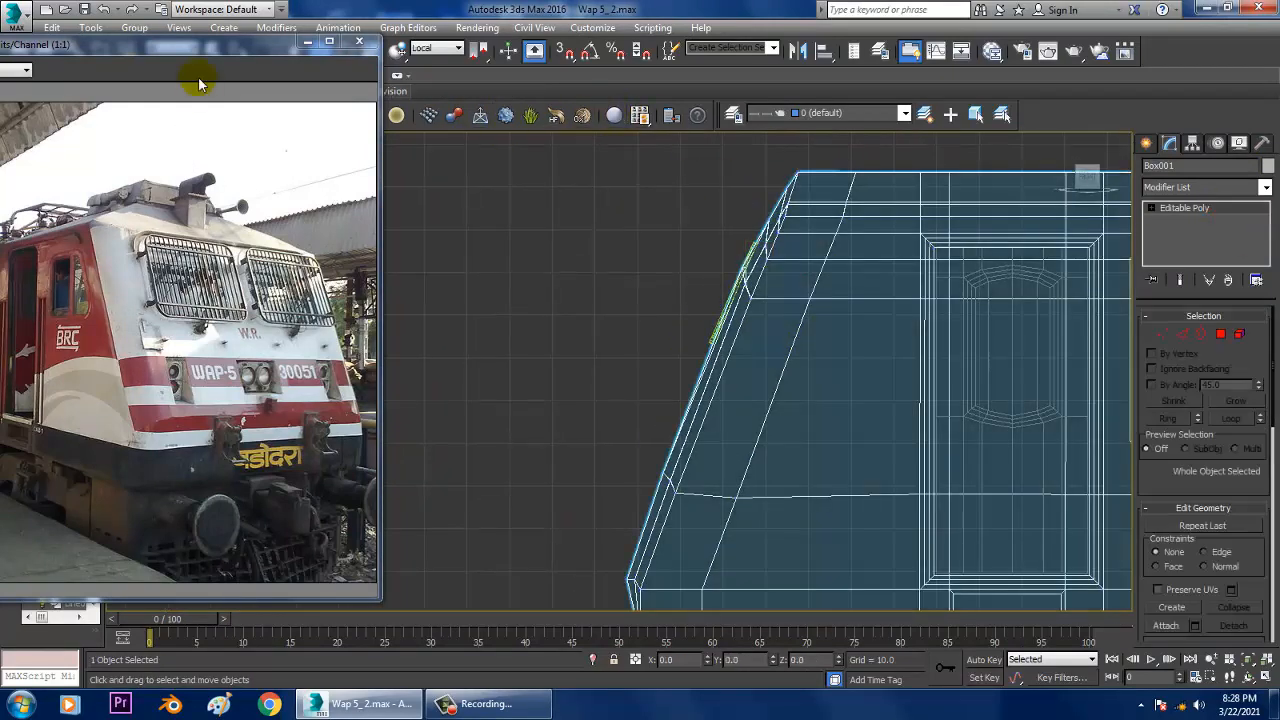
- Add a horizontal edge loop around the body near the windshield panel's lower edge with Swift Loop
left_click_drag(185, 45, 190, 150)
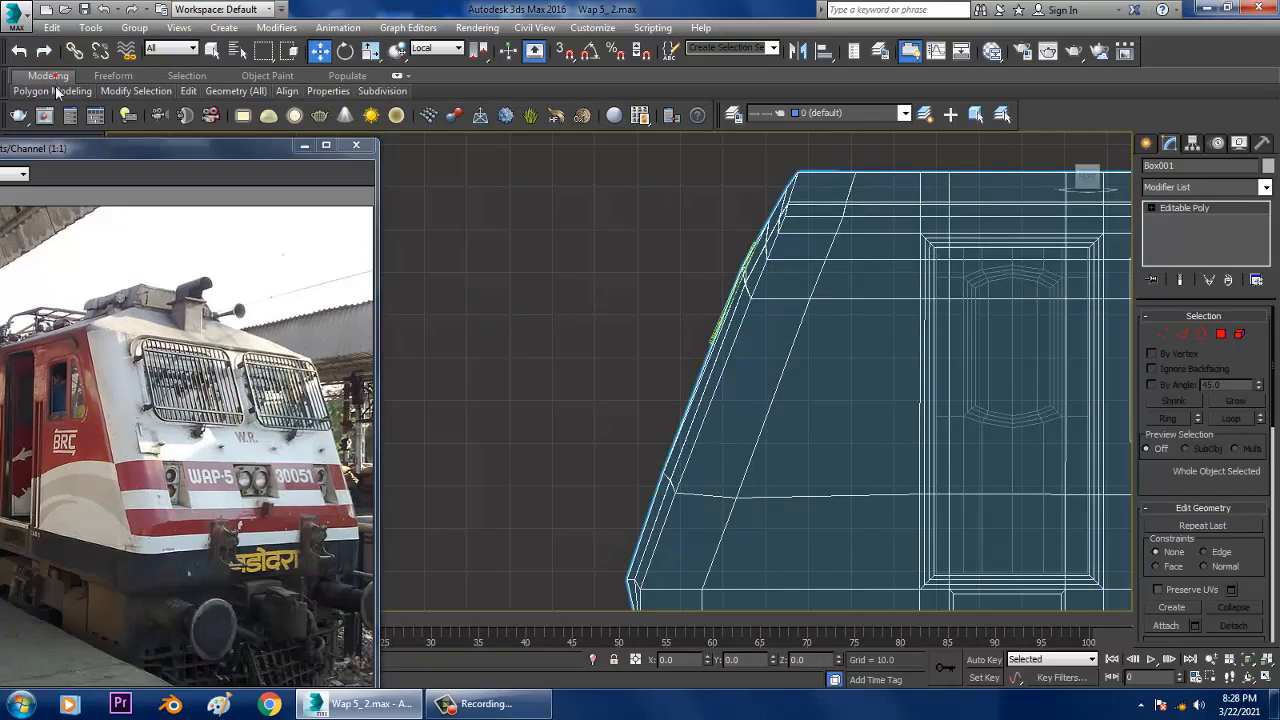
double_click(48, 77)
left_click(574, 96)
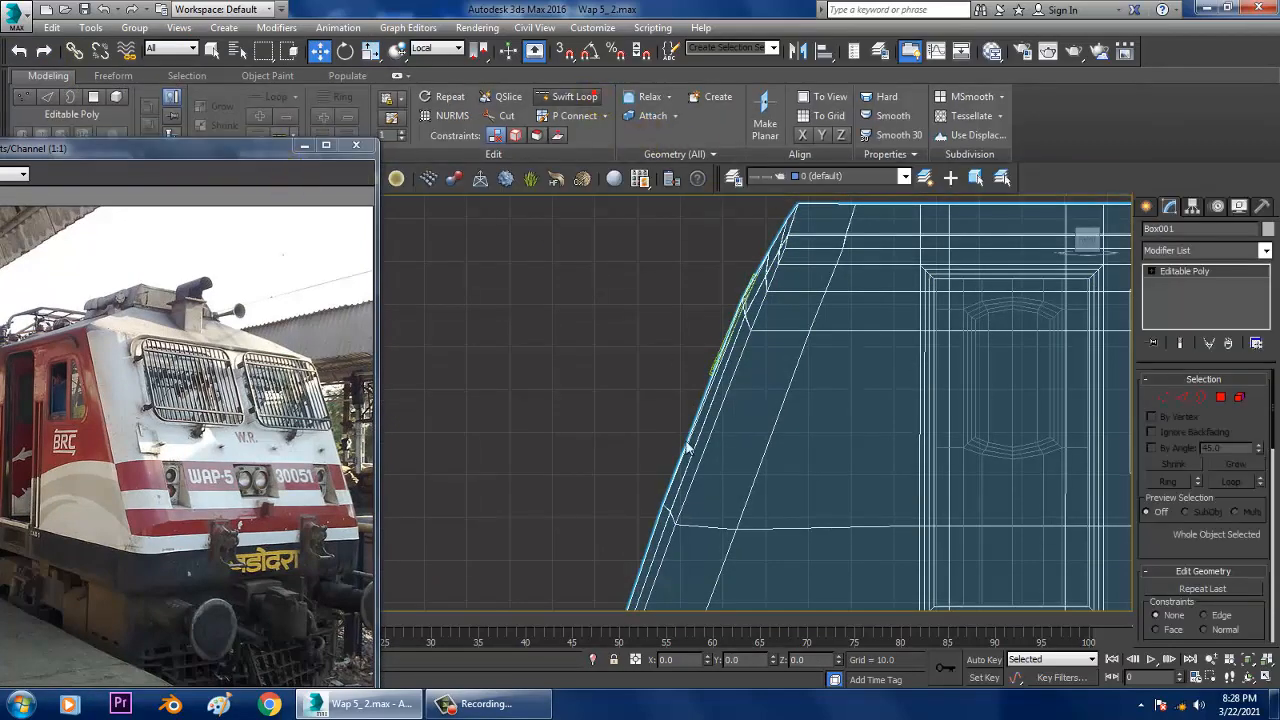
left_click(731, 411)
middle_click_drag(876, 421, 820, 406)
- Select the new loop's six nose vertices and nudge them toward the windshield's lower edge using the View coordinate system
key("1")
key("w")
scroll(612, 343, "up", 2)
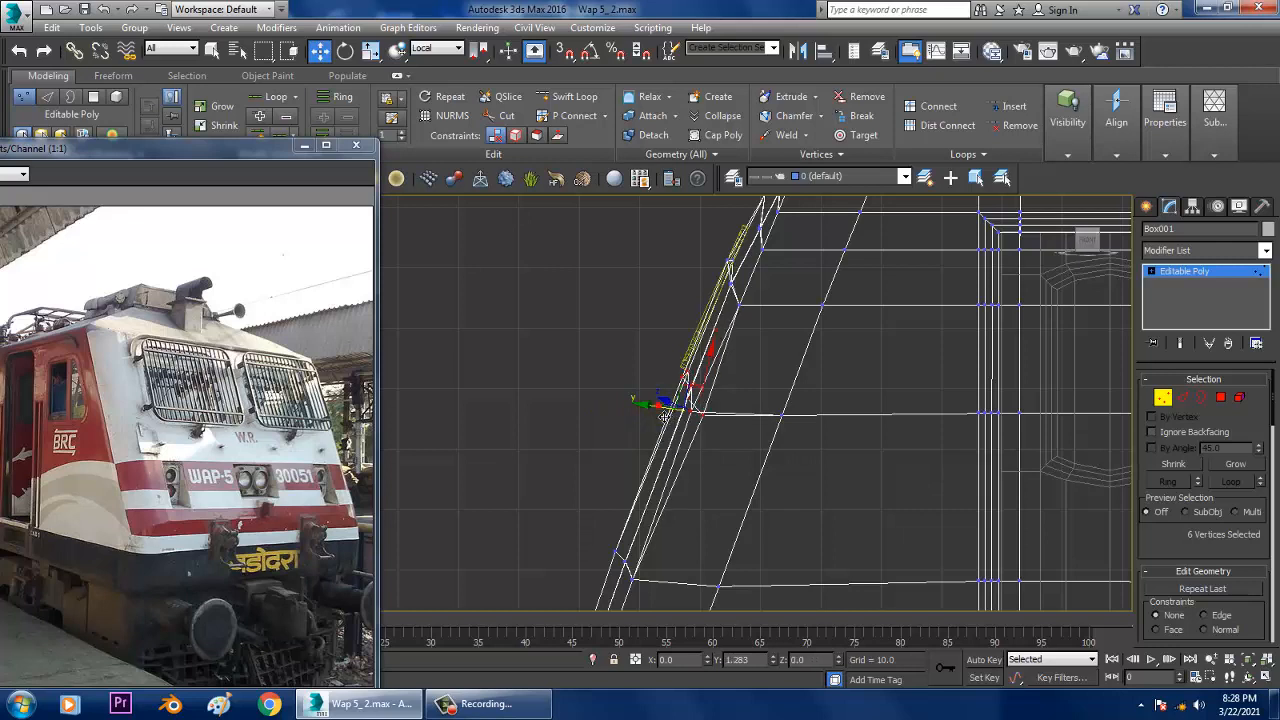
left_click(436, 48)
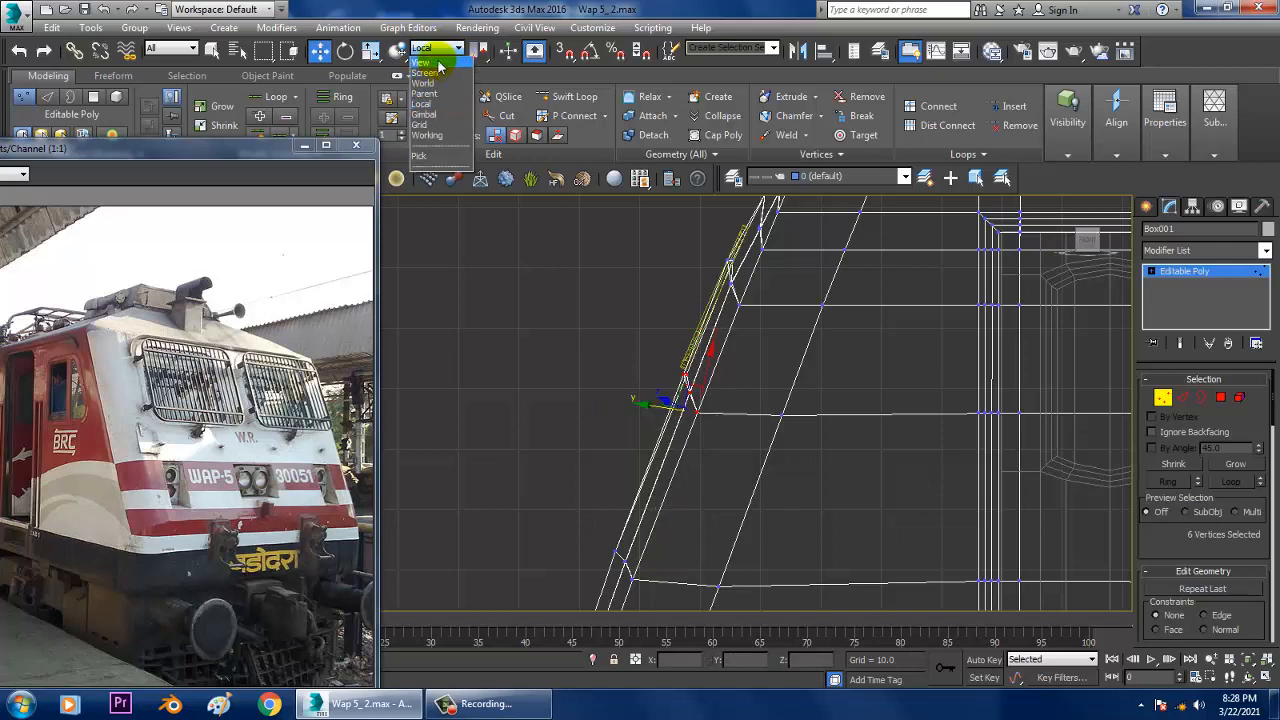
left_click(421, 62)
left_click_drag(750, 410, 748, 400)
scroll(741, 378, "down", 2)
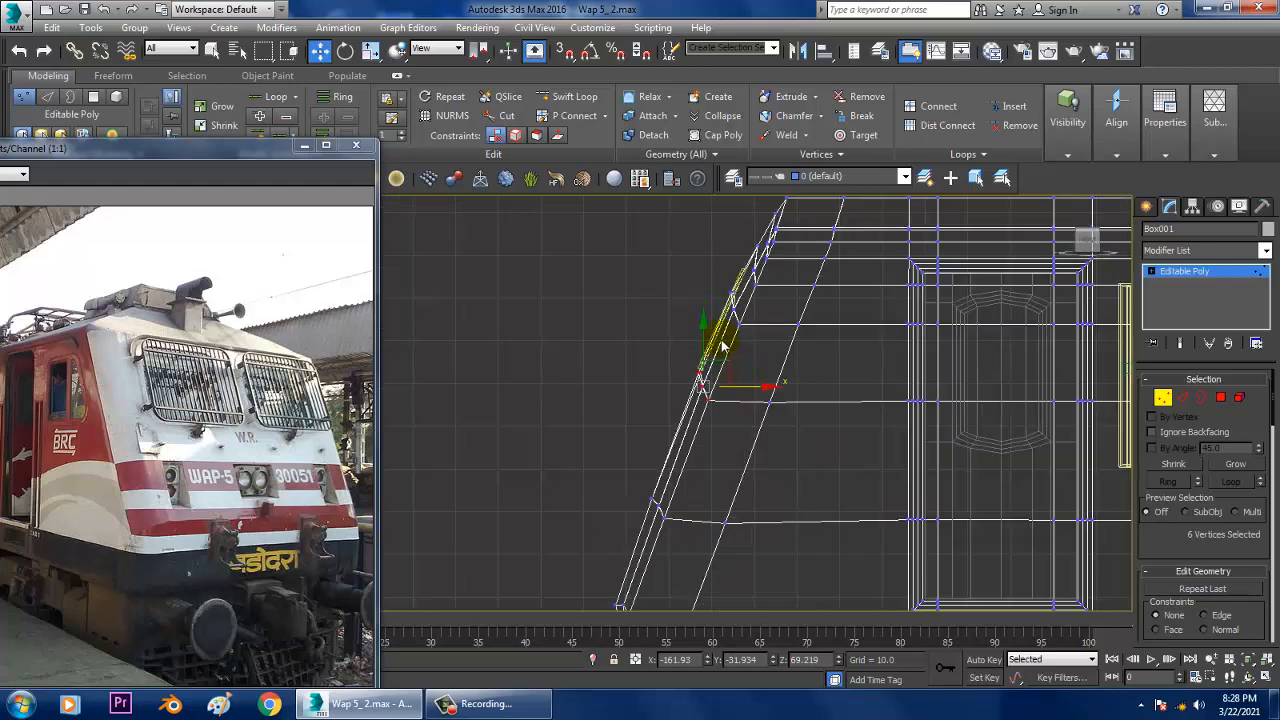
mouse_move(722, 345)
middle_mouse_down("alt")
mouse_move(757, 343)
mouse_move(851, 437)
mouse_move(951, 471)
mouse_move(866, 437)
middle_mouse_up("alt")
scroll(866, 437, "up", 4)
scroll(866, 437, "down", 2)
left_click(1188, 272)
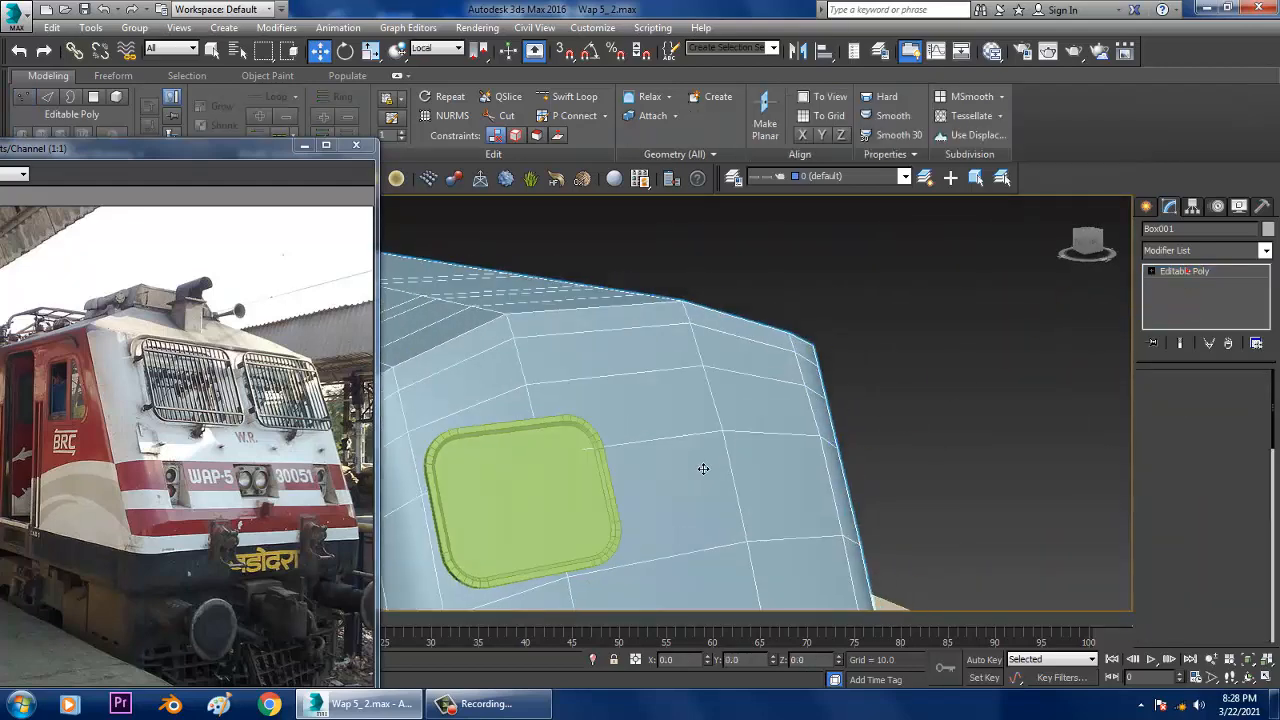
- Select the windshield panel on the locomotive's nose and scale it up slightly in the left view
middle_click_drag(703, 469, 666, 391, "alt")
scroll(720, 411, "down", 4)
scroll(568, 376, "up", 5)
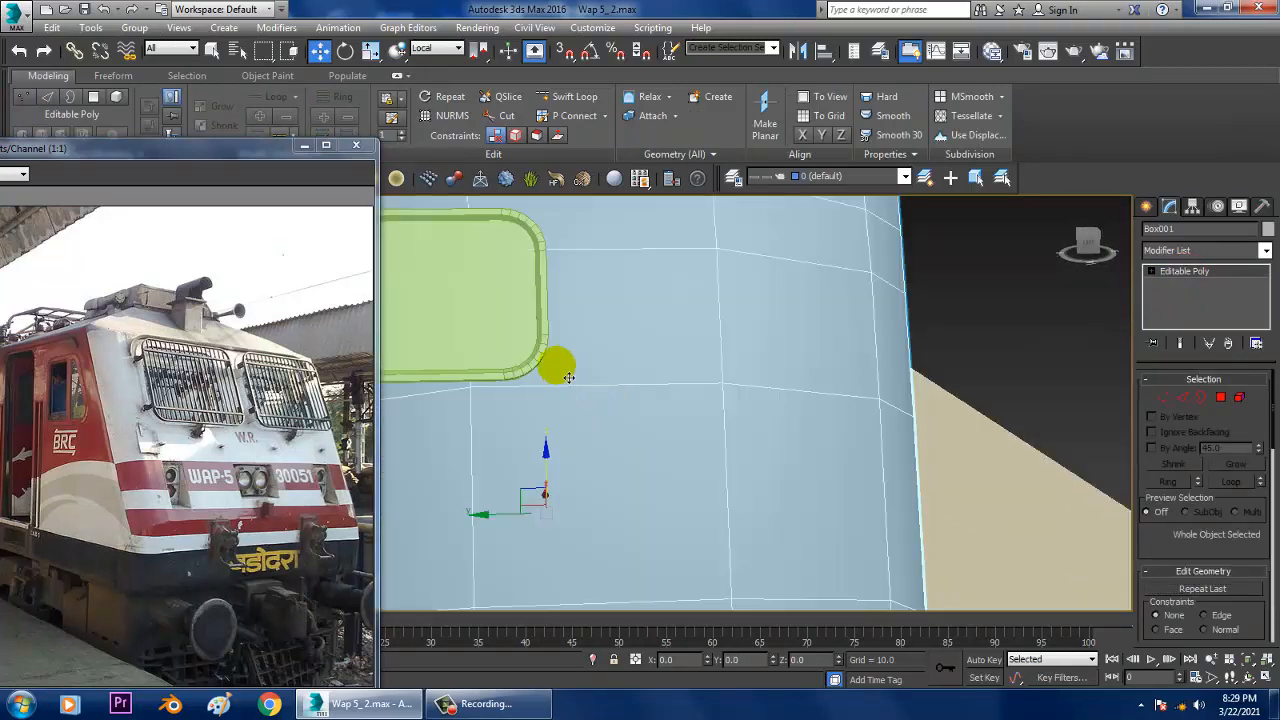
left_click(514, 343)
scroll(514, 343, "down", 3)
middle_click_drag(514, 343, 531, 343, "alt")
scroll(531, 343, "up", 3)
key("r")
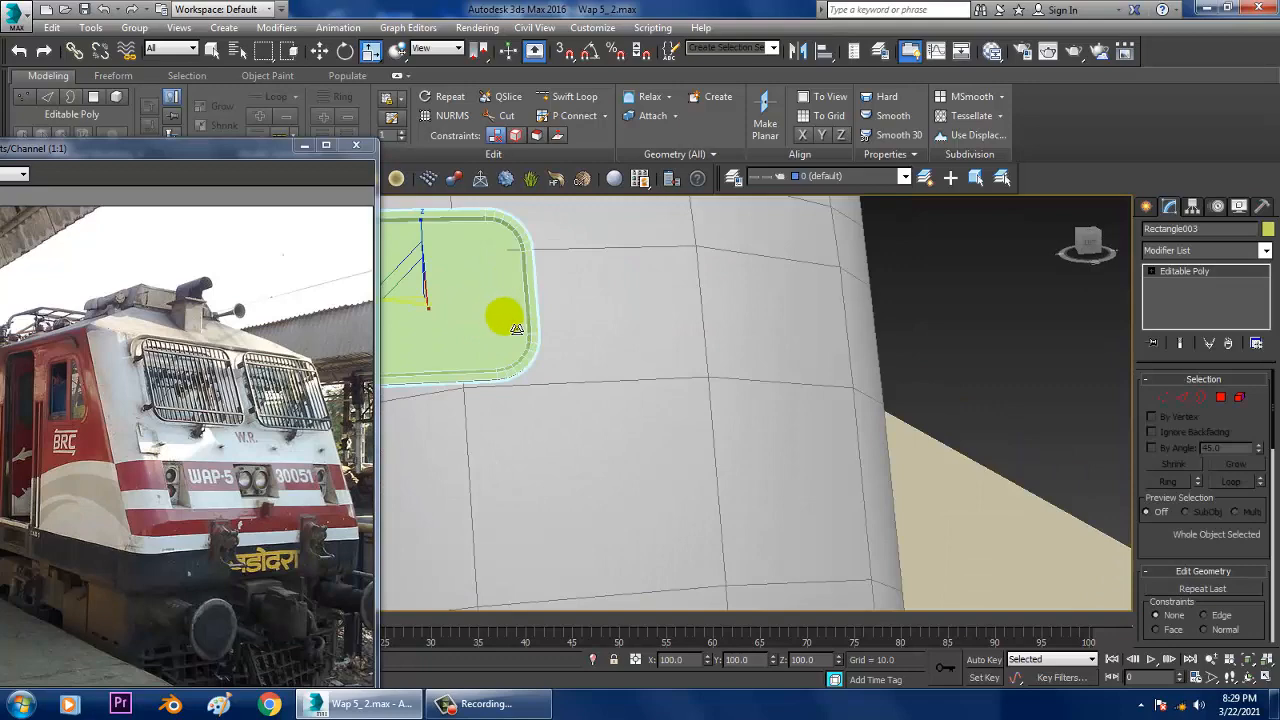
scroll(514, 328, "down", 3)
key("alt+w")
right_click(480, 480)
key("alt+w")
key("z")
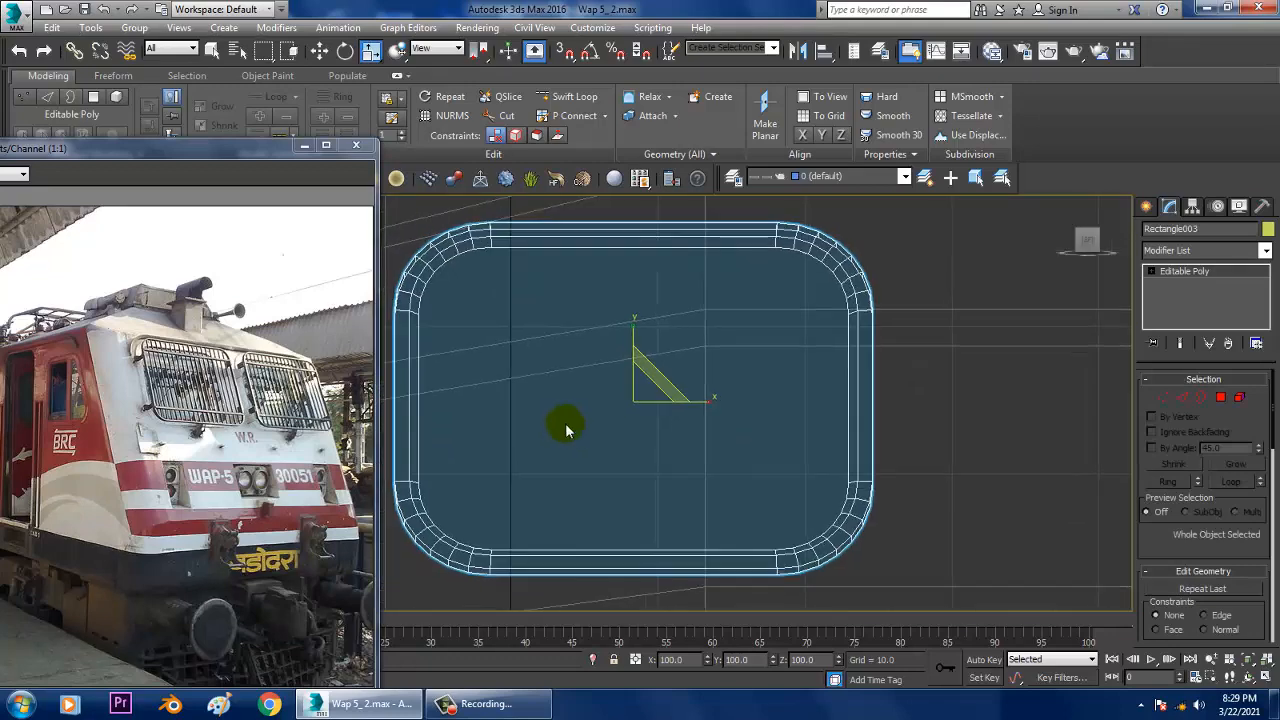
scroll(566, 430, "down", 5)
scroll(571, 417, "up", 2)
left_click_drag(608, 408, 606, 389)
key("w")
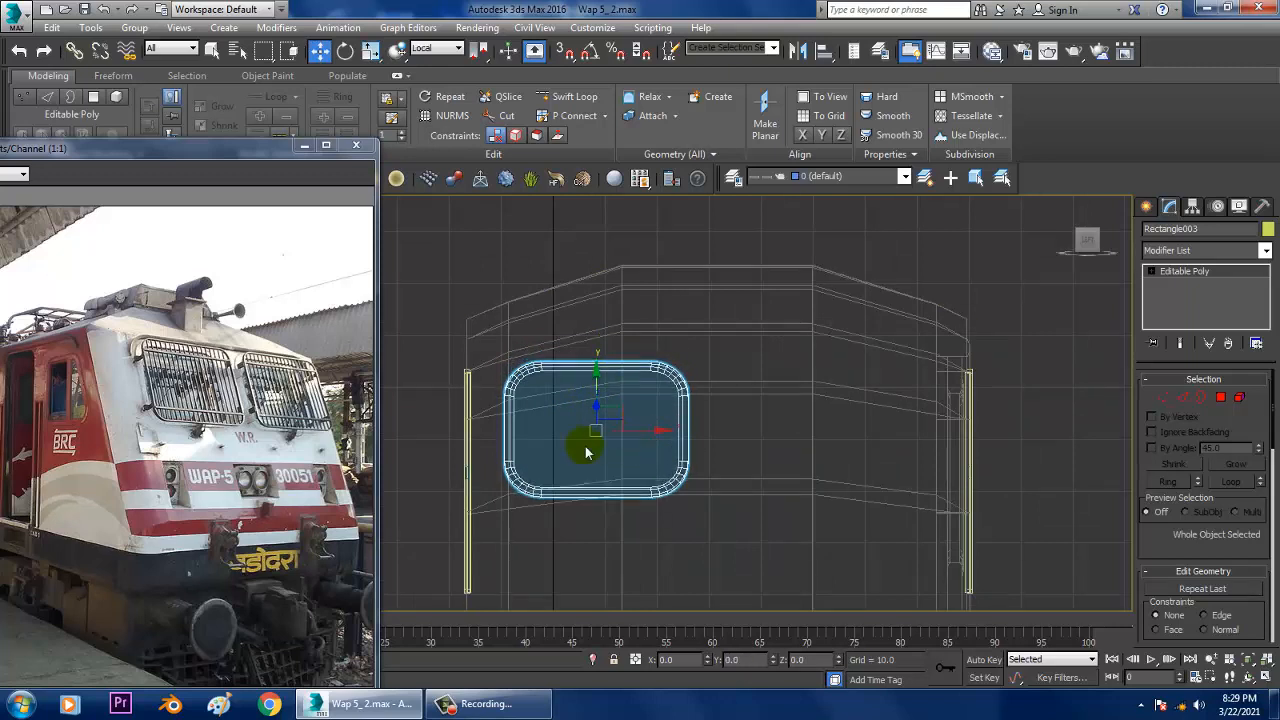
- Clone the windshield panel a short distance outward from the nose along its local Z axis in the front view
key("alt+w")
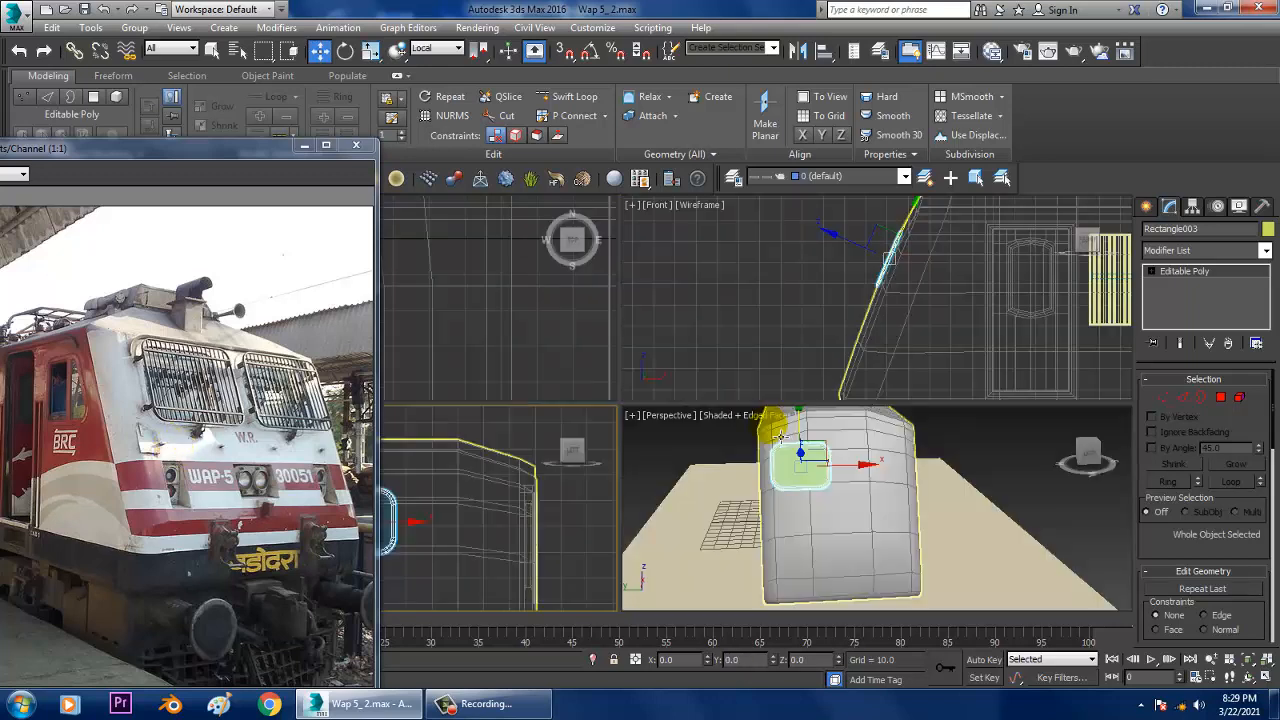
right_click(860, 292)
key("alt+w")
middle_click_drag(524, 310, 657, 363)
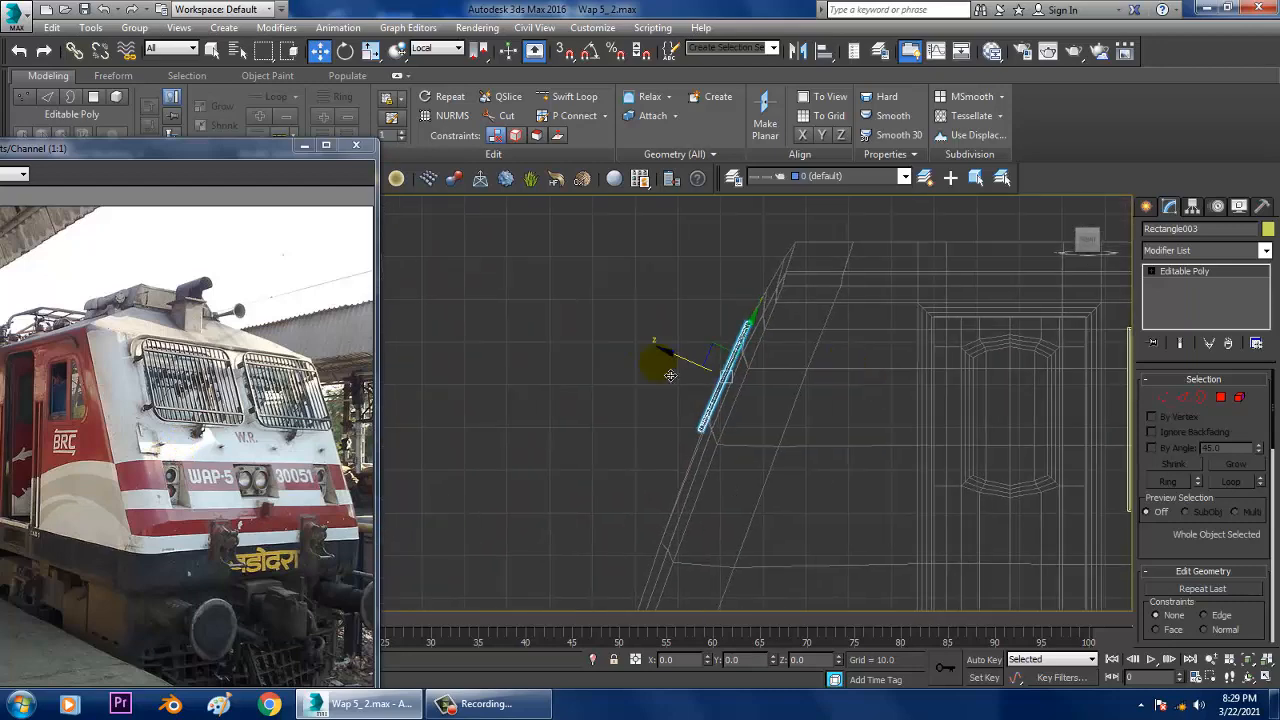
scroll(682, 358, "up", 2)
mouse_move(714, 373)
left_mouse_down("shift")
mouse_move(690, 357)
mouse_move(683, 370)
left_mouse_up("shift")
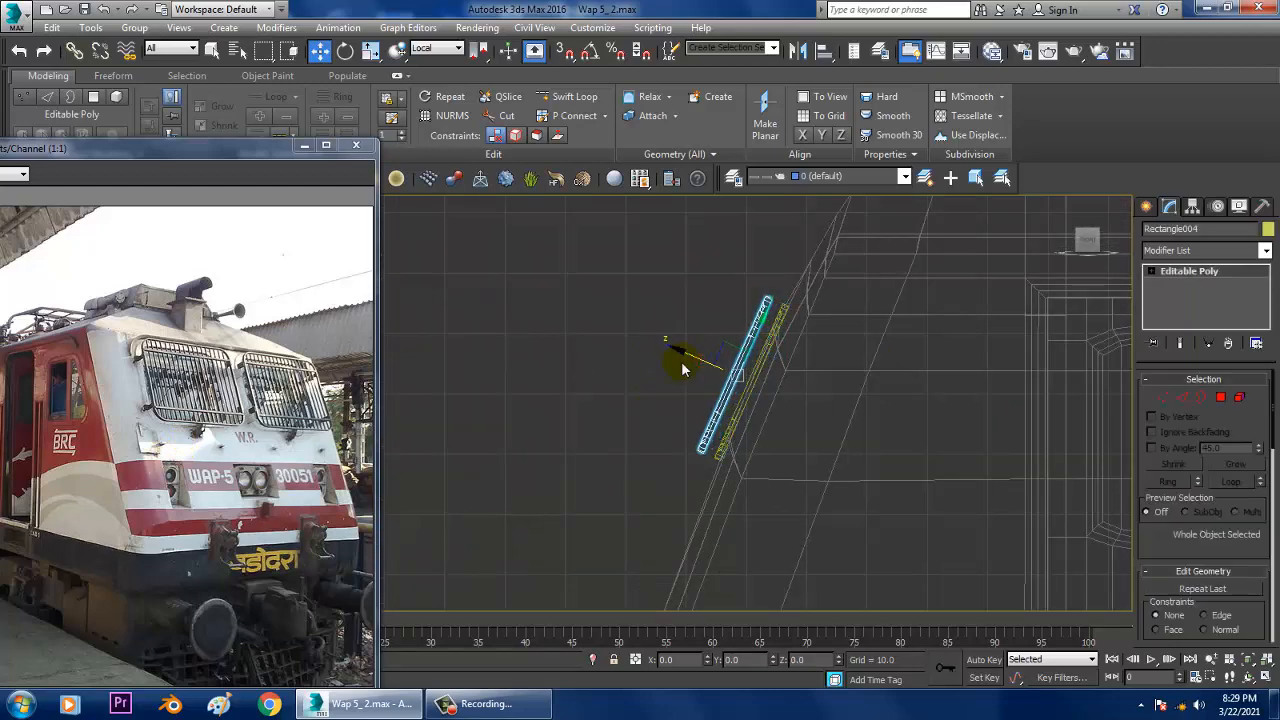
left_click(628, 418)
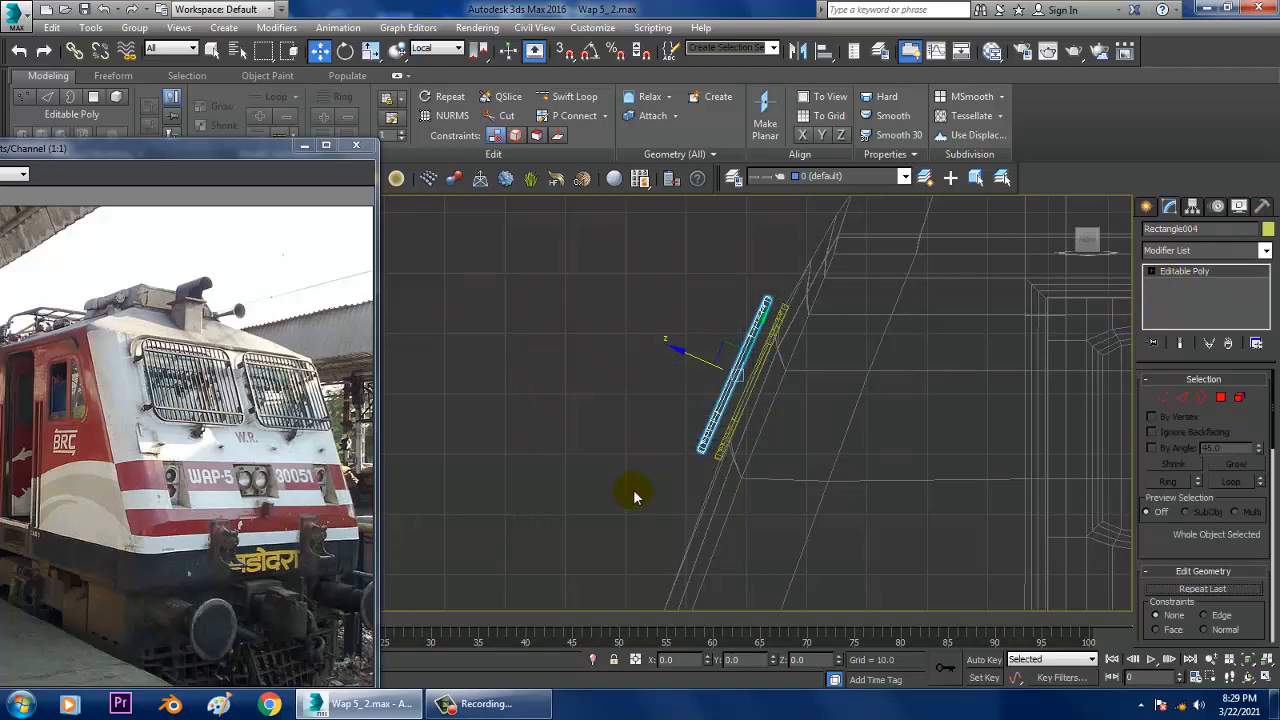
- Draw a rectangle spline about 23.3 long and 32.8 wide beside the windshield panel in the left view
key("alt+w")
left_click(535, 580)
key("alt+w")
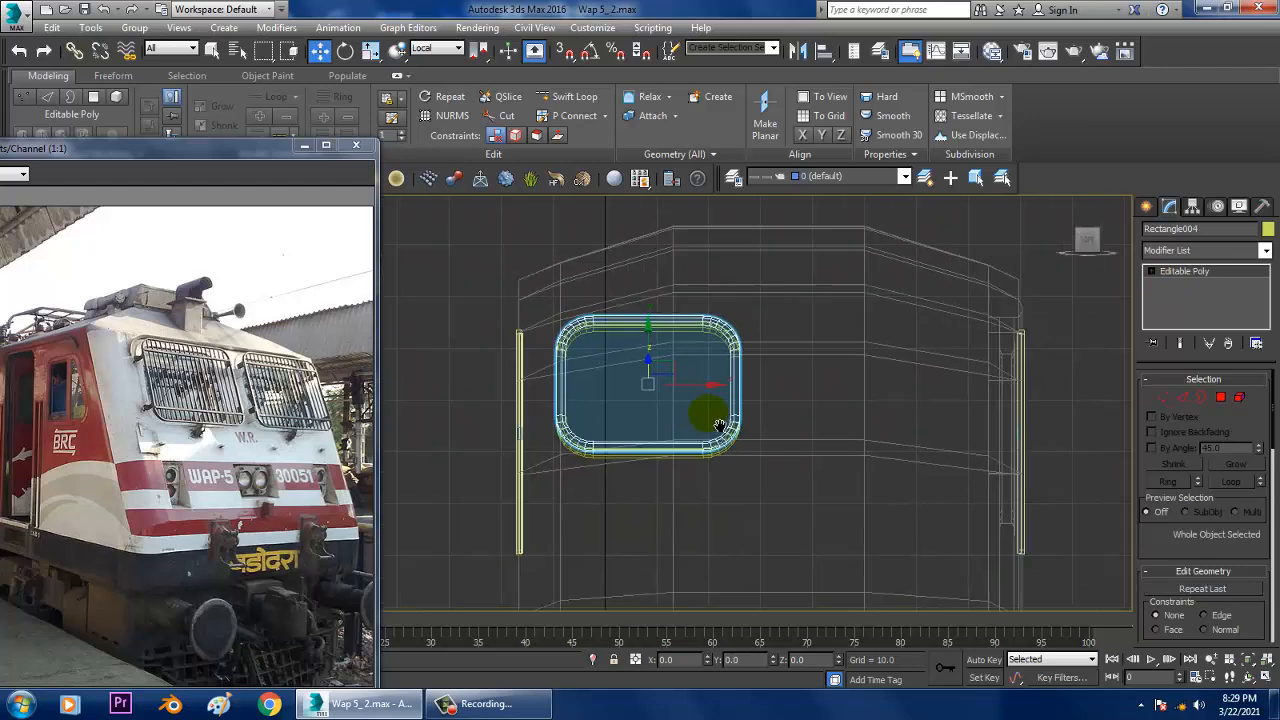
scroll(706, 518, "up", 3)
left_click(1147, 207)
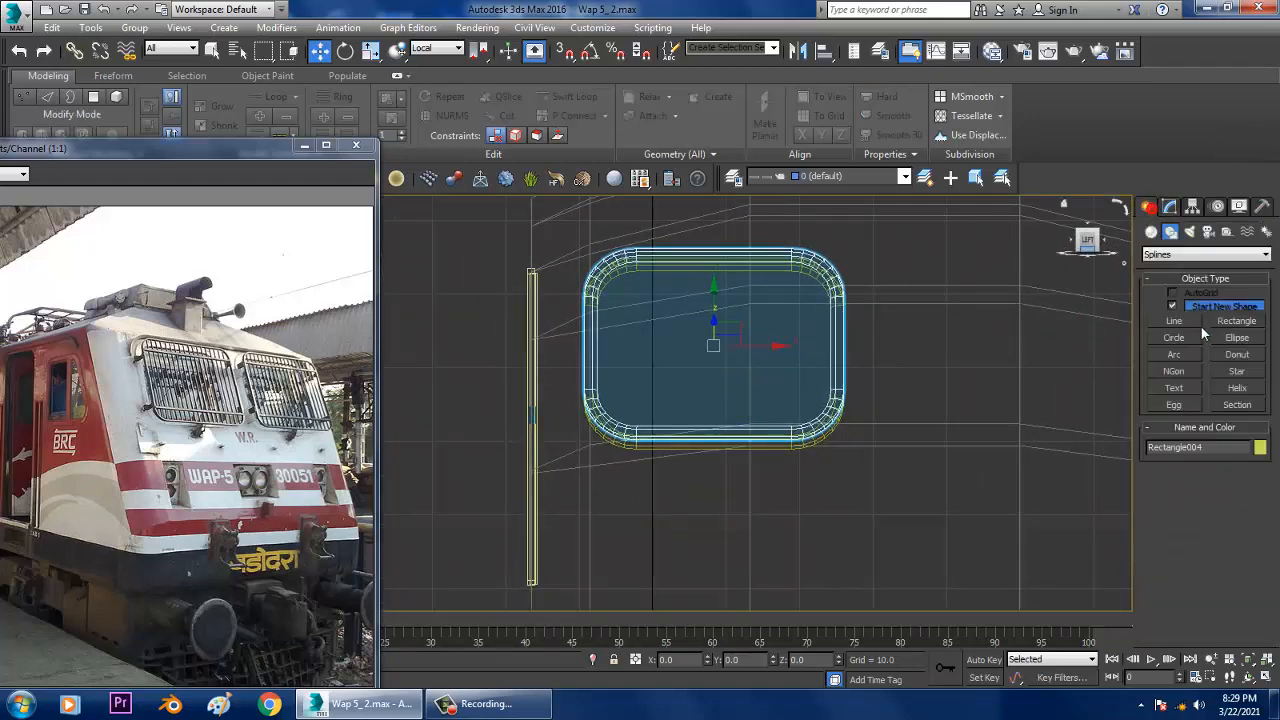
left_click(1248, 319)
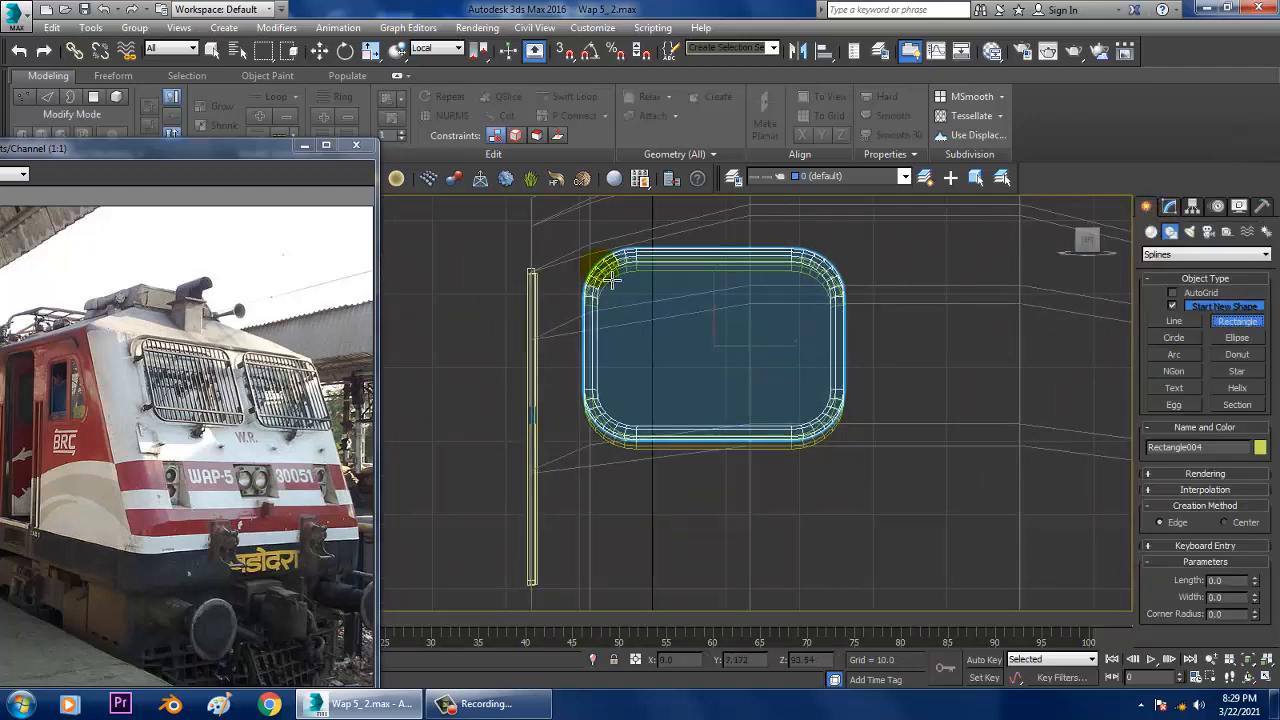
middle_click_drag(971, 286, 750, 284)
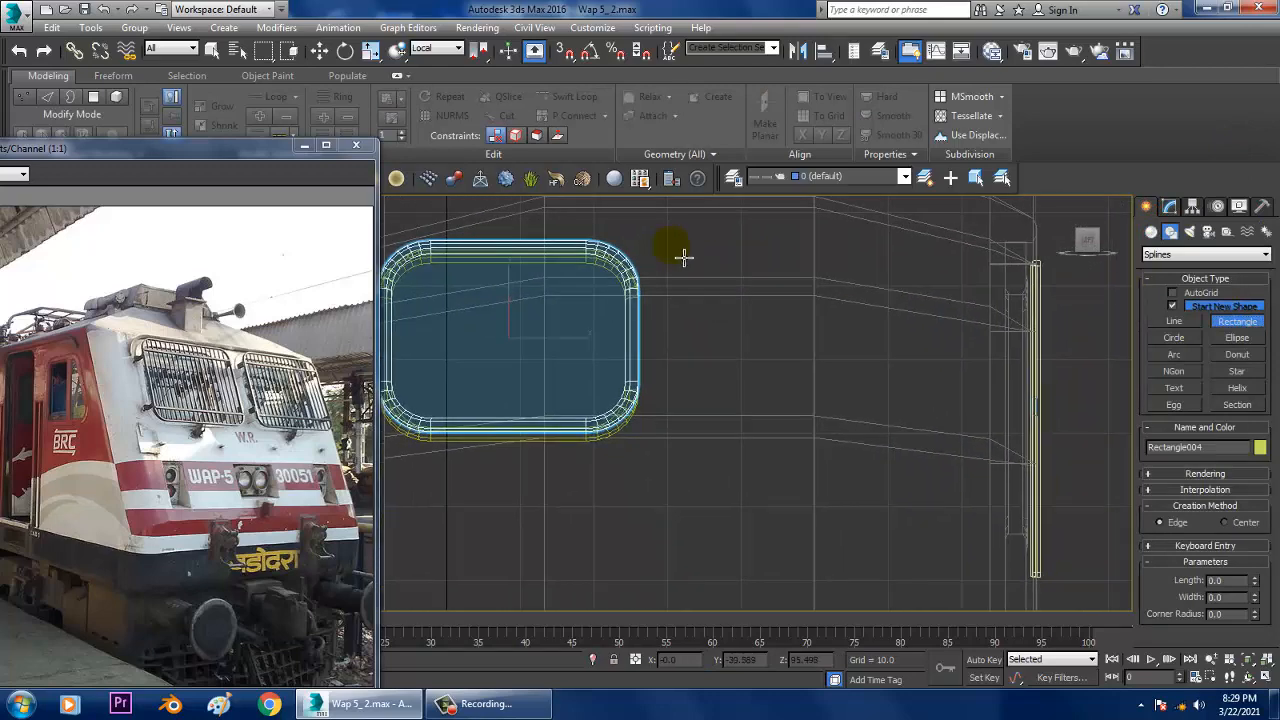
left_click_drag(683, 257, 923, 423)
- Move the new rectangle over the windshield panel and centre it on the panel's outline
key("w")
left_click_drag(866, 343, 582, 362)
left_click_drag(522, 308, 521, 318)
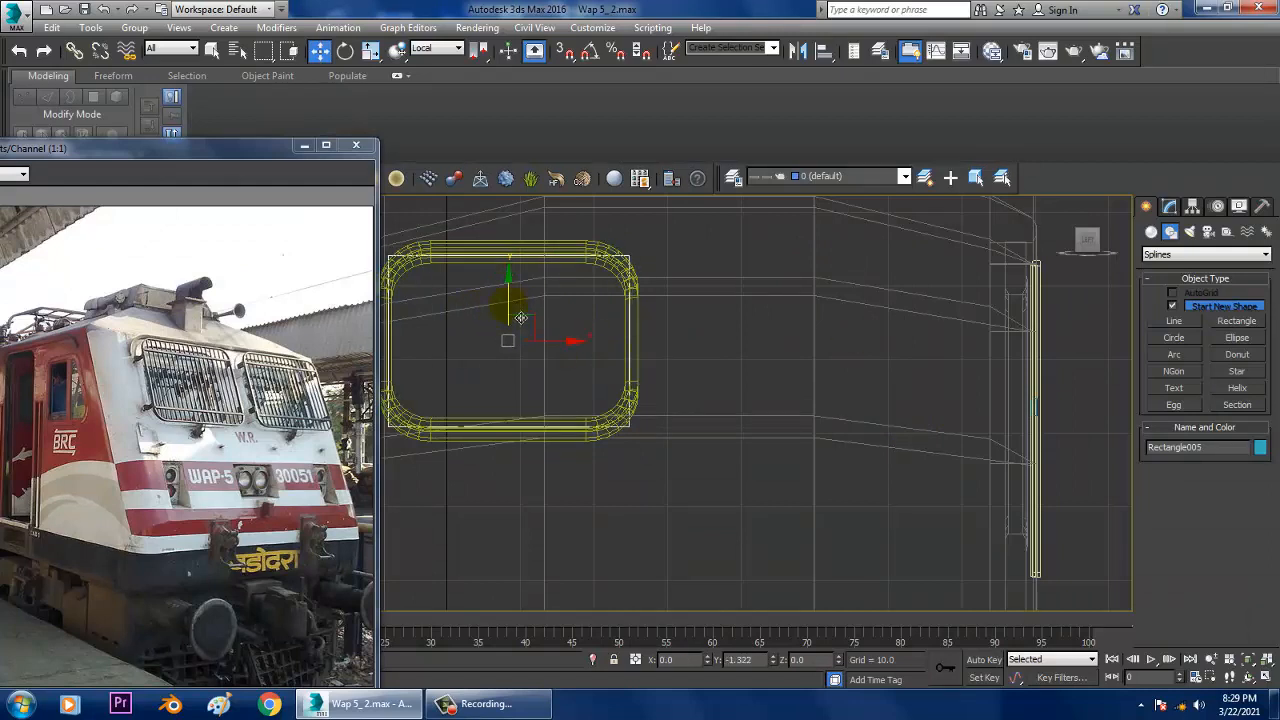
scroll(552, 314, "up", 2)
scroll(666, 317, "down", 2)
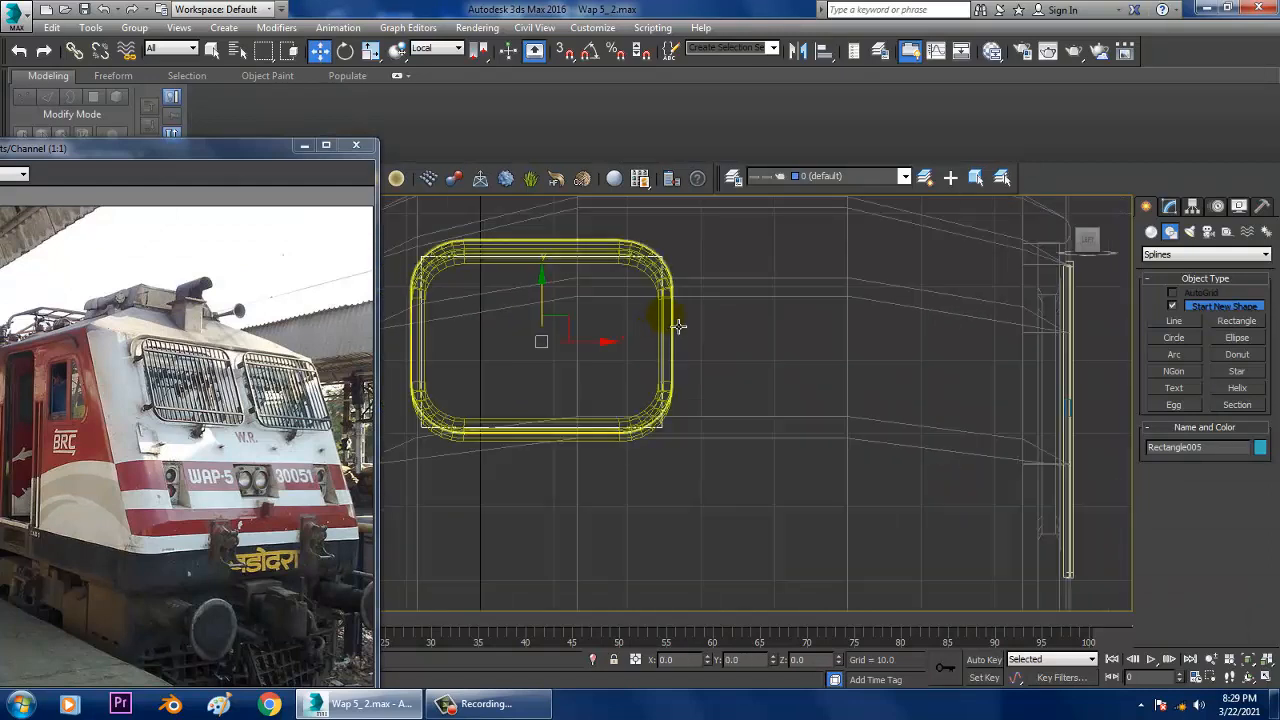
- Convert the rectangle to an Editable Spline and fillet its four corner vertices to follow the panel's rounded corners
middle_click_drag(678, 326, 800, 326)
left_click(1170, 206)
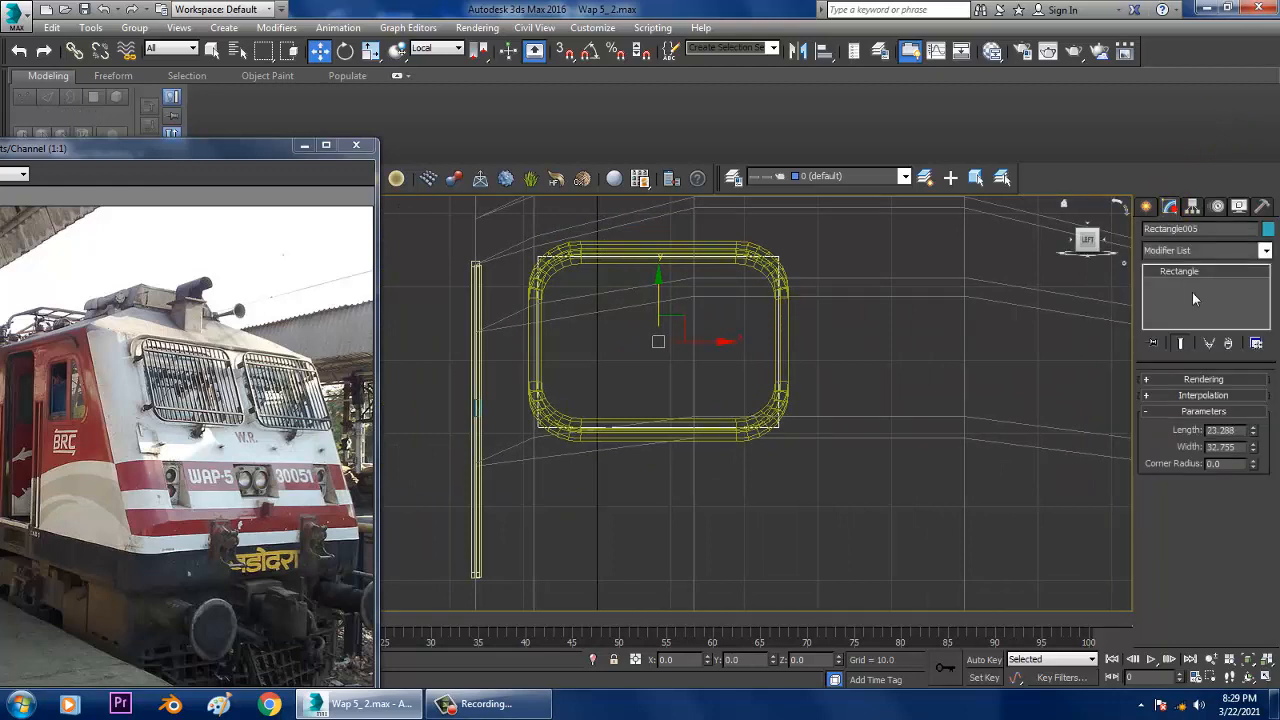
right_click(1193, 296)
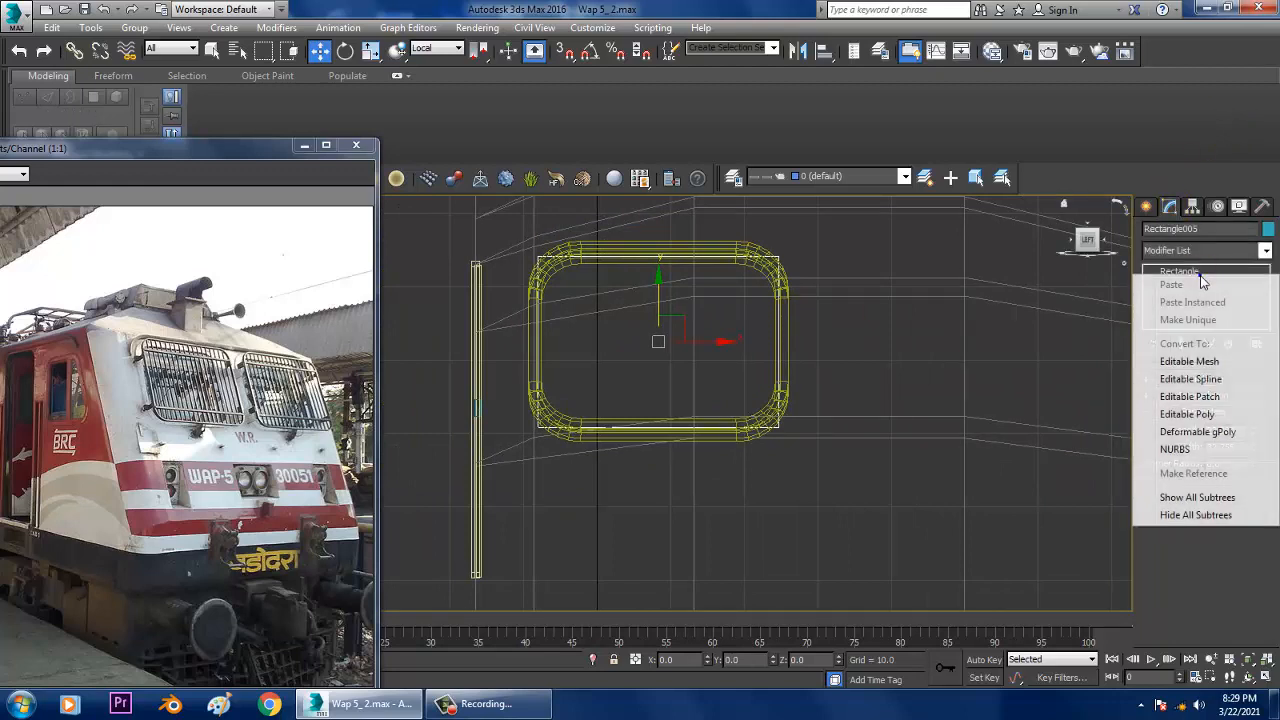
left_click(1212, 378)
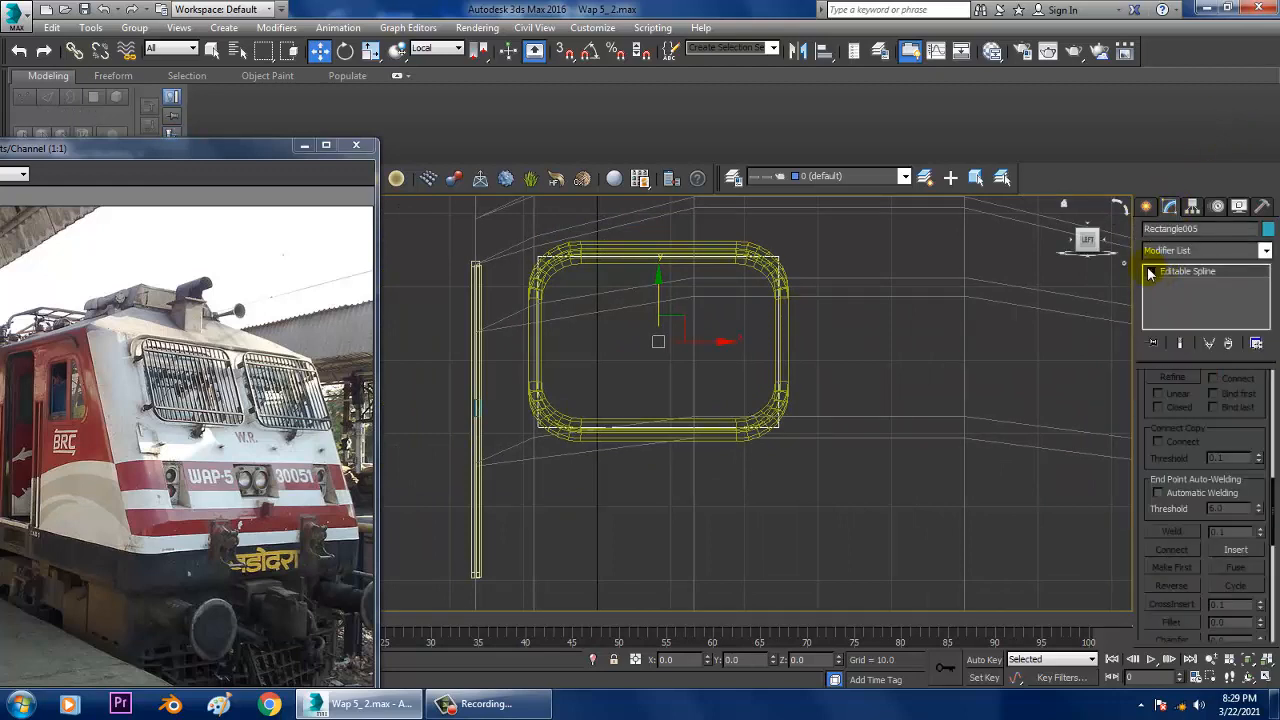
left_click(1180, 285)
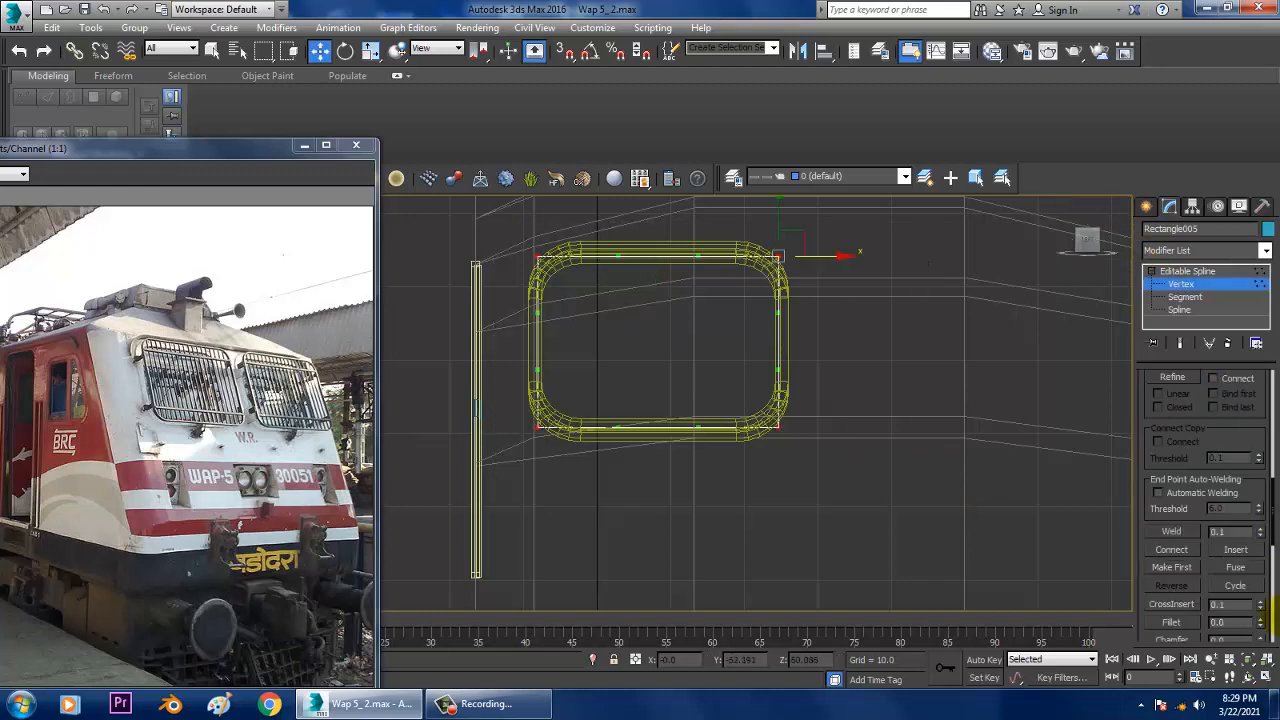
left_click(1174, 624)
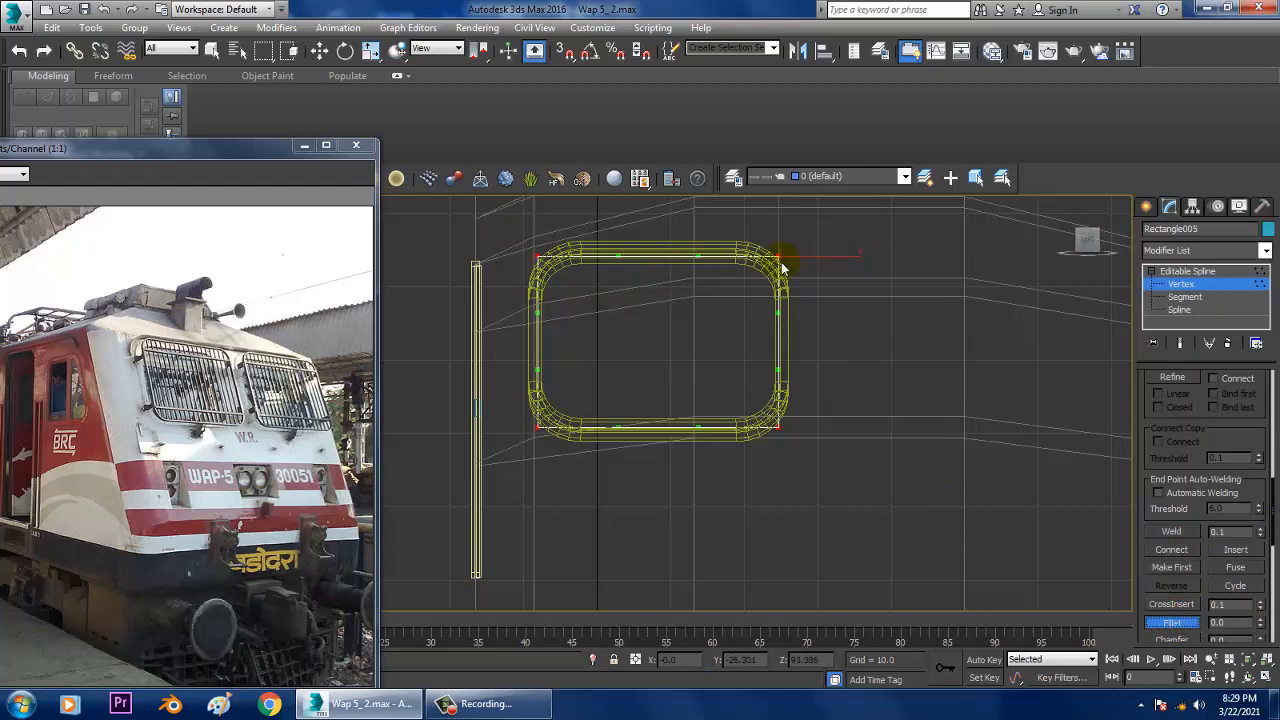
left_click_drag(782, 264, 747, 232)
key("w")
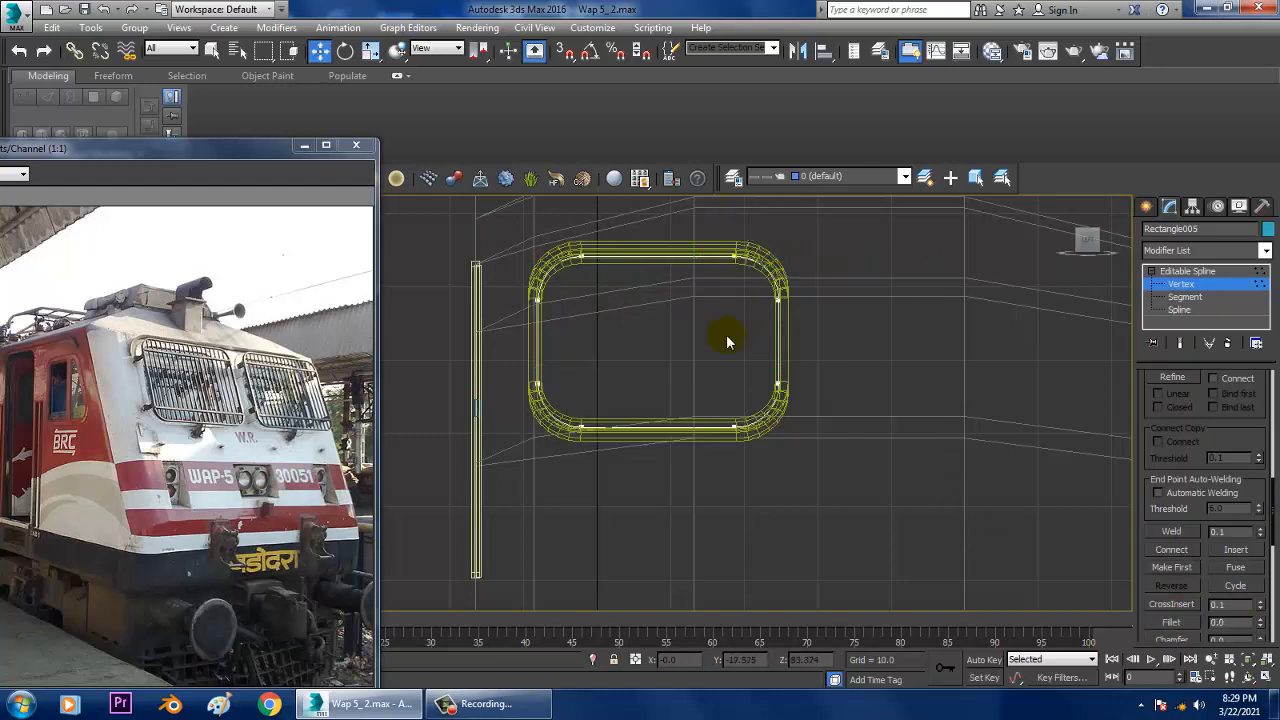
- Move the spline's upper vertices up and its lower vertices down to line up with the windshield panel's edges
key("1")
key("1")
left_click_drag(482, 227, 822, 334)
left_click_drag(736, 224, 734, 203)
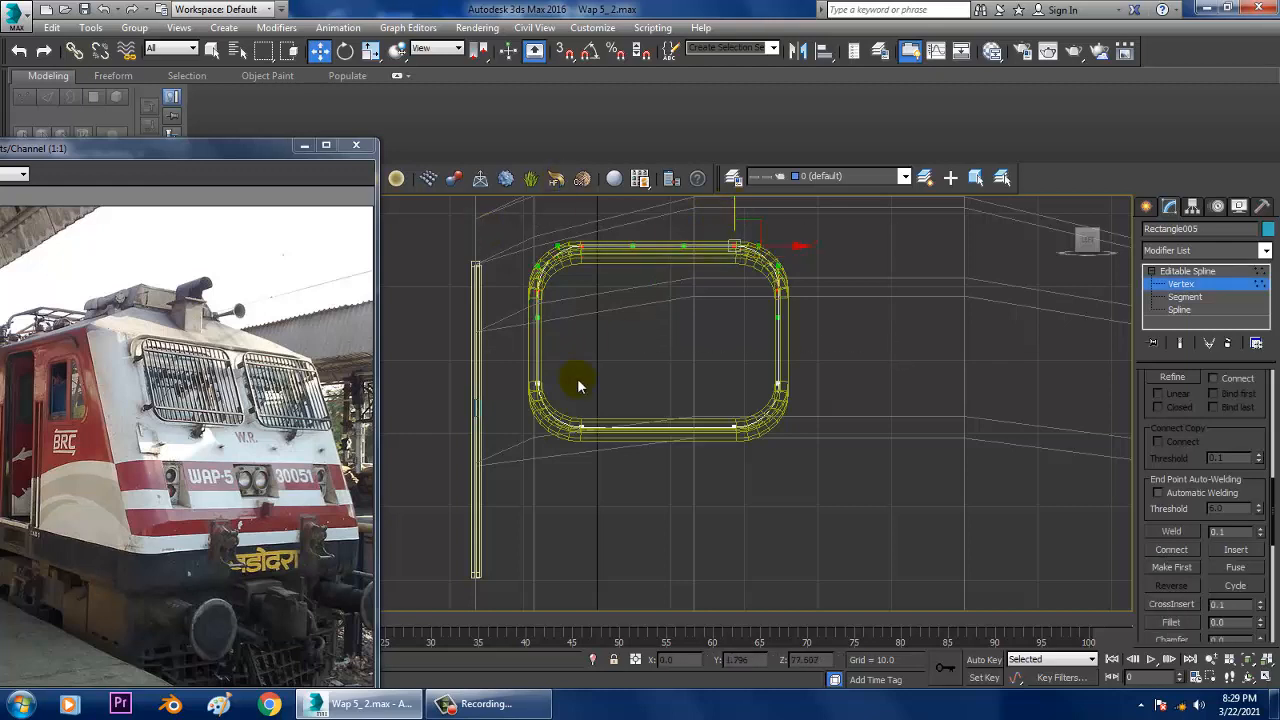
left_click_drag(1107, 582, 1109, 582)
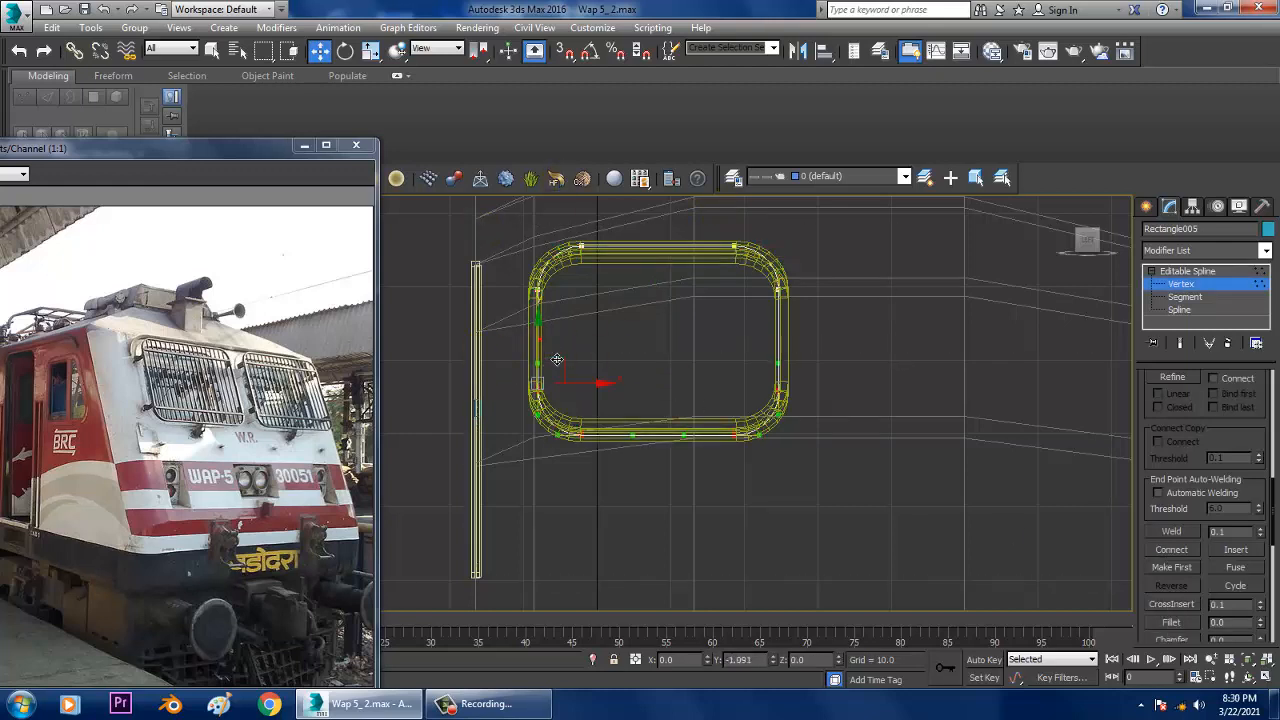
left_click(1180, 271)
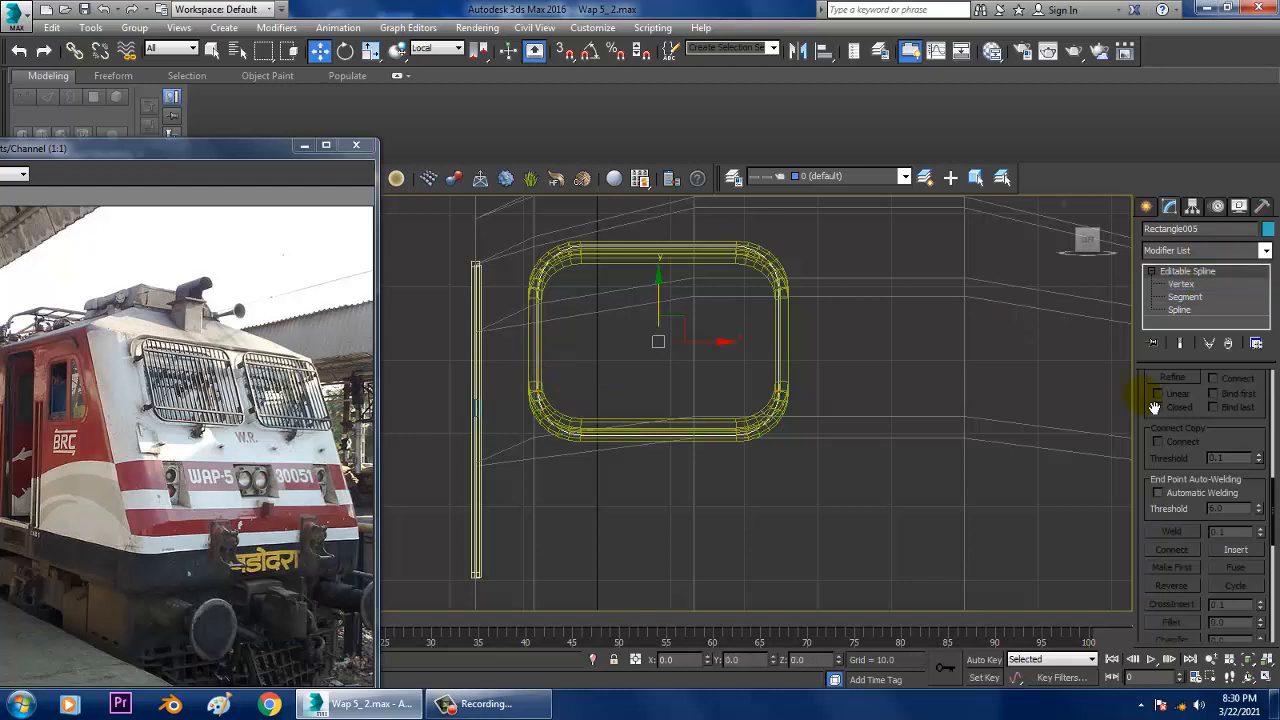
- Scale the whole spline to about 112.6% so it surrounds the panel, and enable its rendering in the viewport
left_click_drag(1155, 407, 1172, 717)
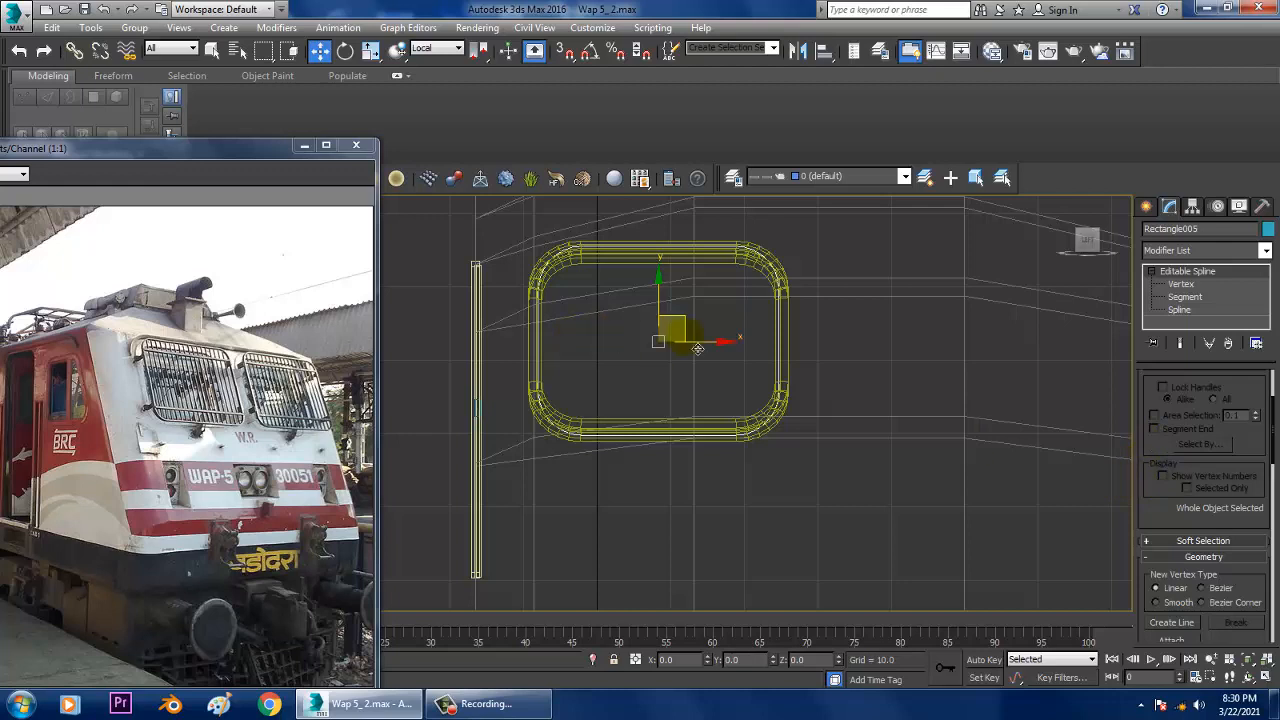
key("r")
left_click_drag(664, 344, 657, 337)
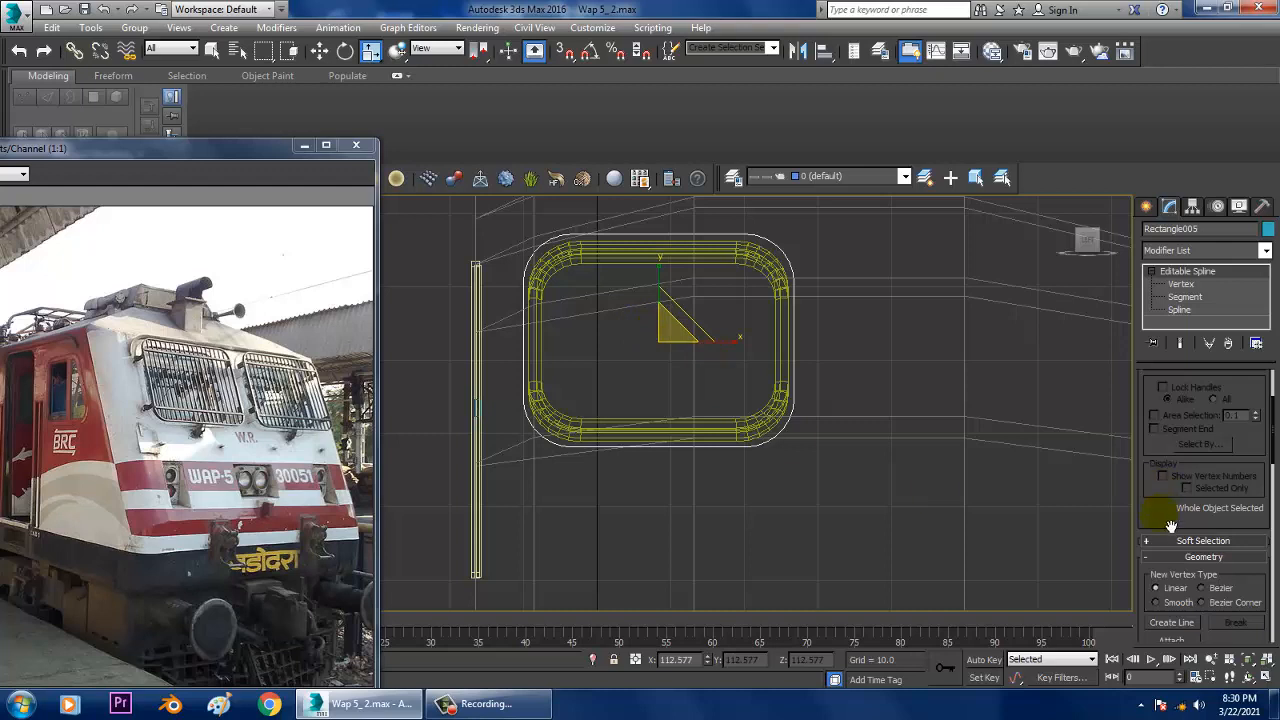
scroll(1165, 510, "up", 3)
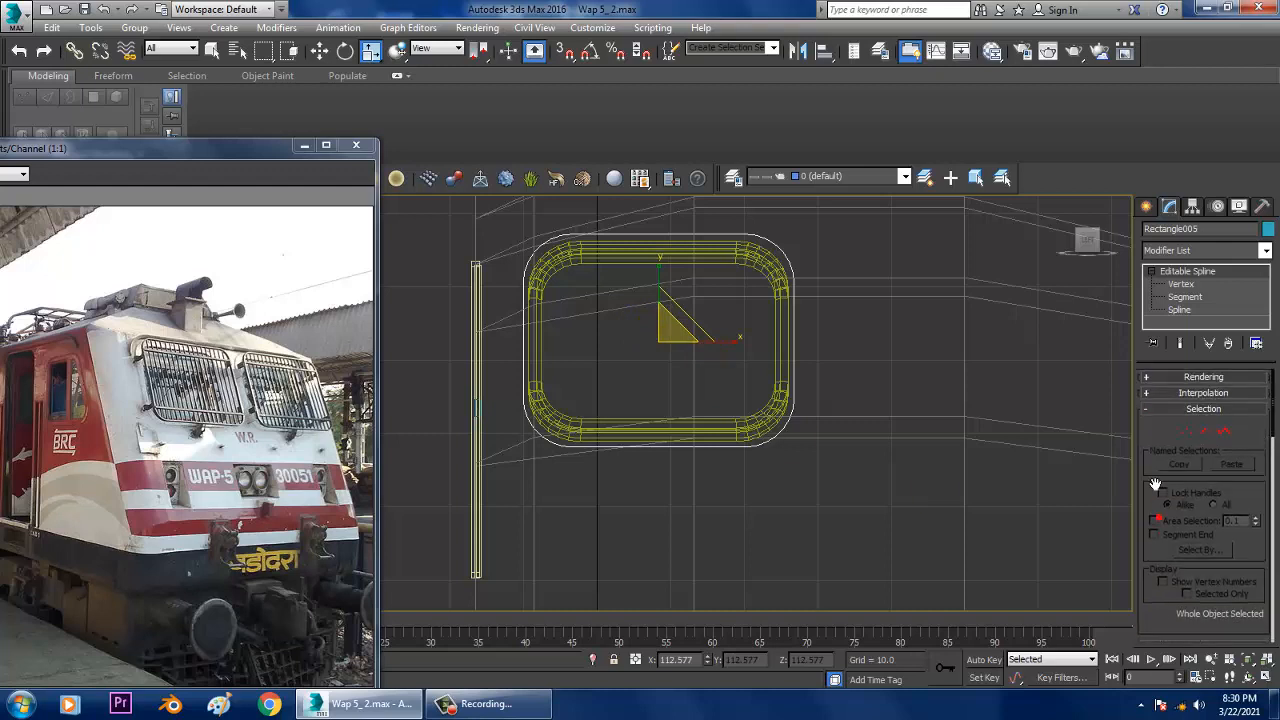
left_click(1147, 379)
left_click(1150, 403)
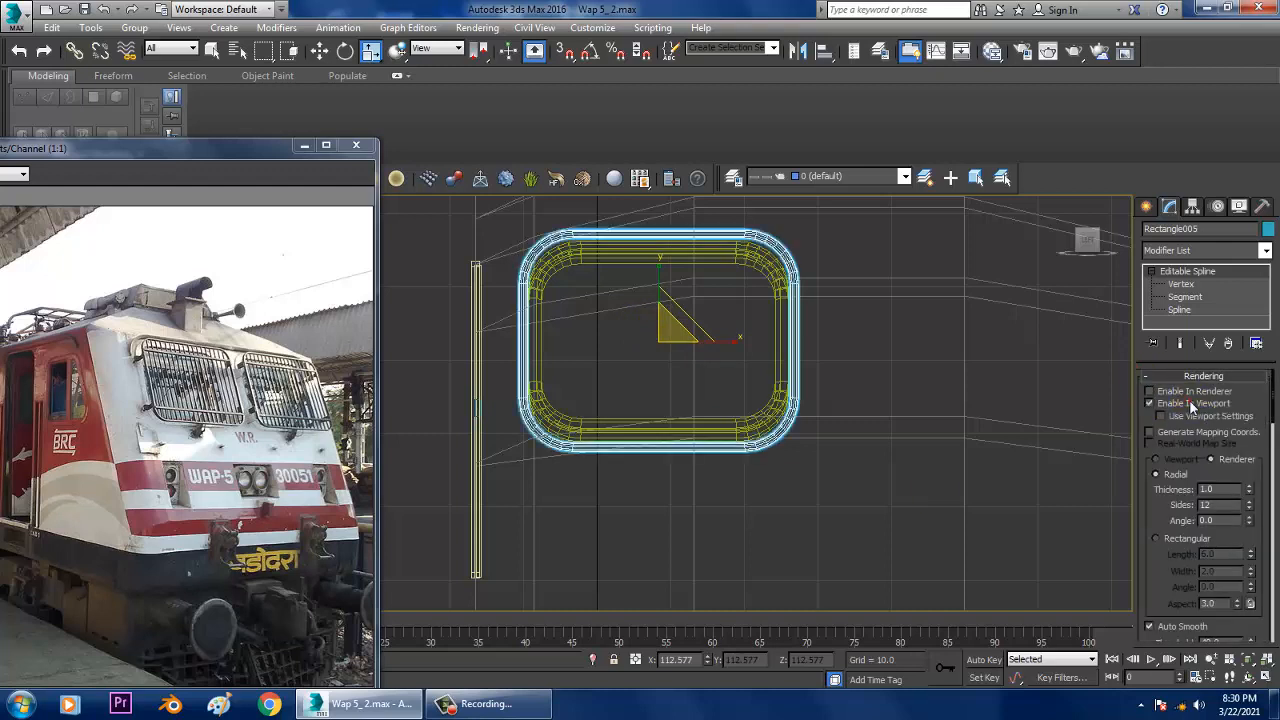
- Examine where the thickened frame spline sits relative to the locomotive's nose in the perspective view
key("alt+w")
right_click(1020, 514)
key("alt+w")
key("z")
middle_click_drag(1000, 506, 846, 453, "alt")
scroll(846, 453, "down", 5)
scroll(822, 442, "down", 8)
key("alt+w")
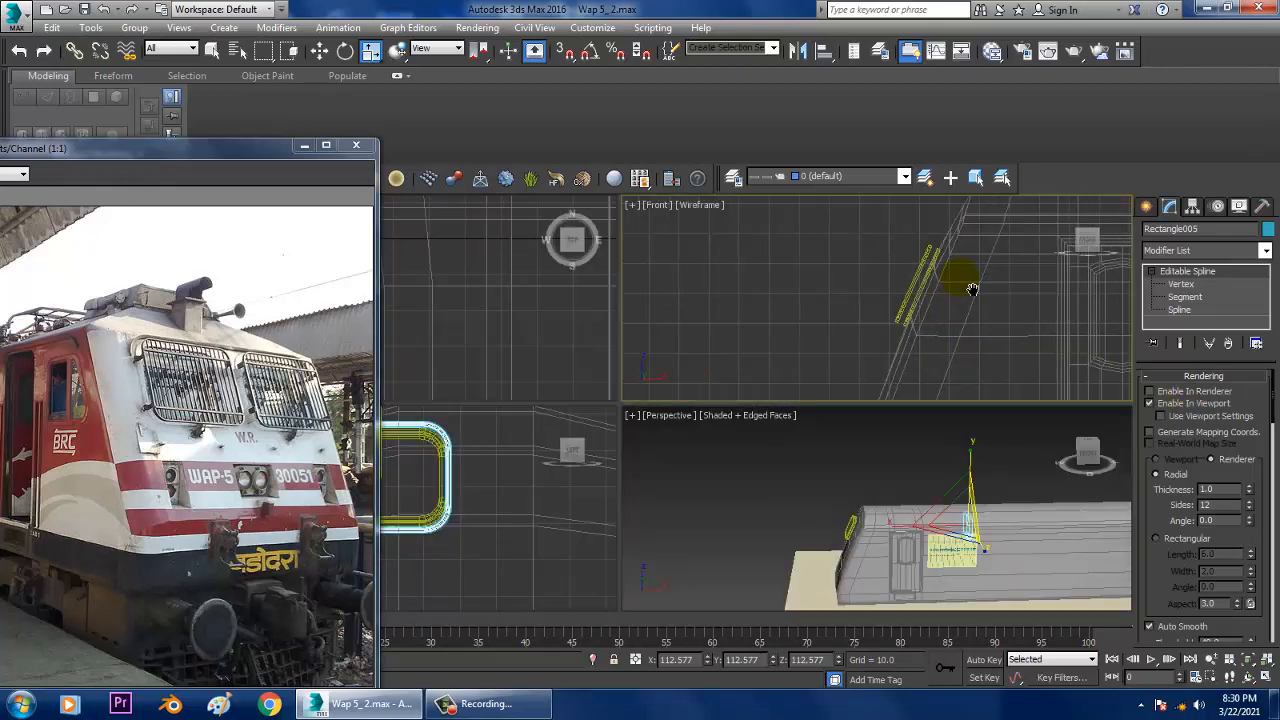
- Select the outer copy of the windshield panel in the front view and delete it
right_click(971, 288)
key("alt+w")
left_click(709, 354)
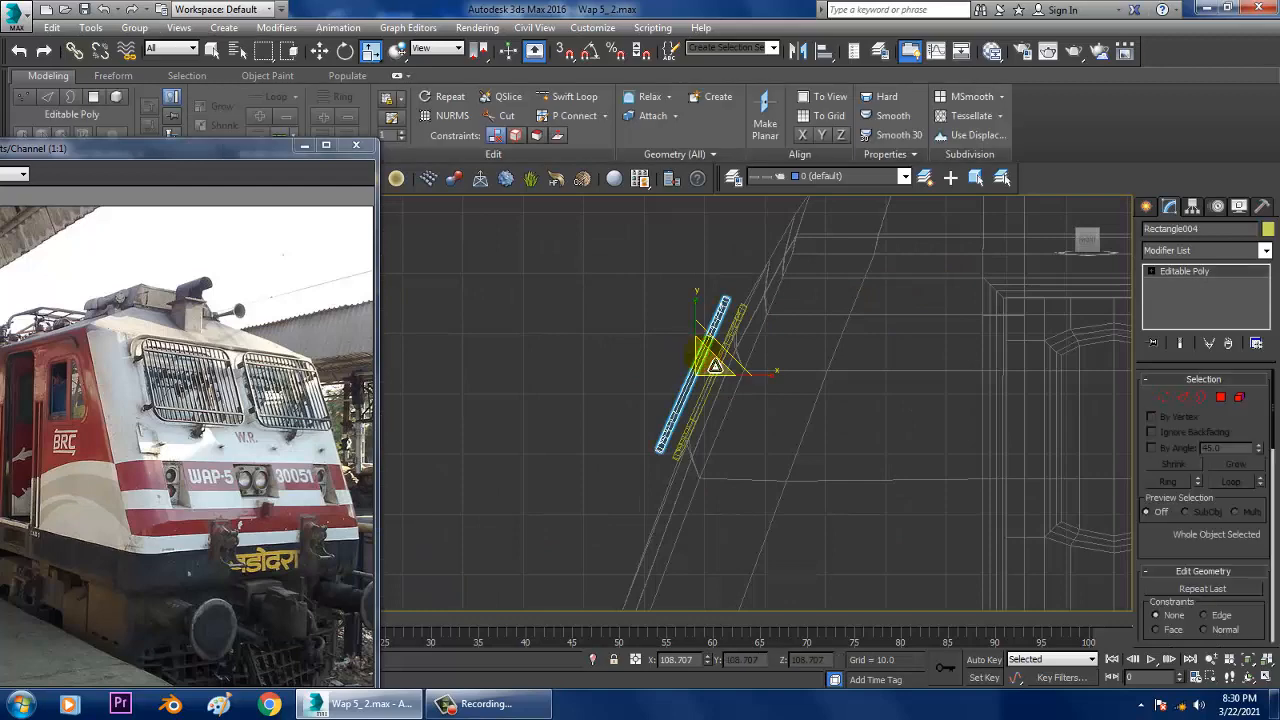
key("Delete")
- Select the frame spline inside the body and move it horizontally to the windshield panel in the front view
scroll(861, 354, "down", 4)
scroll(640, 356, "down", 3)
scroll(955, 363, "up", 3)
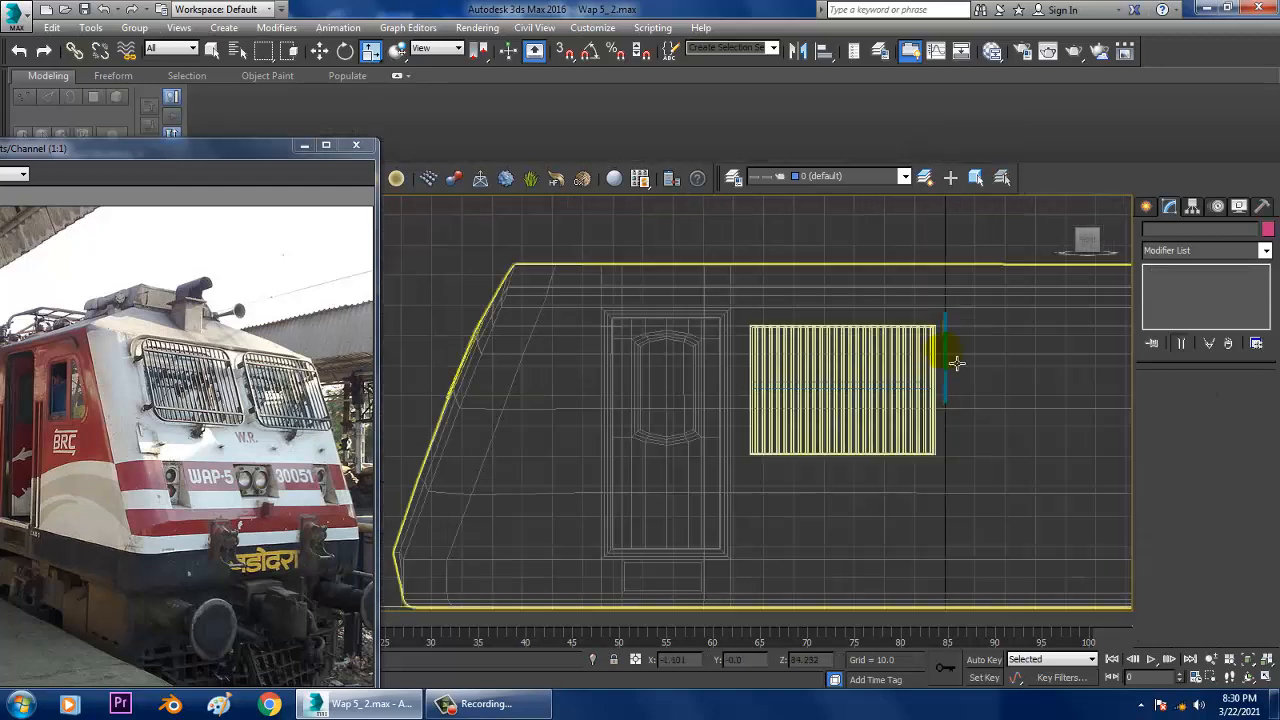
left_click(948, 347)
key("w")
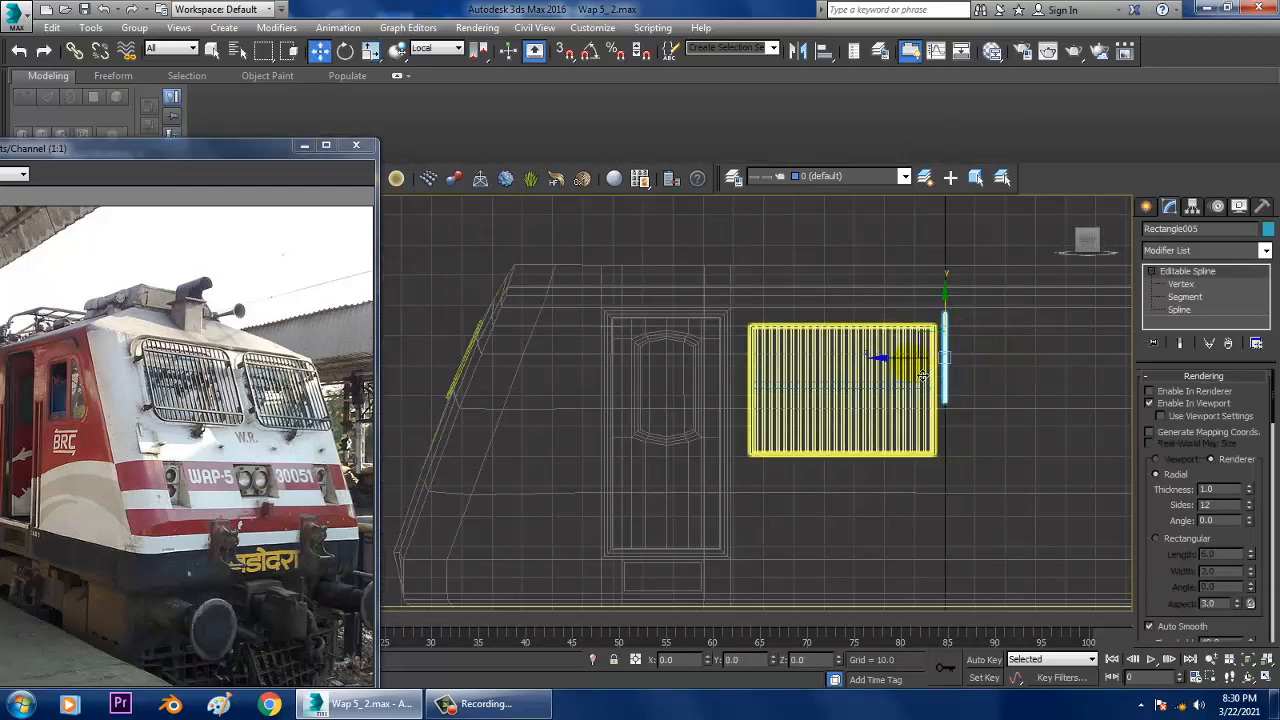
left_click_drag(887, 360, 431, 372)
scroll(431, 372, "up", 5)
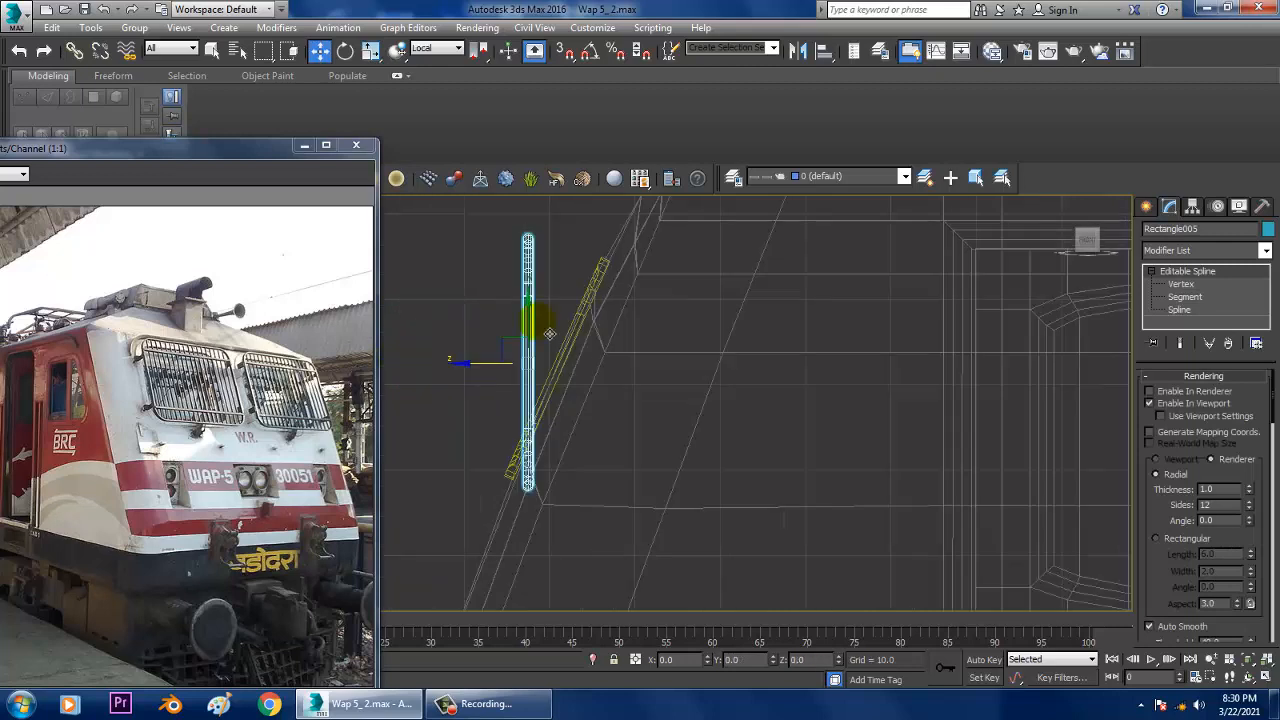
- Rotate the frame spline to about 65.7° in X, matching the windshield's slope, and position it just in front of the panel
key("e")
left_click_drag(585, 311, 620, 327)
key("w")
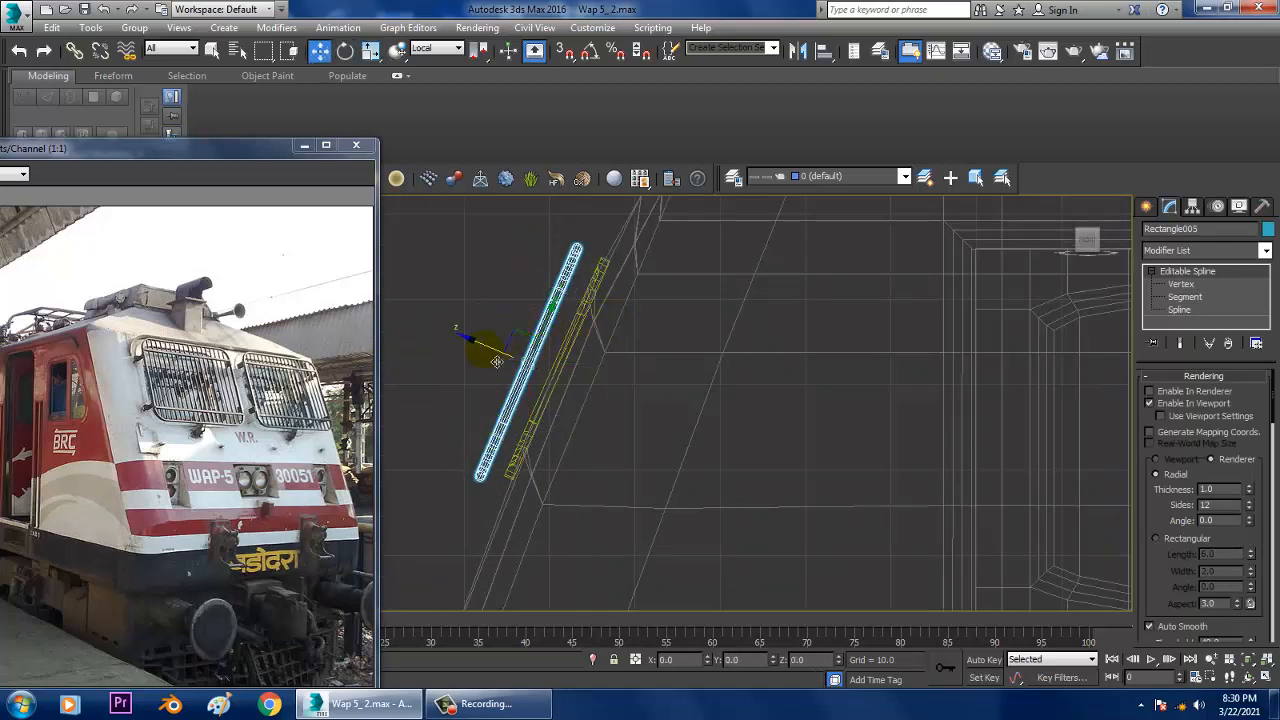
left_click_drag(557, 328, 596, 320)
key("e")
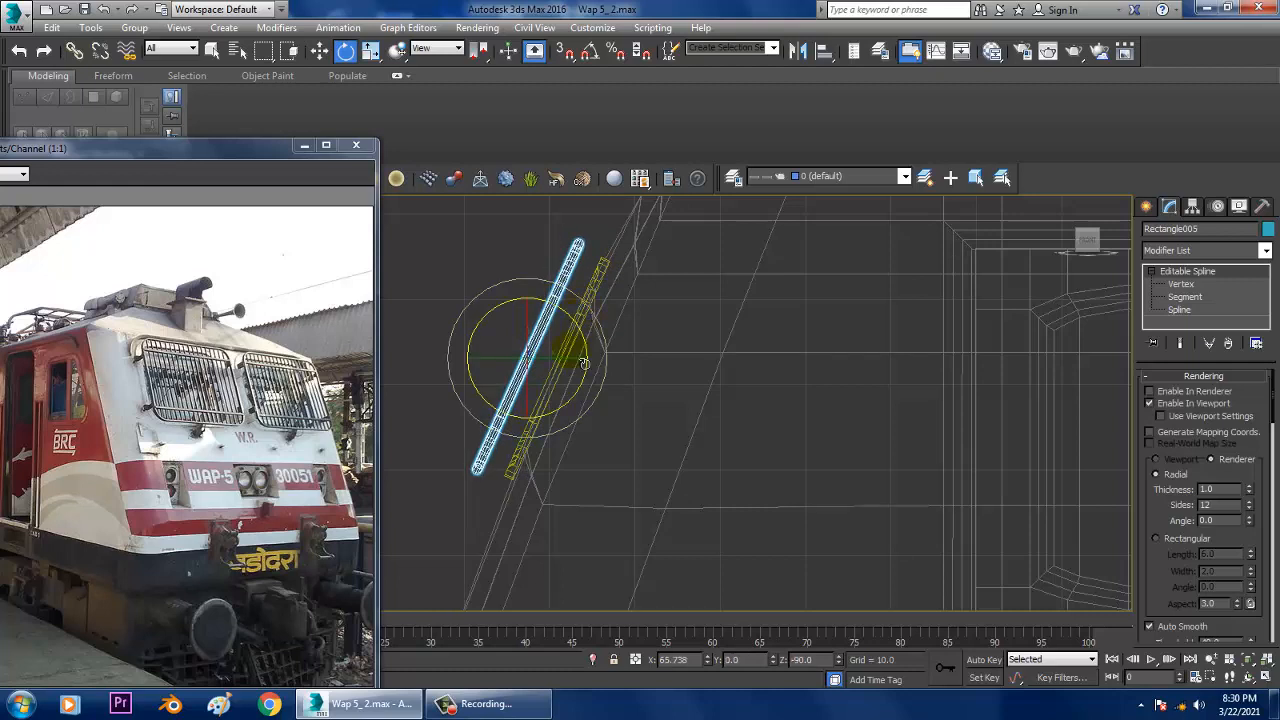
key("w")
left_click_drag(494, 348, 508, 350)
left_click_drag(566, 320, 567, 318)
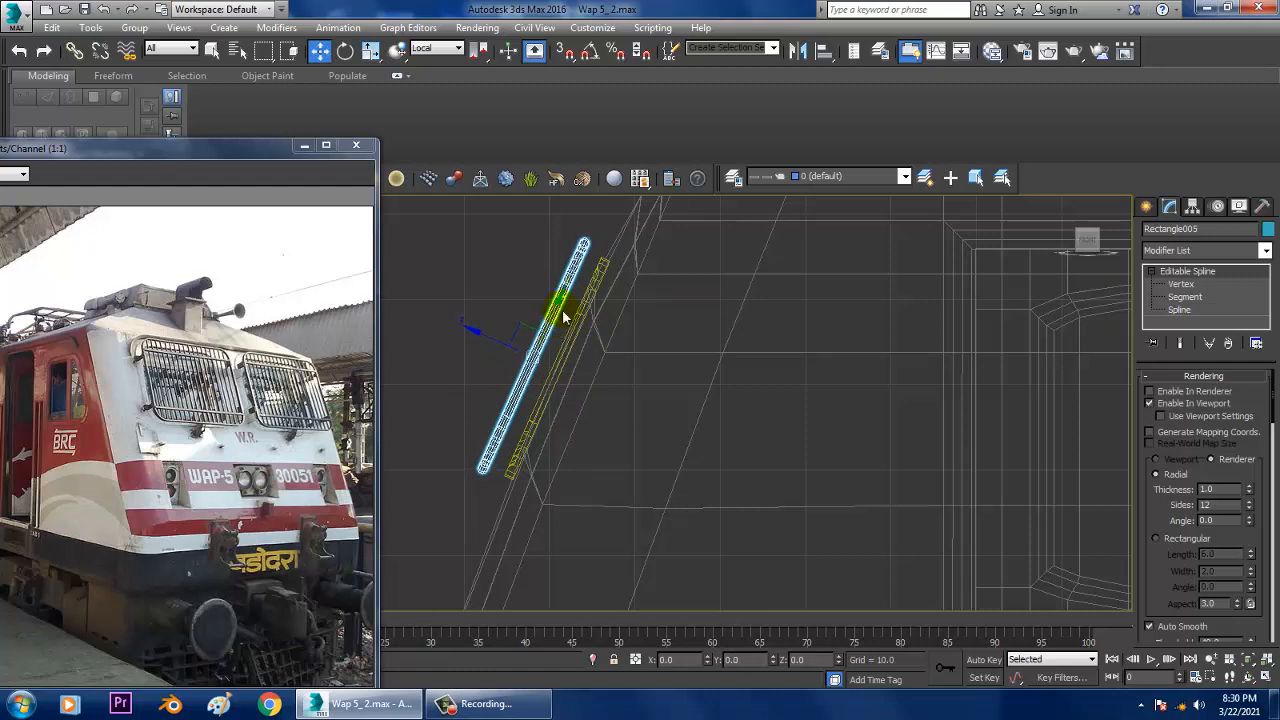
- Undo the frame spline's rotation and placement, and move the upright frame horizontally clear of the nose in the front view
key("ctrl+z")
key("ctrl+z")
key("ctrl+z")
key("ctrl+z")
key("ctrl+z")
key("ctrl+z")
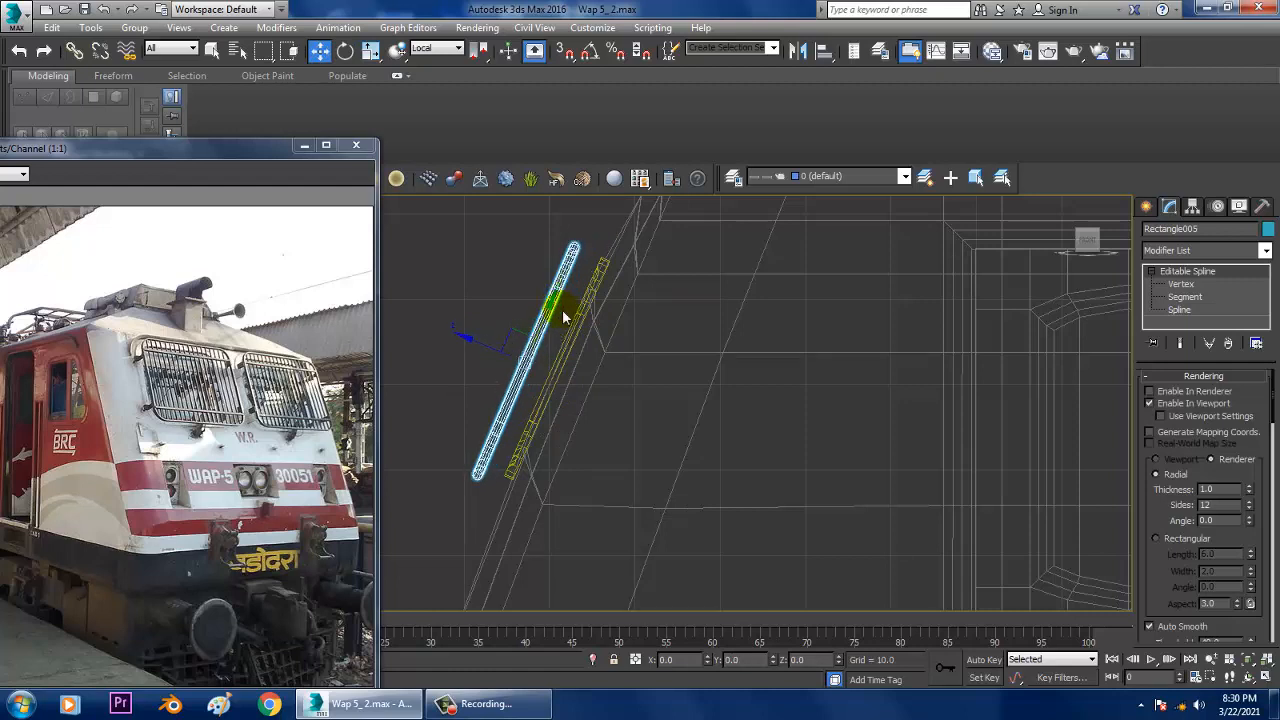
scroll(547, 362, "down", 3)
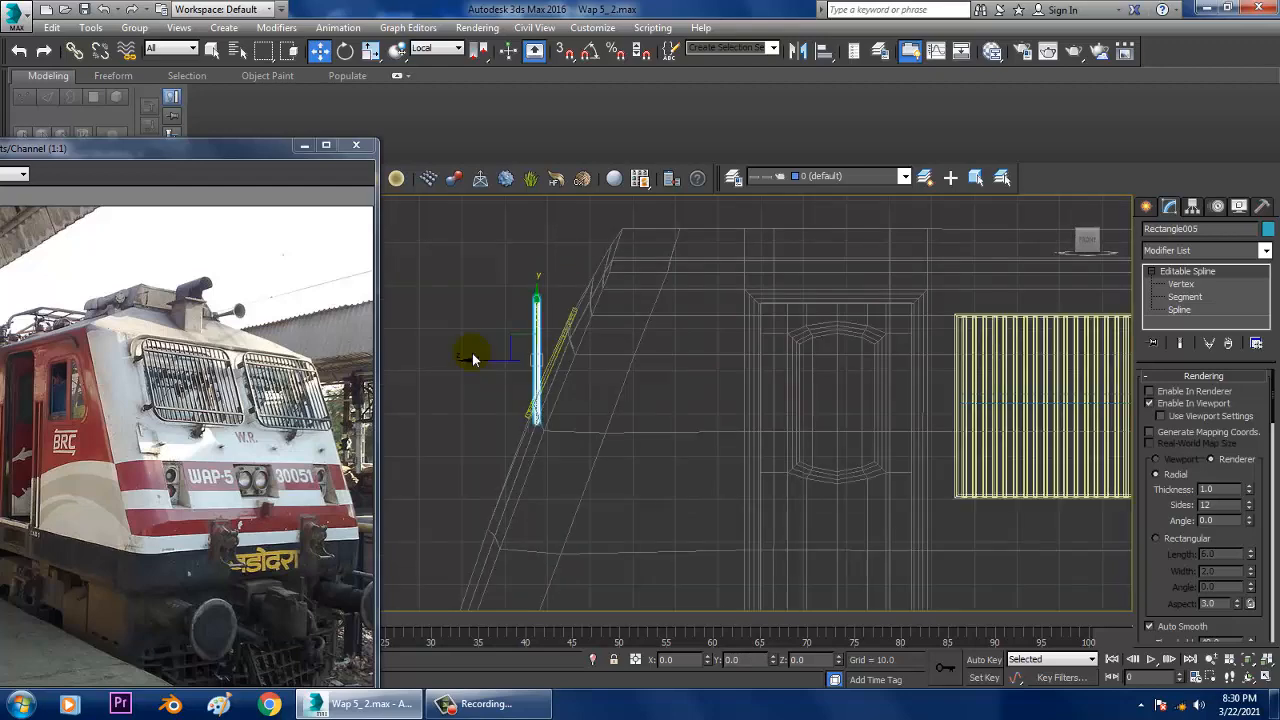
left_click_drag(477, 361, 393, 361)
- Draw a vertical line from the frame's upper to lower edge beside its left rounded corners in the left view, with thickness 0.61
left_click(146, 382)
scroll(146, 382, "up", 2)
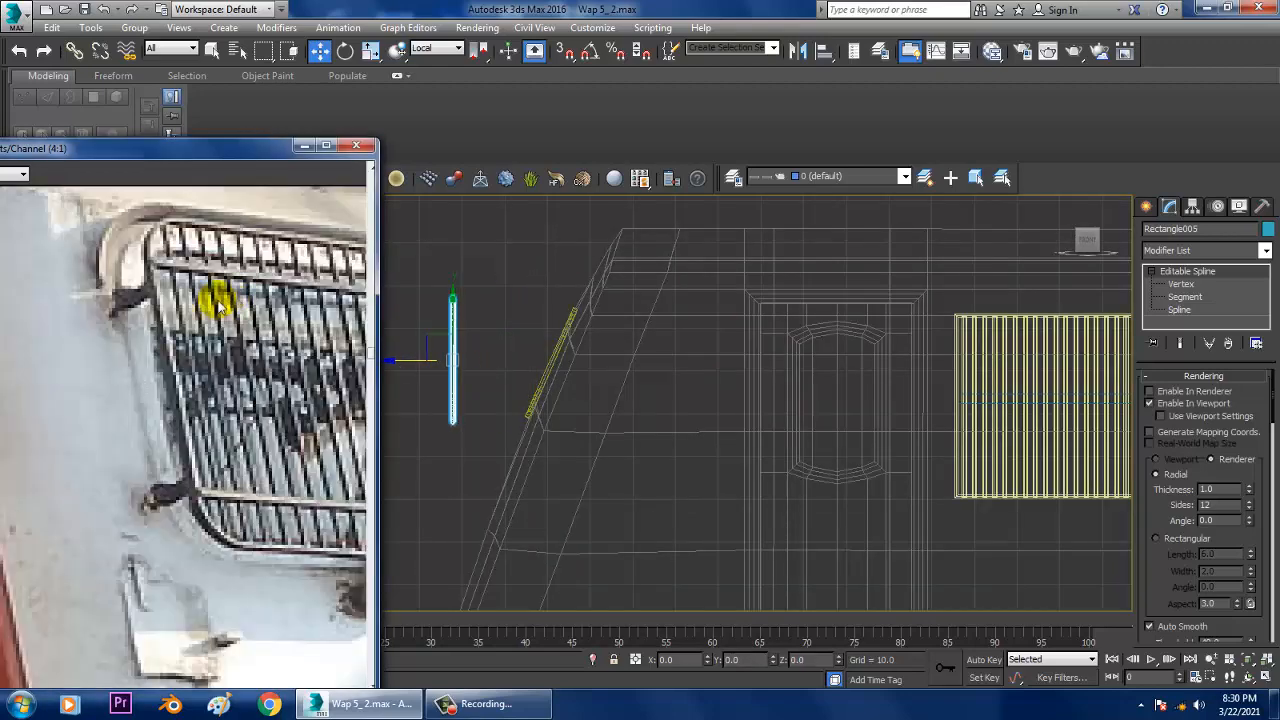
scroll(215, 300, "down", 1)
middle_click_drag(825, 425, 804, 420)
key("alt+w")
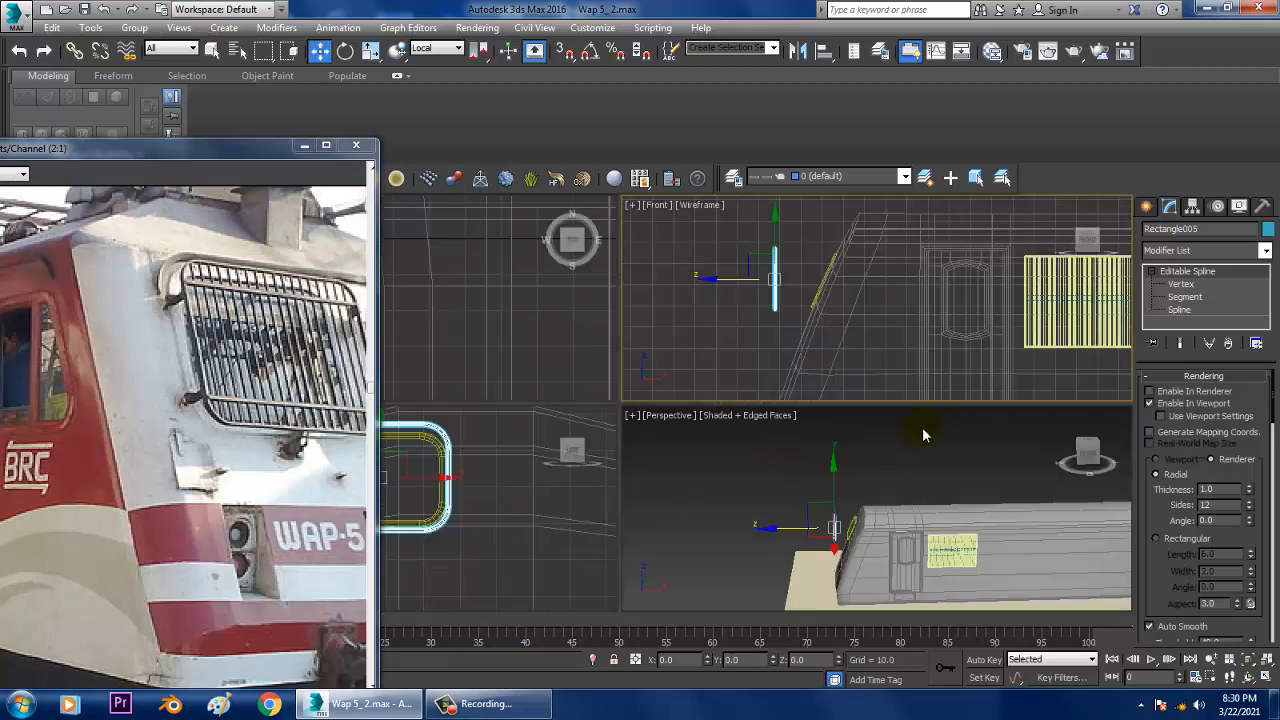
middle_click(537, 548)
key("alt+w")
middle_click_drag(602, 492, 725, 458)
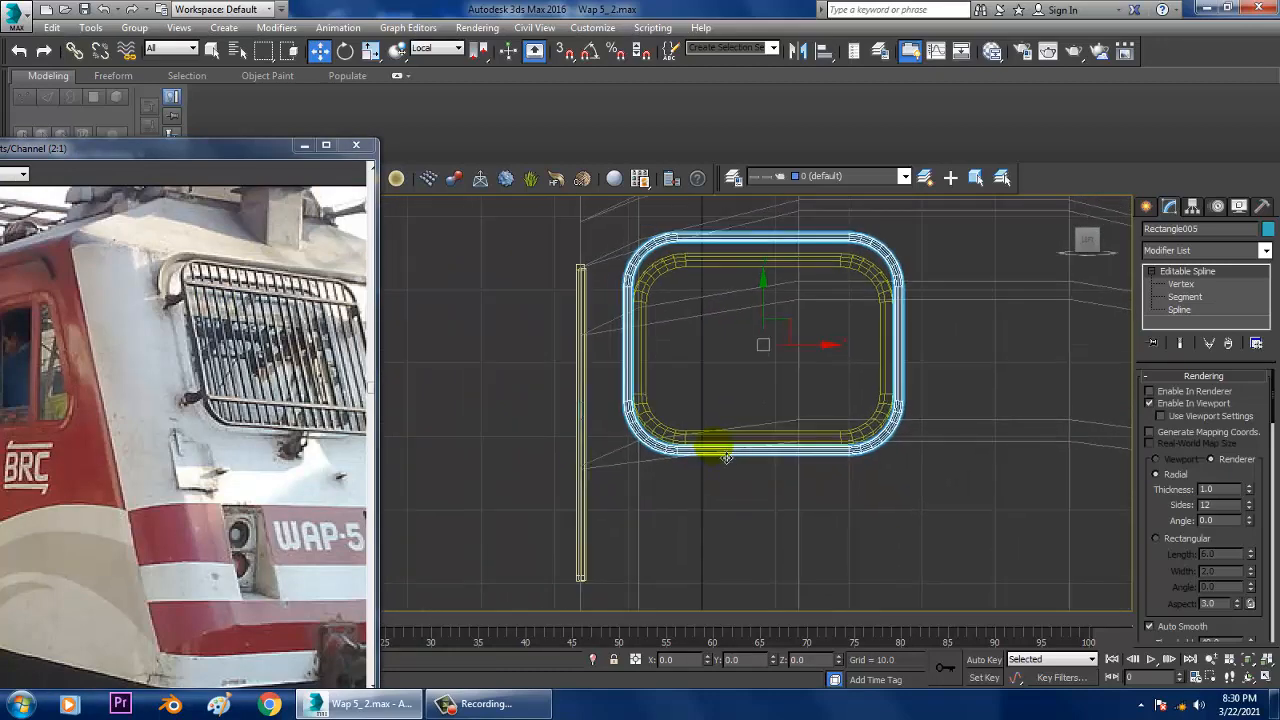
left_click(1146, 206)
left_click(1174, 321)
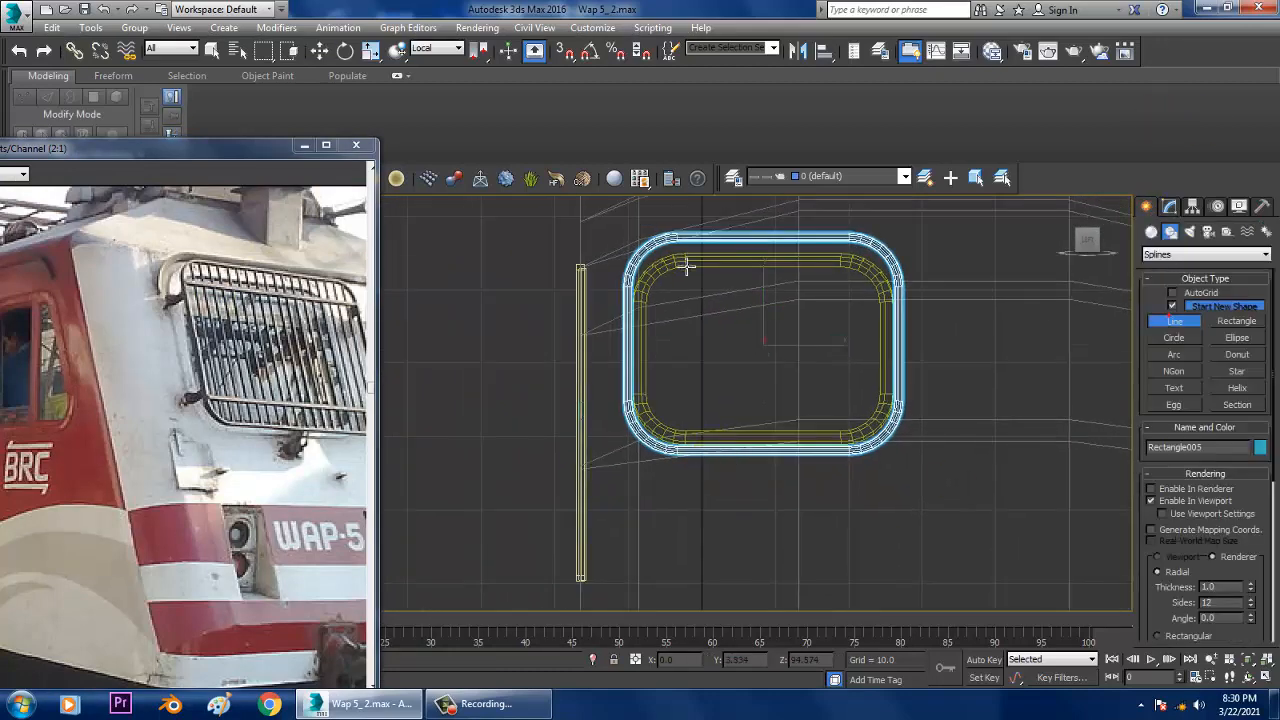
left_click(697, 248)
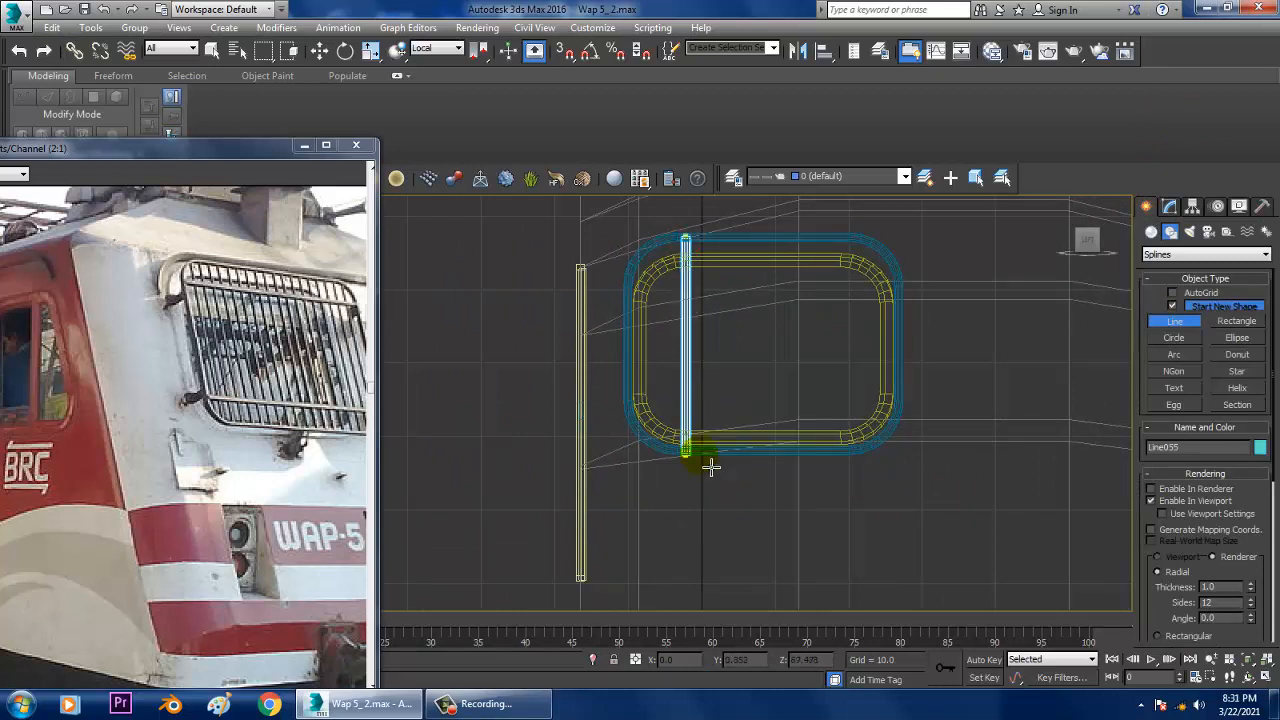
left_click(709, 463)
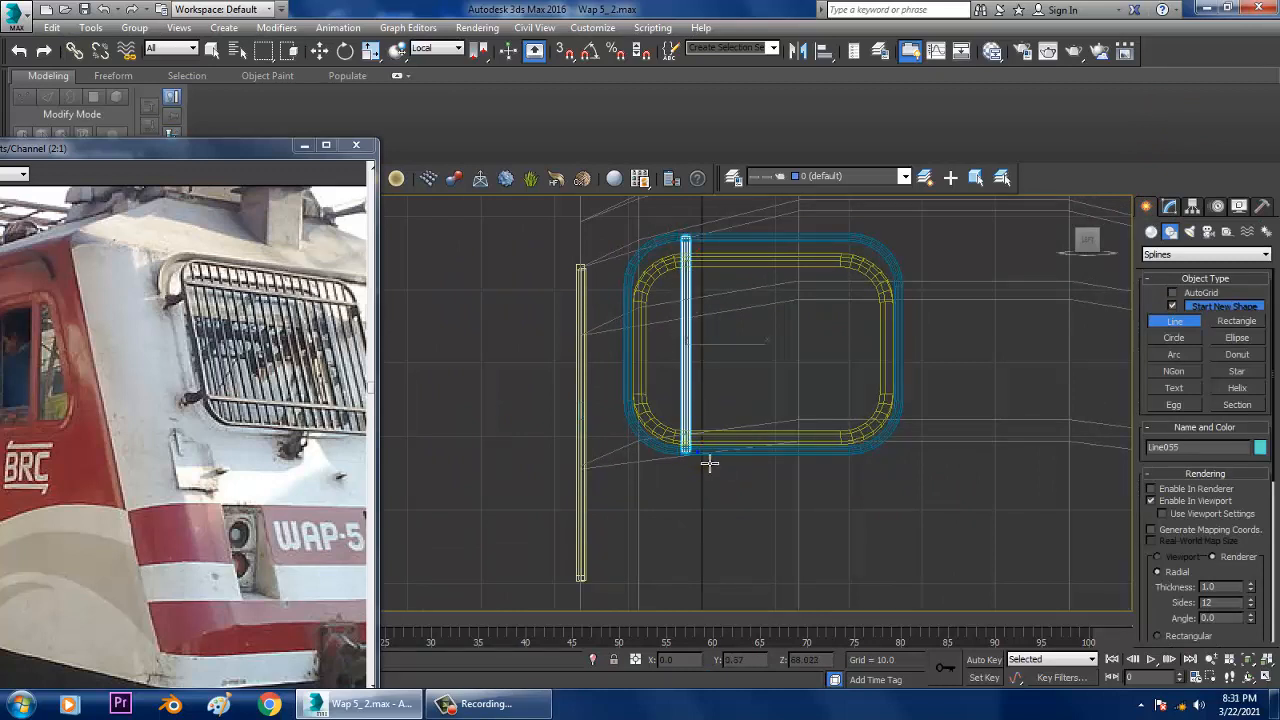
right_click(709, 463)
left_click(1169, 206)
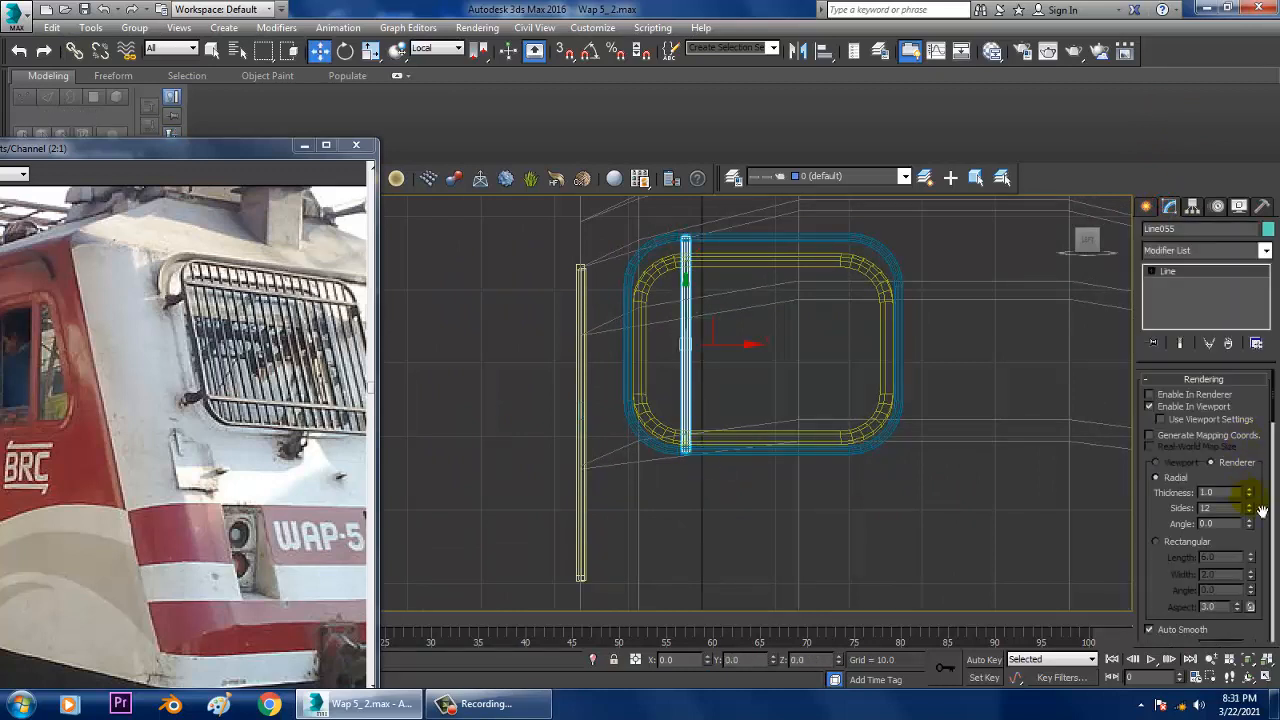
left_click_drag(1249, 494, 1275, 537)
- Move the vertical bar horizontally out of the body to the frame and align it with the frame's thickness in the front view
key("alt+w")
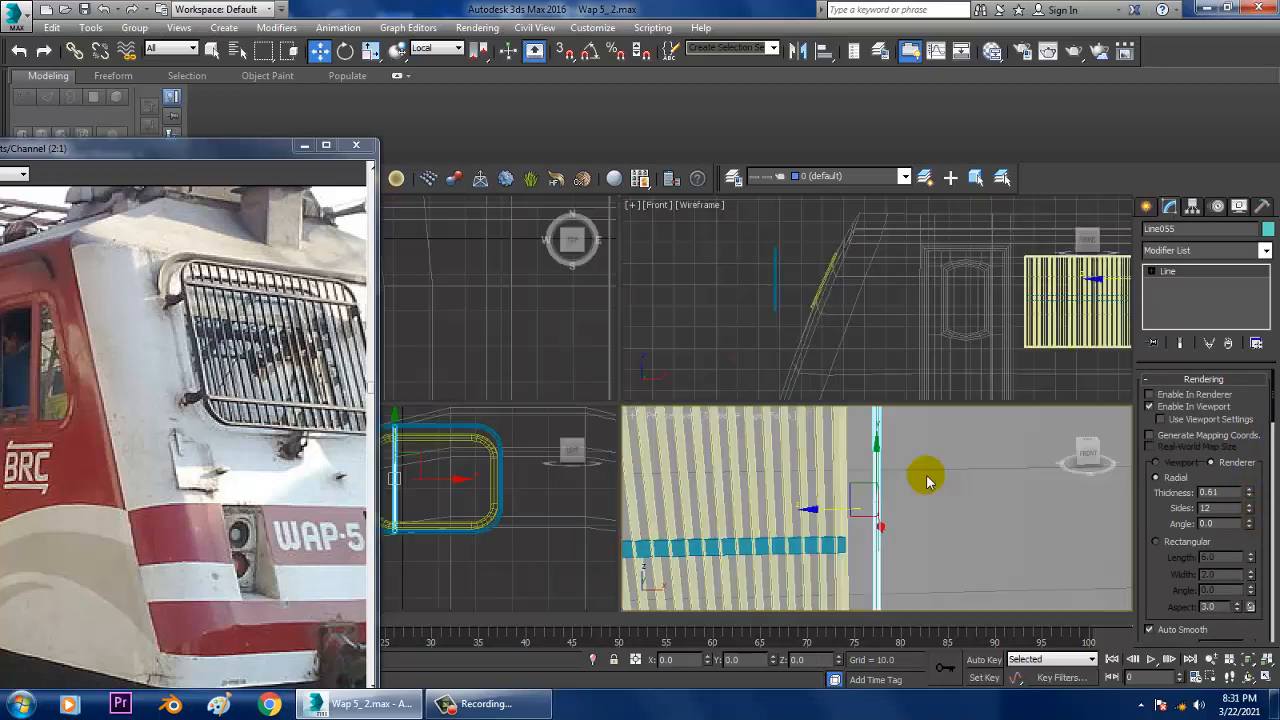
right_click(897, 468)
key("alt+w")
scroll(894, 460, "down", 8)
scroll(842, 453, "up", 4)
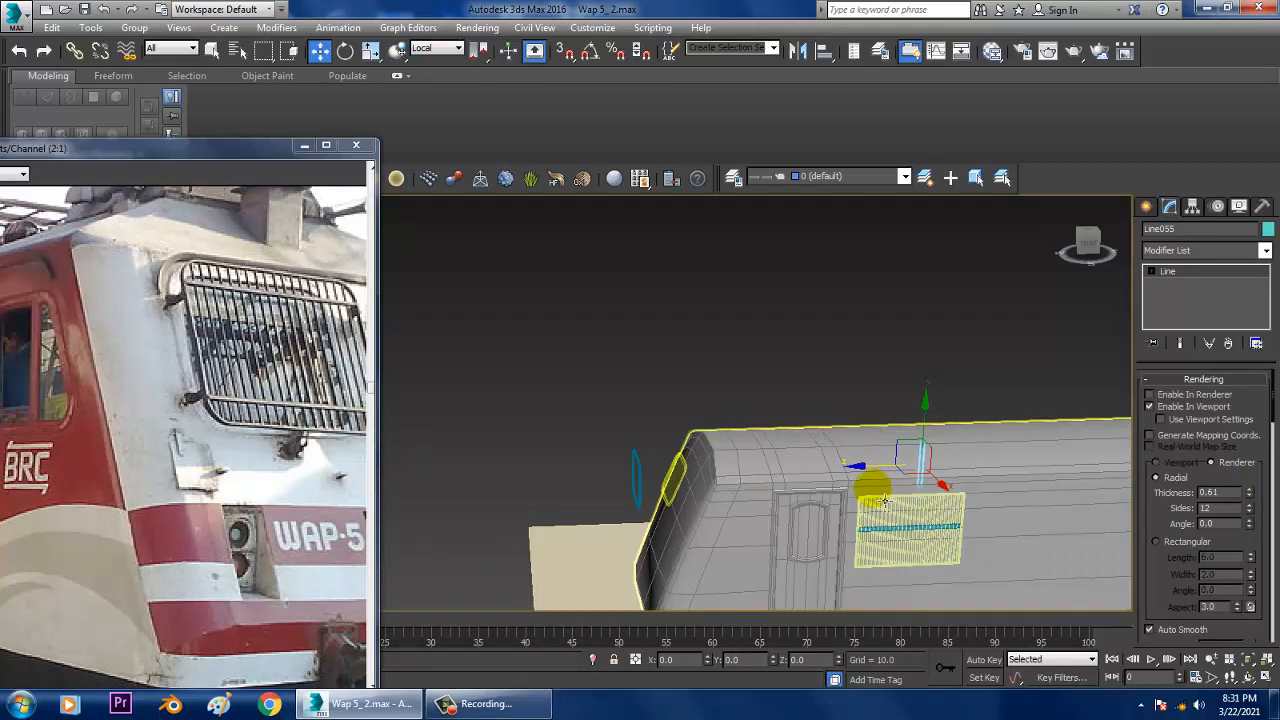
left_click_drag(867, 466, 592, 494)
key("alt+w")
scroll(850, 300, "up", 5)
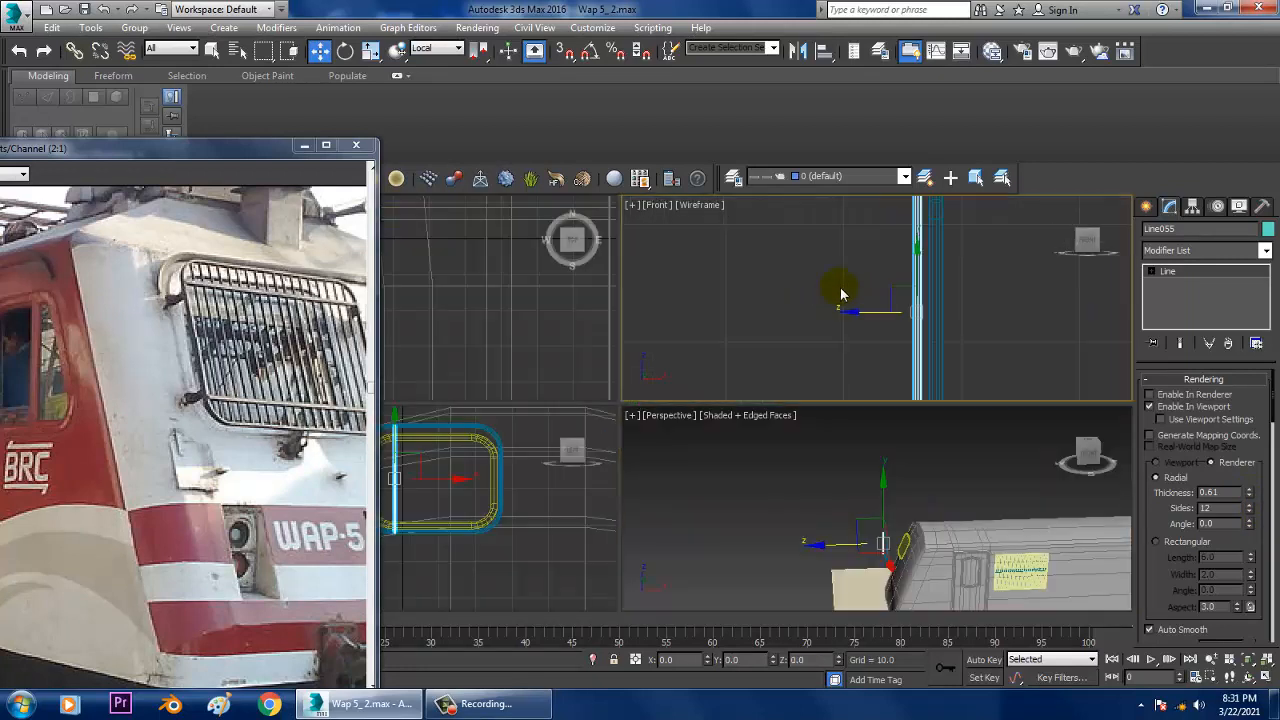
key("alt+w")
left_click_drag(633, 442, 669, 427)
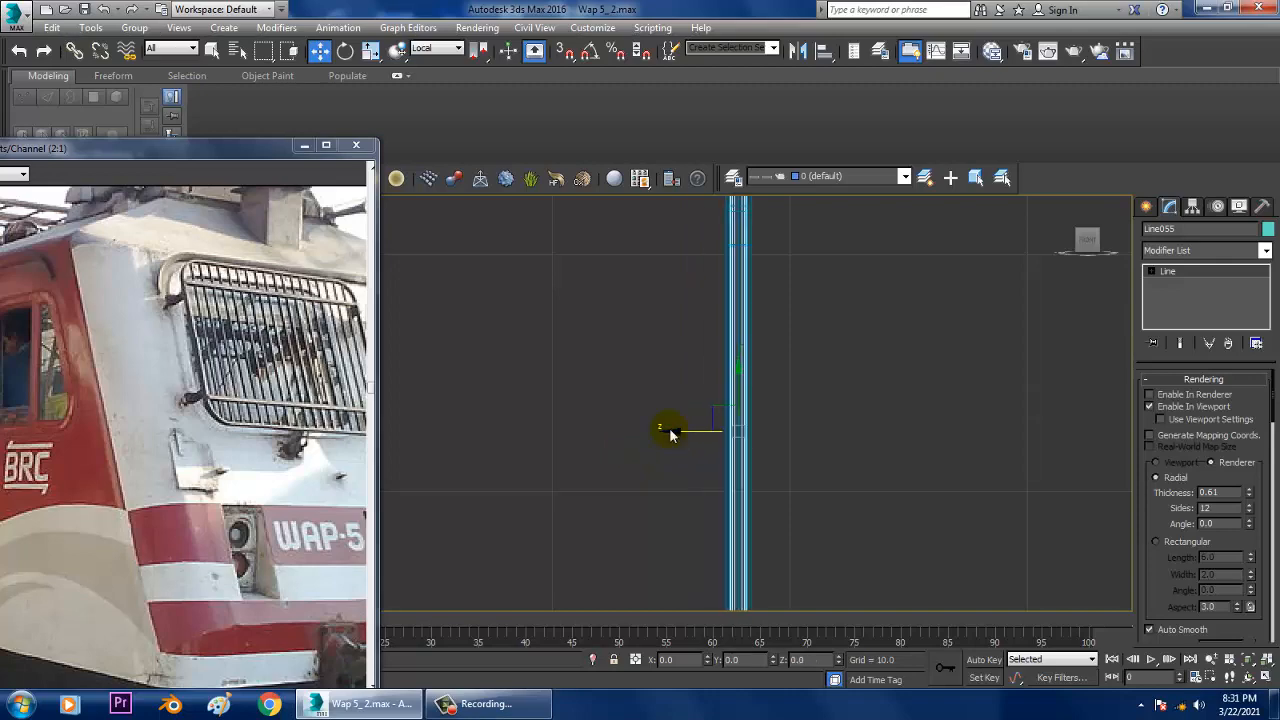
- Make six evenly spaced copies of the vertical bar across the frame in the left view
key("alt+w")
key("alt+w")
middle_click_drag(843, 327, 800, 367)
mouse_move(797, 366)
left_mouse_down("shift")
mouse_move(827, 362)
mouse_move(810, 356)
left_mouse_up("shift")
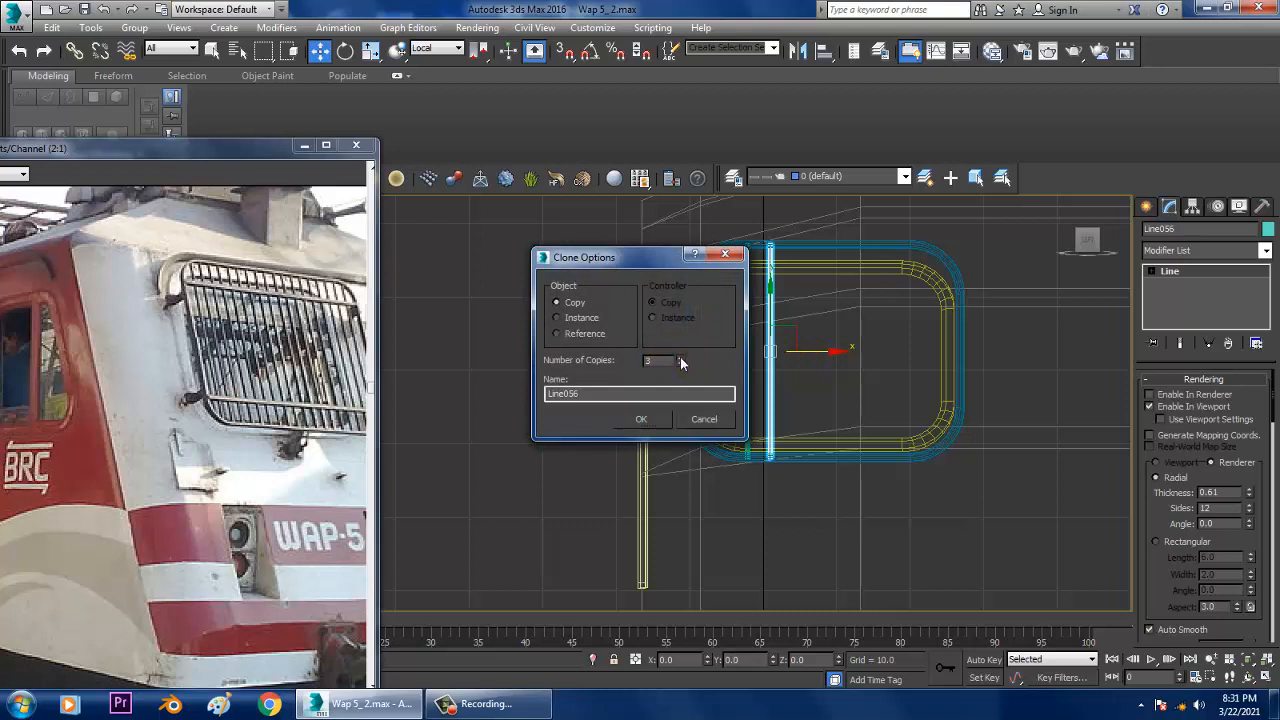
left_click(646, 424)
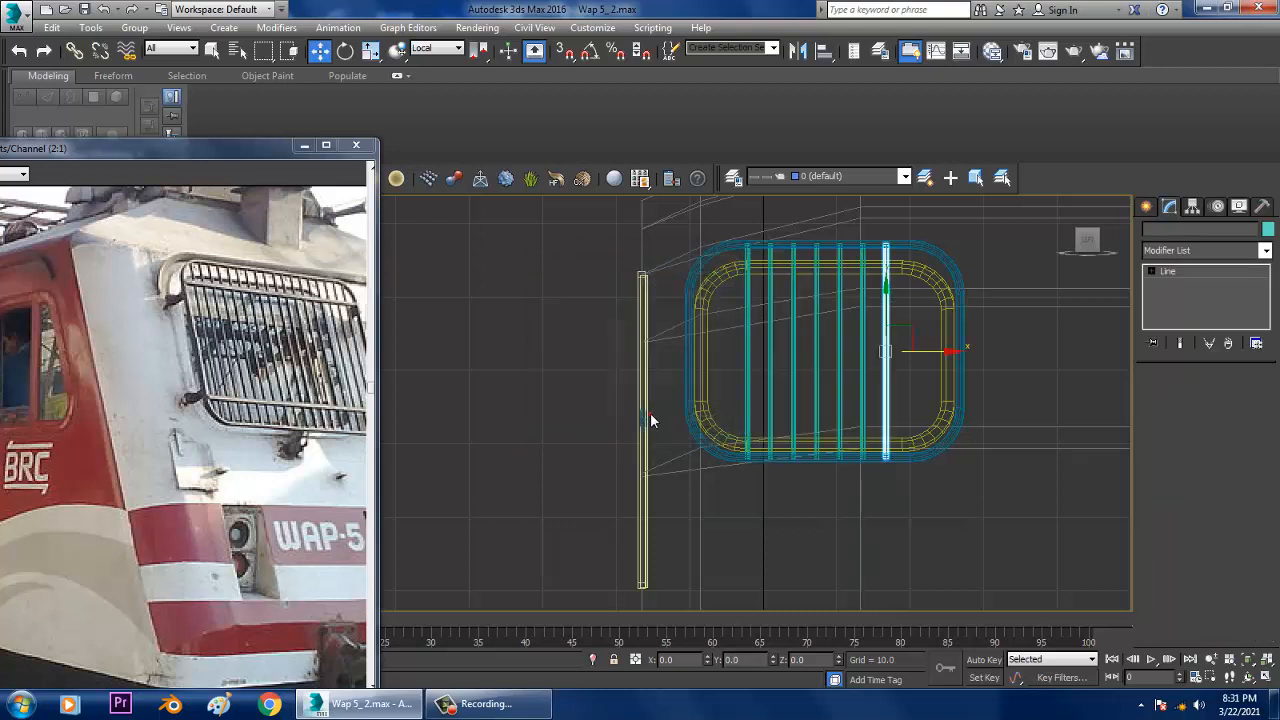
- Copy single bars to fill the frame's remaining width, two on its right side and one at its left end
mouse_move(928, 350)
left_mouse_down()
mouse_move(1001, 362)
mouse_move(766, 366)
left_mouse_up()
left_click(642, 421)
left_click(643, 421)
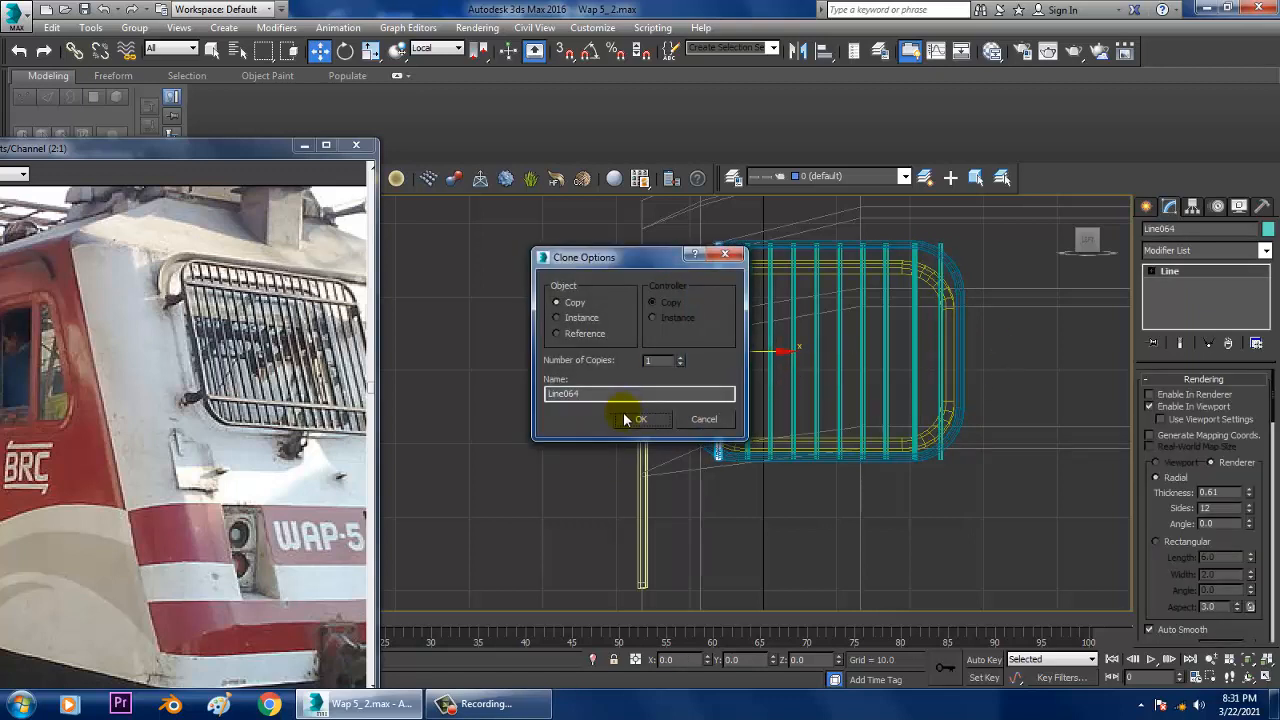
left_click(638, 414)
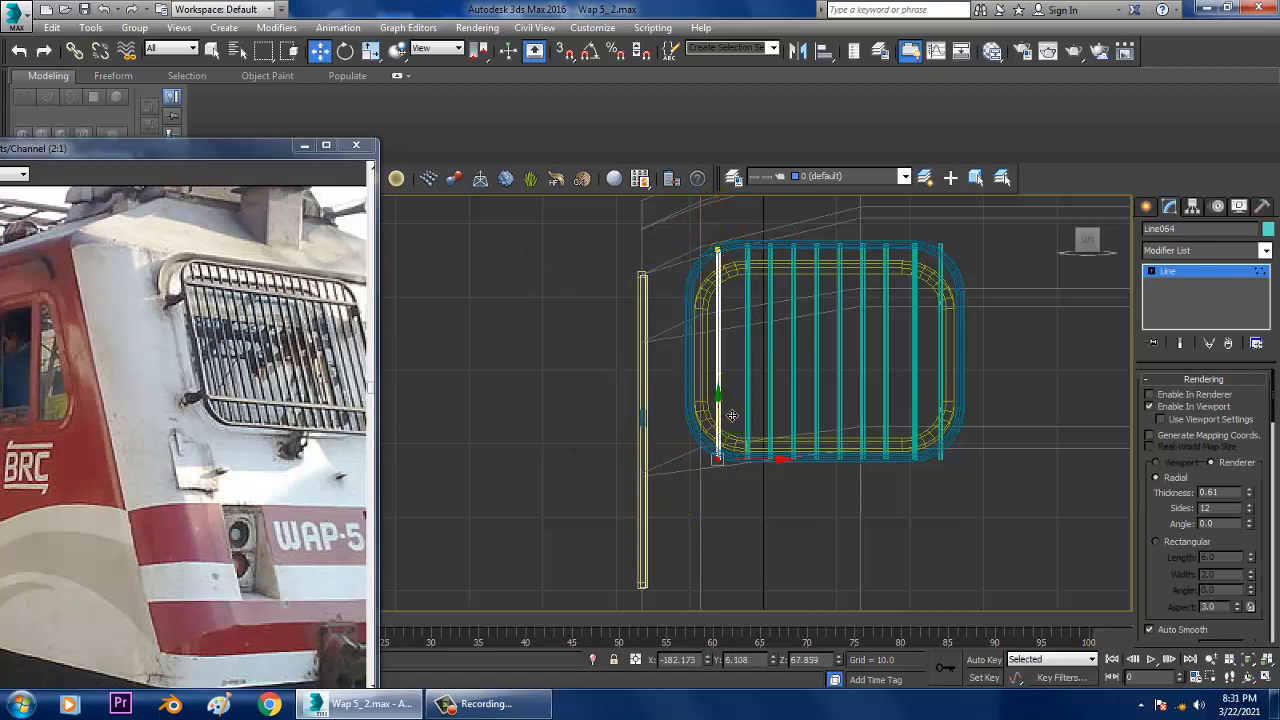
- Shorten the outermost vertical bars by moving their end vertices to fit inside the frame's rounded corners
left_click(941, 340)
left_click_drag(908, 208, 958, 240)
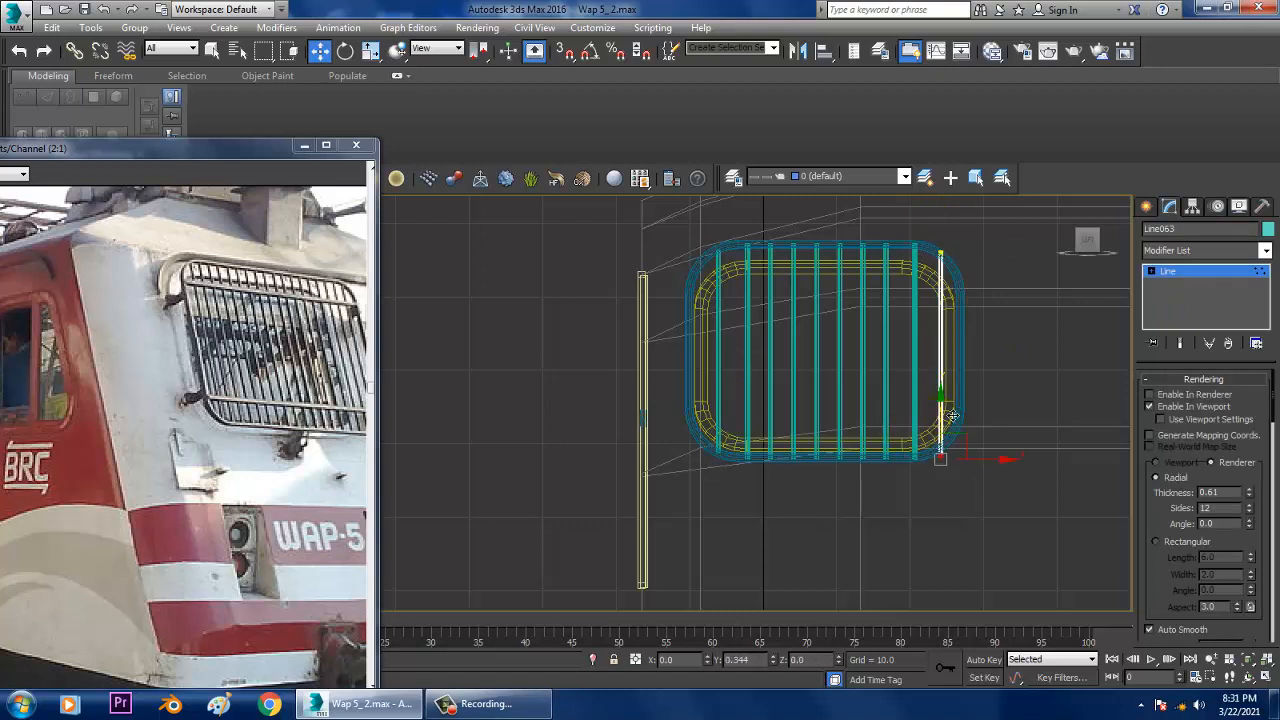
left_click(1195, 272)
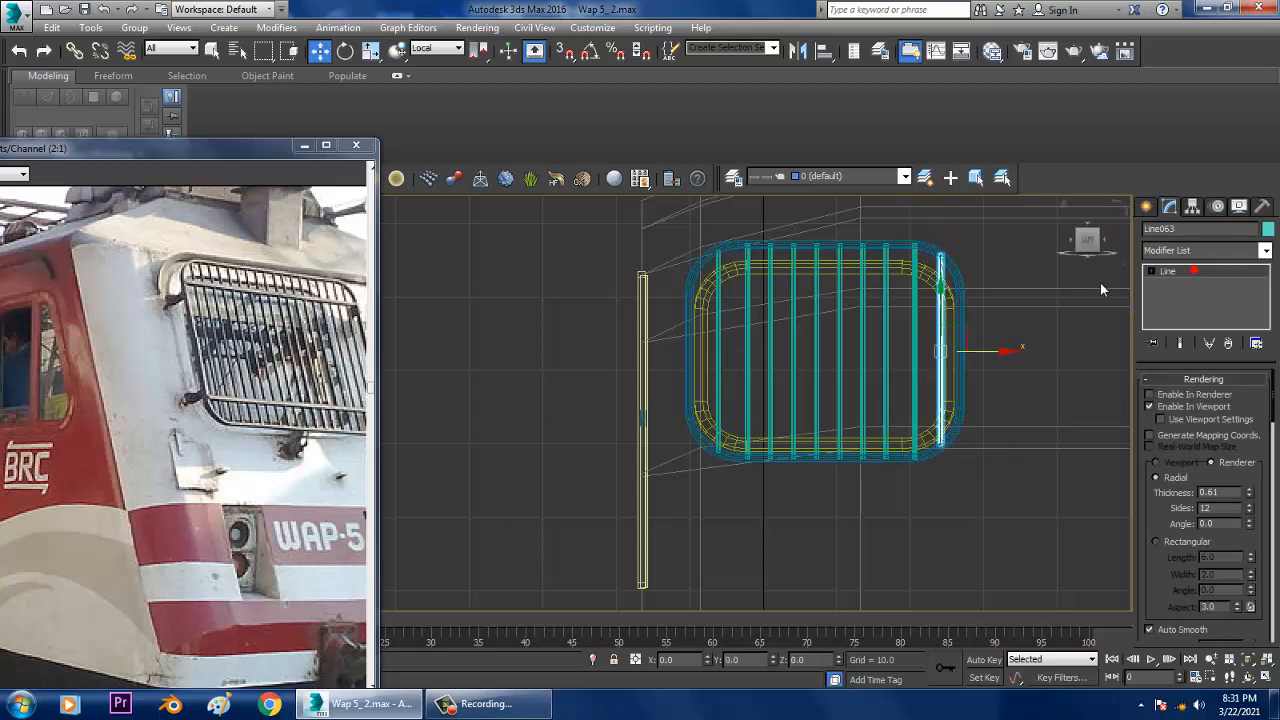
- Create a thin horizontal box across the upper part of the frame, about 37 wide, 0.76 long and 0.44 high
left_click(1145, 207)
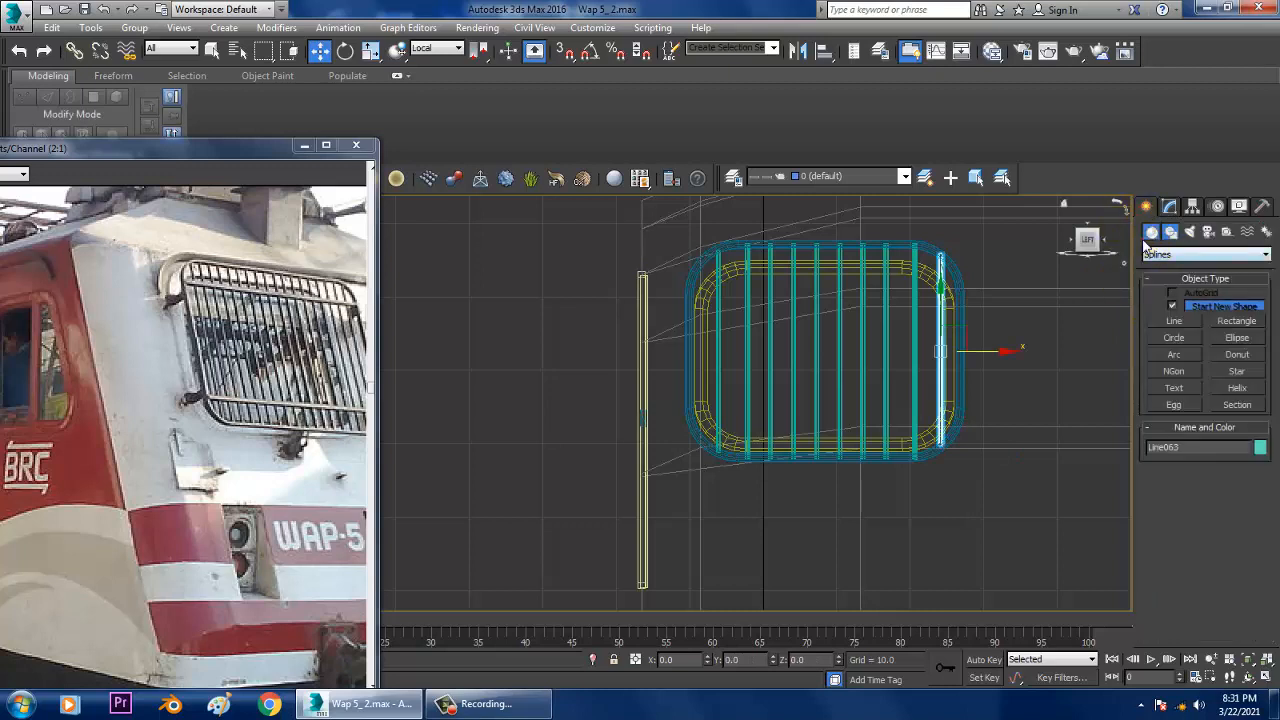
left_click(1151, 232)
left_click(1175, 308)
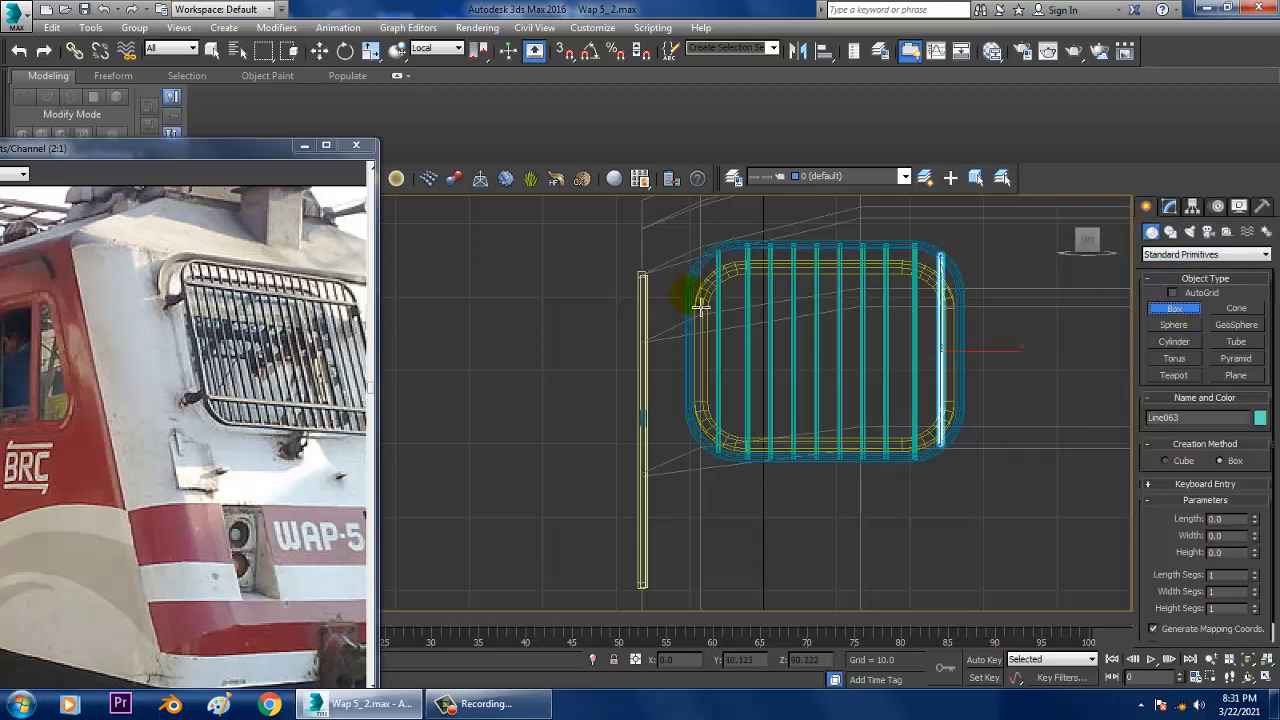
left_click_drag(688, 295, 972, 311)
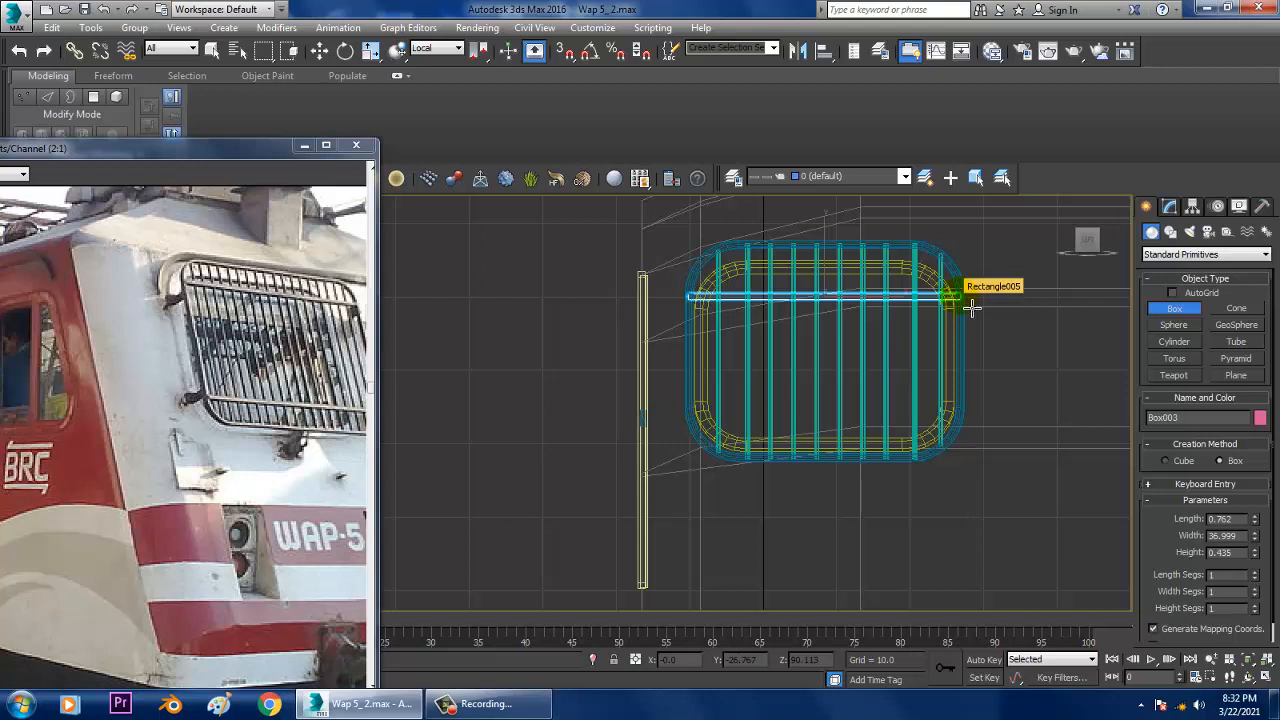
left_click(470, 704)
left_click(1211, 628)
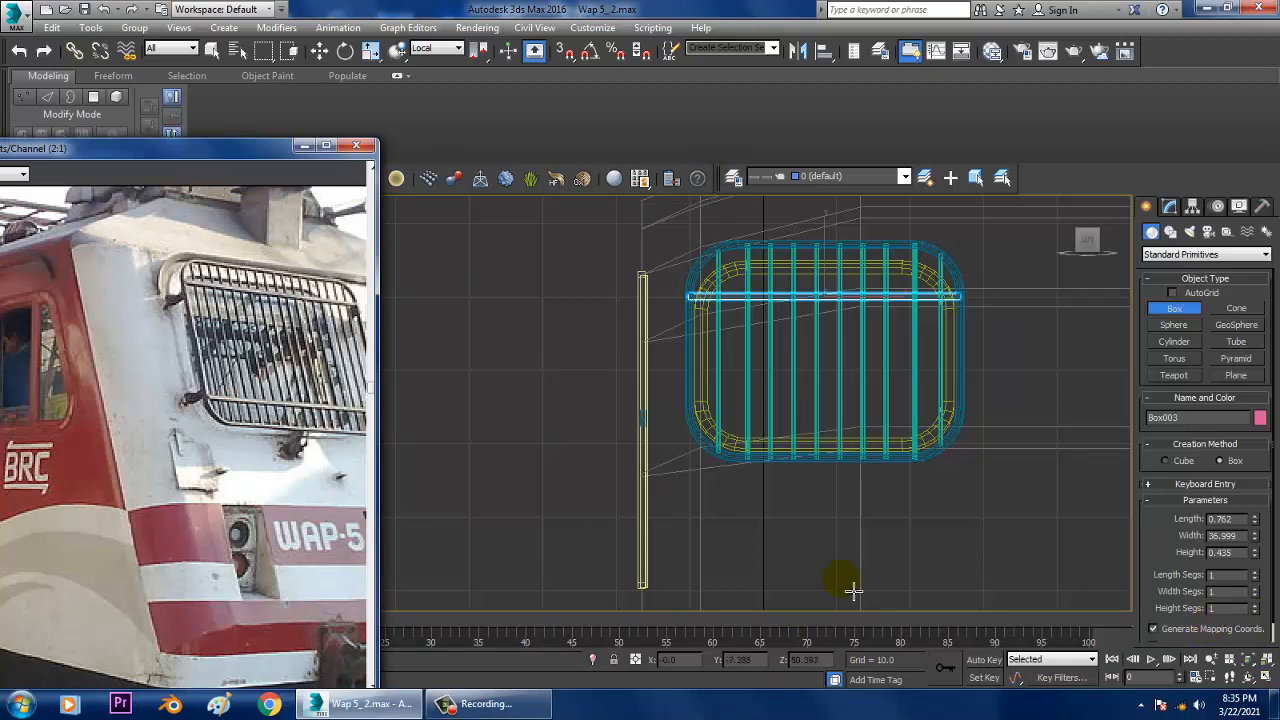
- Move the horizontal box out of the body to the frame and align it with the vertical bars in the front view
middle_click_drag(1000, 335, 971, 340)
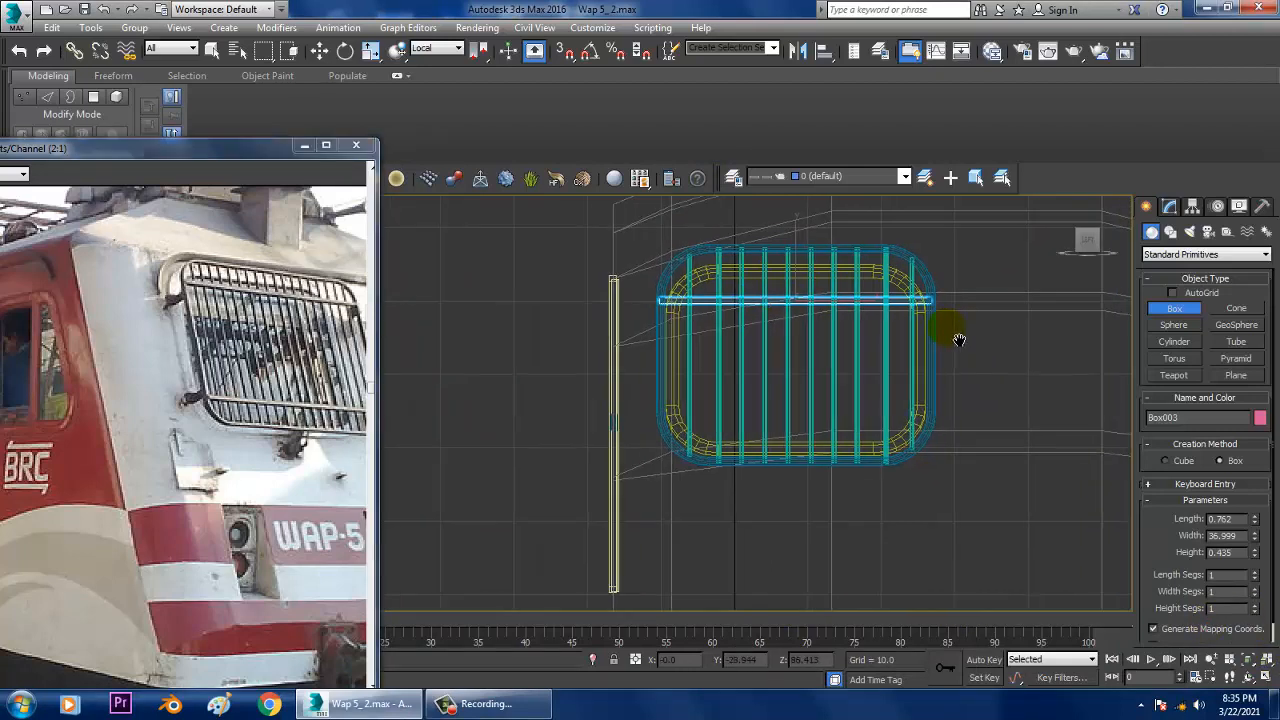
key("w")
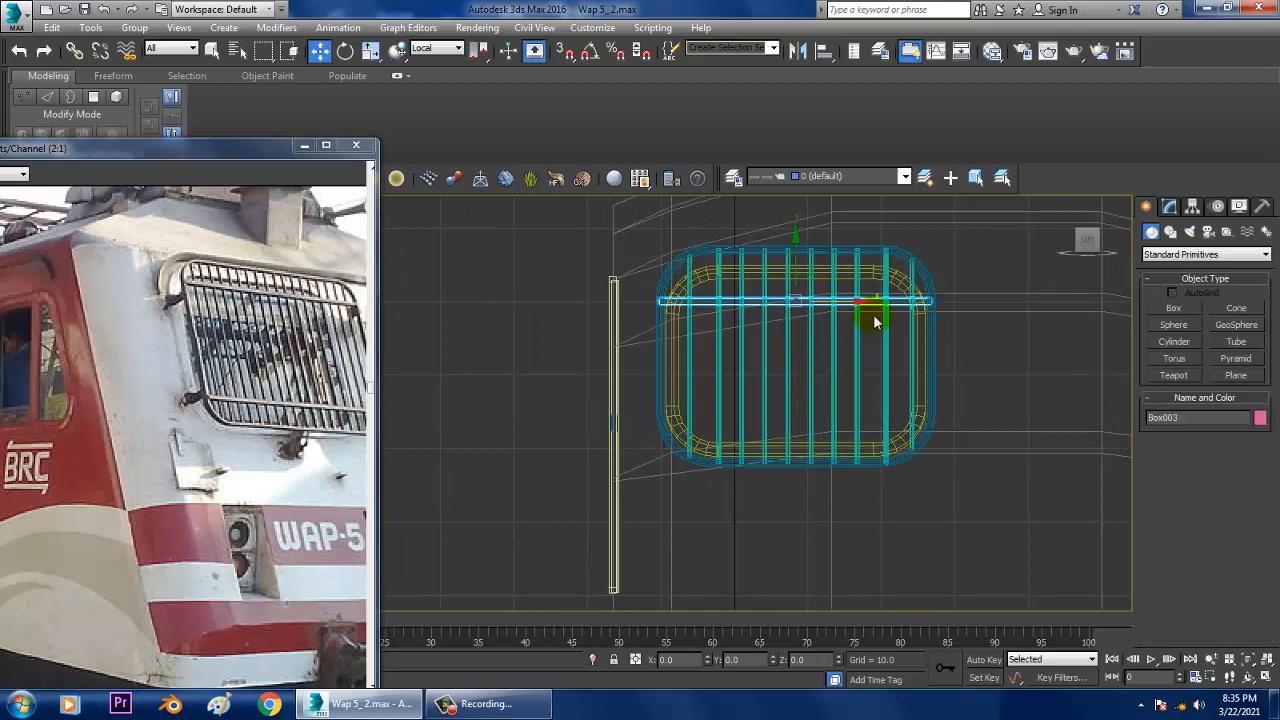
key("alt+w")
right_click(1014, 448)
key("z")
right_click(875, 303)
key("alt+w")
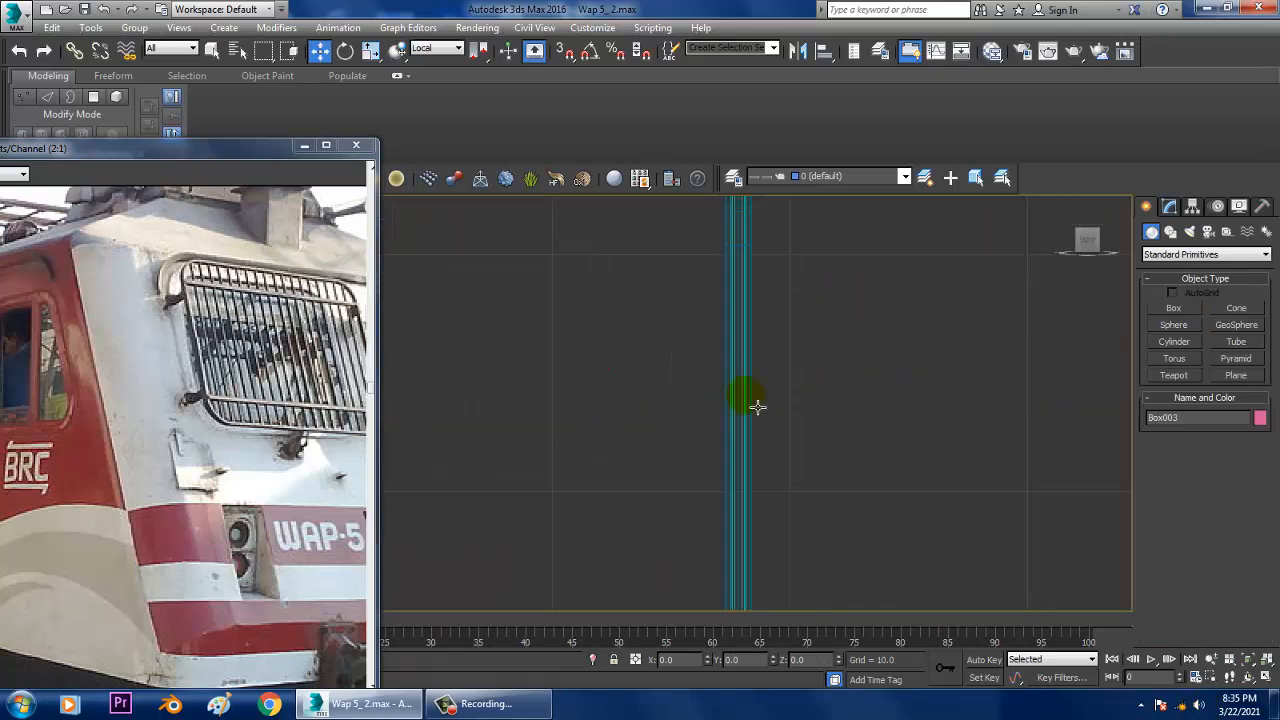
key("alt+w")
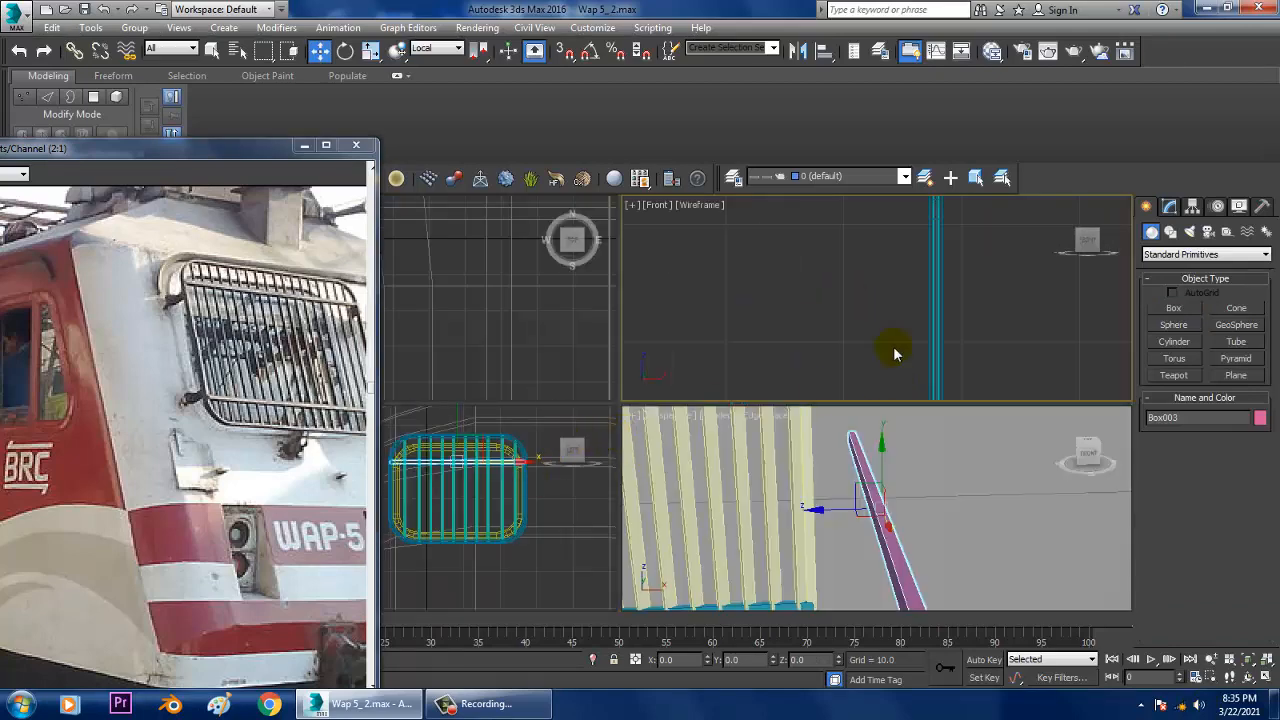
key("alt+w")
scroll(855, 312, "down", 4)
middle_click_drag(855, 312, 535, 338)
scroll(637, 347, "down", 4)
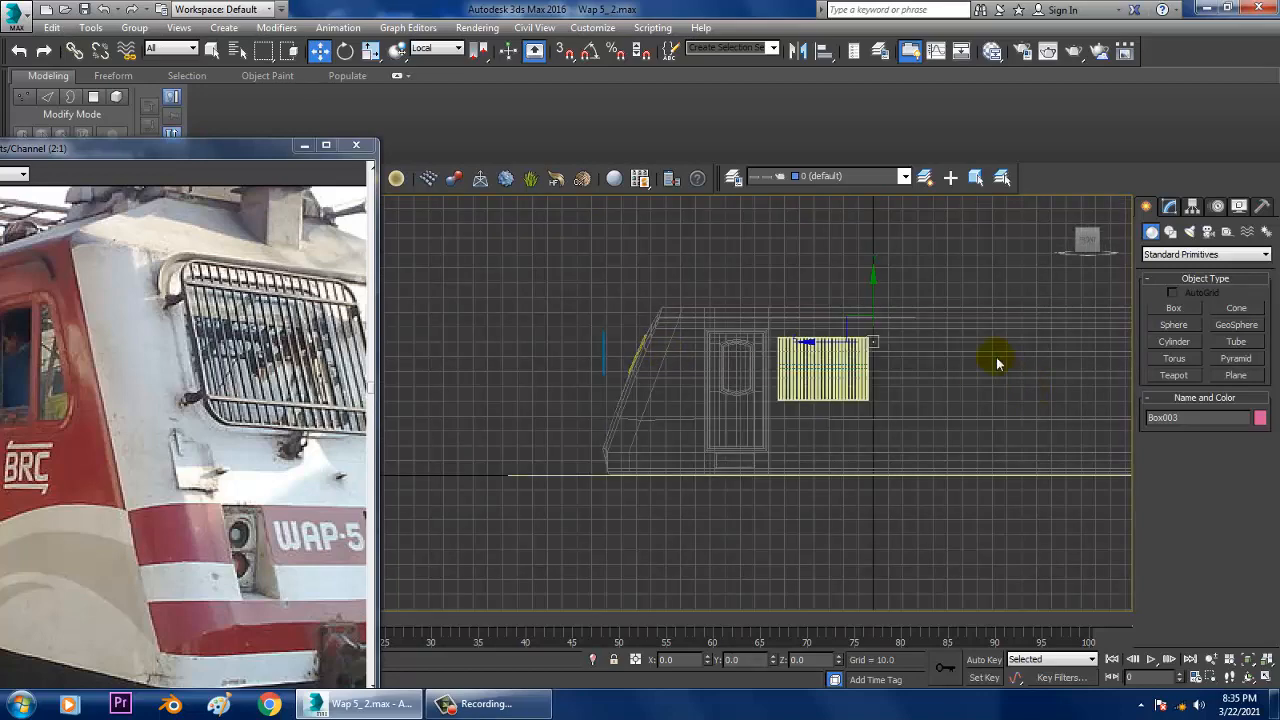
scroll(808, 351, "up", 4)
left_click(921, 337)
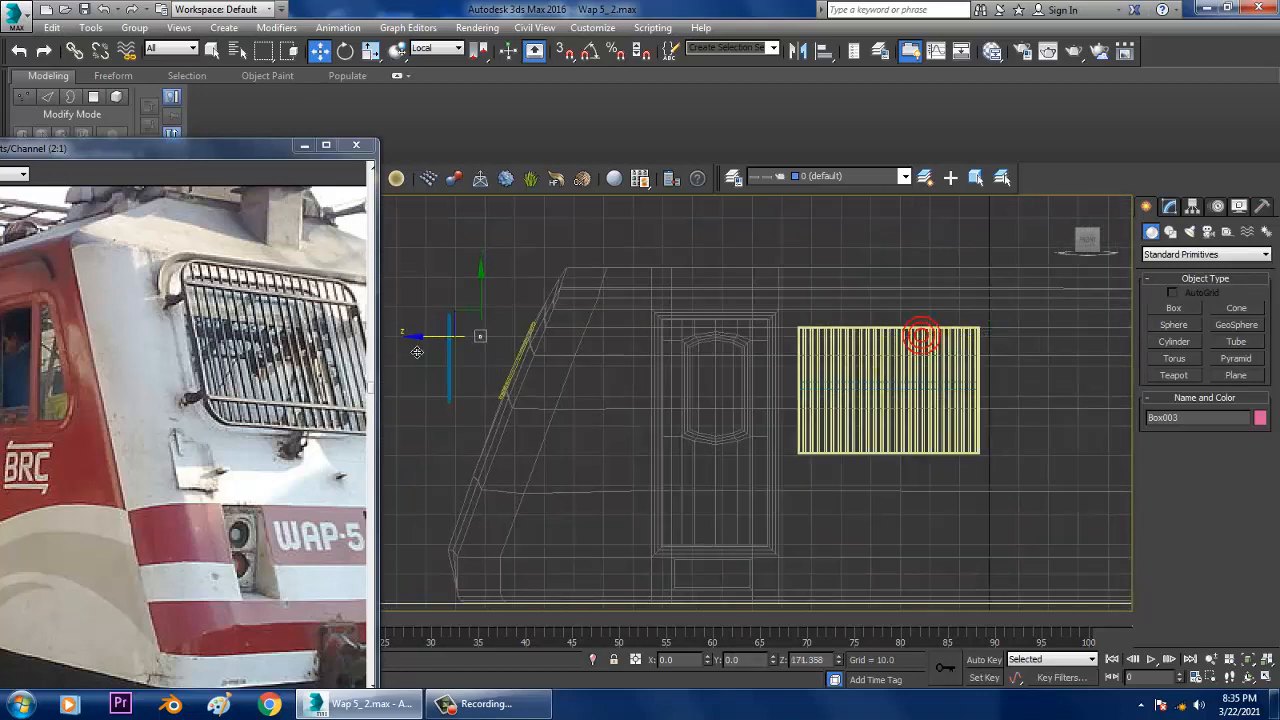
left_click_drag(417, 352, 391, 352)
key("z")
middle_click_drag(528, 340, 636, 312)
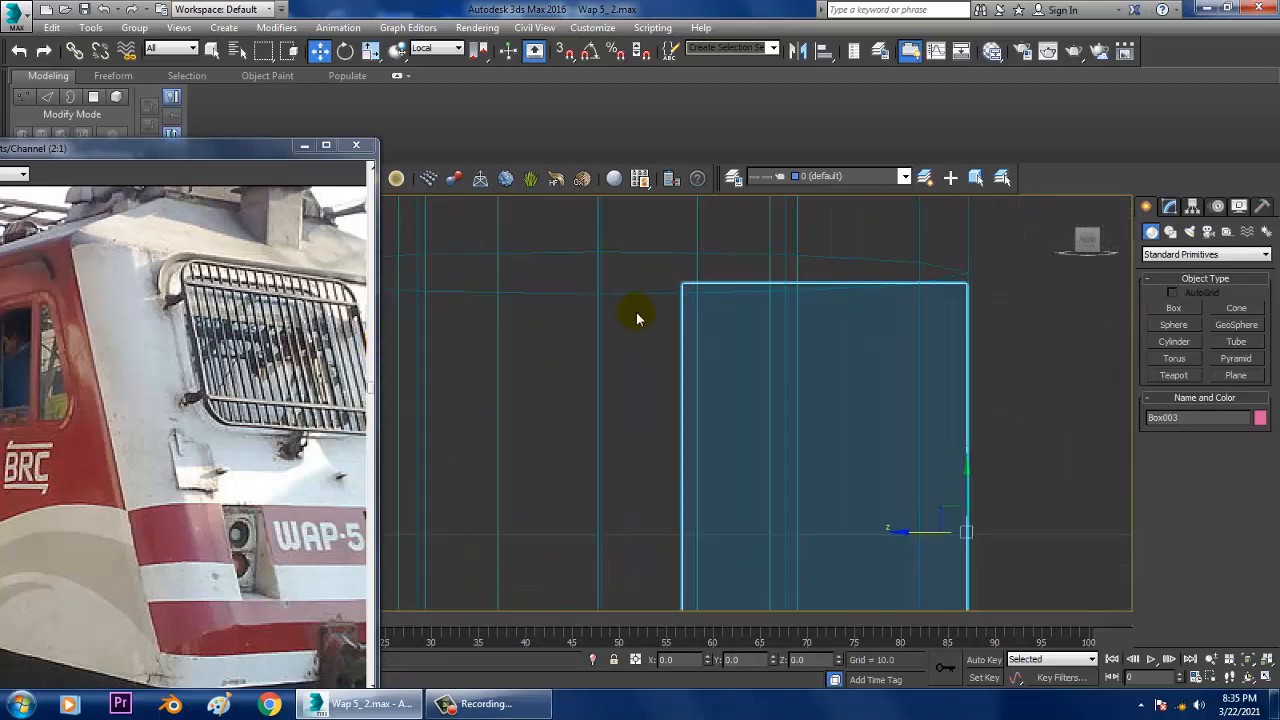
- Copy the horizontal box once, straight down to the lower part of the frame
scroll(648, 318, "down", 9)
mouse_move(661, 367)
left_mouse_down()
mouse_move(615, 363)
mouse_move(667, 463)
mouse_move(670, 486)
mouse_move(658, 482)
left_mouse_up()
scroll(658, 362, "down", 7)
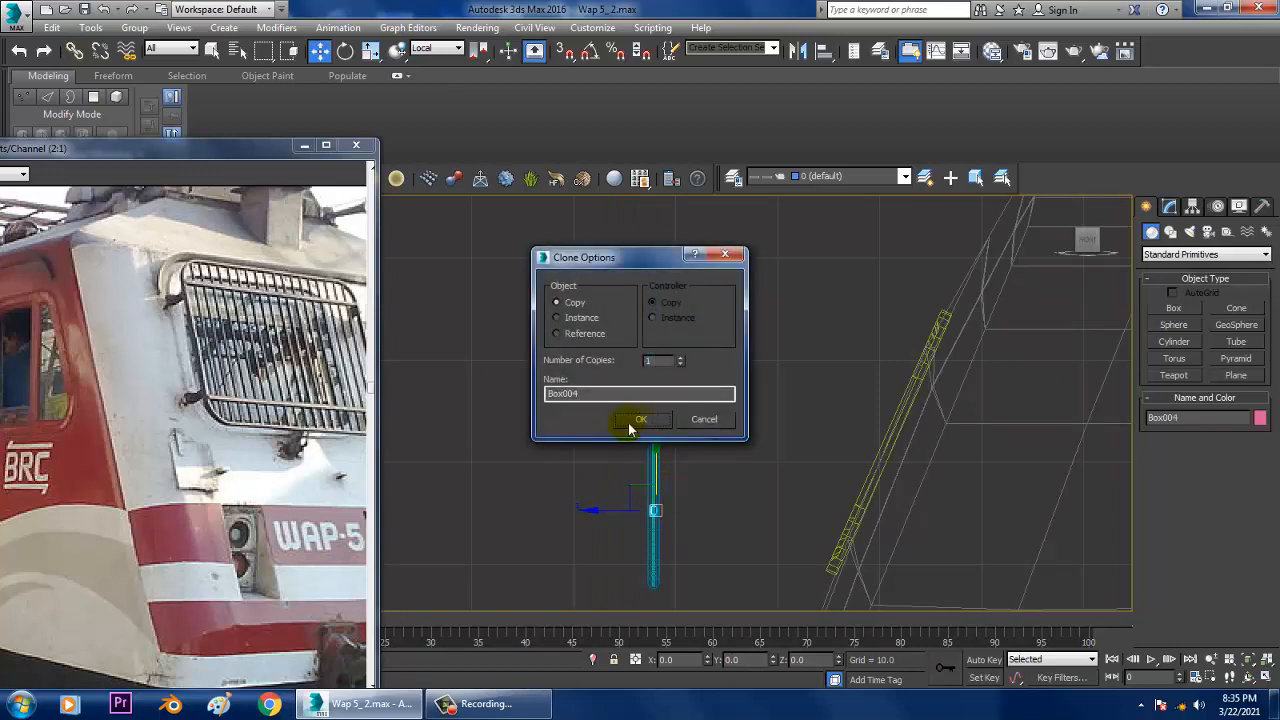
left_click(634, 419)
- Select the frame together with all its vertical bars and both horizontal boxes in the front view
left_click_drag(717, 594, 721, 590)
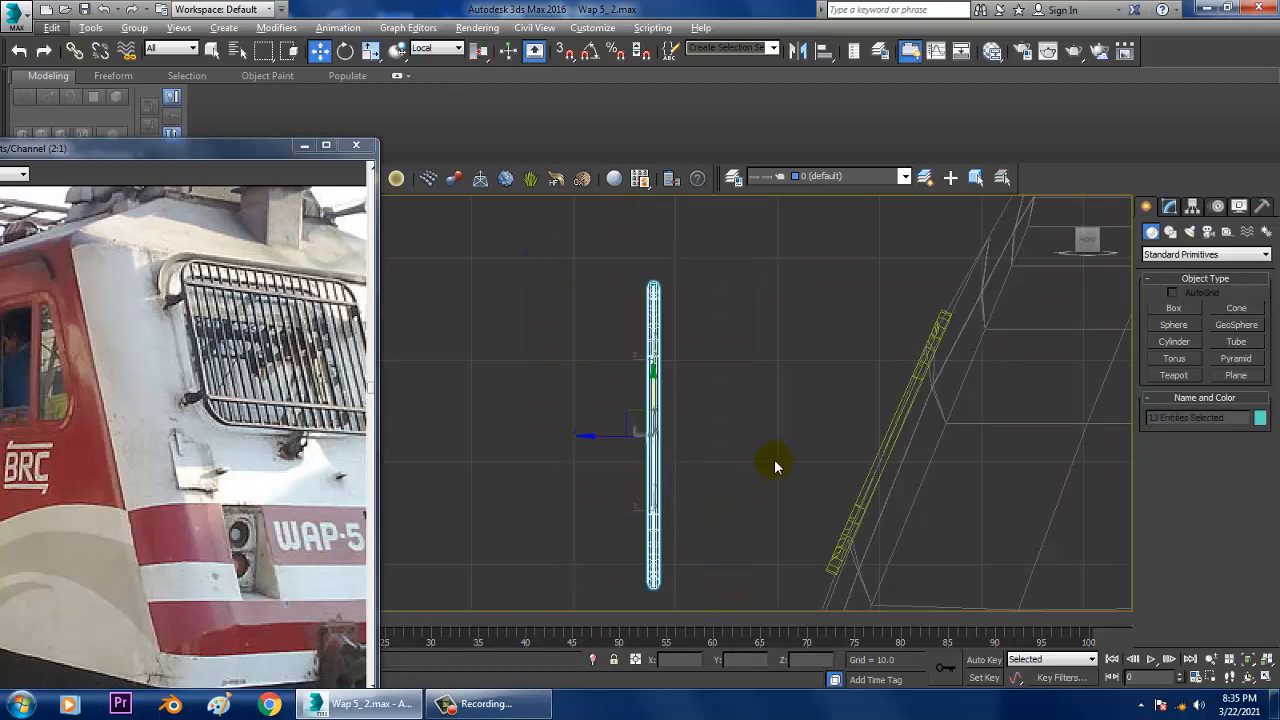
key("alt+w")
middle_click_drag(963, 326, 915, 322)
key("alt+w")
middle_click_drag(788, 342, 808, 285)
scroll(808, 285, "down", 4)
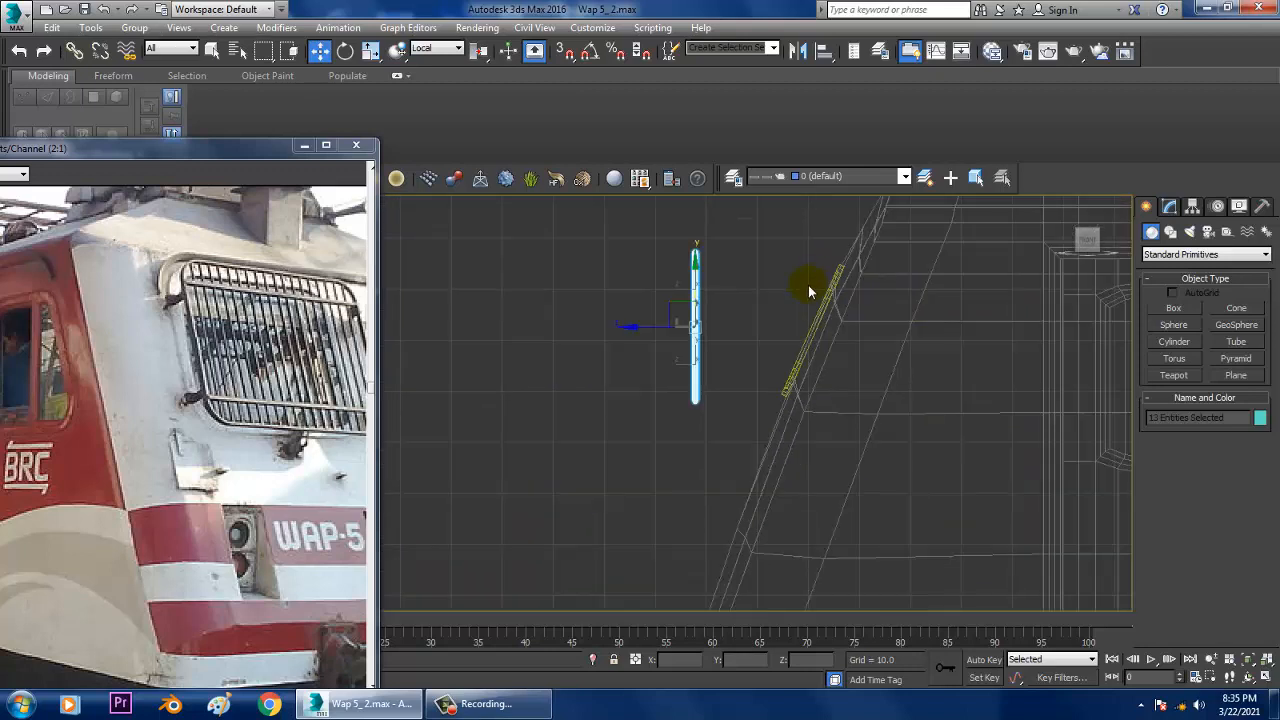
- Try to rotate the selected grille parts by about 22.4° to match the windshield's slope
key("e")
left_click_drag(757, 277, 788, 295)
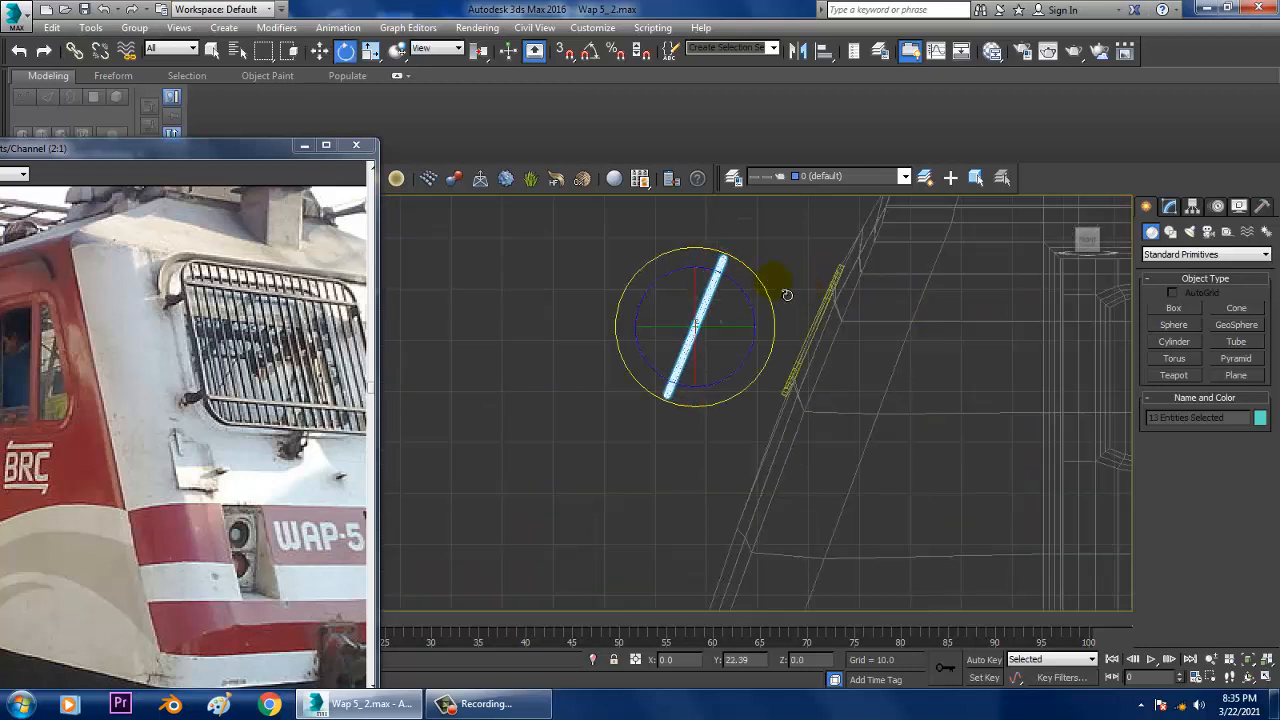
key("ctrl+z")
key("w")
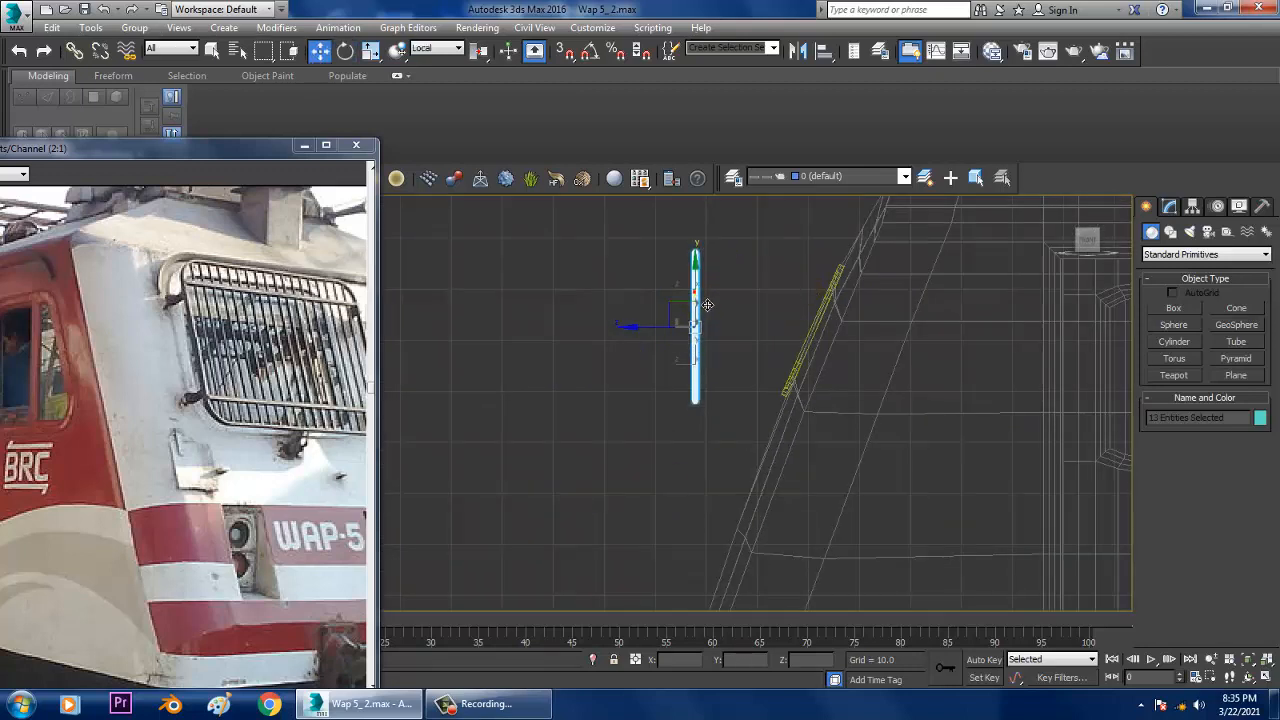
- Rotate the selected grille parts to match the windshield's slope and move them against the nose in the front view
key("e")
left_click_drag(752, 287, 786, 316)
key("w")
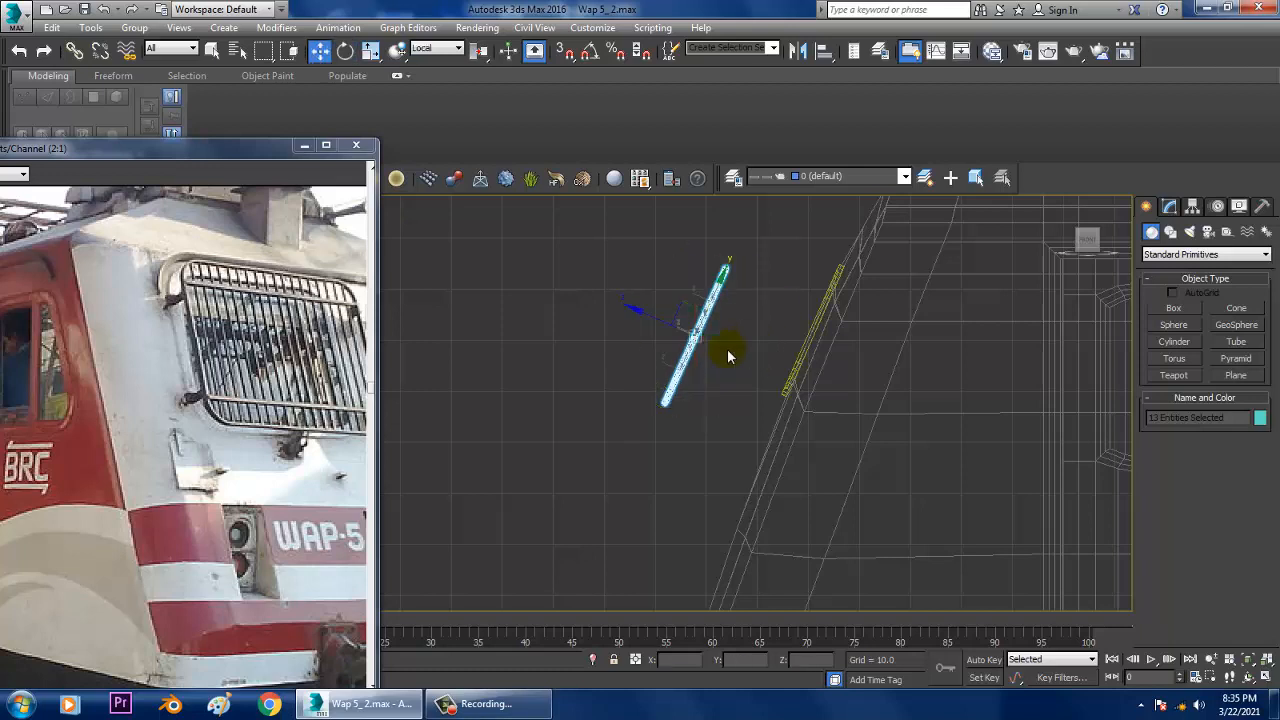
left_click_drag(712, 335, 801, 303)
key("alt+w")
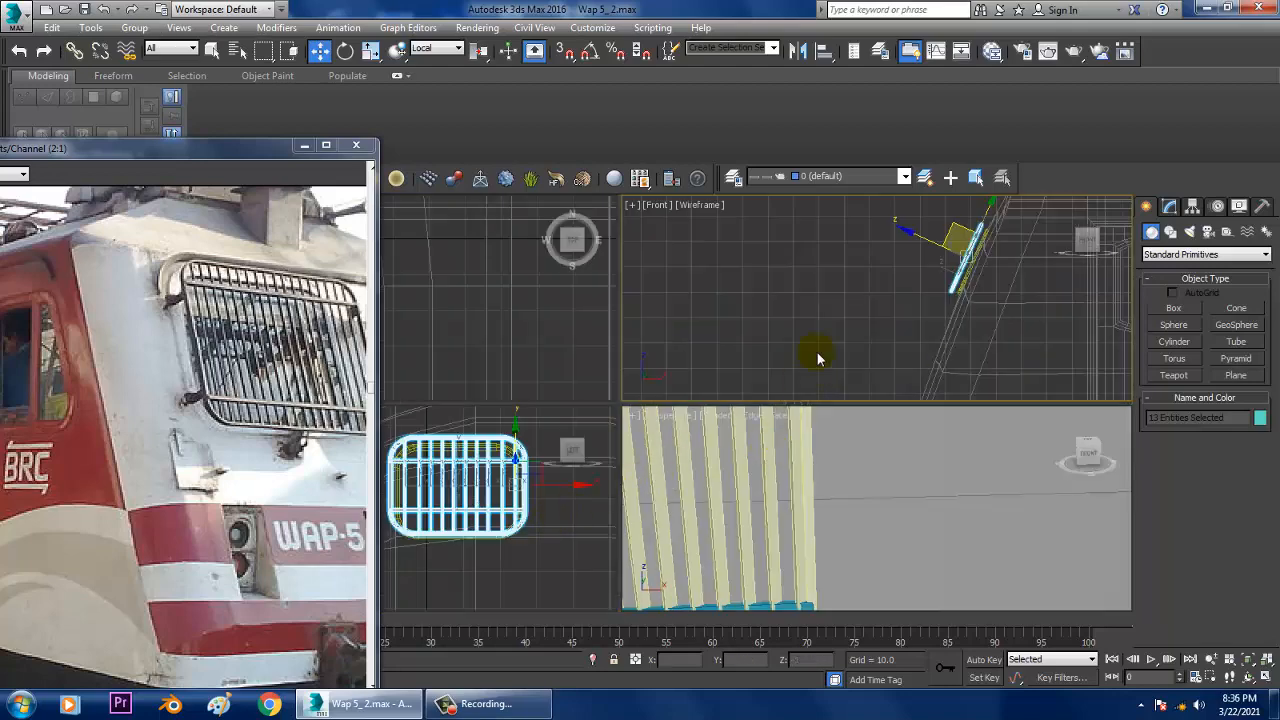
key("alt+w")
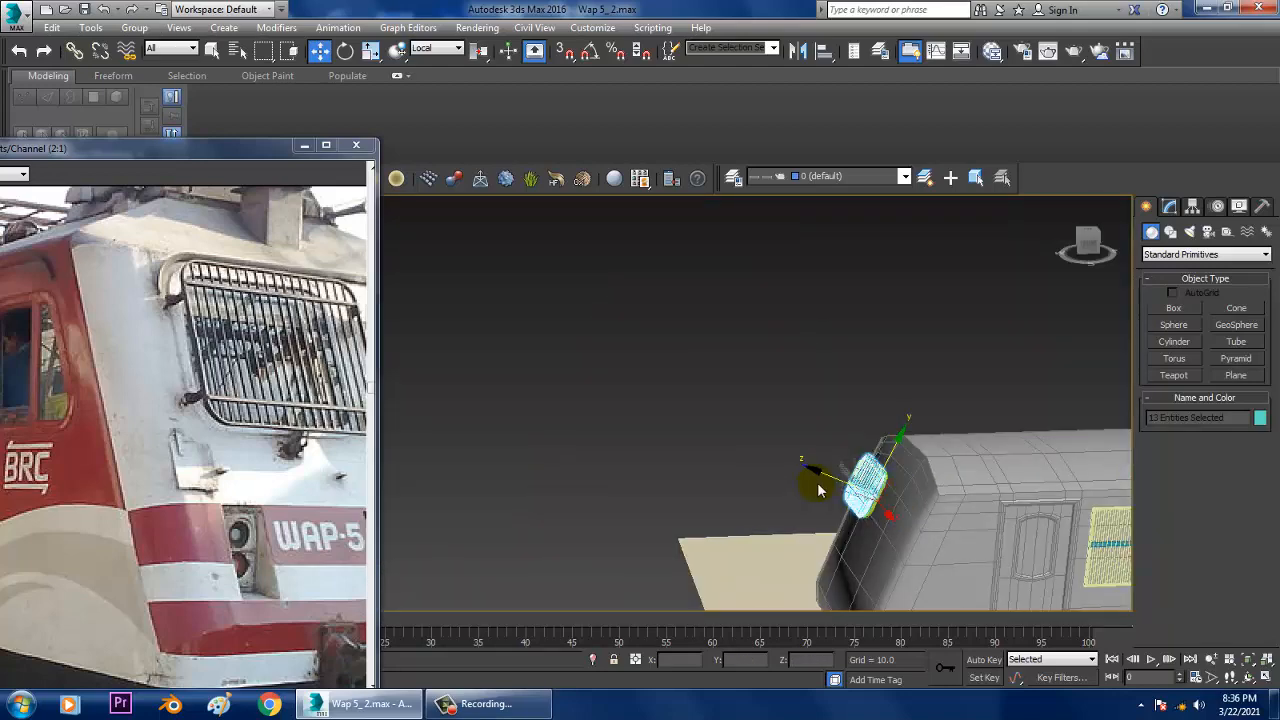
- Center the grille over the recessed window panel in the perspective view and adjust its gap to the panel
middle_click_drag(928, 510, 916, 500, "alt")
scroll(916, 500, "up", 5)
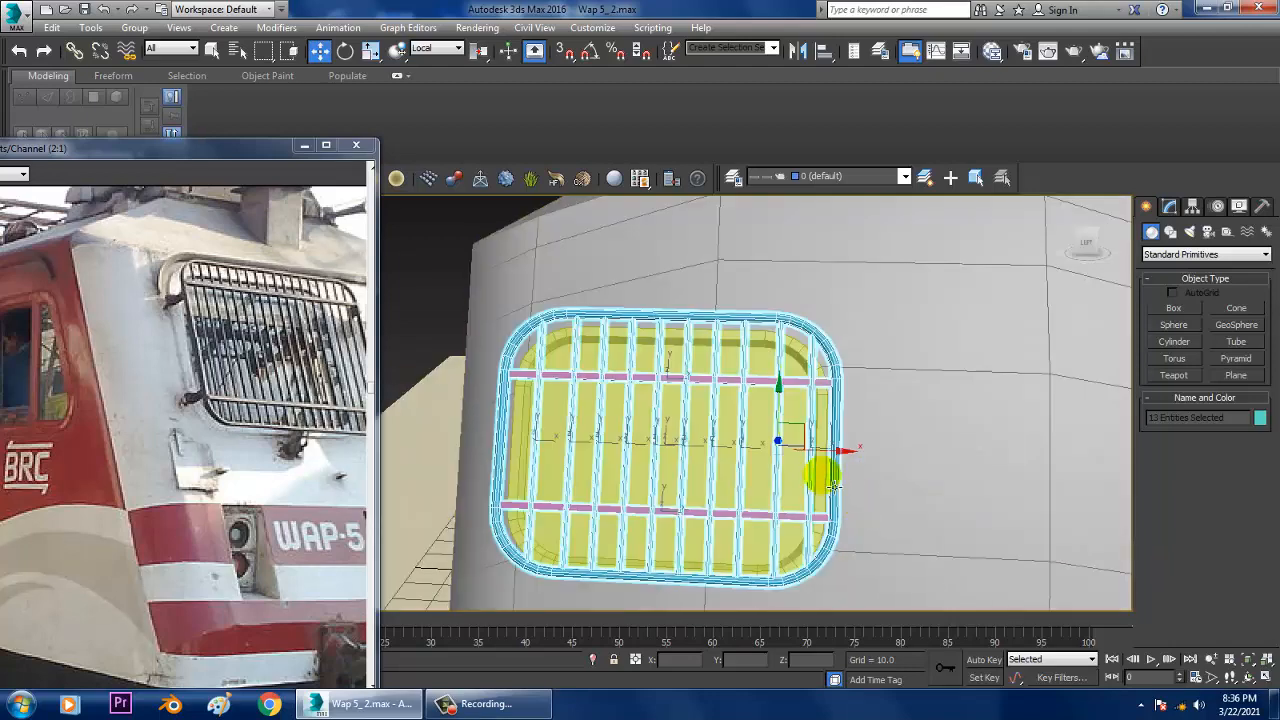
mouse_move(848, 458)
left_mouse_down()
mouse_move(861, 458)
mouse_move(850, 457)
left_mouse_up()
middle_click_drag(850, 457, 811, 477, "alt")
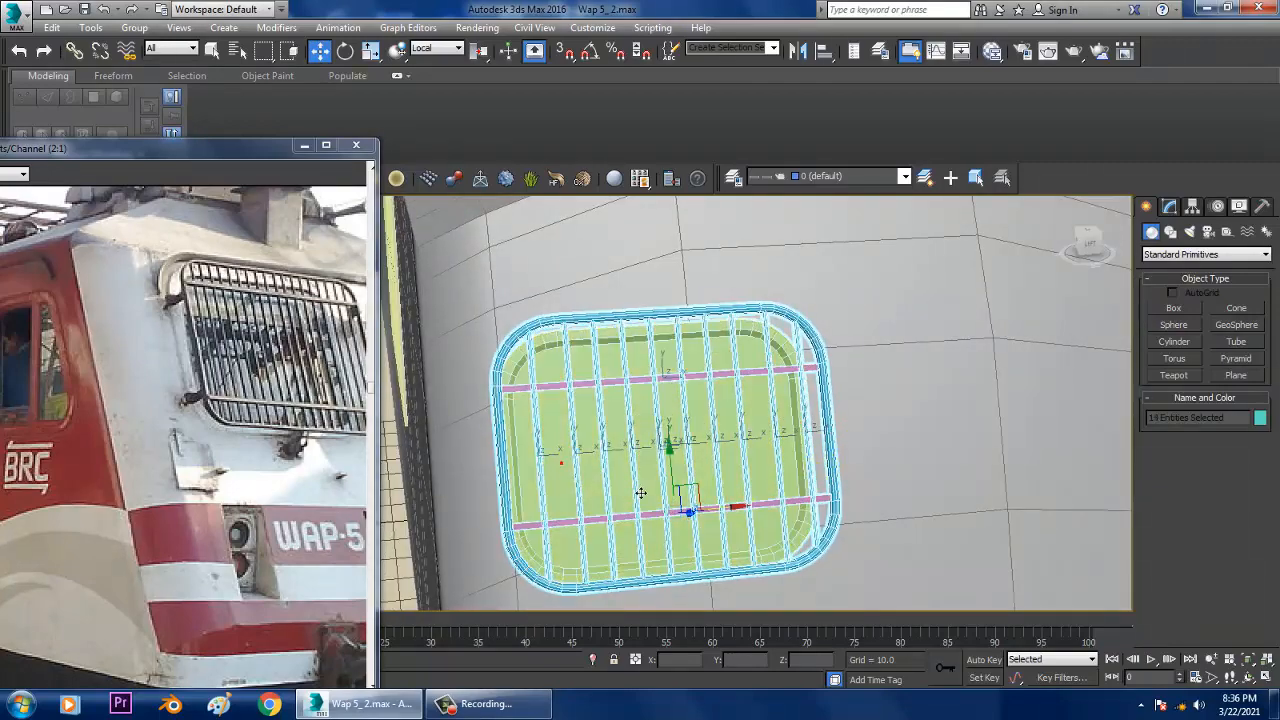
middle_click_drag(686, 446, 749, 503, "alt")
mouse_move(749, 503)
left_mouse_down()
mouse_move(773, 514)
mouse_move(760, 497)
left_mouse_up()
middle_click_drag(760, 497, 661, 470, "alt")
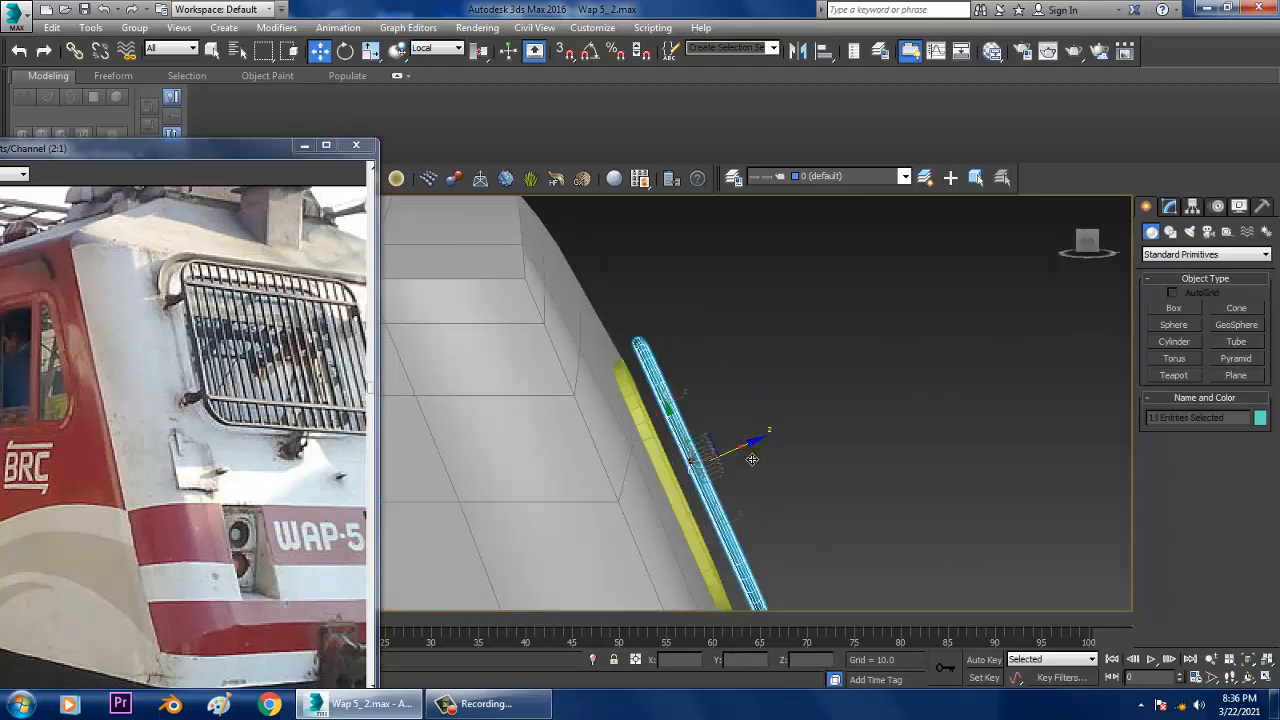
left_click_drag(748, 459, 746, 460)
middle_click_drag(746, 460, 703, 449, "alt")
scroll(680, 487, "down", 4)
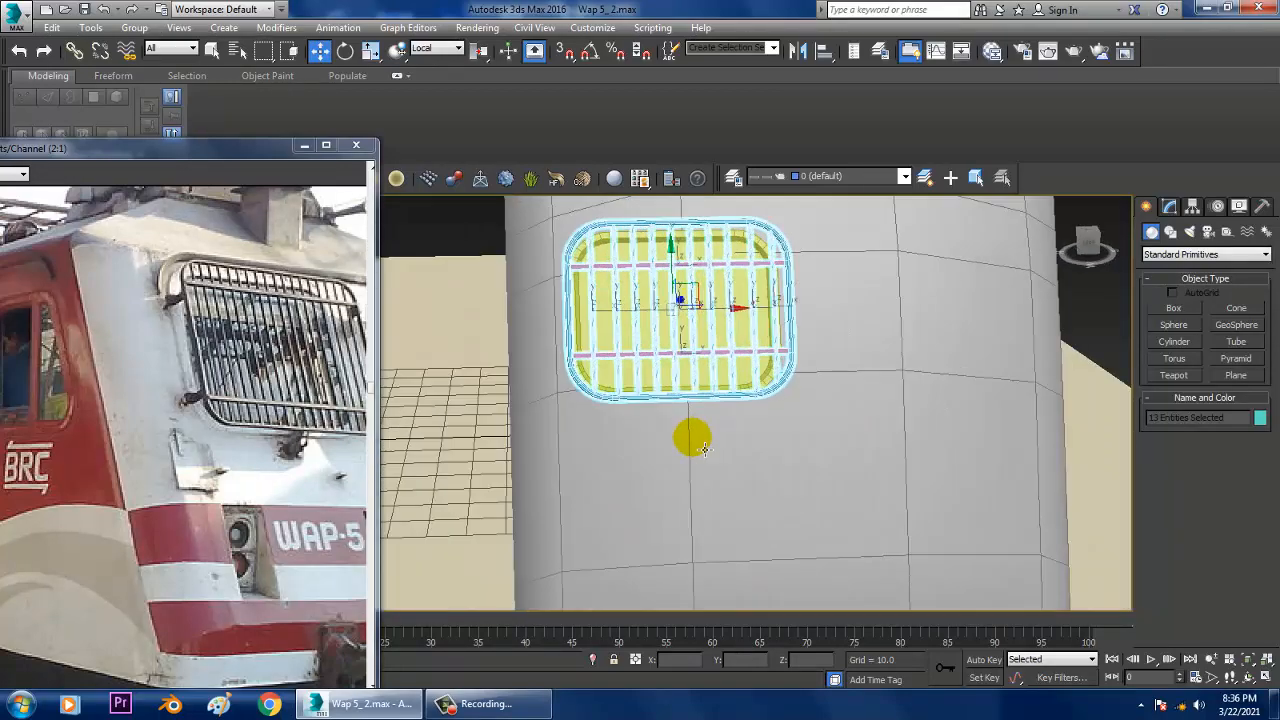
scroll(698, 449, "up", 5)
middle_click_drag(679, 396, 556, 372, "alt")
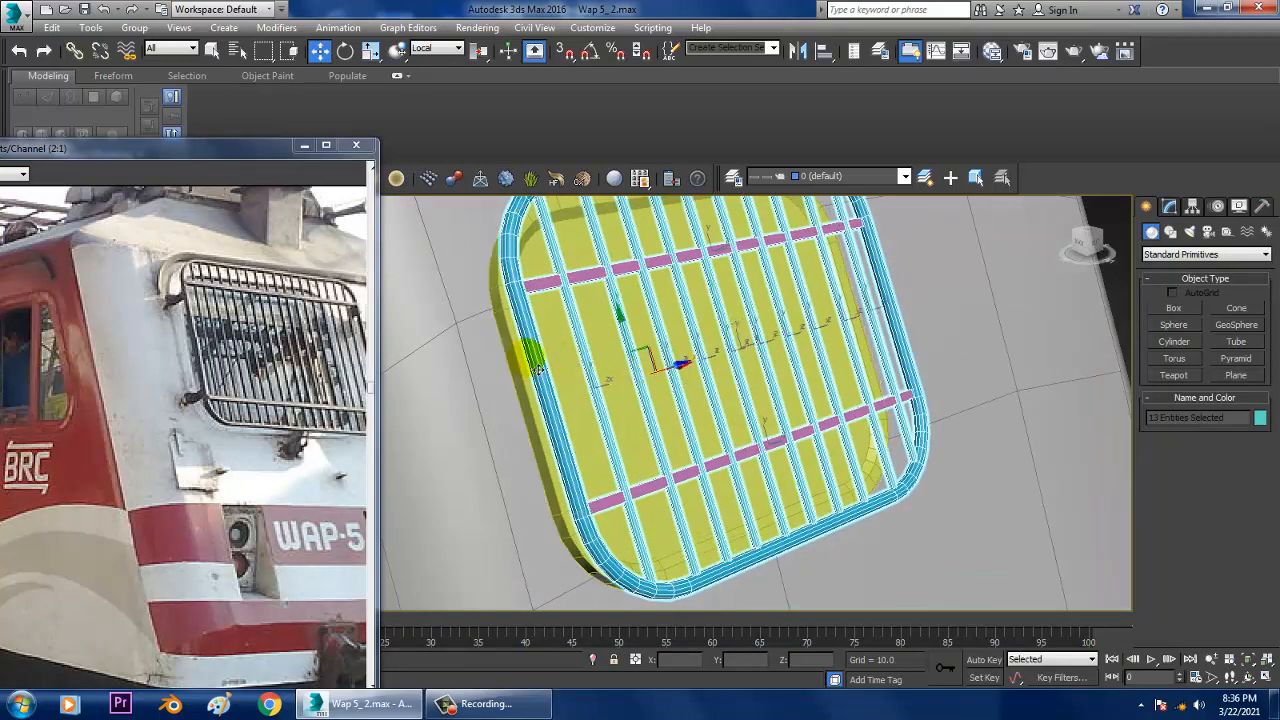
- Copy the rounded outer frame of the grille once and place the copy out to the side of the locomotive
left_click(540, 364)
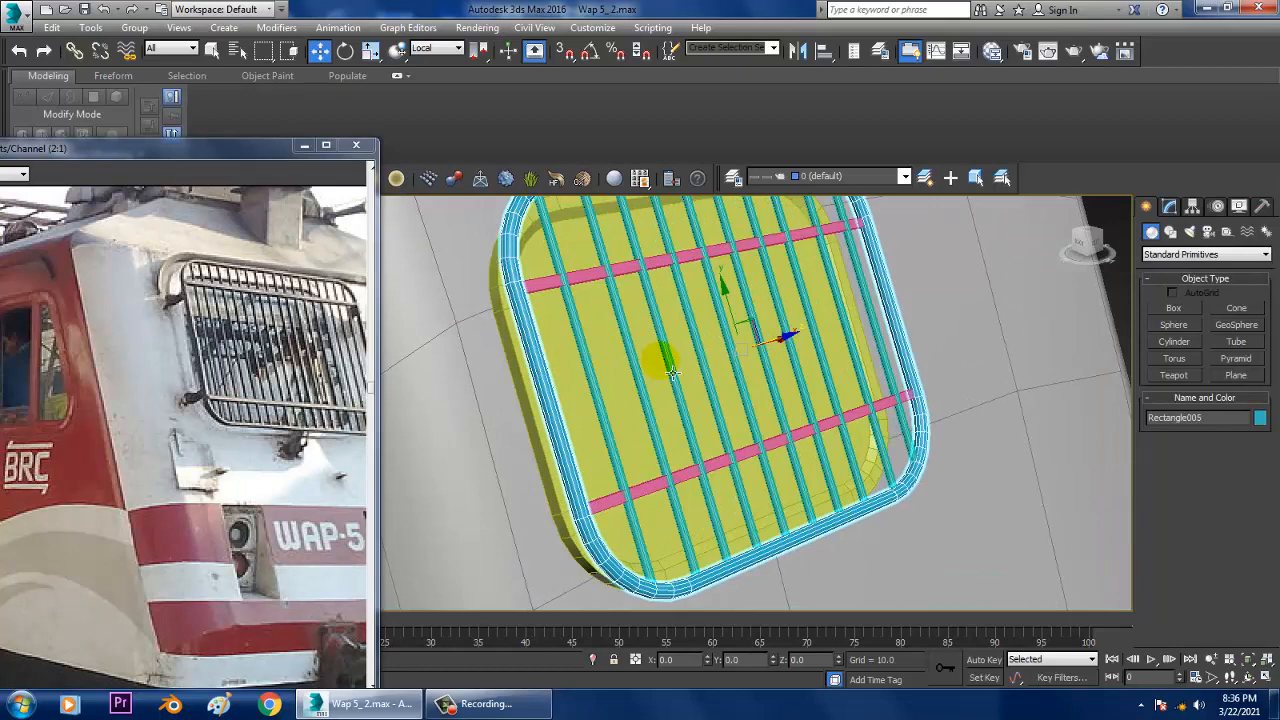
middle_click_drag(672, 372, 743, 405, "alt")
scroll(775, 401, "down", 4)
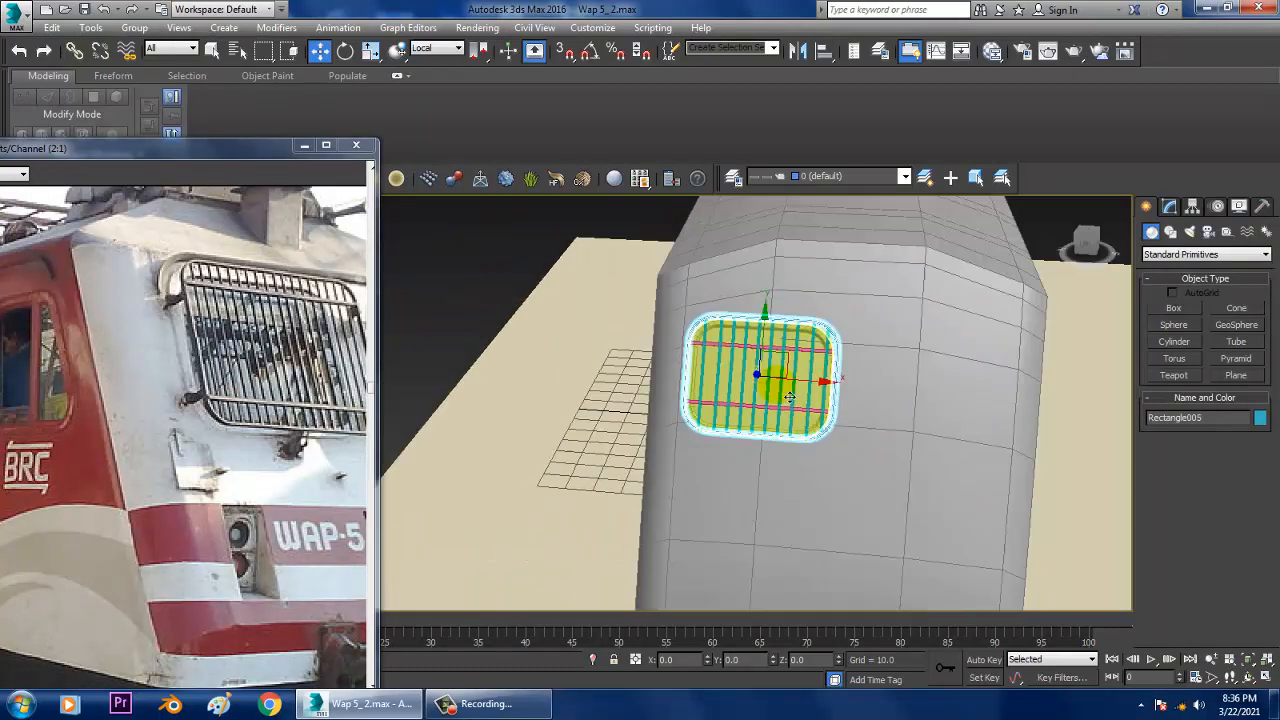
left_click_drag(815, 396, 429, 373, "shift")
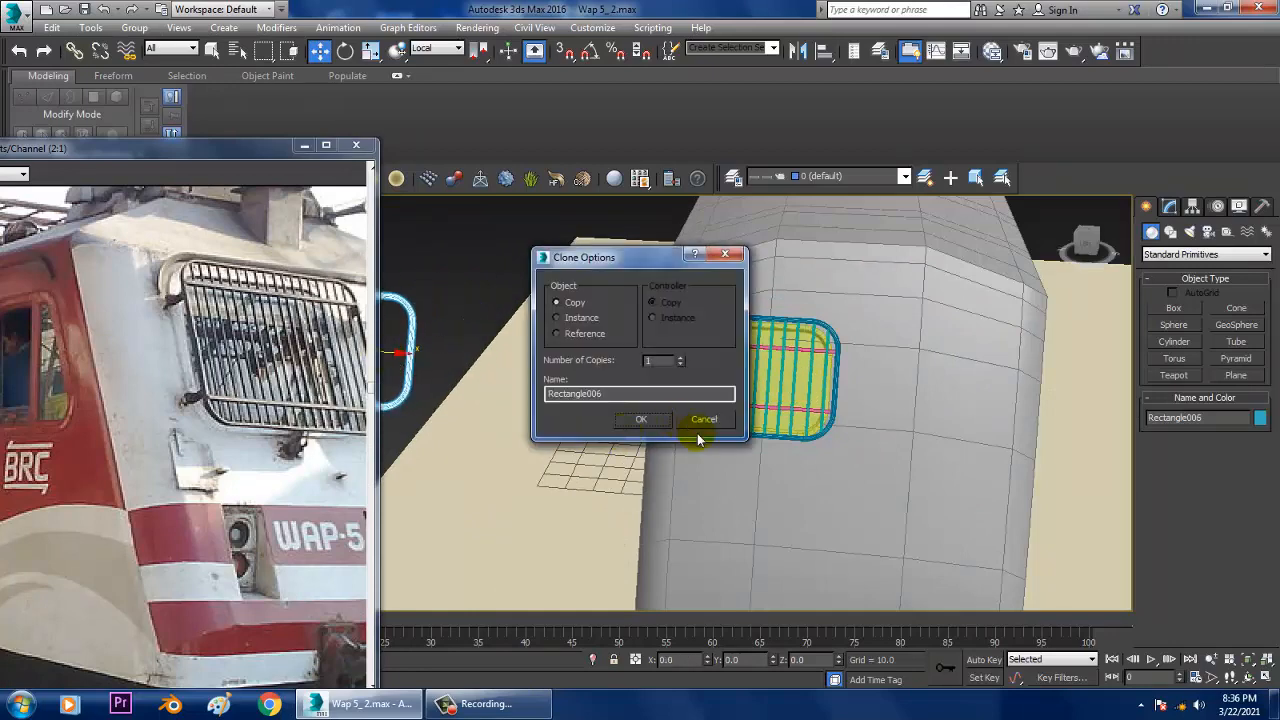
left_click(653, 421)
mouse_move(794, 394)
middle_mouse_down("alt")
mouse_move(894, 380)
mouse_move(709, 371)
mouse_move(840, 366)
mouse_move(676, 367)
middle_mouse_up("alt")
- Convert the original rounded grille frame on the windshield to an Editable Poly
left_click(700, 342)
scroll(690, 335, "up", 5)
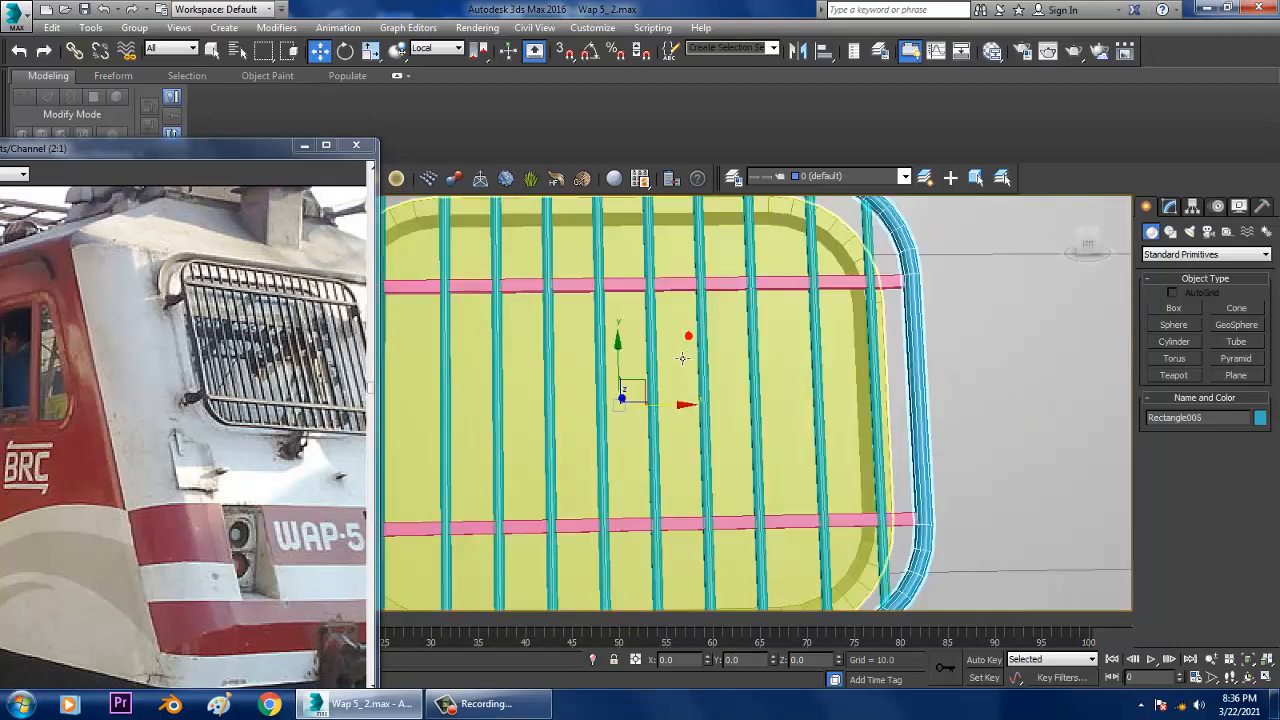
scroll(663, 349, "down", 4)
scroll(740, 352, "up", 3)
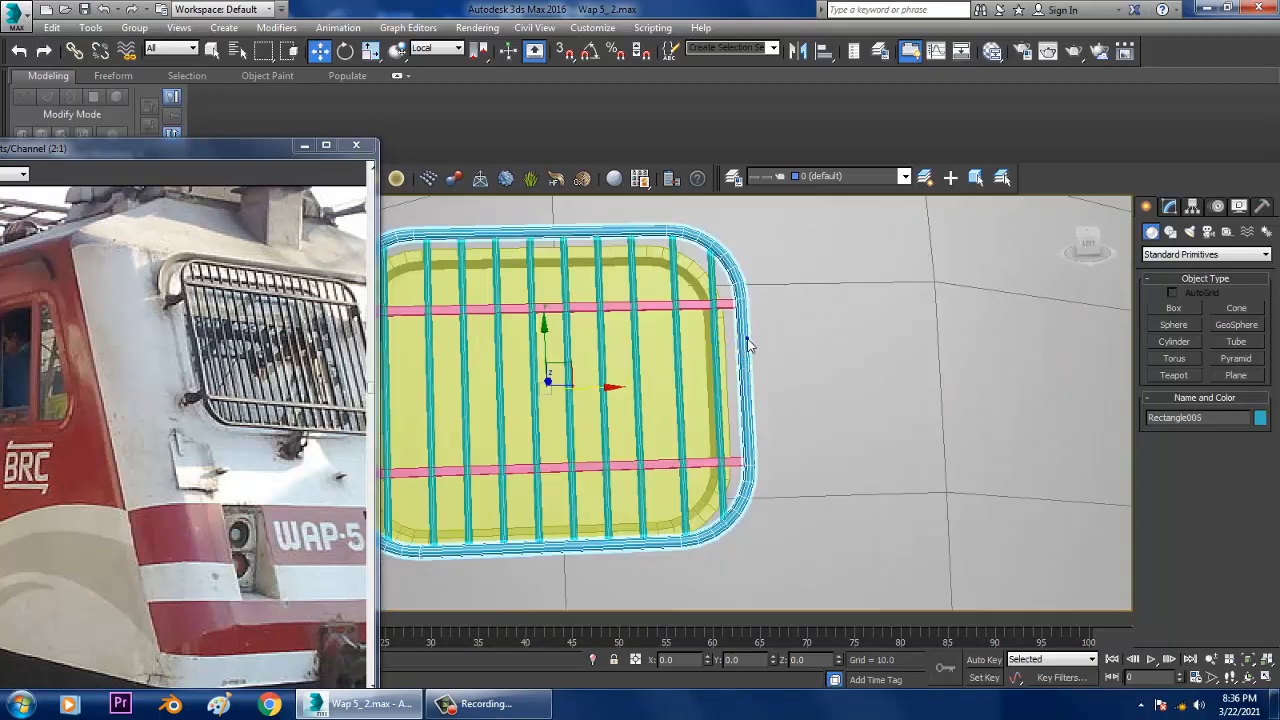
right_click(742, 336)
mouse_move(828, 496)
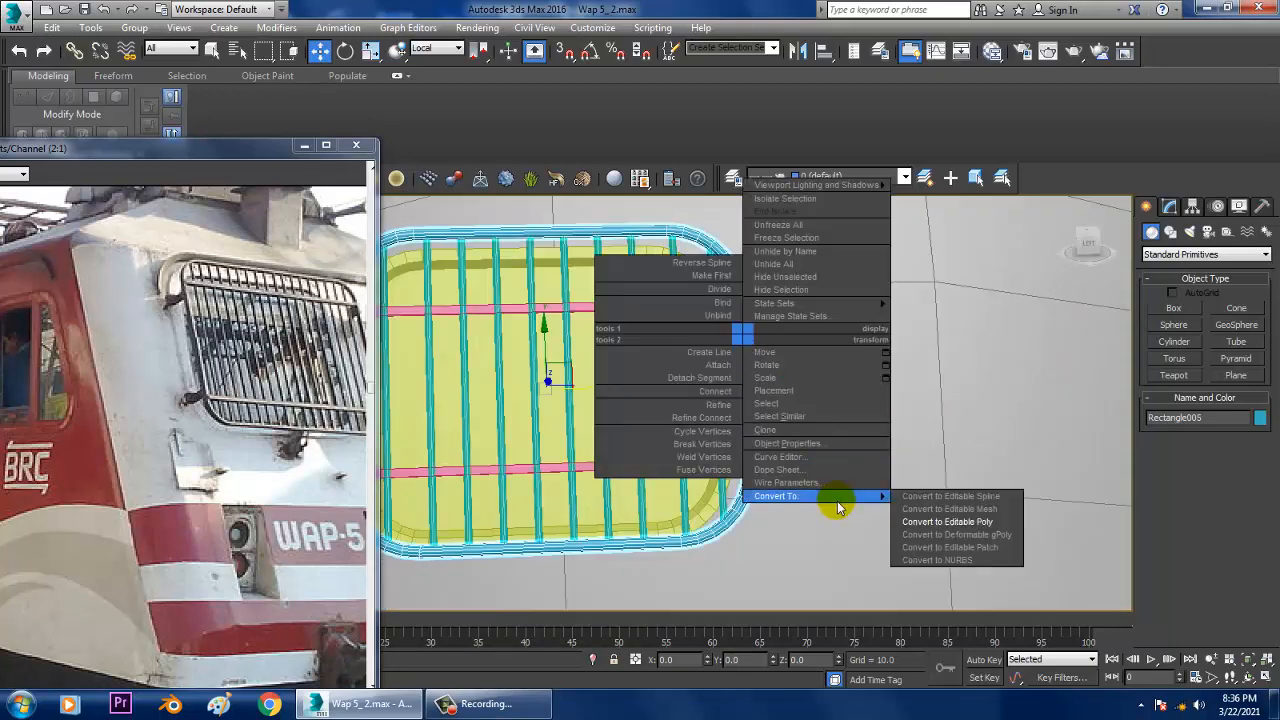
left_click(975, 522)
- Add Swift Loop edge loops across both side tubes of the frame near the upper and lower corners
scroll(688, 372, "down", 2)
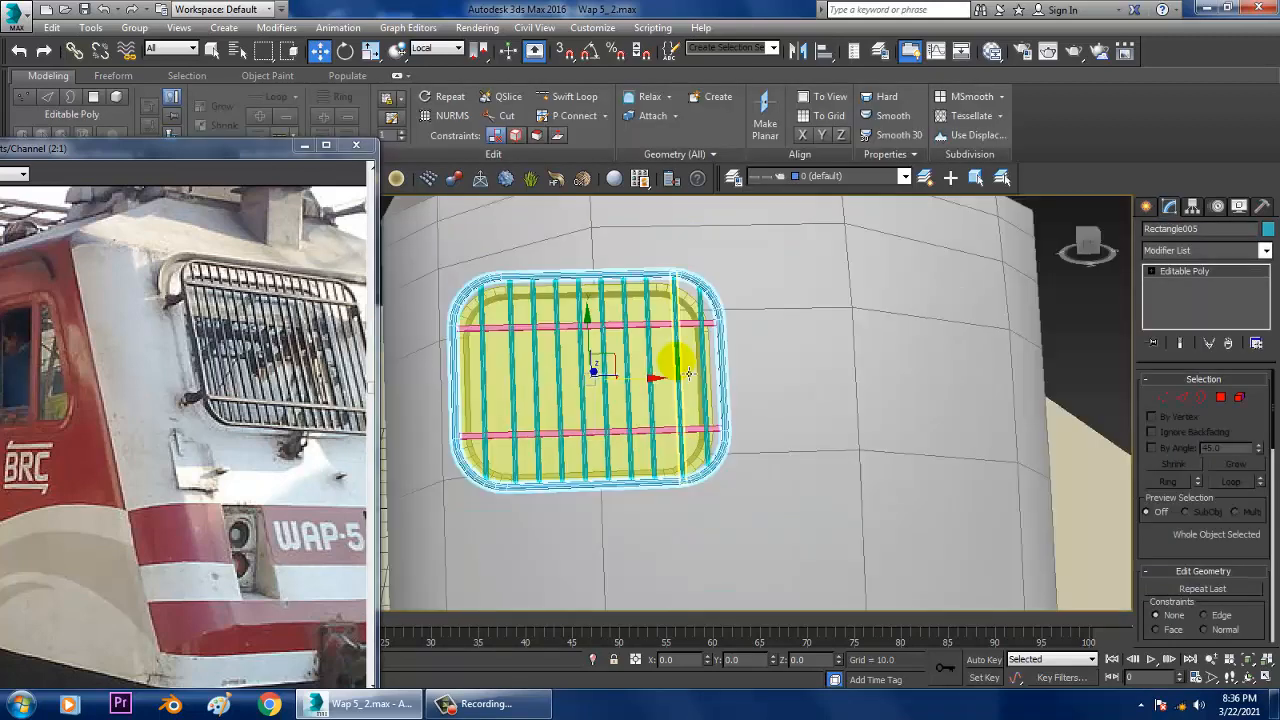
scroll(689, 373, "down", 3)
mouse_move(692, 373)
middle_mouse_down("alt")
mouse_move(746, 352)
mouse_move(698, 362)
middle_mouse_up("alt")
scroll(732, 362, "up", 3)
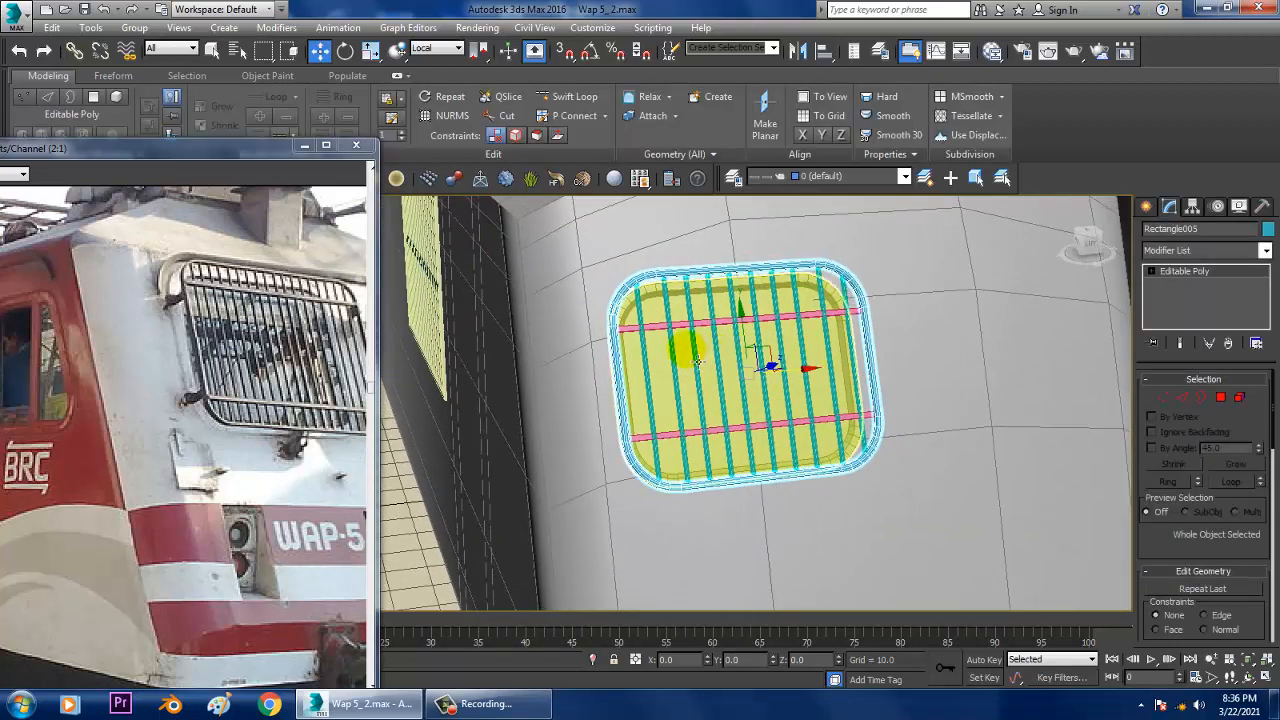
scroll(697, 361, "up", 4)
left_click(560, 96)
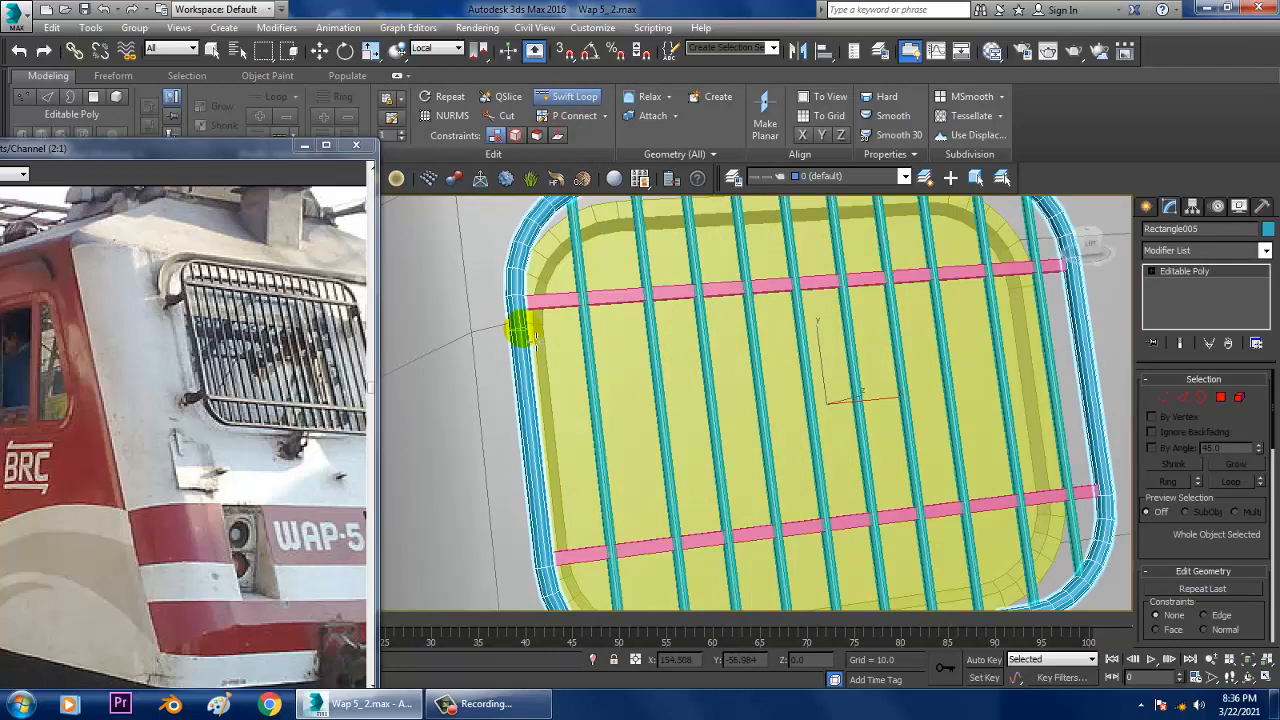
left_click(524, 355)
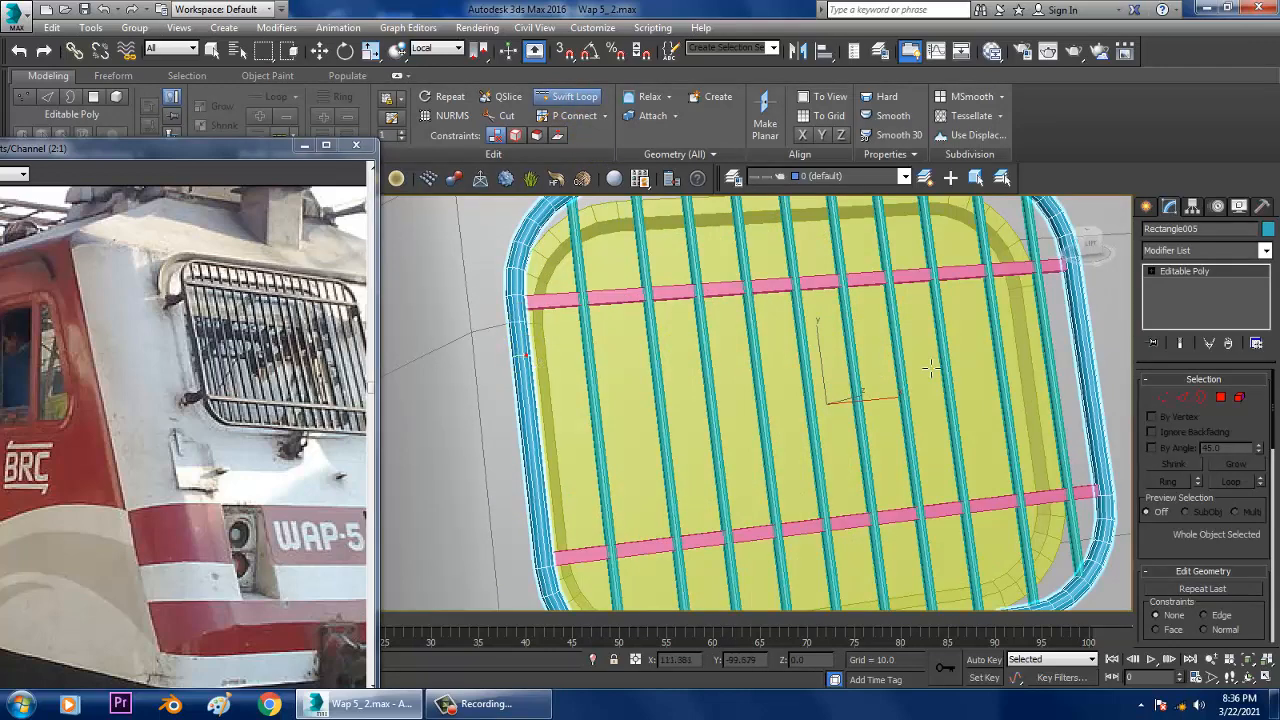
left_click(1079, 304)
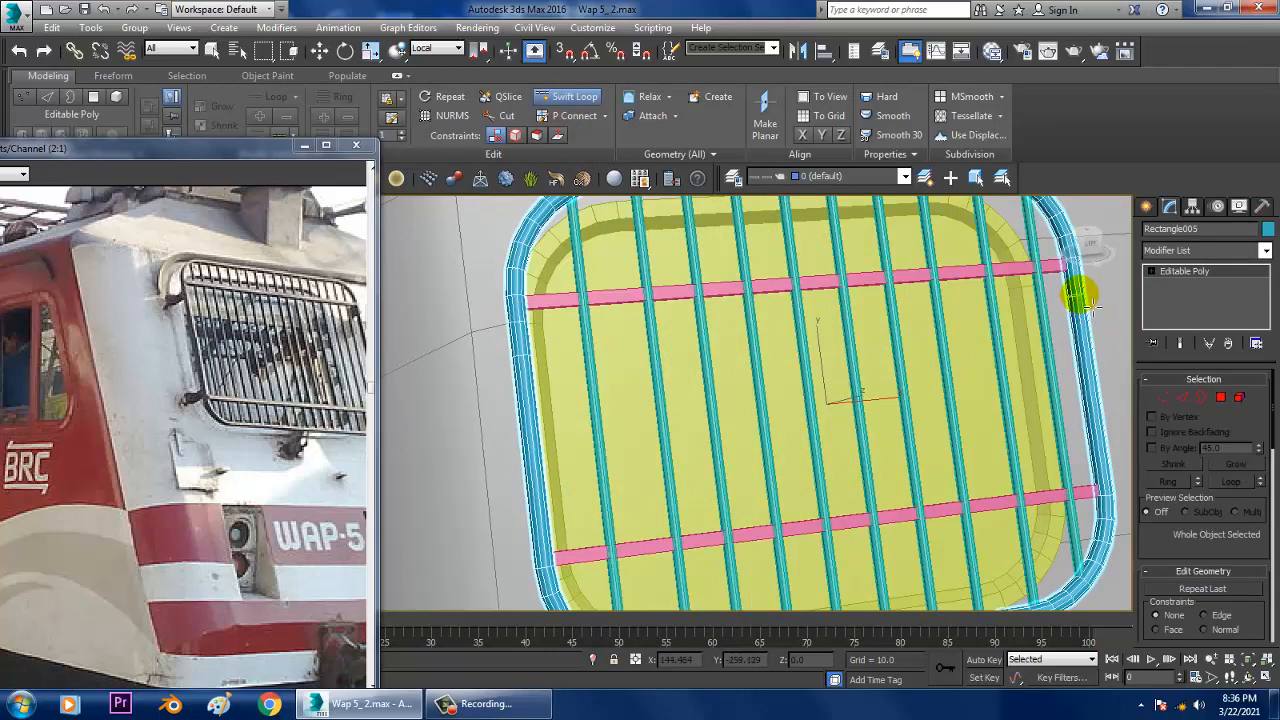
left_click(1099, 329)
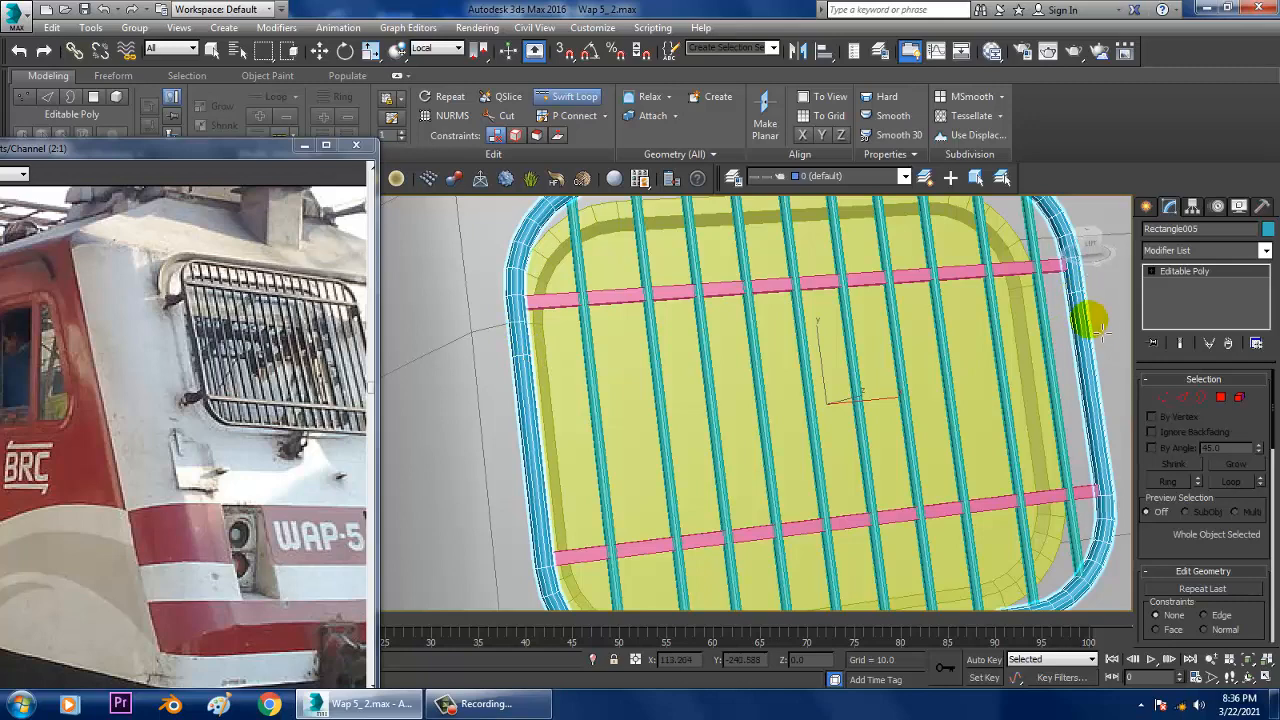
left_click(546, 541)
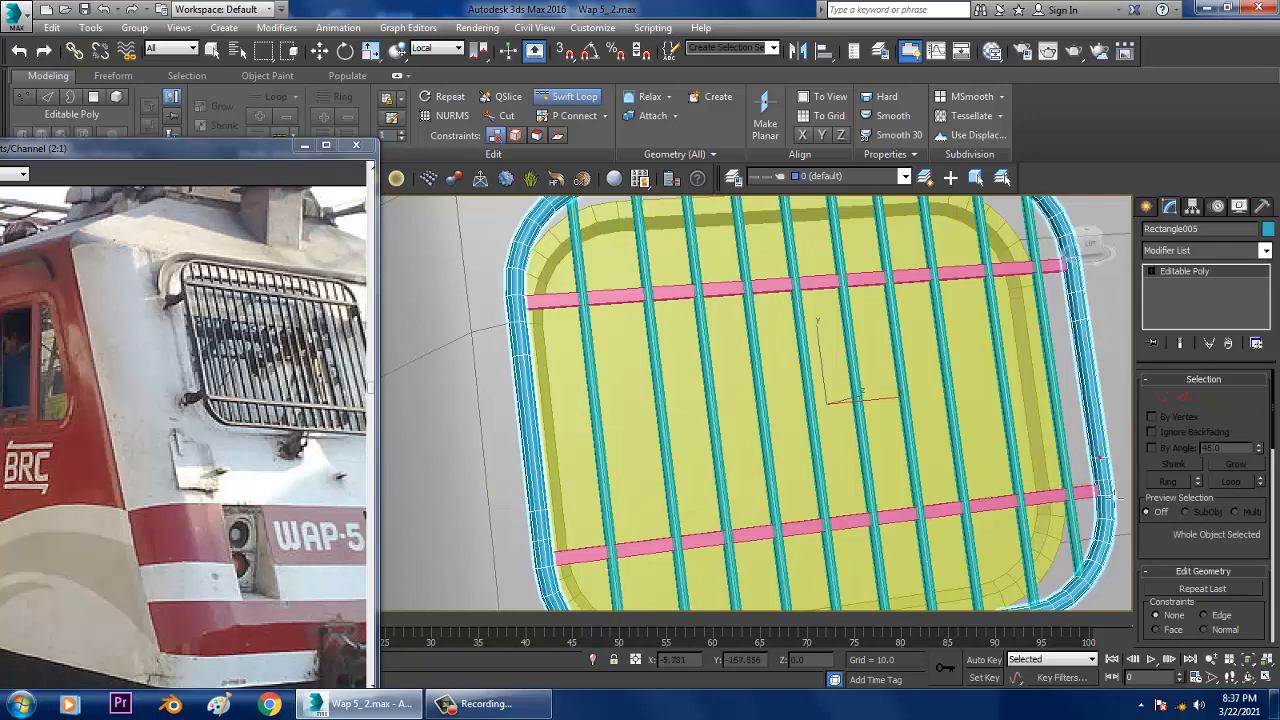
key("w")
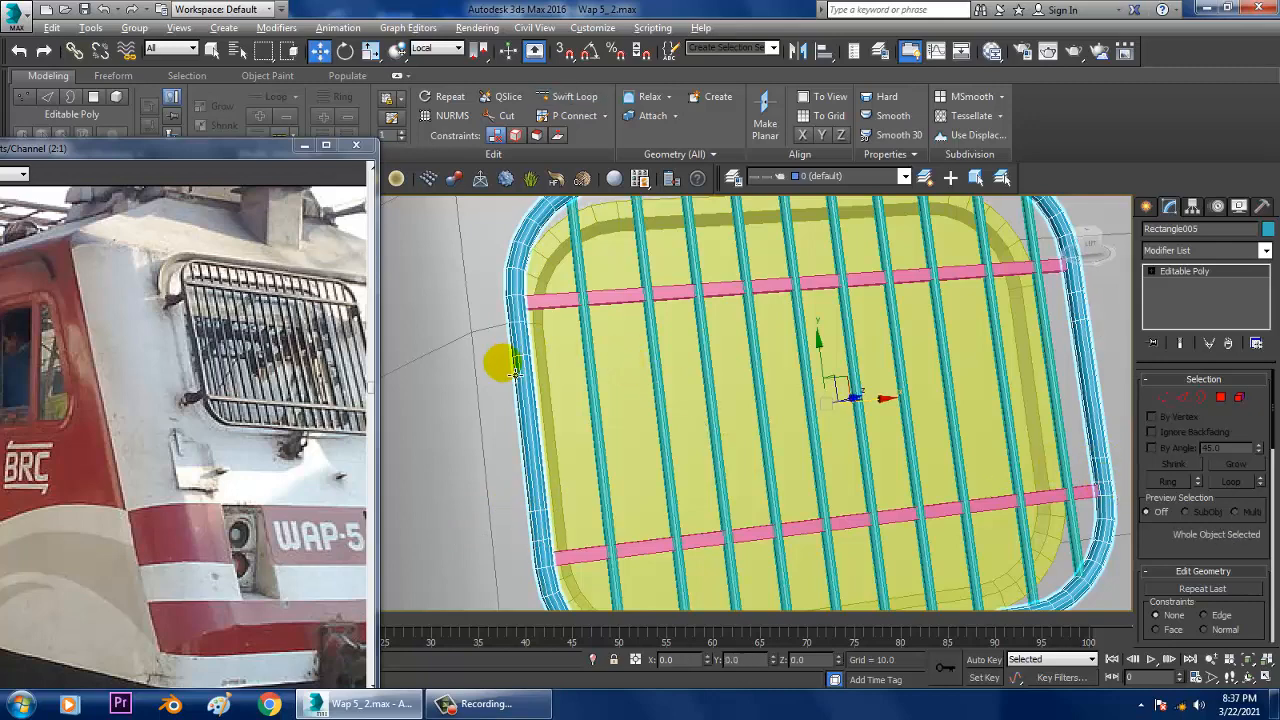
- Isolate the frame and select adjacent rear polygons on one side tube just below its upper corner
key("alt+q")
middle_click_drag(520, 362, 814, 341, "alt")
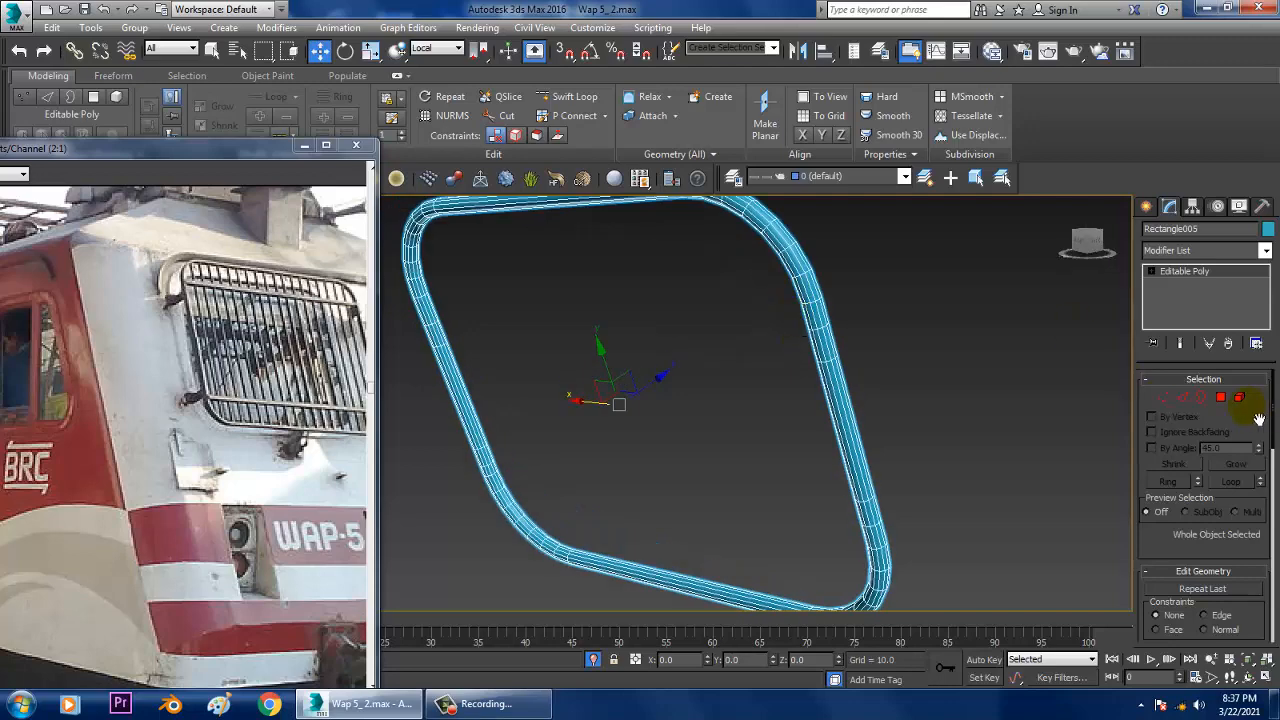
left_click(1221, 398)
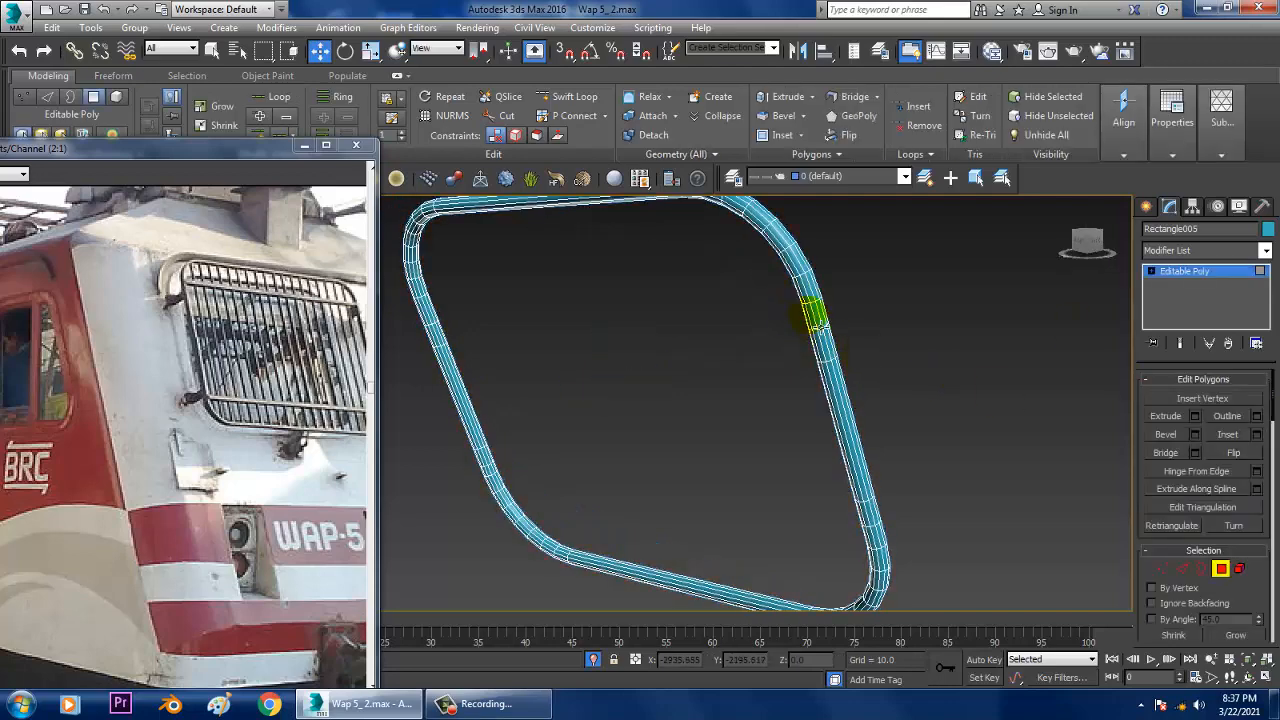
scroll(810, 308, "up", 5)
left_click(820, 336)
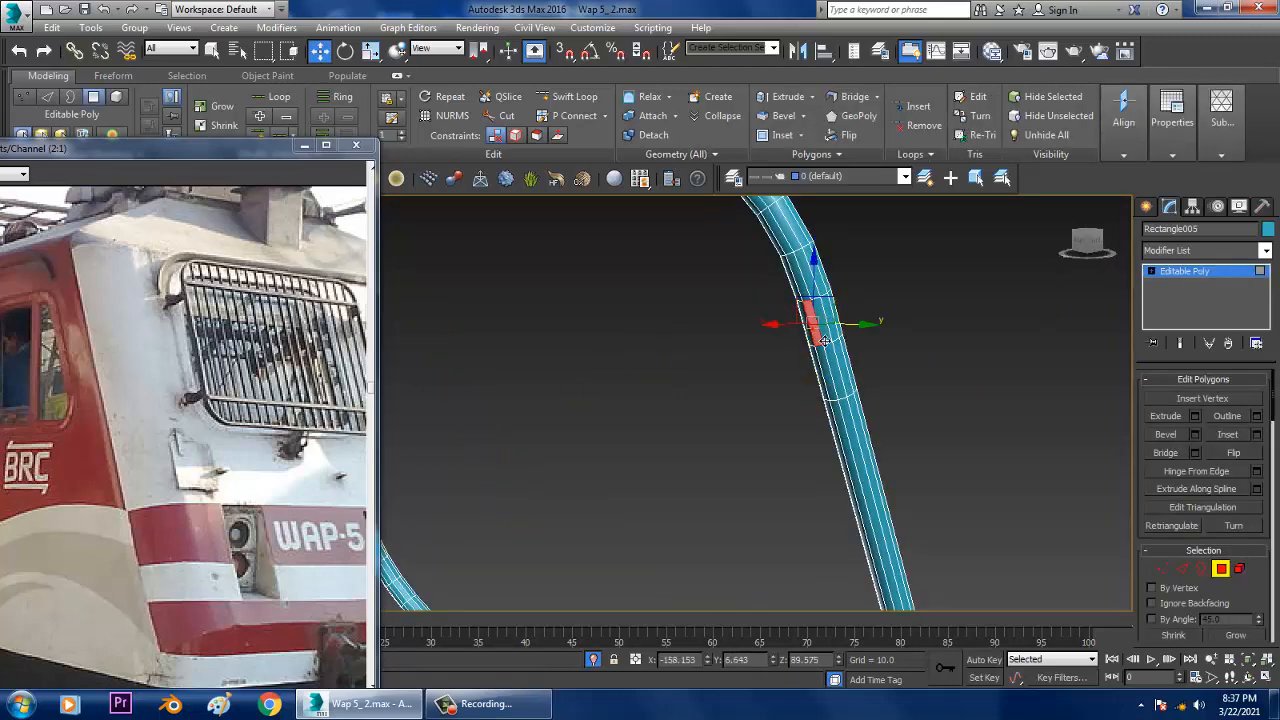
scroll(777, 337, "up", 4)
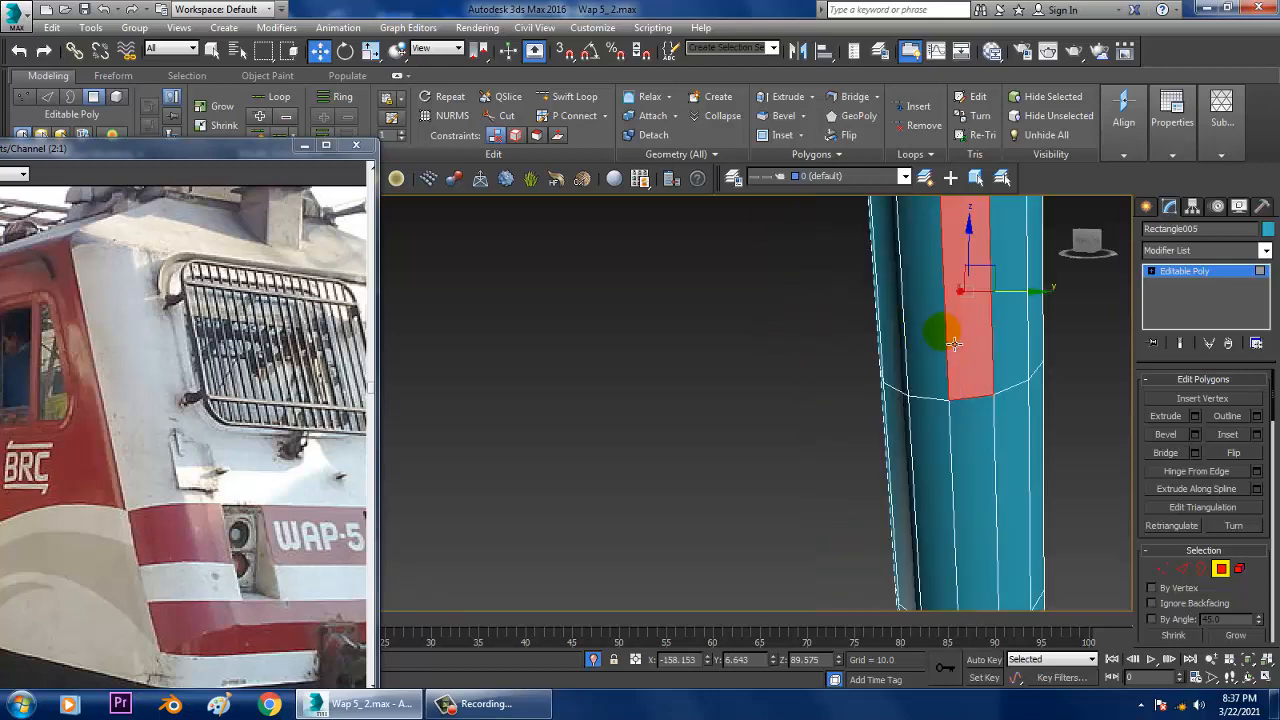
scroll(986, 466, "down", 8)
scroll(1040, 516, "up", 4)
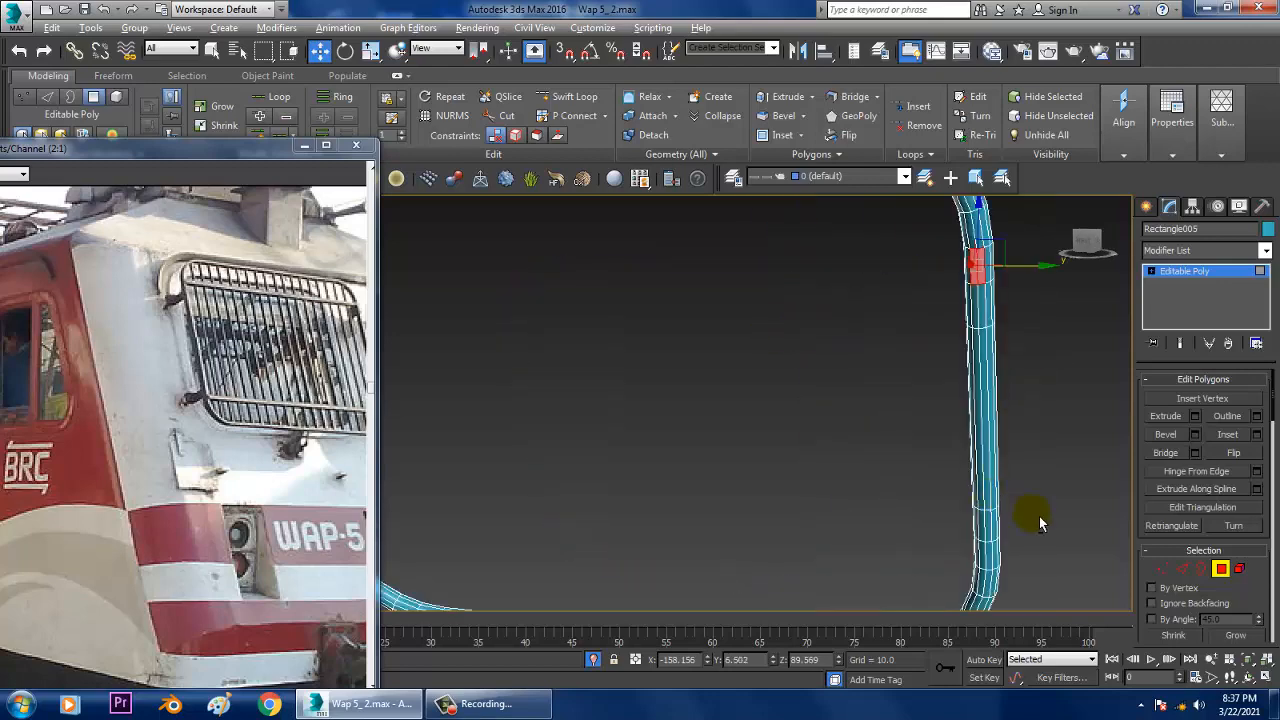
middle_click_drag(1040, 516, 908, 320)
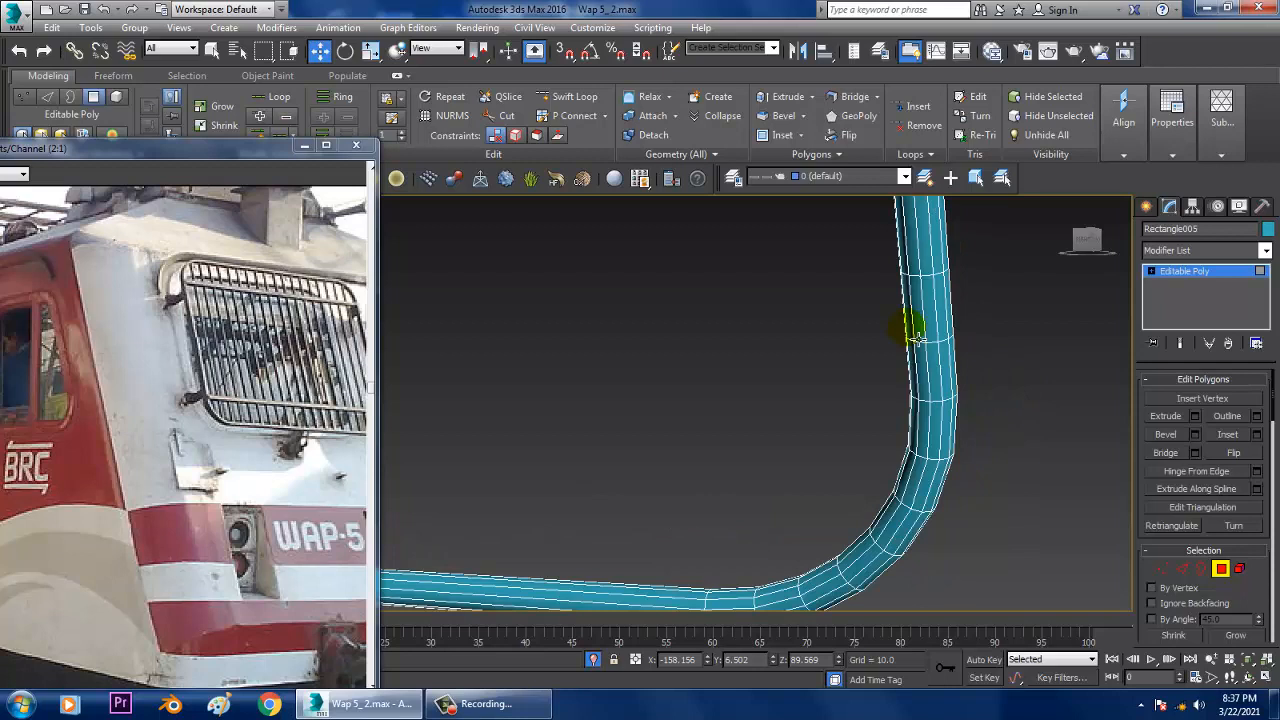
- Add the rear polygons just above the lower corner of the same side tube to the selection
left_click(944, 388, "shift")
key("ctrl+z")
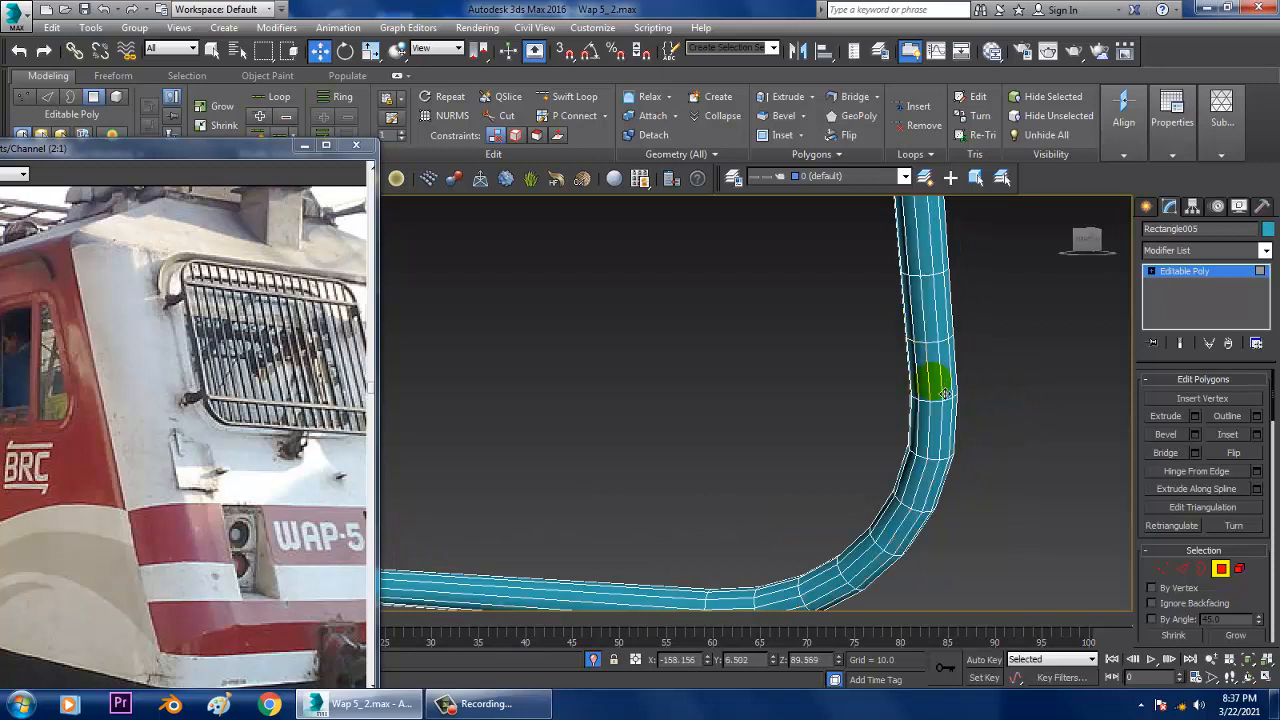
left_click(945, 395)
scroll(935, 395, "down", 5)
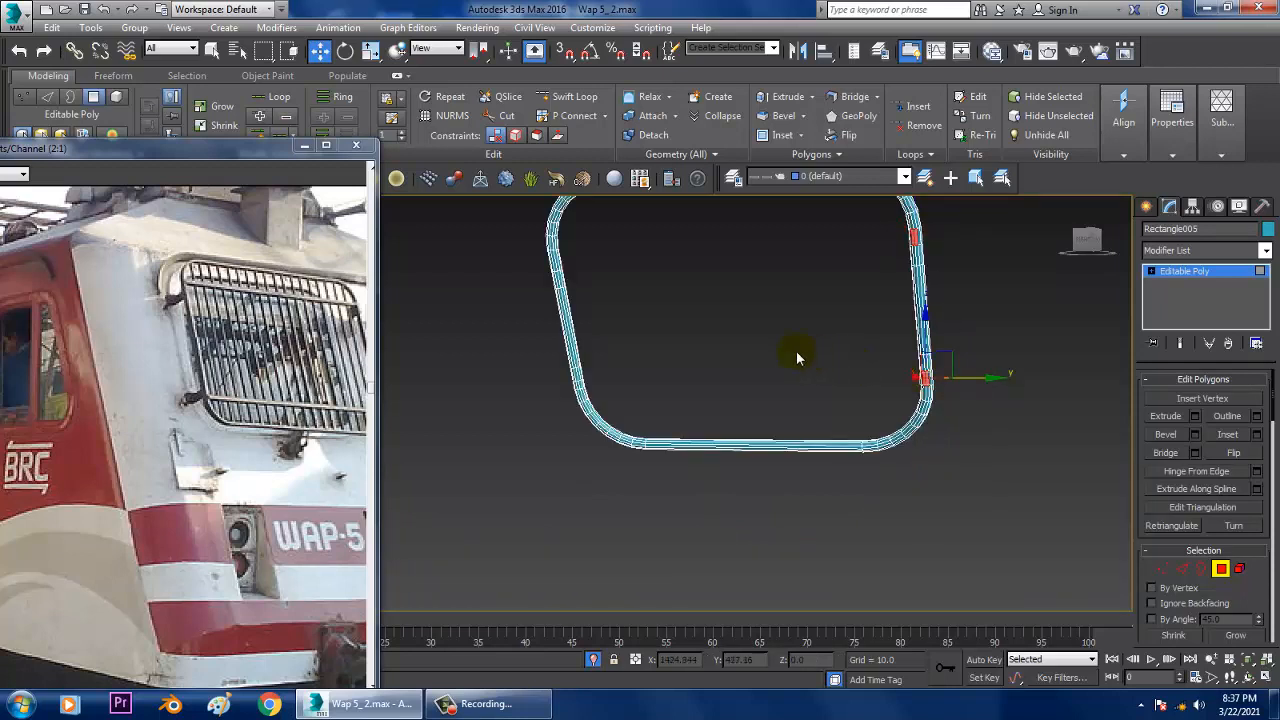
scroll(728, 346, "up", 2)
scroll(600, 355, "up", 3)
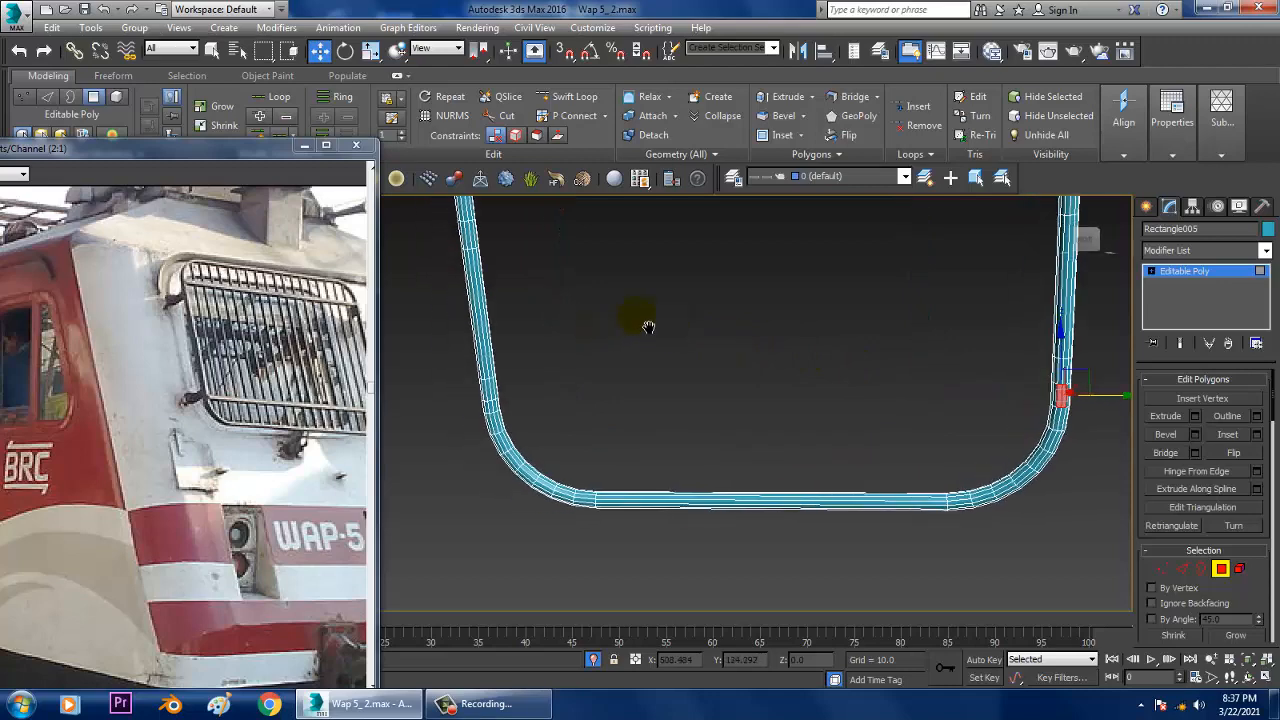
- Add the adjacent rear polygons just above the lower corner of the frame's opposite side tube to the selection
scroll(510, 432, "up", 2)
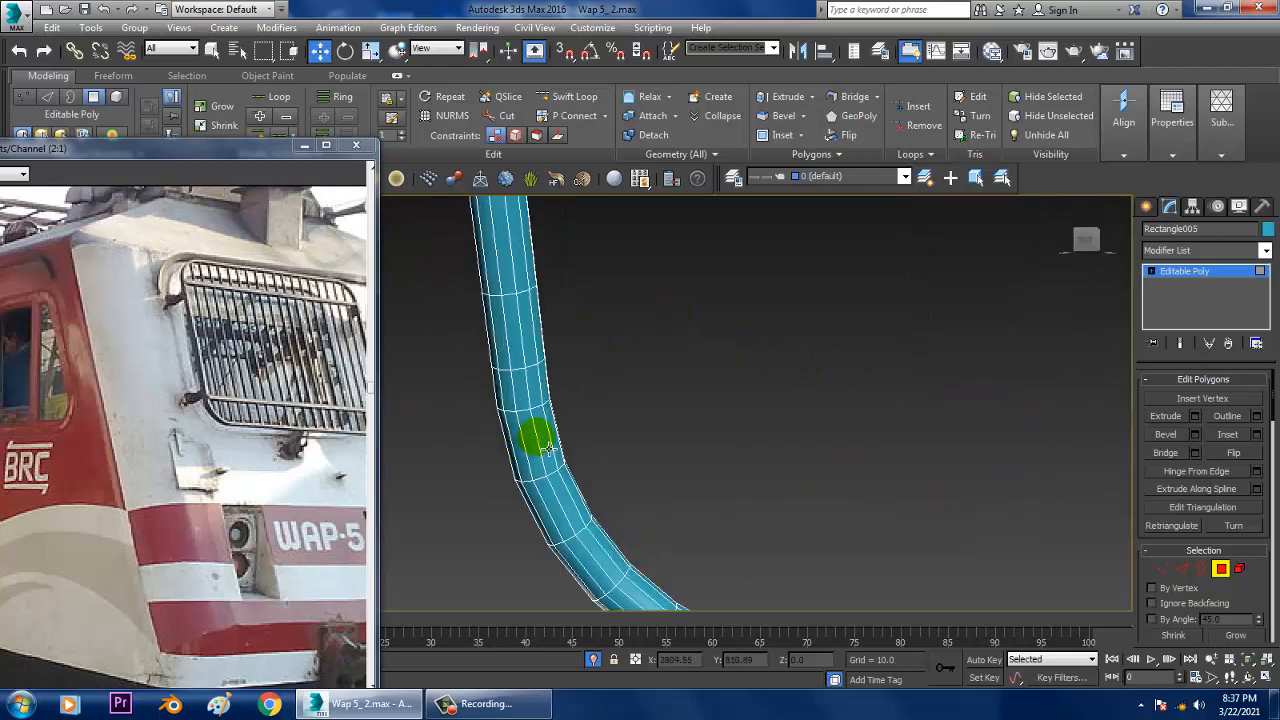
double_click(543, 456)
left_click(545, 450)
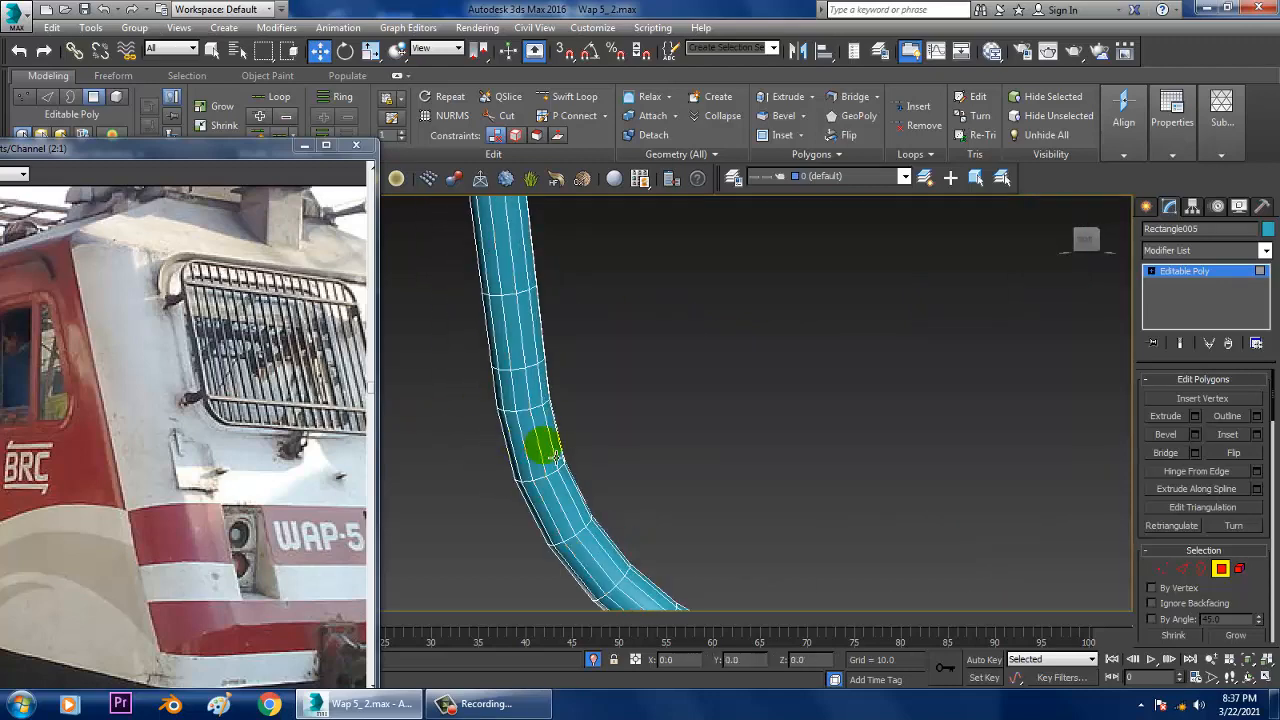
scroll(650, 440, "down", 5)
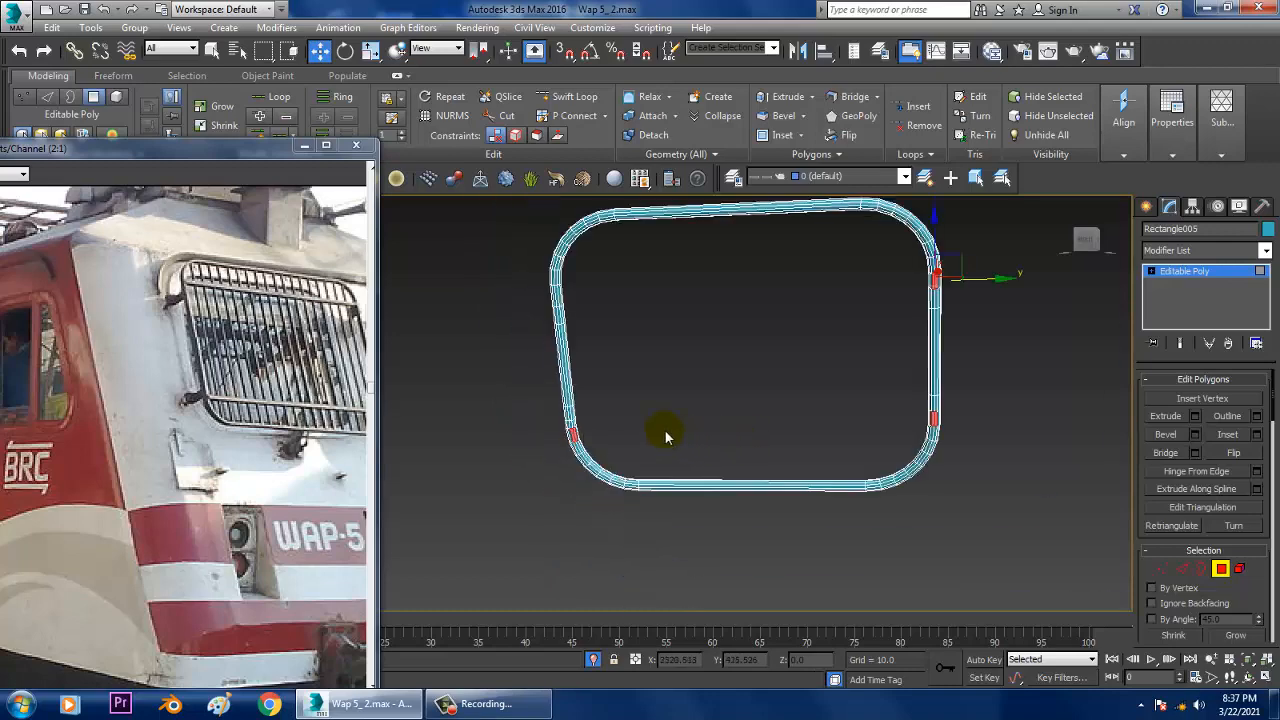
scroll(586, 431, "up", 5)
scroll(585, 432, "up", 2)
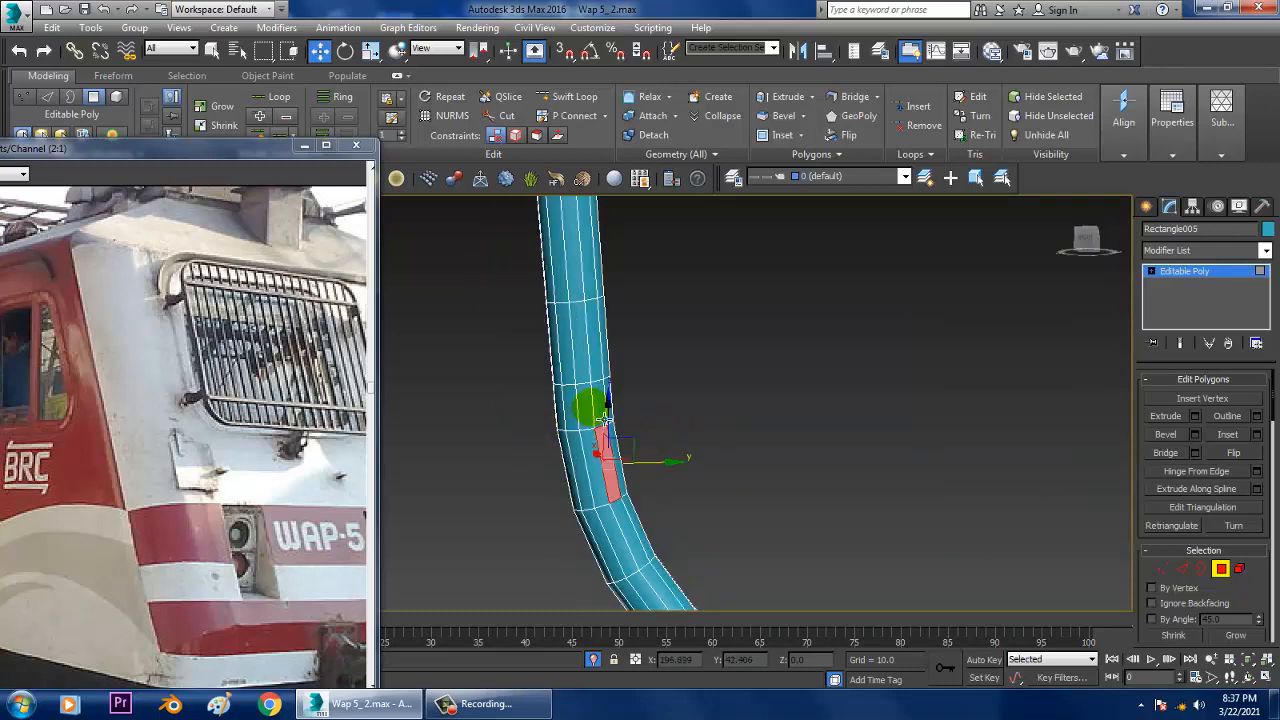
left_click(597, 368)
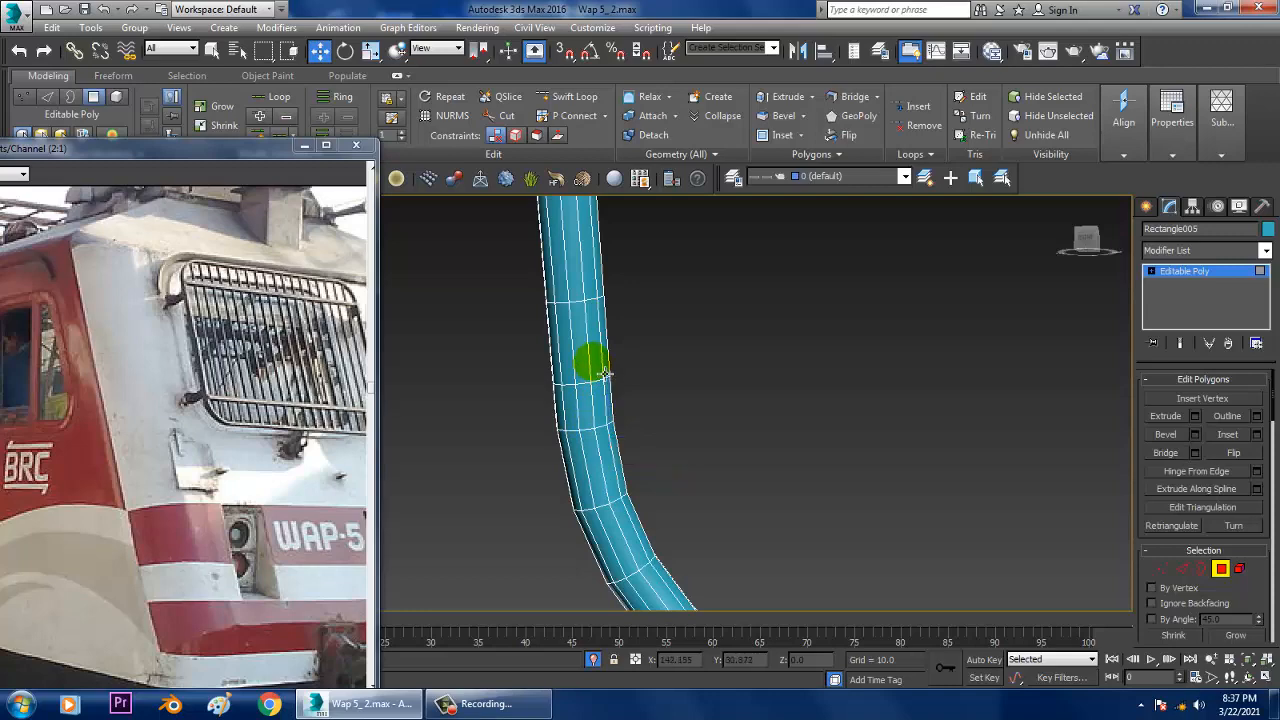
left_click(586, 363, "ctrl")
scroll(611, 367, "down", 5)
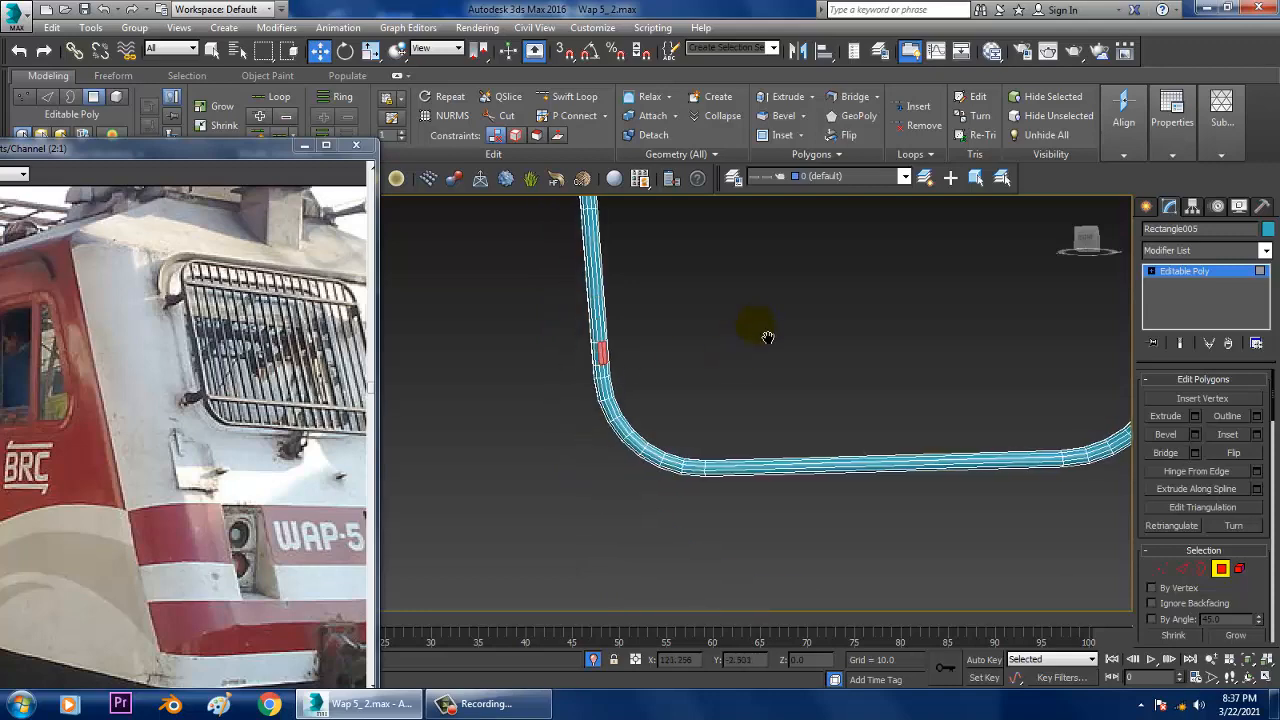
- Add the rear polygons just below the upper corner of that opposite side tube to the selection
middle_click_drag(766, 337, 694, 486)
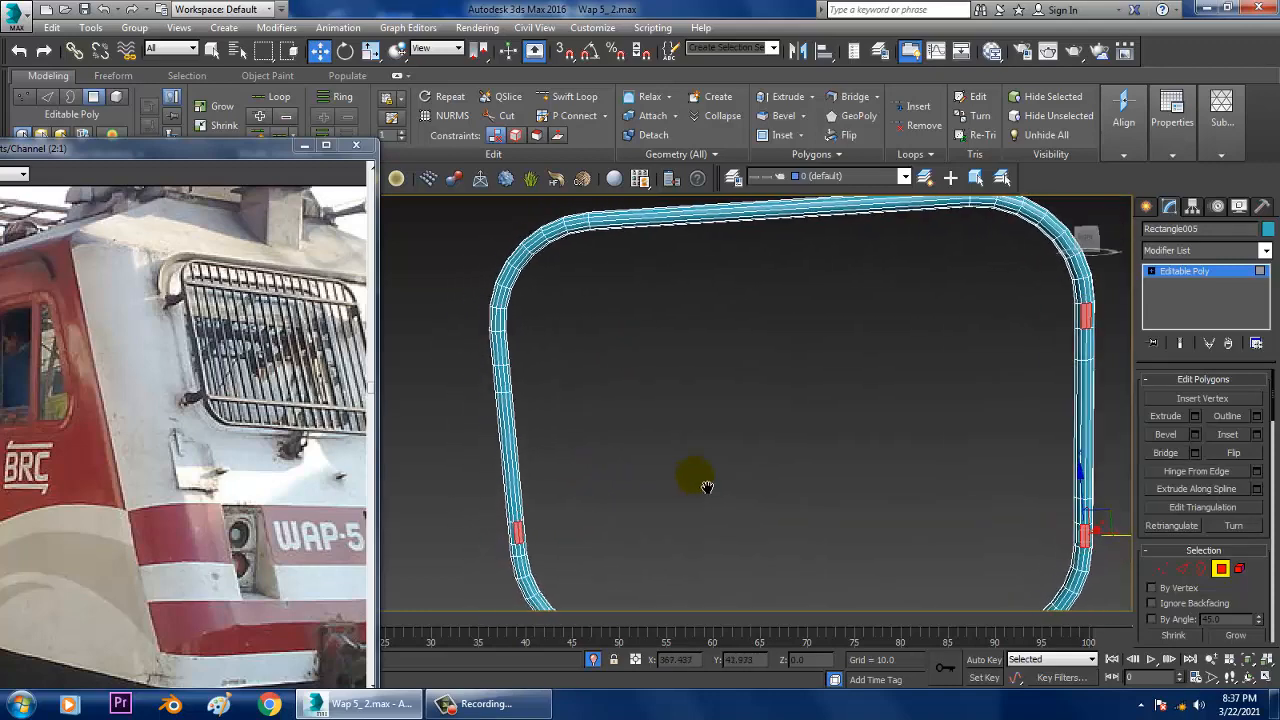
scroll(509, 357, "up", 3)
left_click(494, 350, "ctrl")
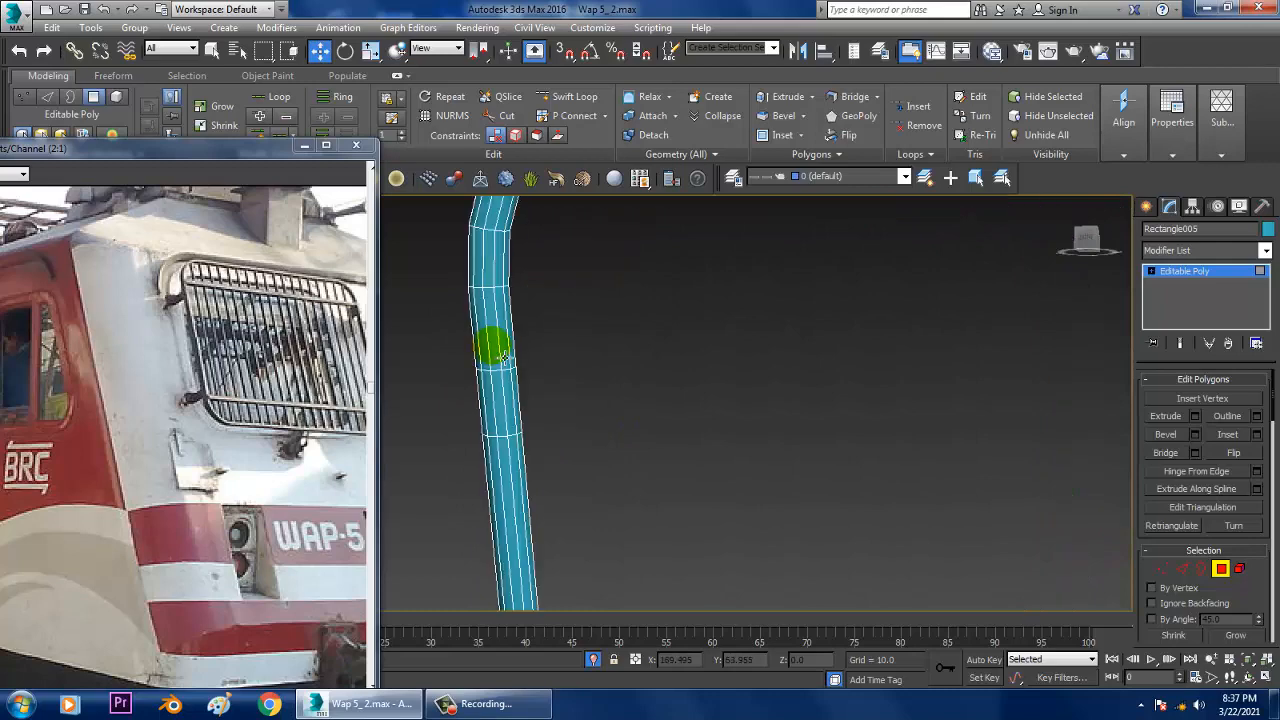
scroll(800, 380, "down", 3)
- End the isolation and extrude the selected rear polygons of the grille frame into four mounting brackets reaching toward the windshield
middle_click_drag(956, 405, 881, 426, "alt")
scroll(809, 432, "down", 4)
right_click(965, 356)
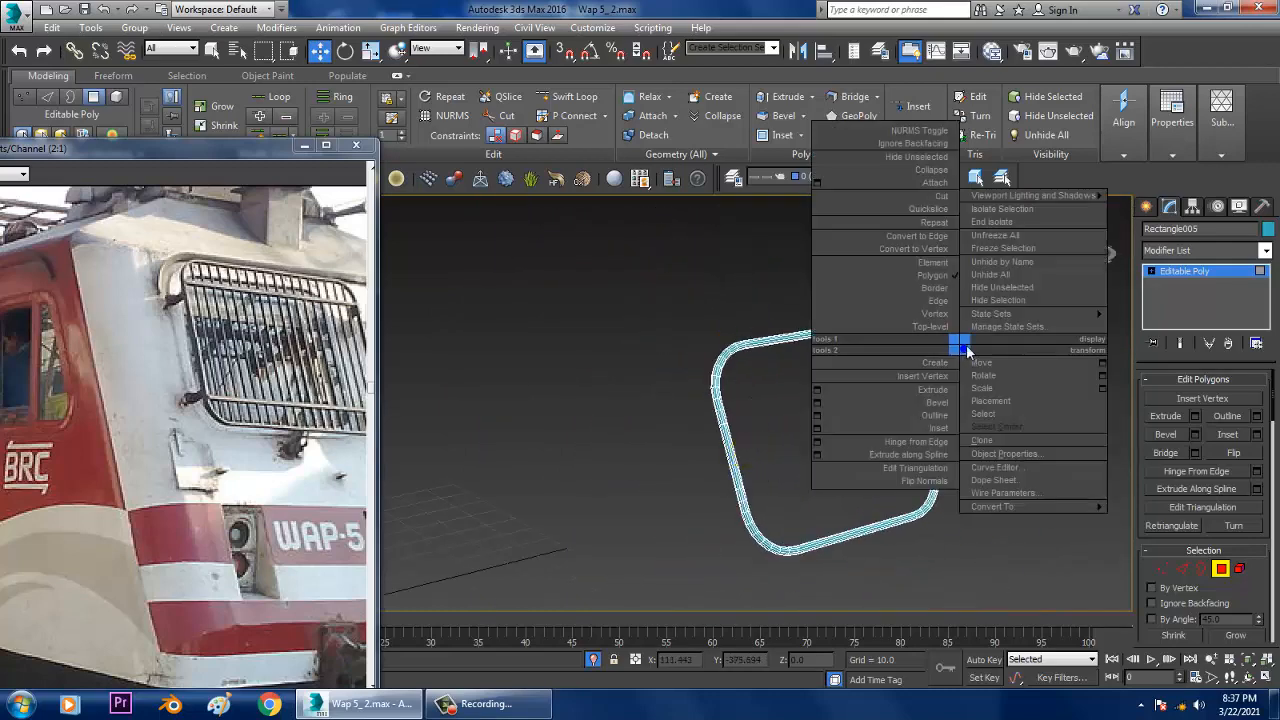
left_click(988, 220)
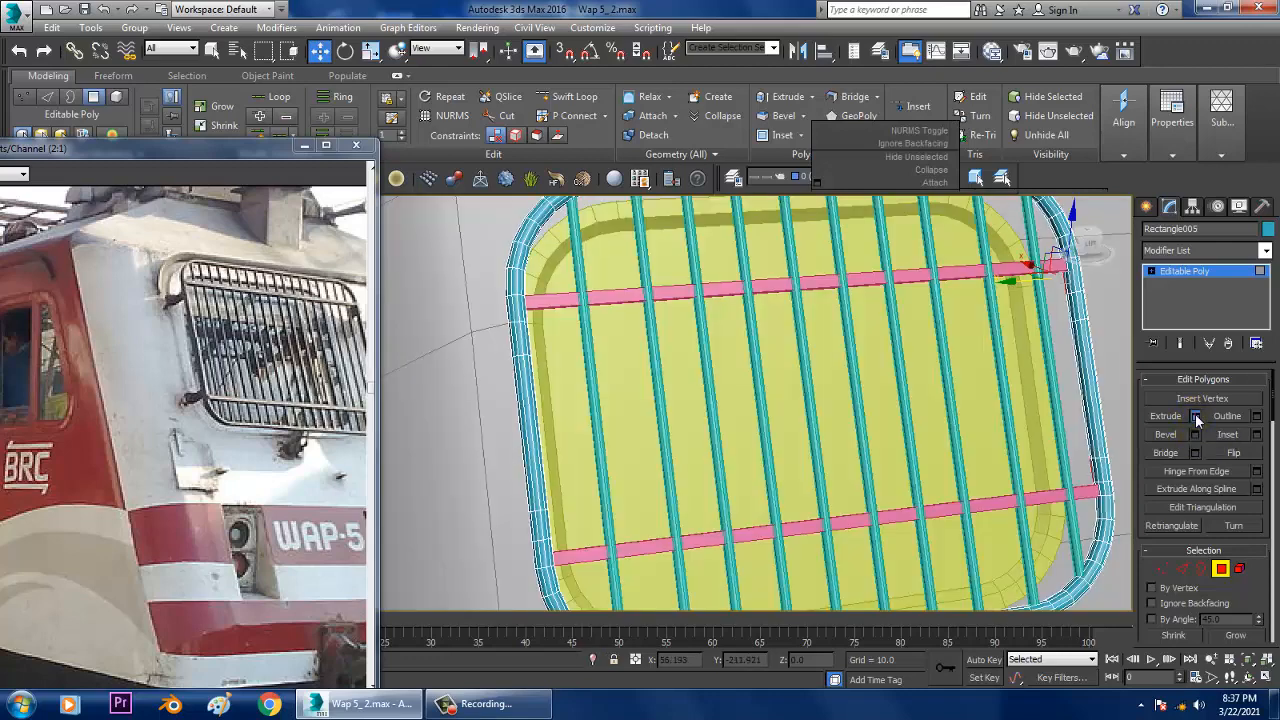
left_click(1195, 416)
left_click(628, 459)
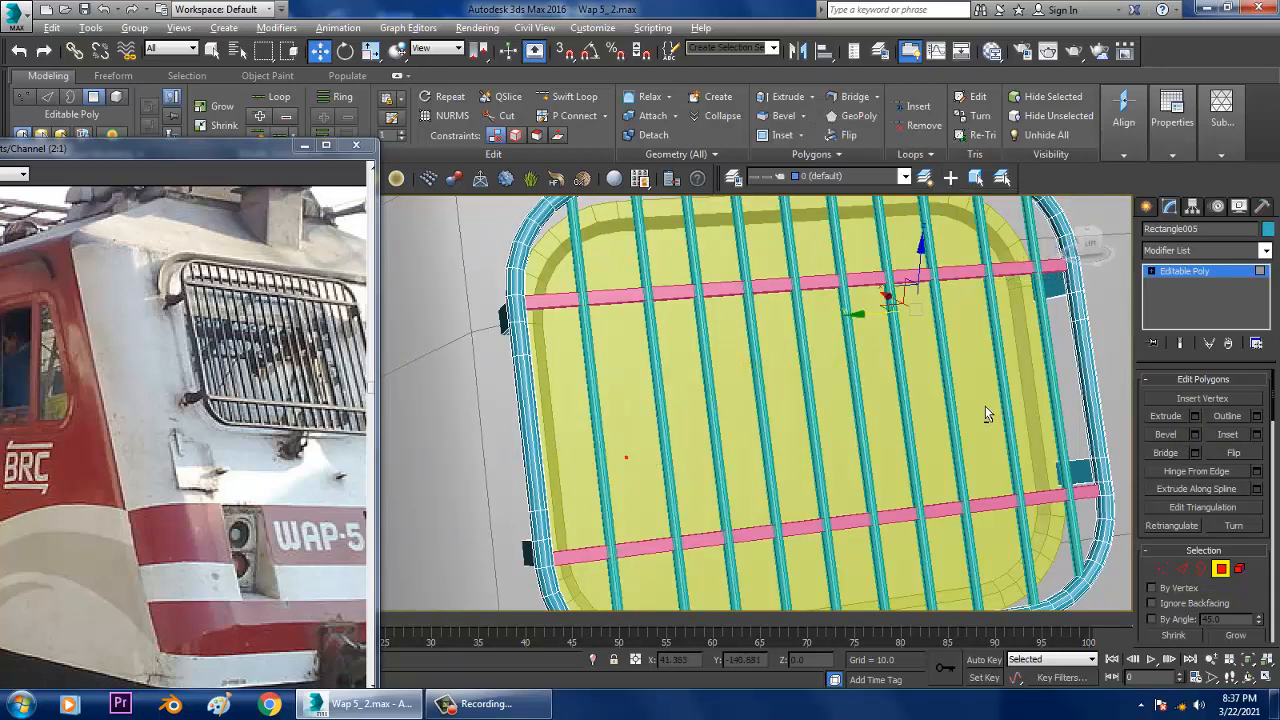
- Select the end vertices of both mounting brackets on one side tube in wireframe view and shift them slightly sideways along Y
middle_click_drag(985, 406, 792, 369, "alt")
scroll(868, 385, "down", 4)
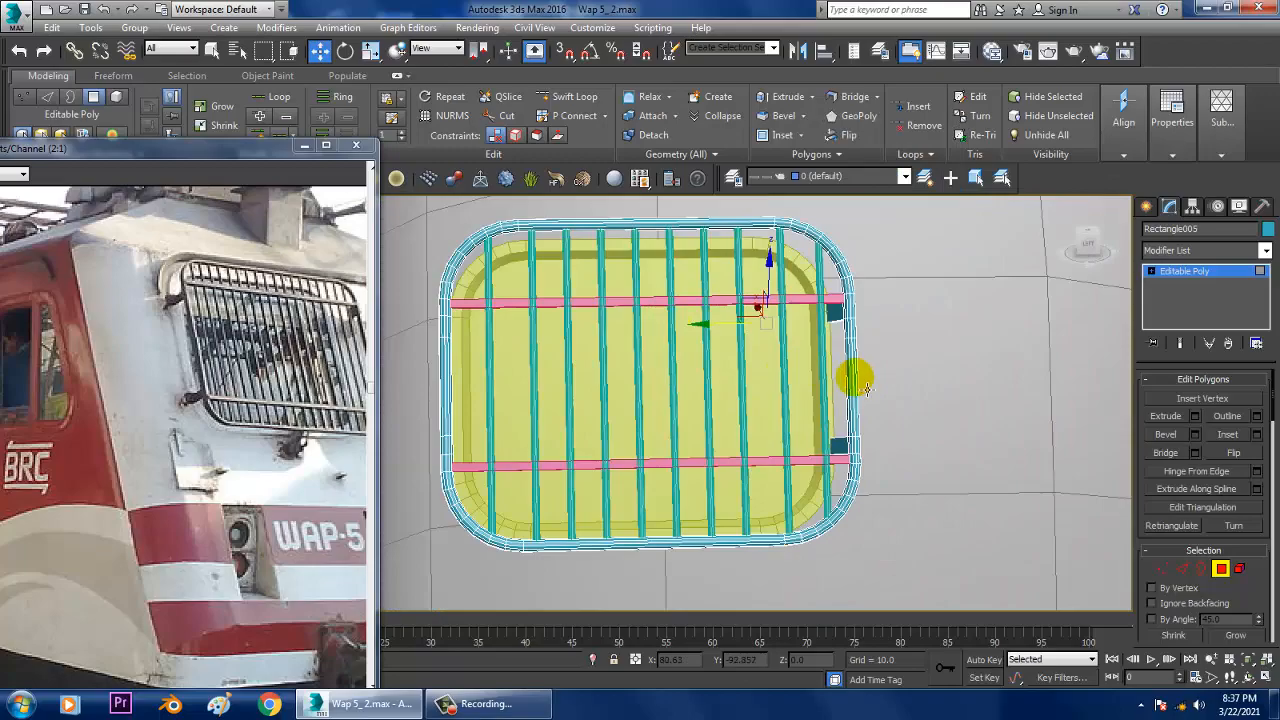
key("F3")
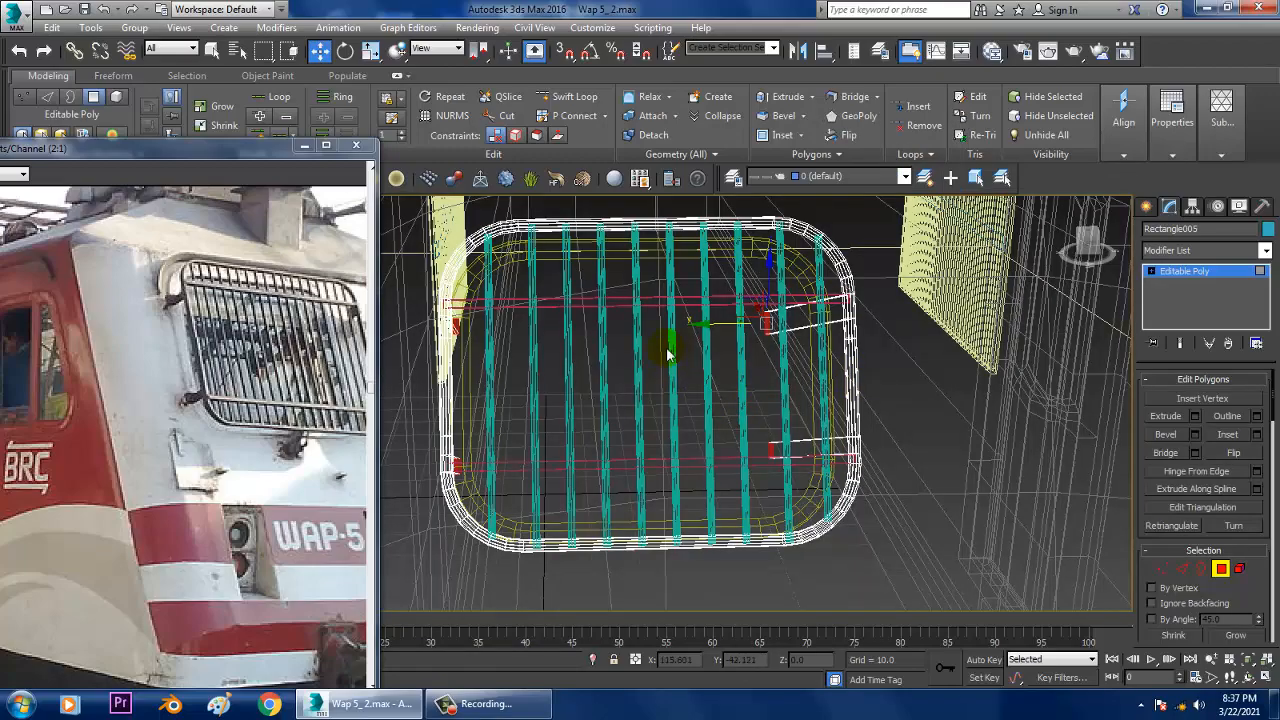
middle_click_drag(668, 354, 719, 317, "alt")
key("1")
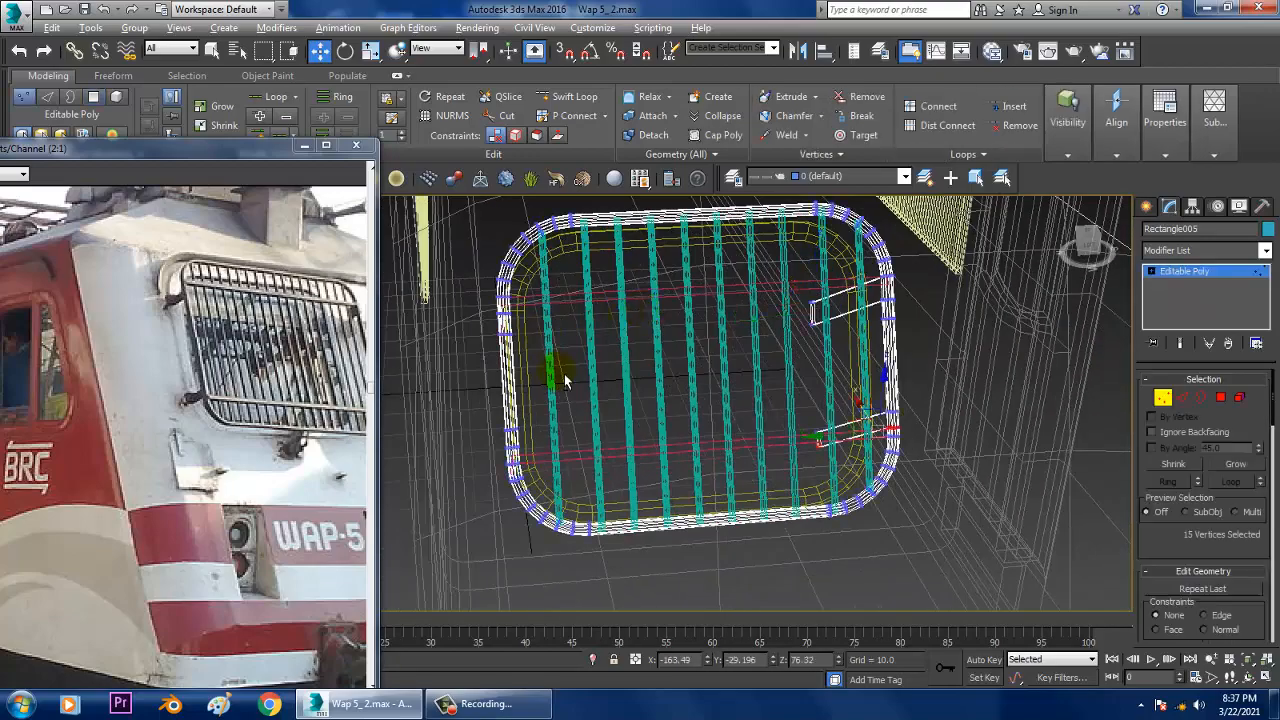
middle_click_drag(644, 316, 622, 368, "alt")
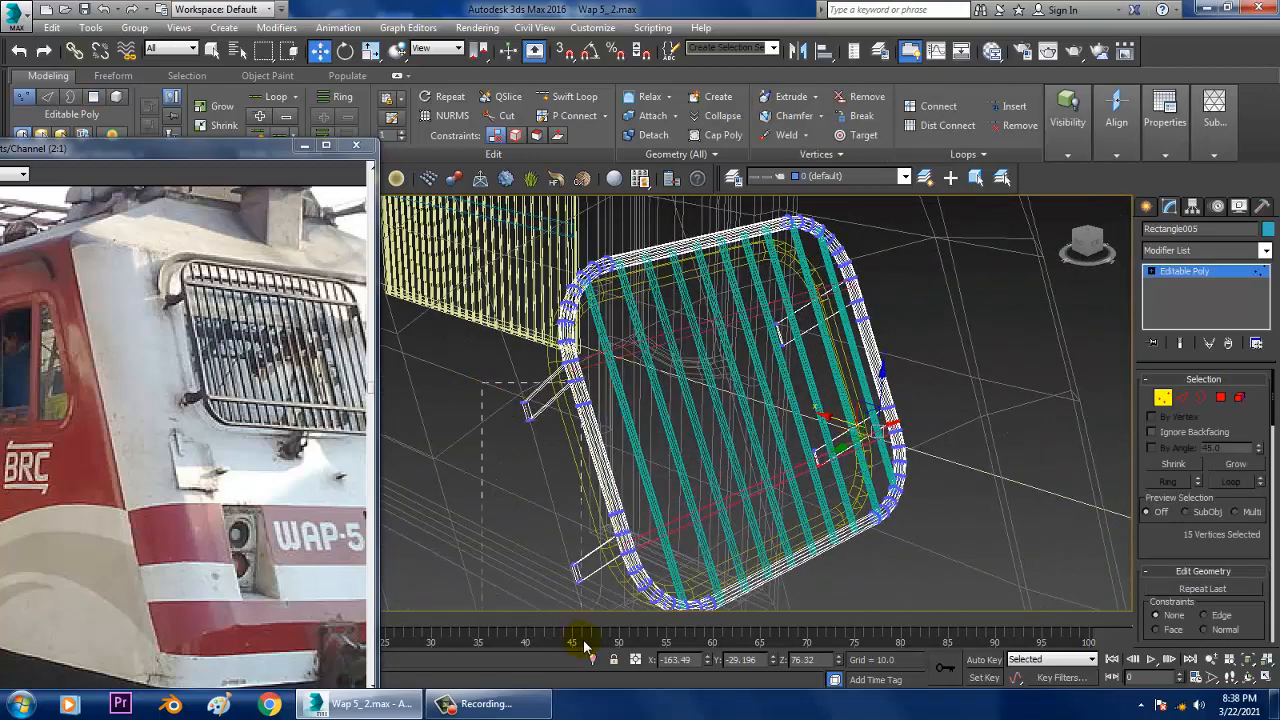
middle_click_drag(610, 505, 593, 488, "alt")
left_click_drag(527, 530, 604, 618, "ctrl")
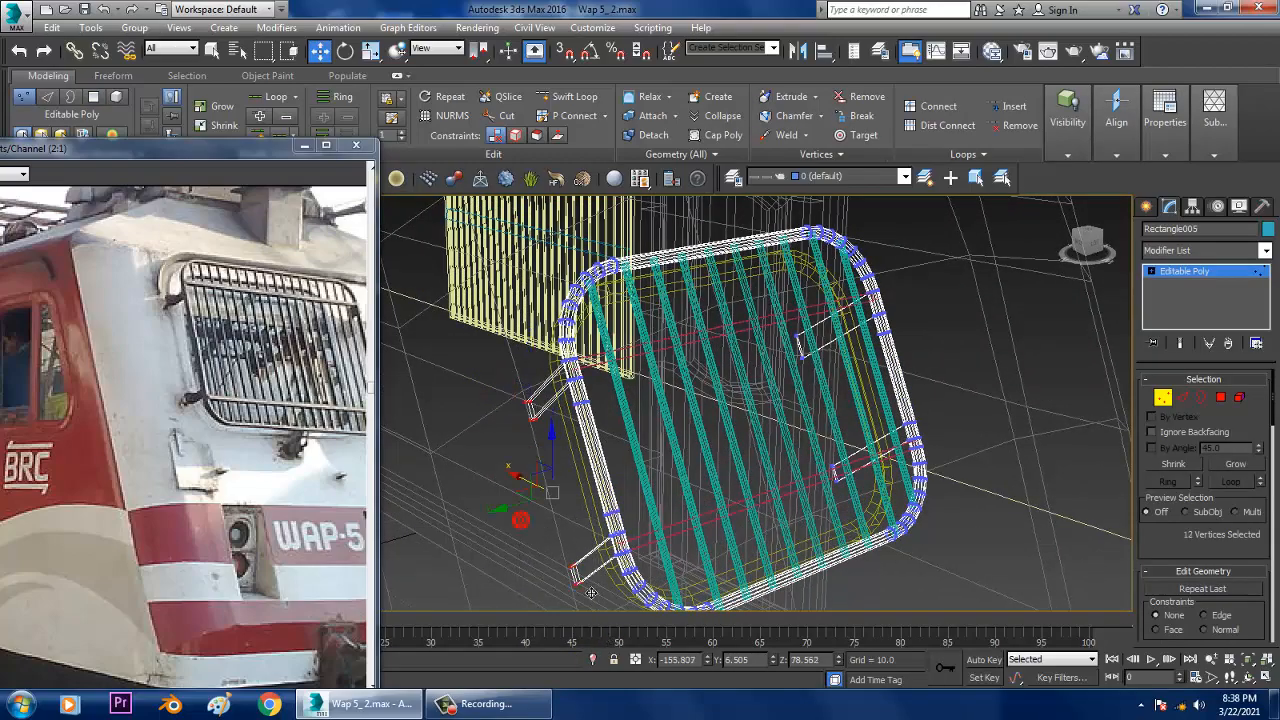
middle_click_drag(524, 524, 741, 508, "alt")
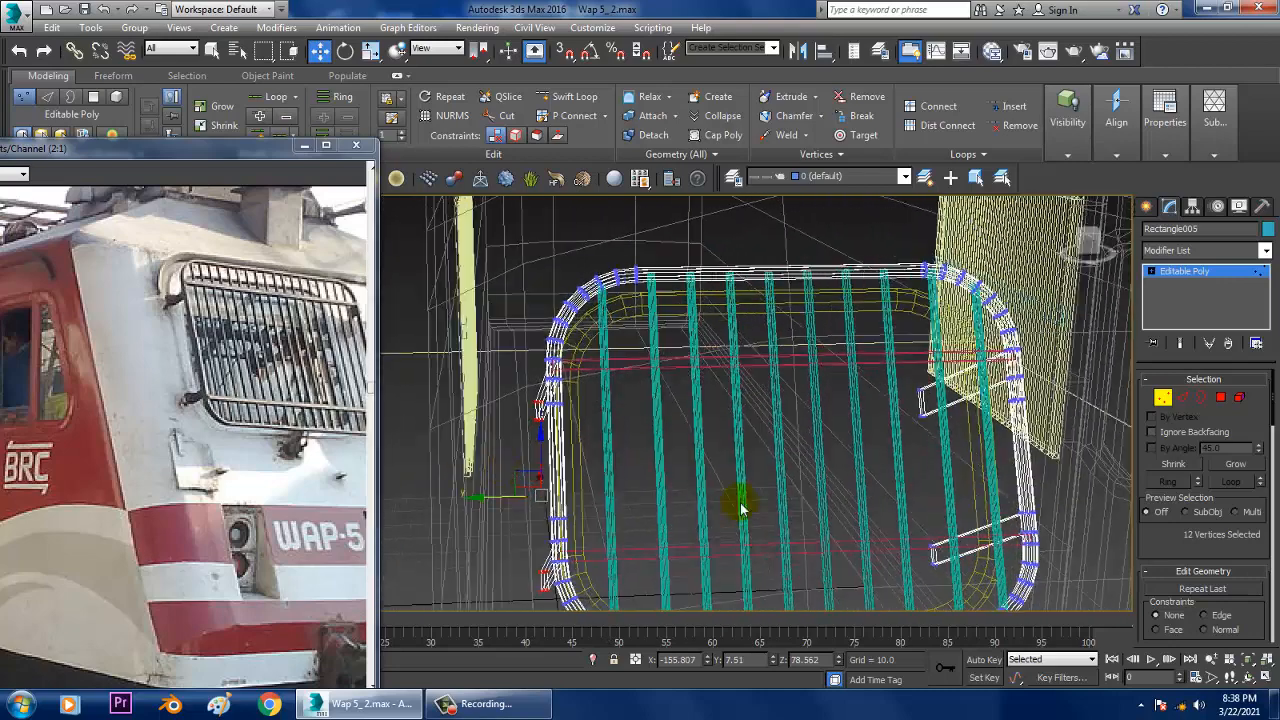
- Select the end vertices of both mounting brackets on the opposite side tube and shift them sideways along Y
left_click_drag(967, 568, 973, 596)
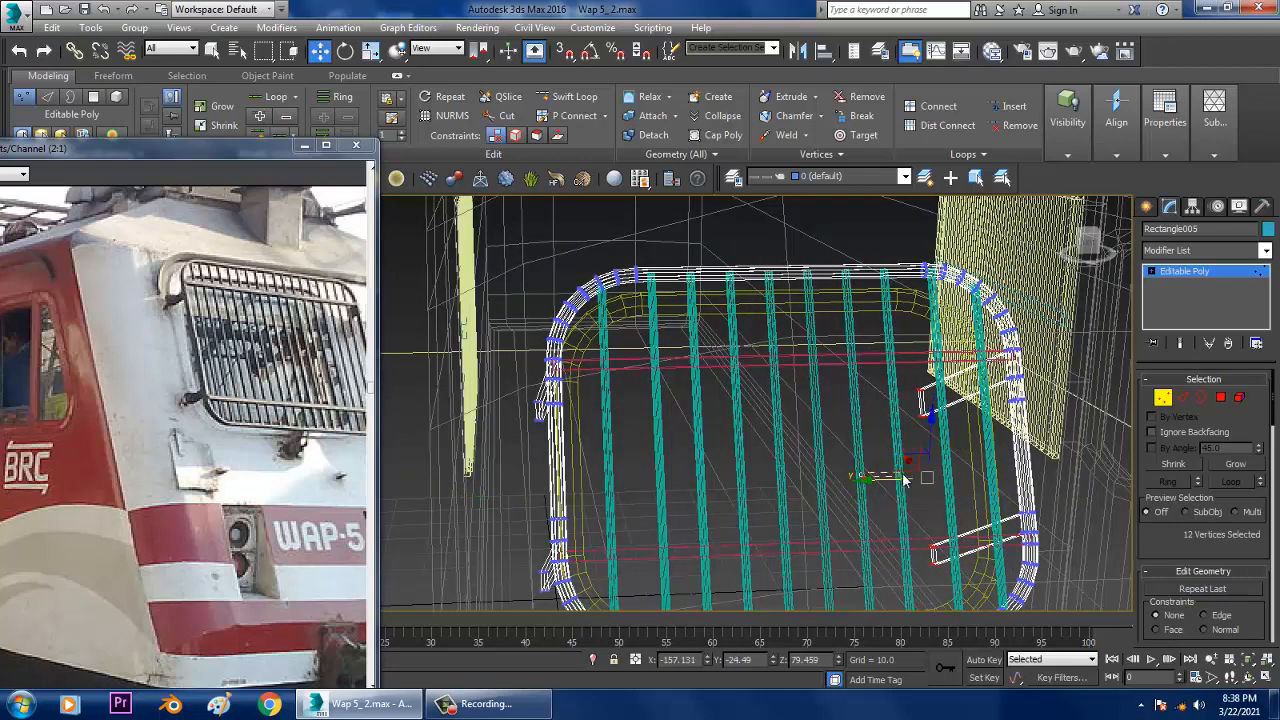
left_click_drag(875, 488, 932, 487)
scroll(940, 480, "down", 5)
middle_click_drag(952, 468, 1085, 463, "alt")
- Select the vertices of one side half of the grille frame, nudge them slightly along Y, and restore the shaded view
left_click_drag(1080, 677, 1081, 678)
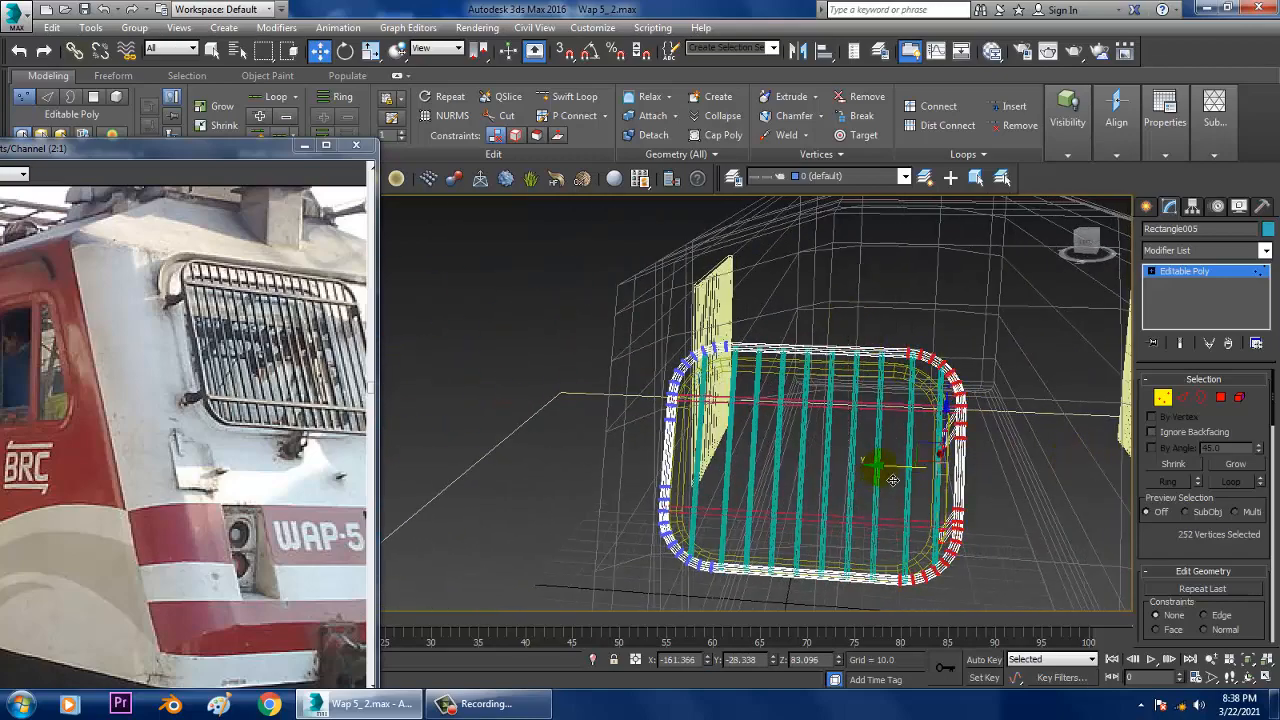
left_click_drag(893, 480, 893, 479)
middle_click_drag(893, 479, 917, 481, "alt")
key("F3")
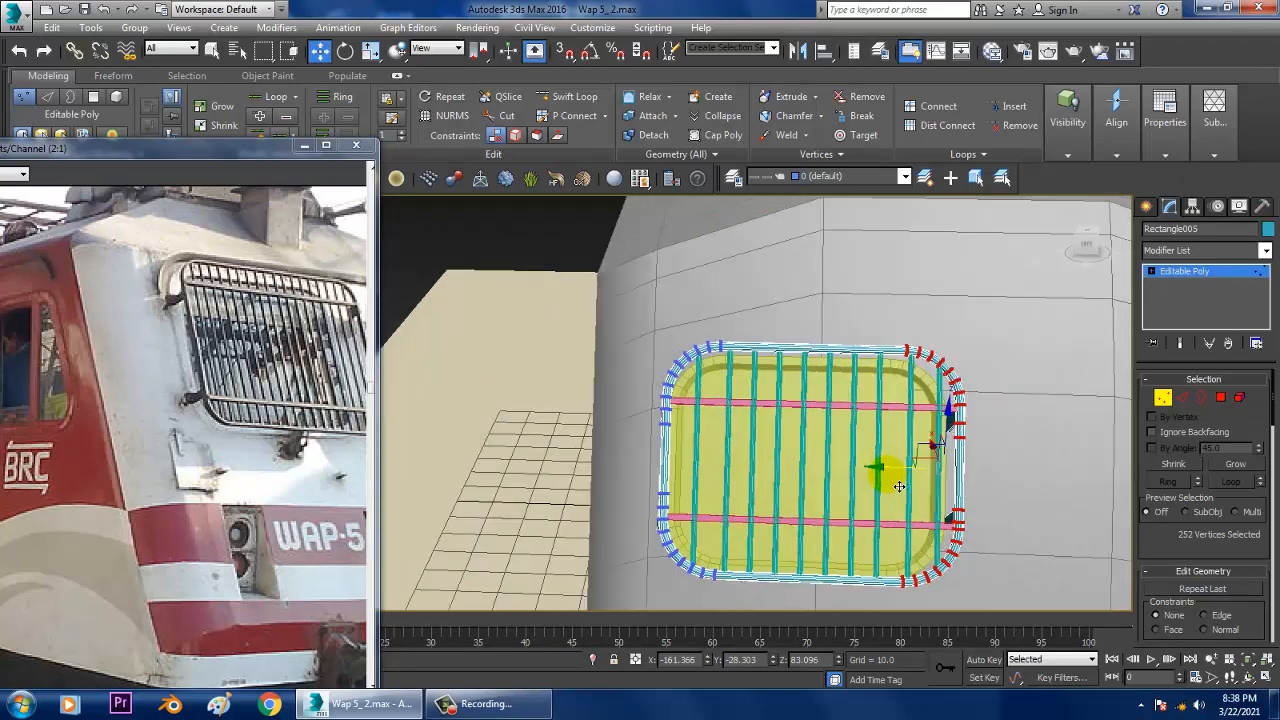
scroll(1000, 503, "up", 5)
scroll(1038, 504, "down", 6)
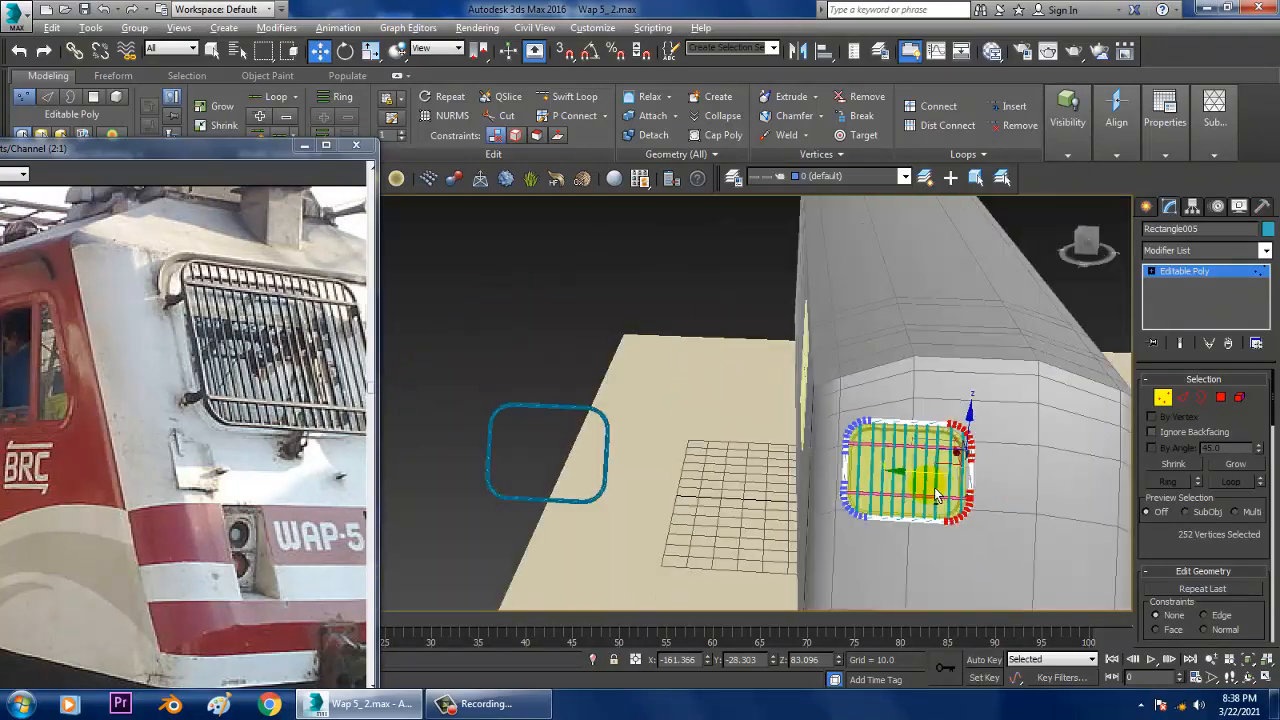
- Leave vertex editing and select the complete windshield and grille assembly, excluding the locomotive body and the side grille
left_click(1199, 275)
middle_click_drag(906, 518, 726, 427, "alt")
scroll(721, 429, "down", 4)
scroll(720, 428, "up", 2)
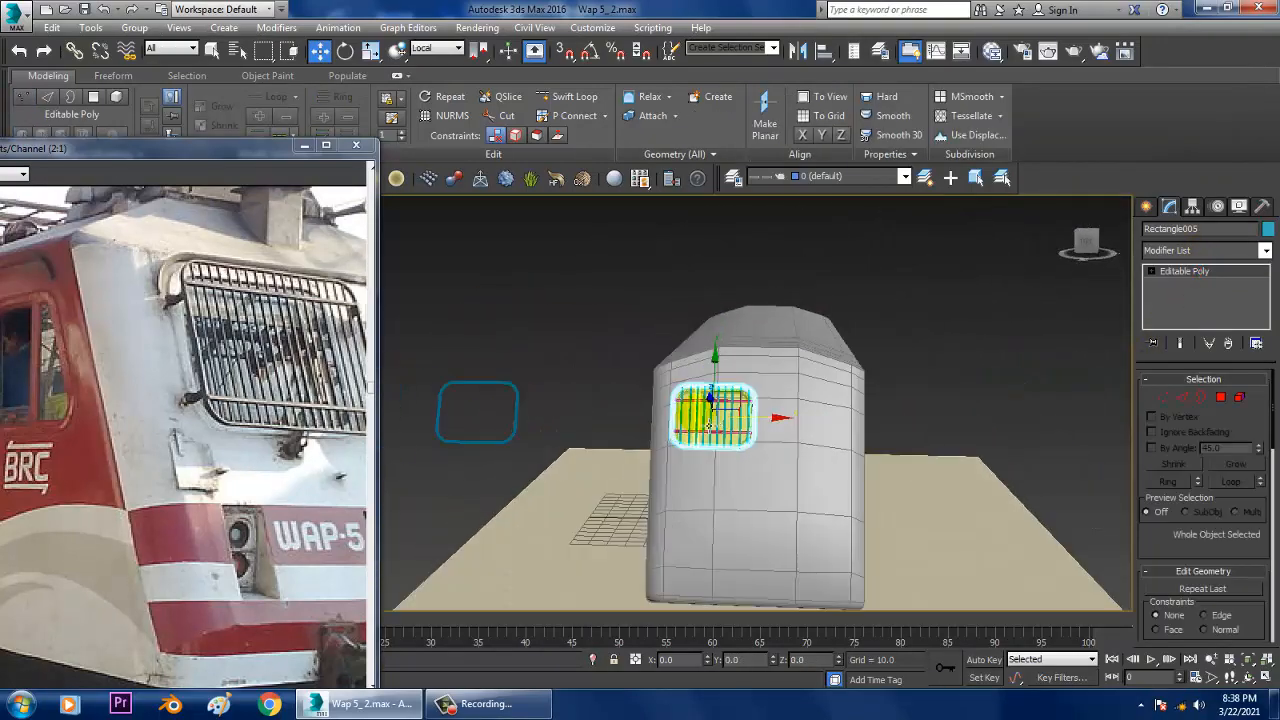
middle_click_drag(280, 403, 90, 383)
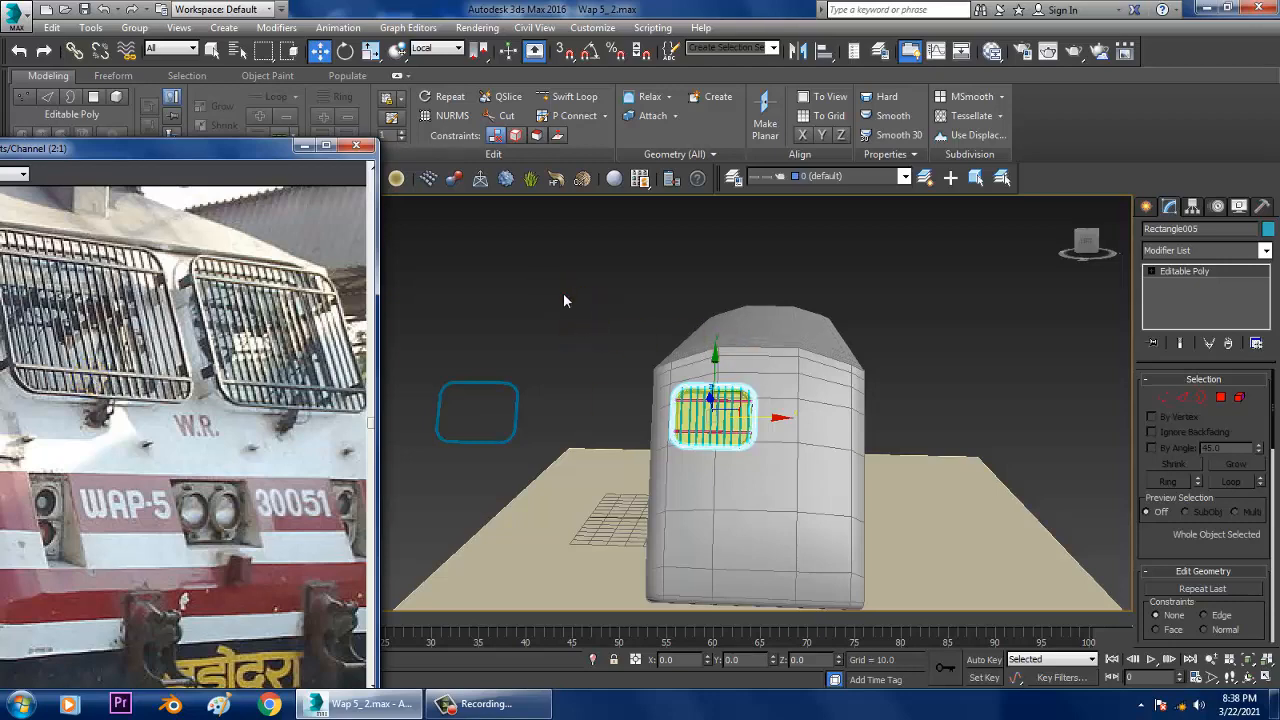
left_click_drag(563, 293, 790, 480)
left_click_drag(797, 234, 950, 541, "alt")
middle_click_drag(750, 430, 950, 350, "alt")
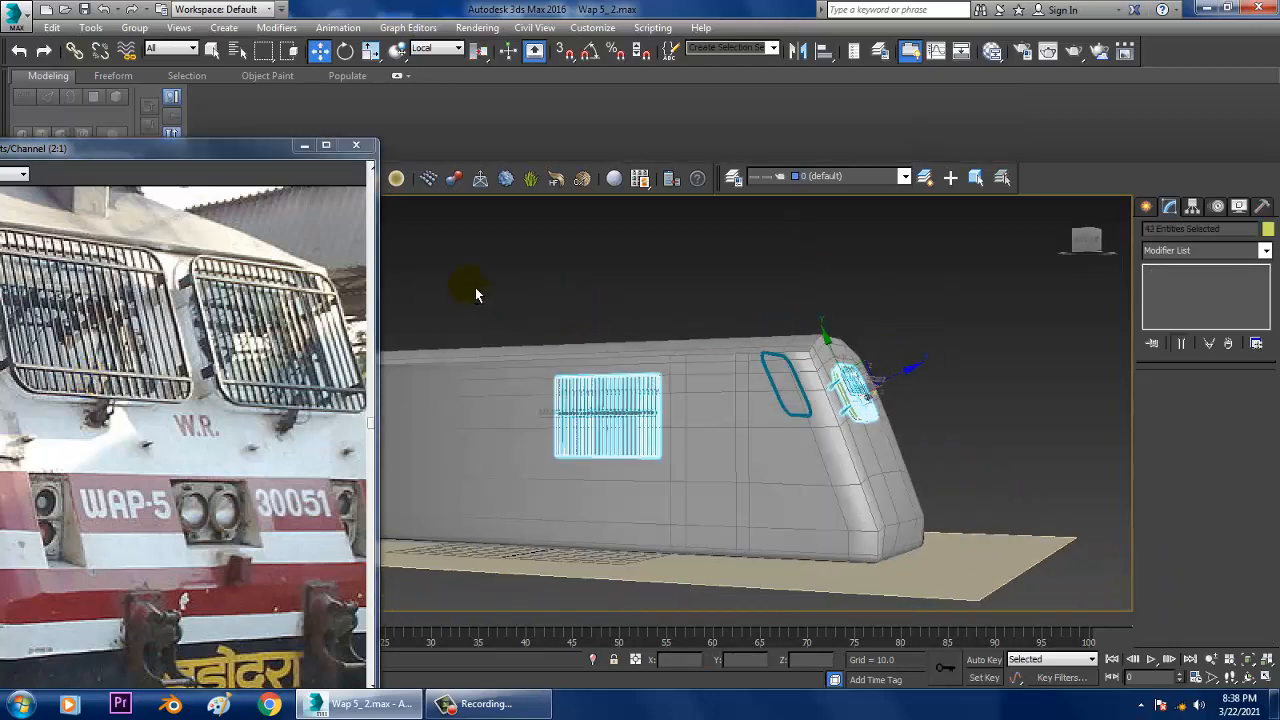
left_click_drag(476, 294, 707, 517, "alt")
middle_click_drag(707, 517, 893, 450, "alt")
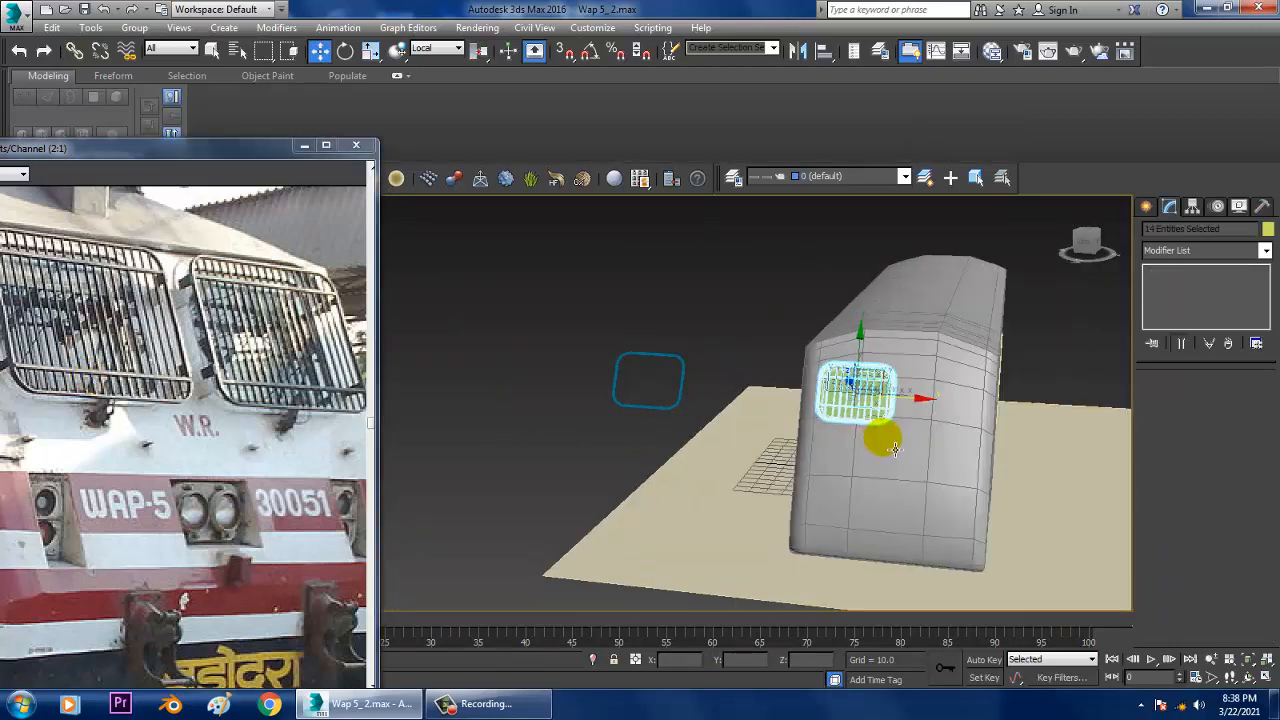
scroll(893, 450, "up", 5)
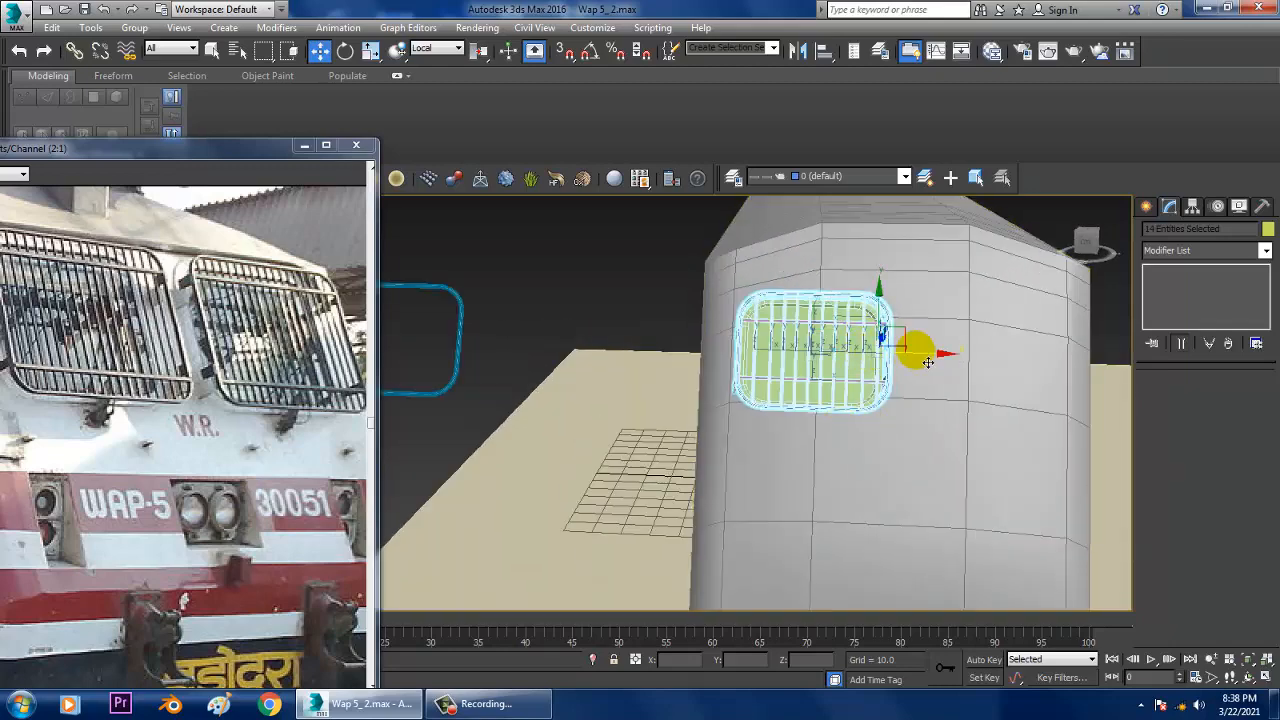
left_click_drag(928, 362, 1104, 371, "shift")
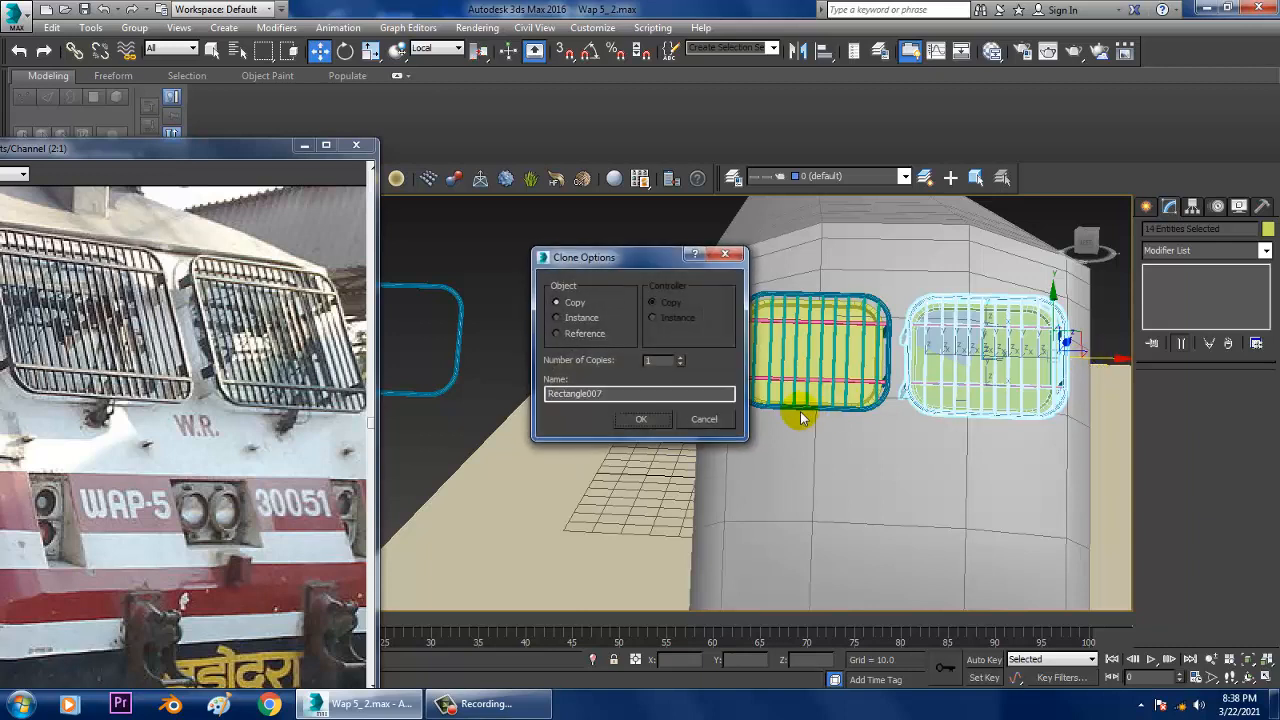
left_click(704, 420)
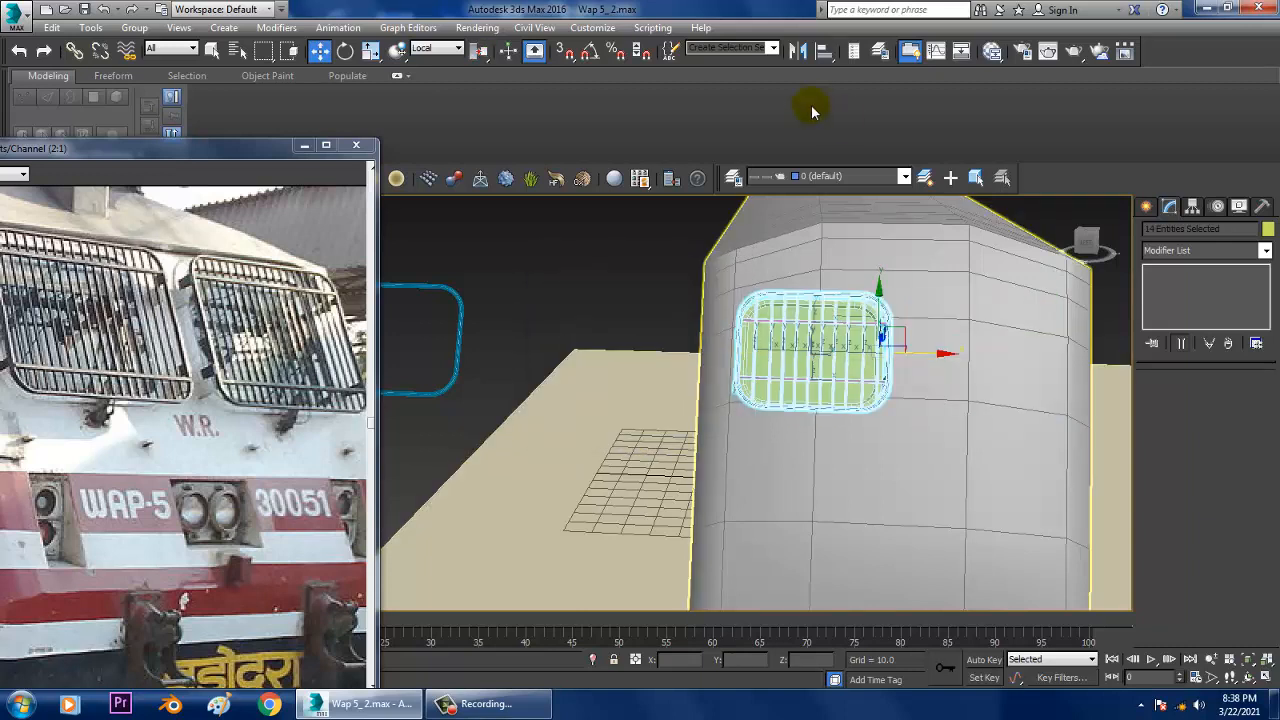
- Scale the selected windshield and grille assembly down slightly on the front face
key("r")
left_click_drag(838, 357, 885, 364)
key("w")
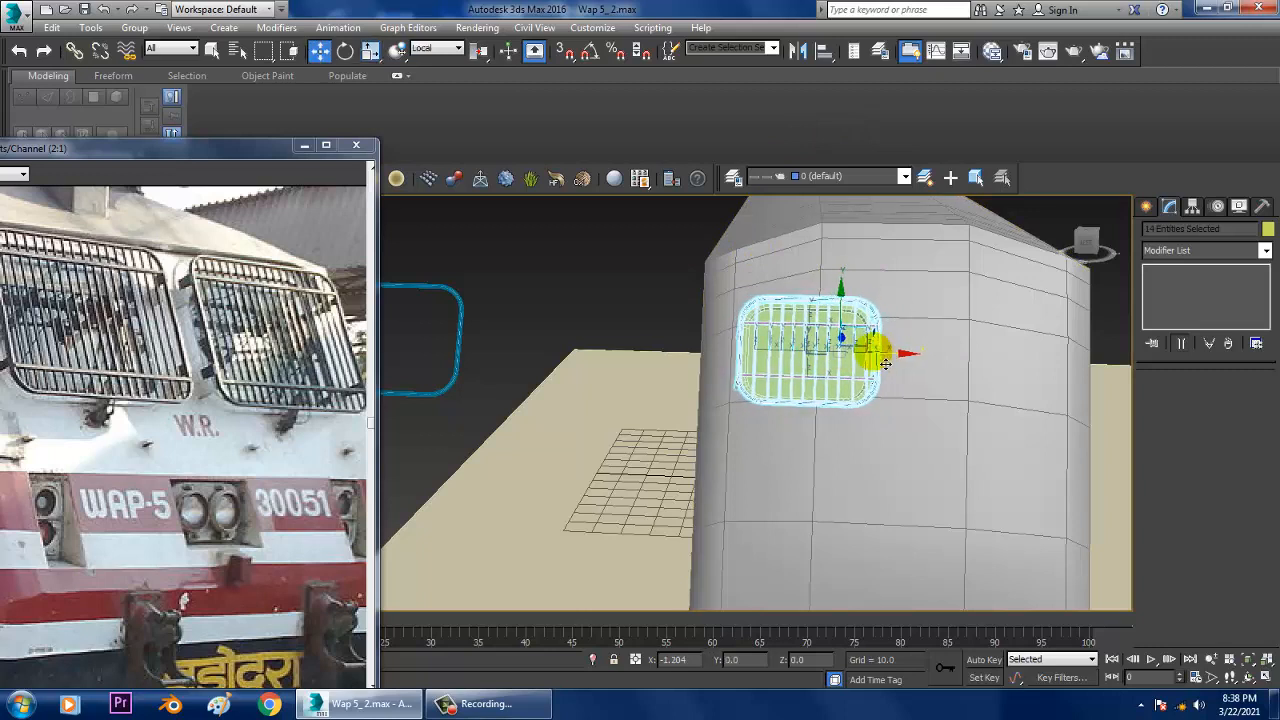
- Mirror the assembly on its local X axis as a copy and move it about 43.7 units to the front's other half
left_click(798, 51)
left_click(607, 386)
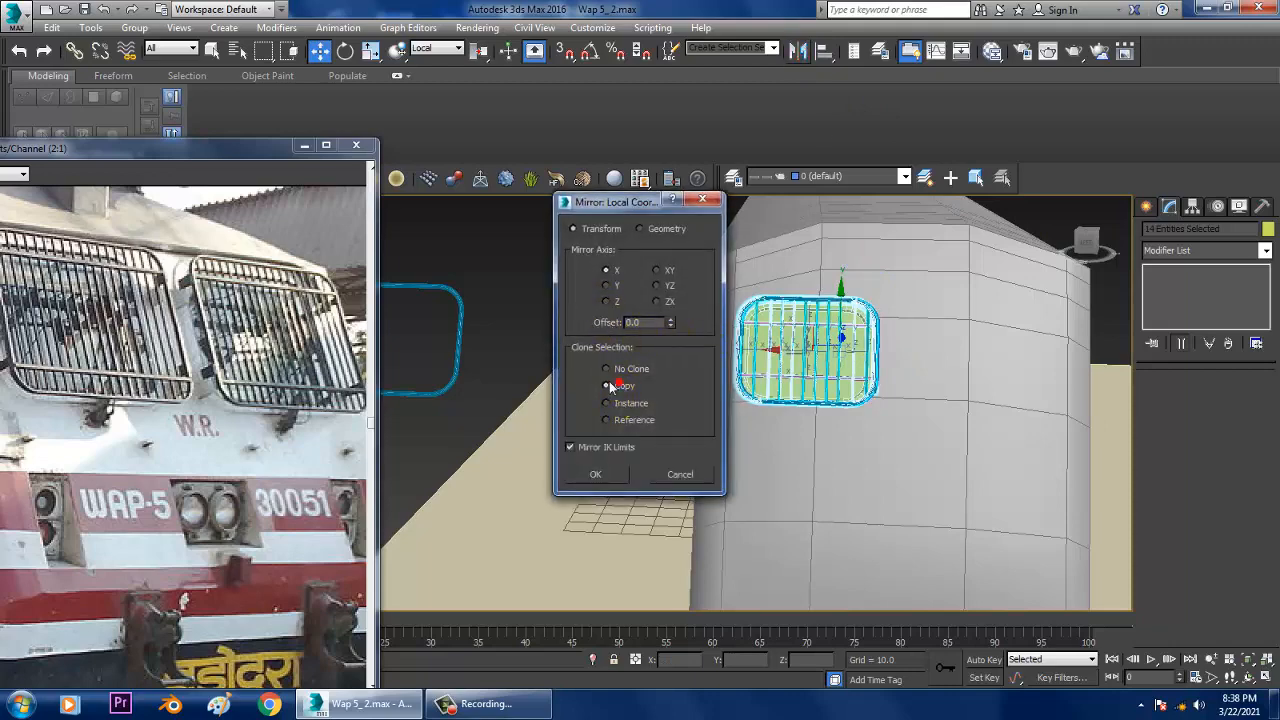
left_click(603, 477)
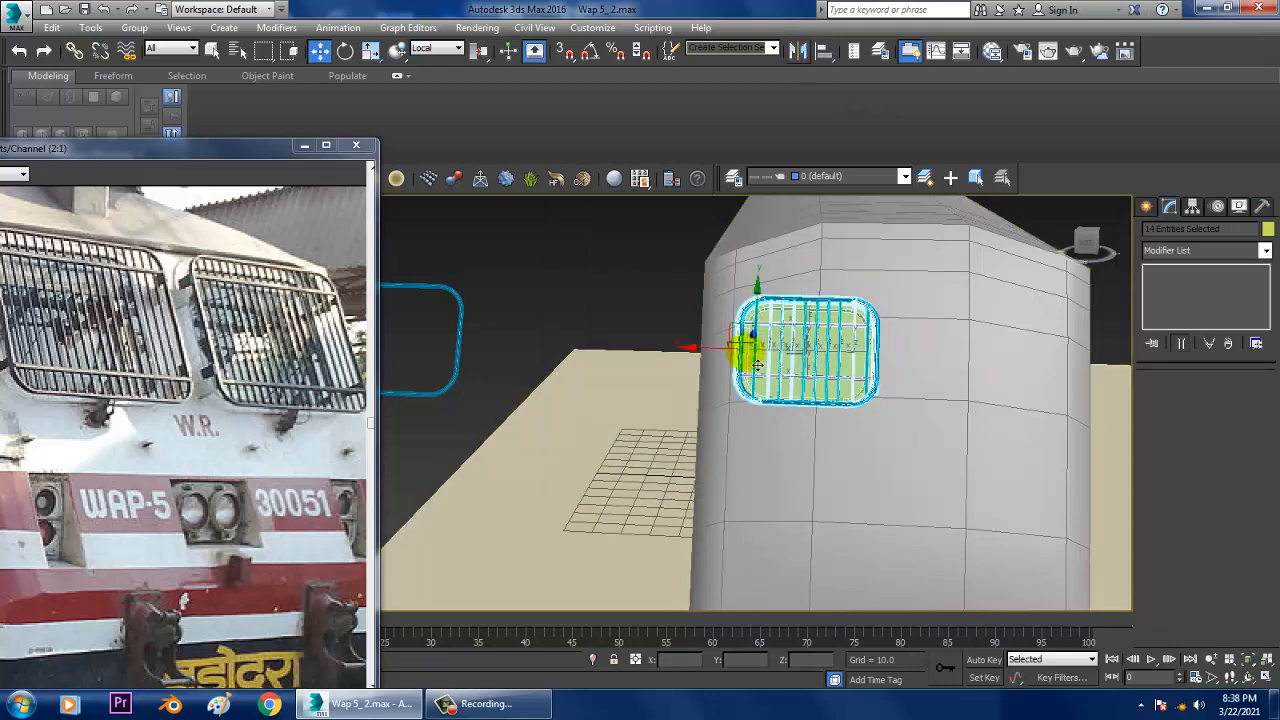
left_click_drag(703, 358, 879, 358)
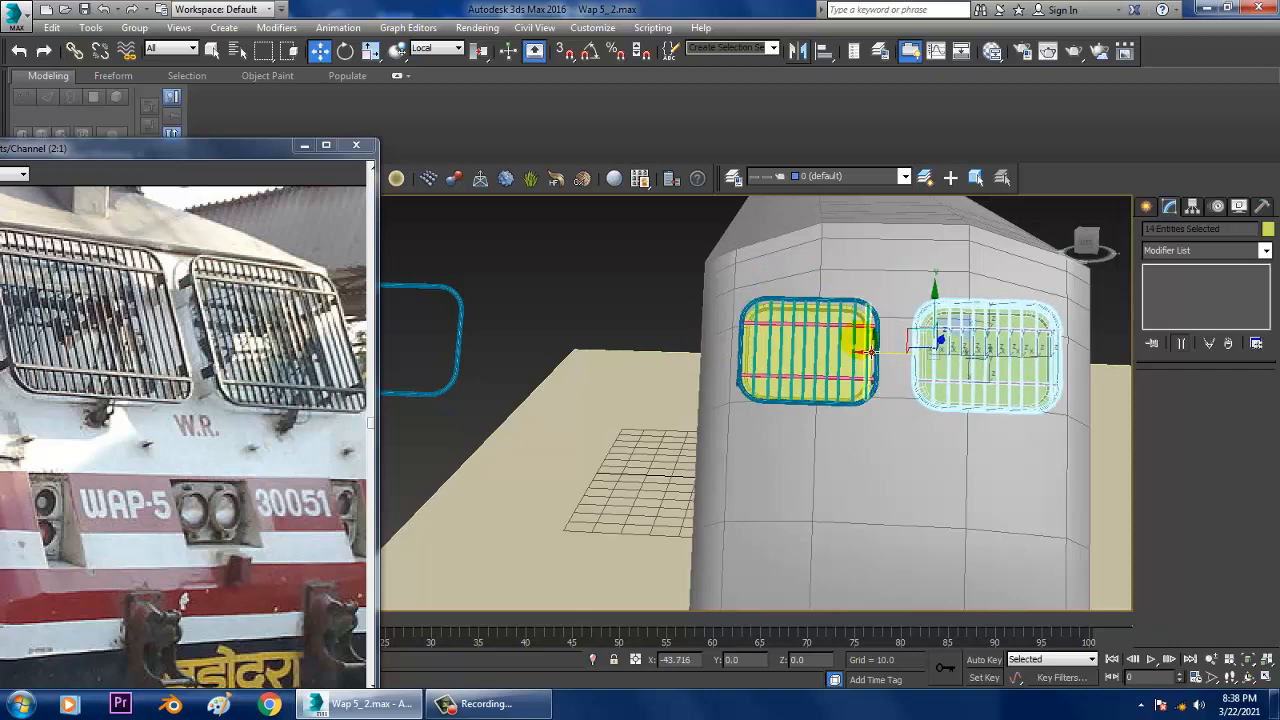
middle_click_drag(870, 342, 816, 318, "alt")
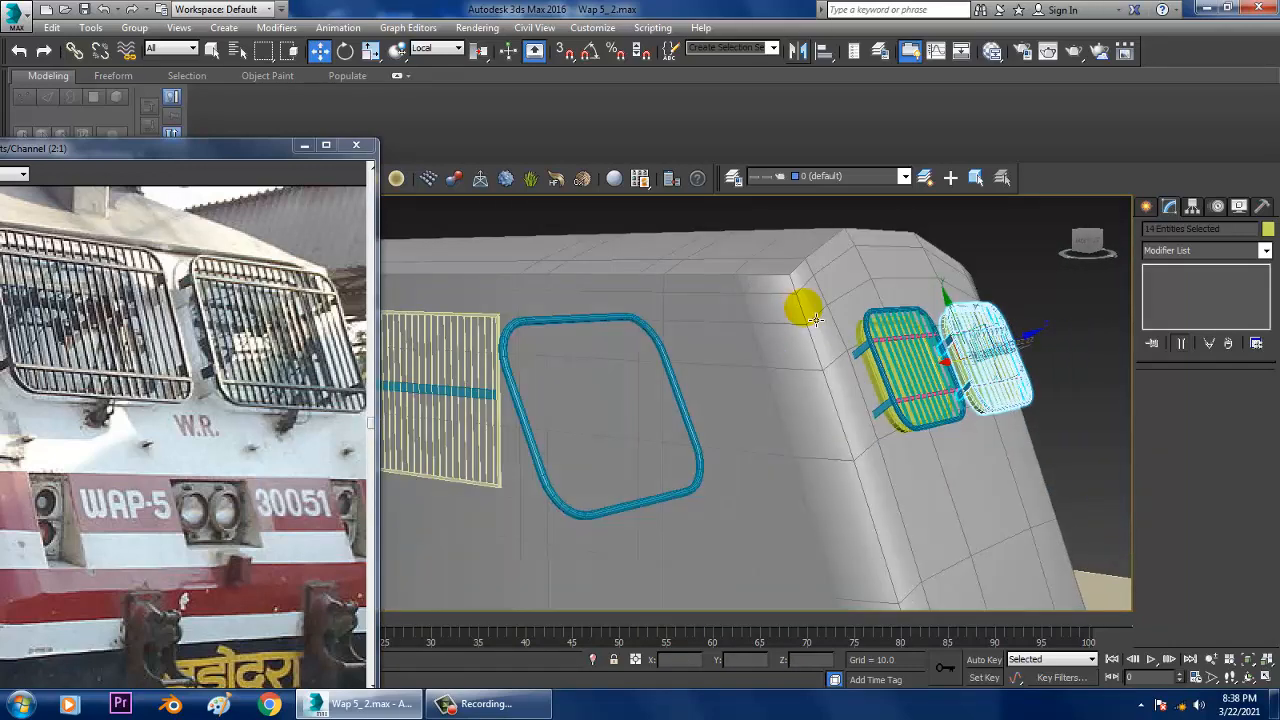
left_click(1001, 228)
- Reposition the reference photo window and pan the photo to compare the locomotive's full front with the model
scroll(934, 308, "down", 5)
middle_click_drag(932, 308, 690, 284, "alt")
scroll(721, 281, "down", 5)
left_click_drag(155, 148, 279, 92)
middle_click_drag(312, 392, 294, 357)
left_click_drag(293, 93, 282, 31)
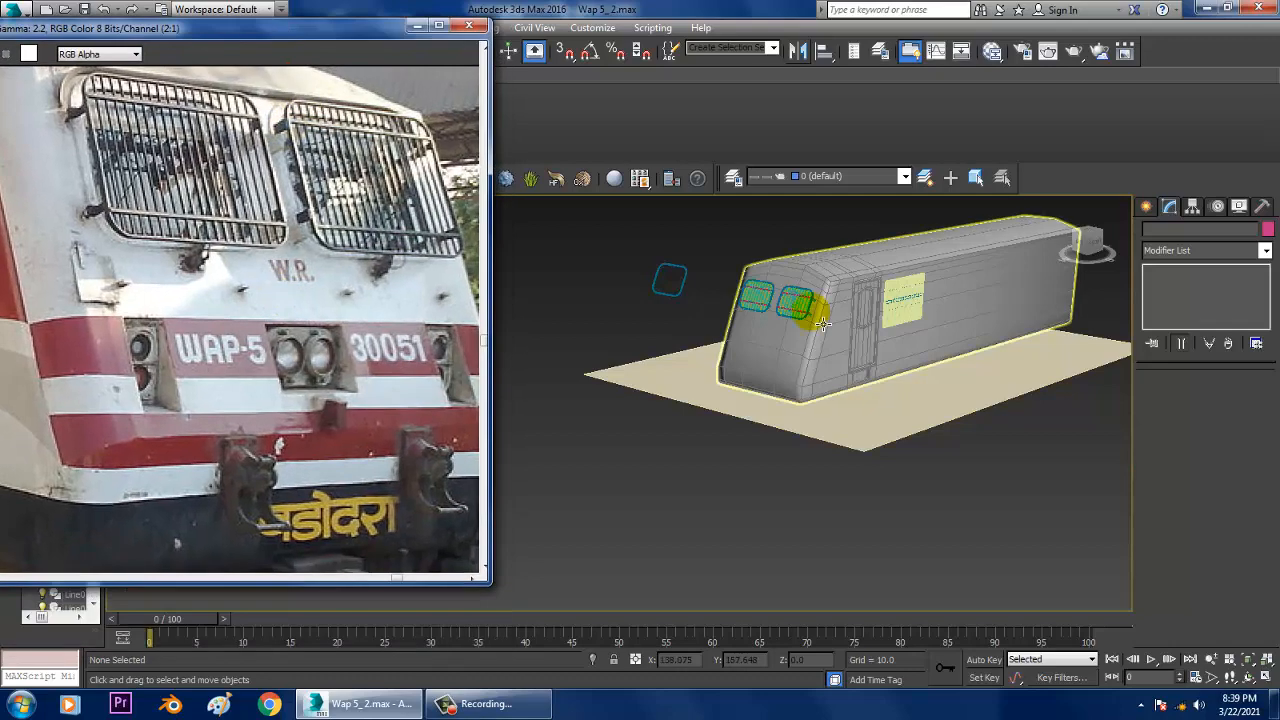
middle_click_drag(921, 352, 846, 417, "alt")
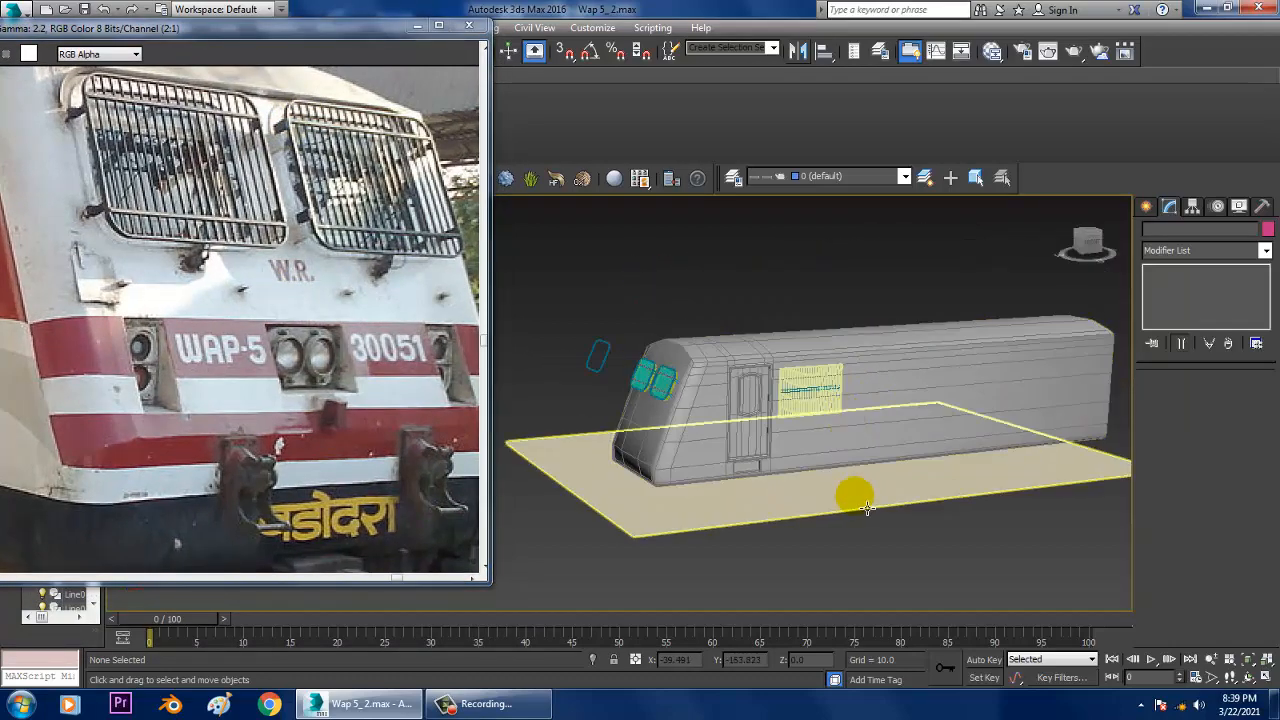
- Select all scene objects except the loose rounded-rectangle outline and set the reference coordinate system to View
left_click_drag(1117, 495, 1116, 494)
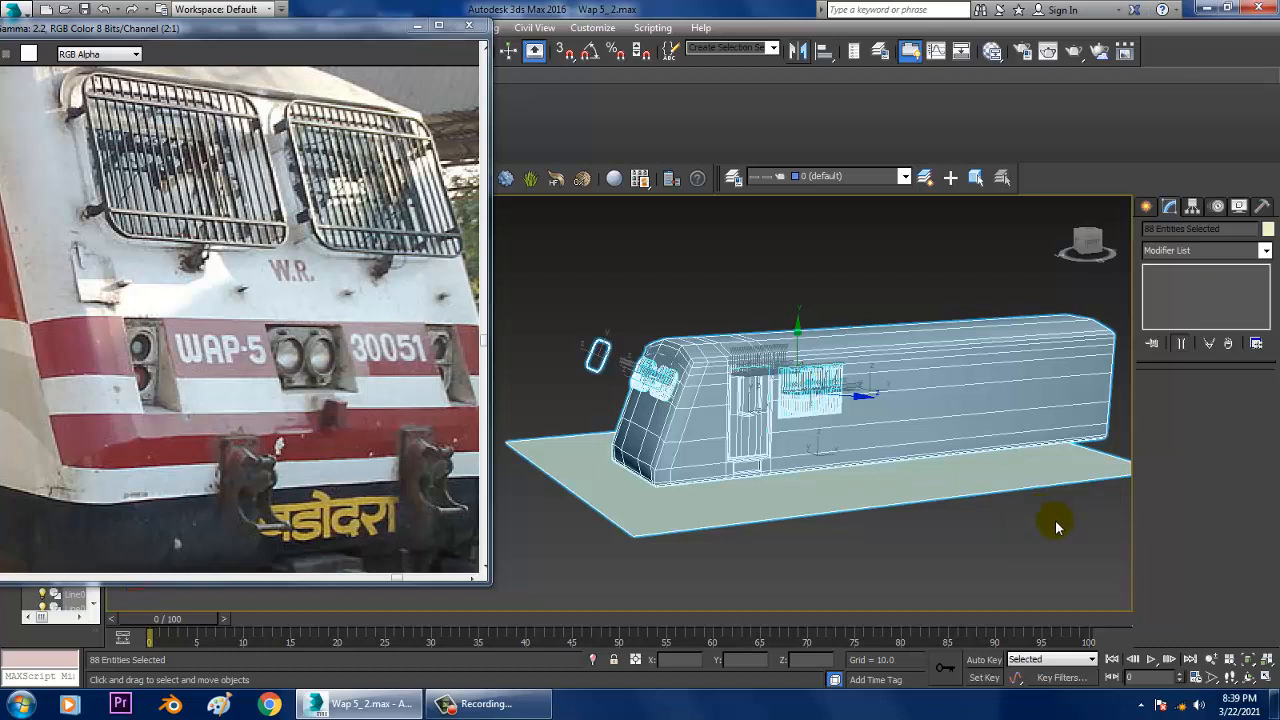
middle_click_drag(764, 282, 727, 261, "alt")
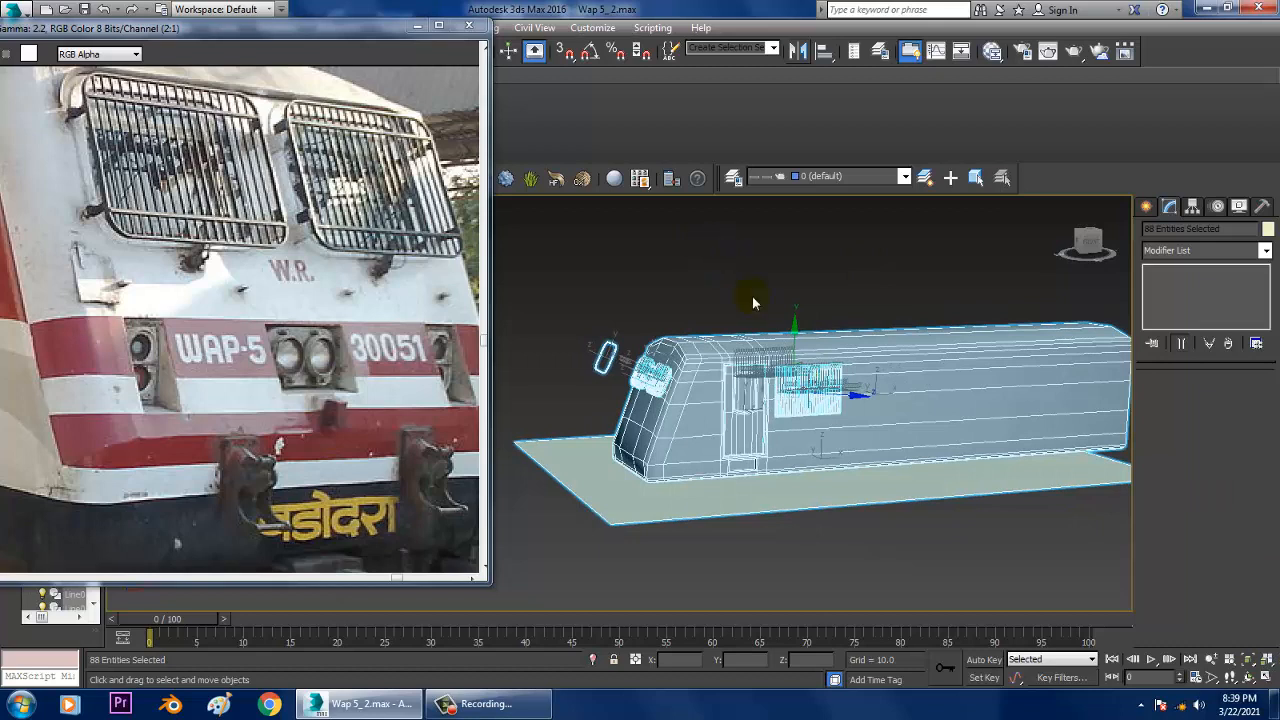
left_click(612, 372, "alt")
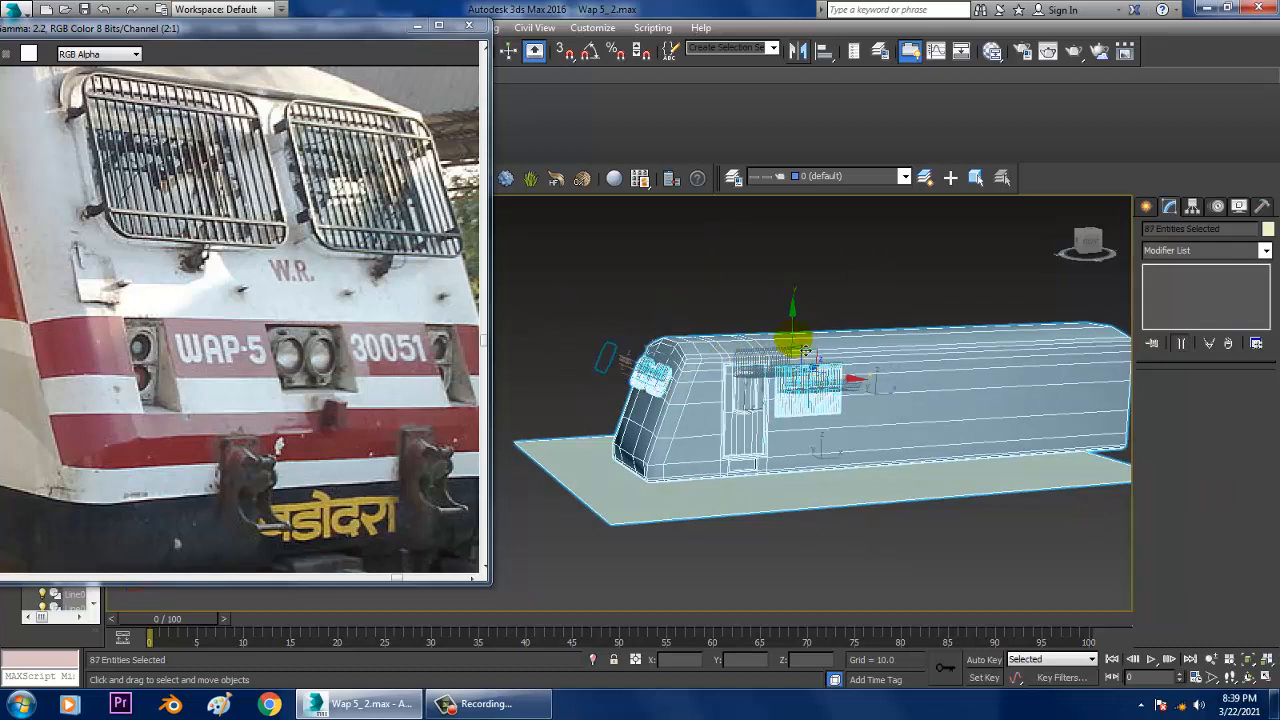
left_click_drag(795, 364, 800, 336)
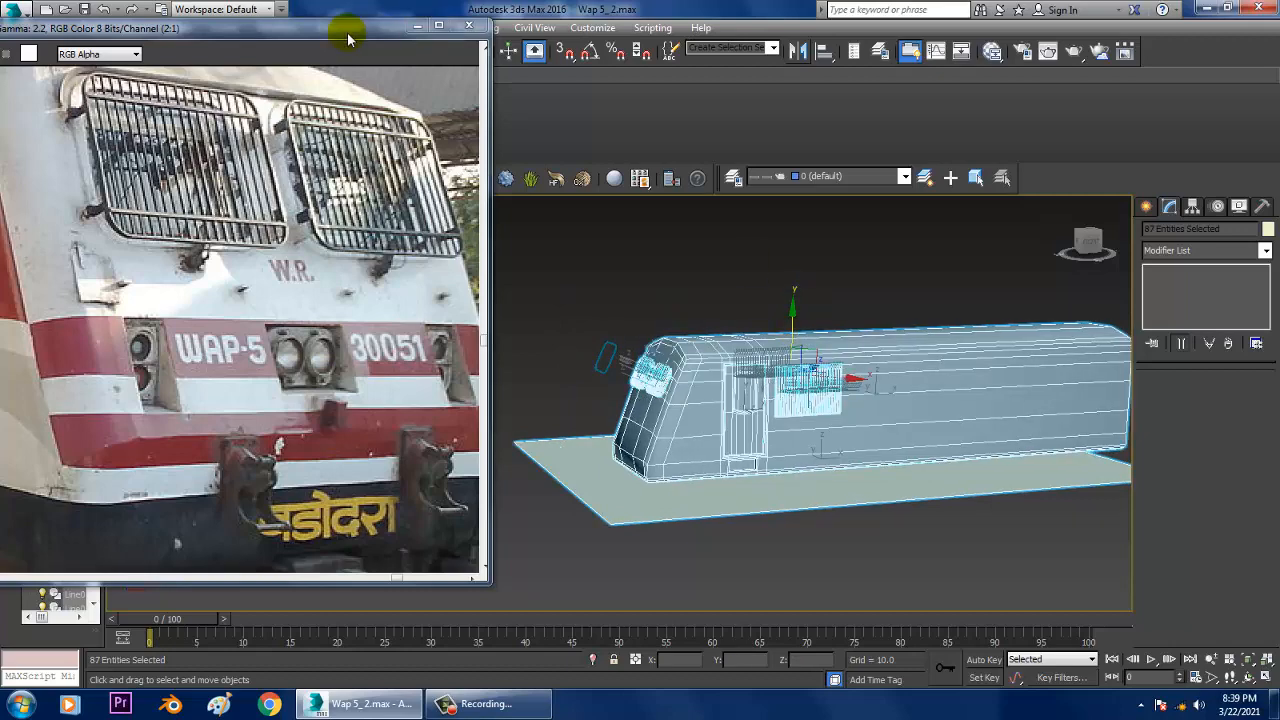
left_click_drag(343, 29, 265, 95)
left_click(436, 48)
left_click(430, 55)
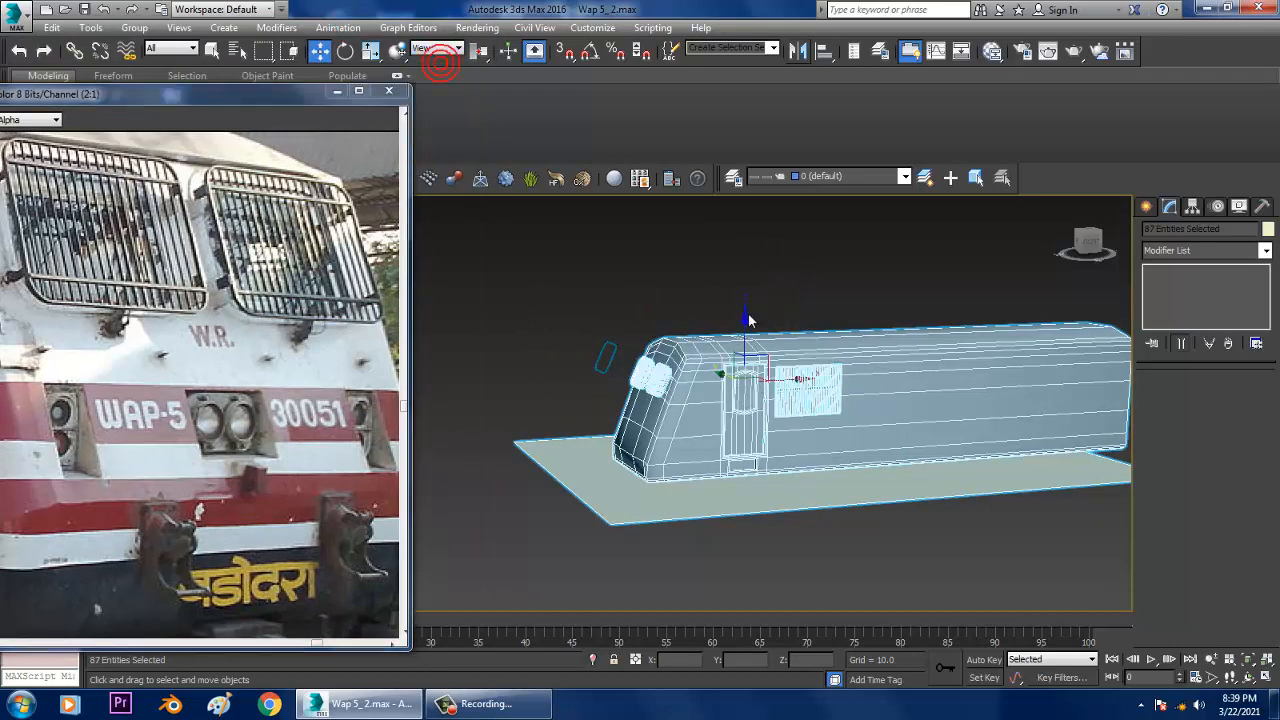
- Exclude the ground plane from the selection and raise the locomotive with its windshields and grilles along Z
left_click_drag(758, 339, 757, 328)
key("ctrl+z")
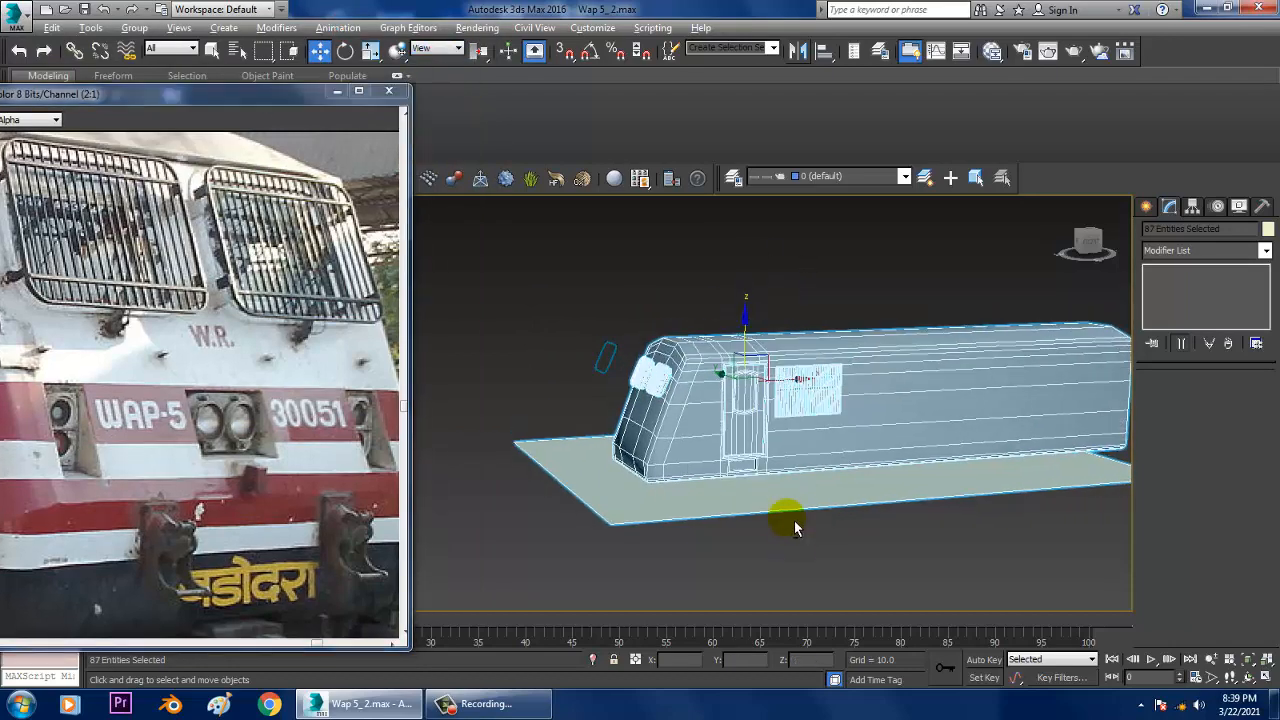
left_click_drag(846, 497, 848, 495, "alt")
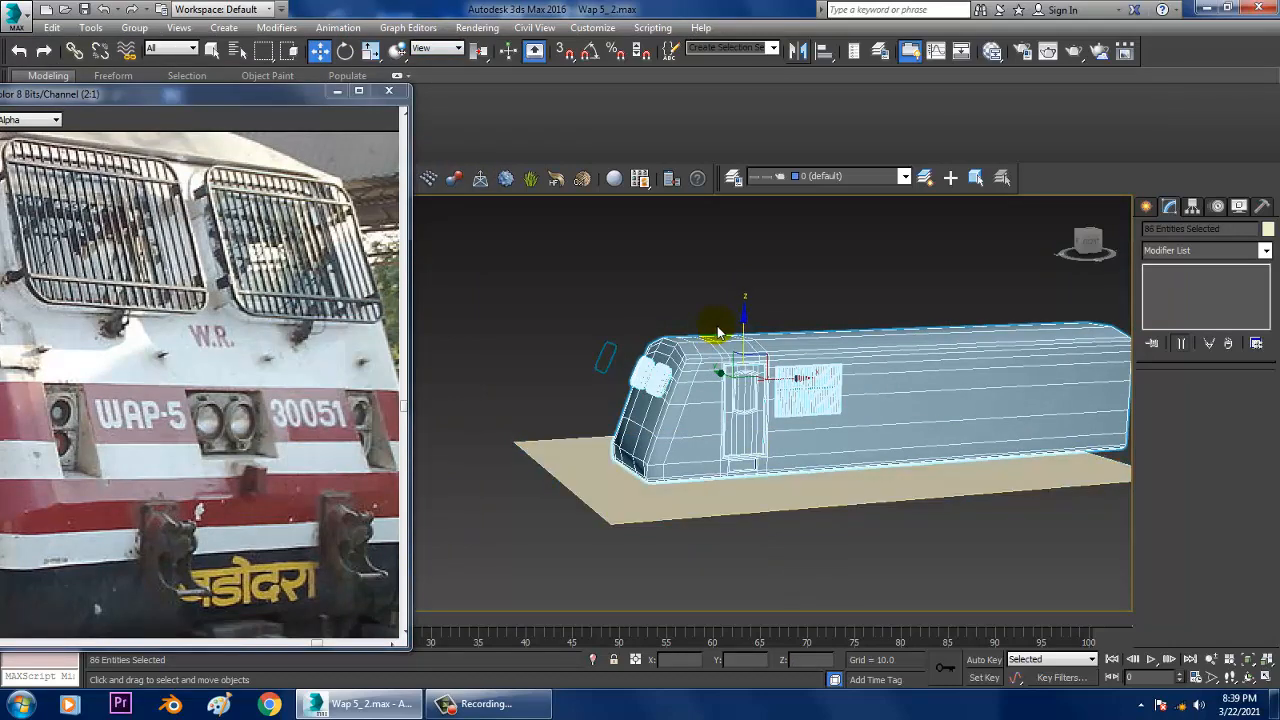
left_click_drag(749, 344, 749, 315)
left_click(762, 260)
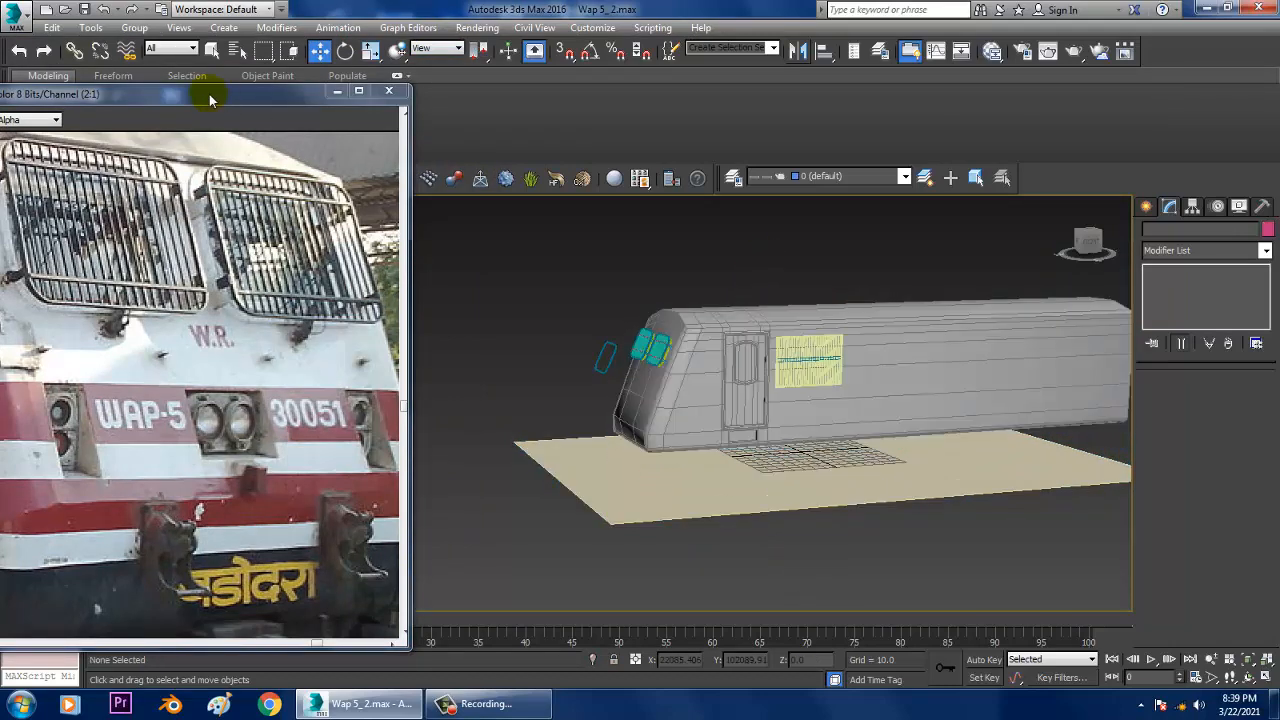
- Select the vertices at the locomotive body's rear end and move them along X to about 460.2 to lengthen the body
left_click_drag(210, 99, 323, 41)
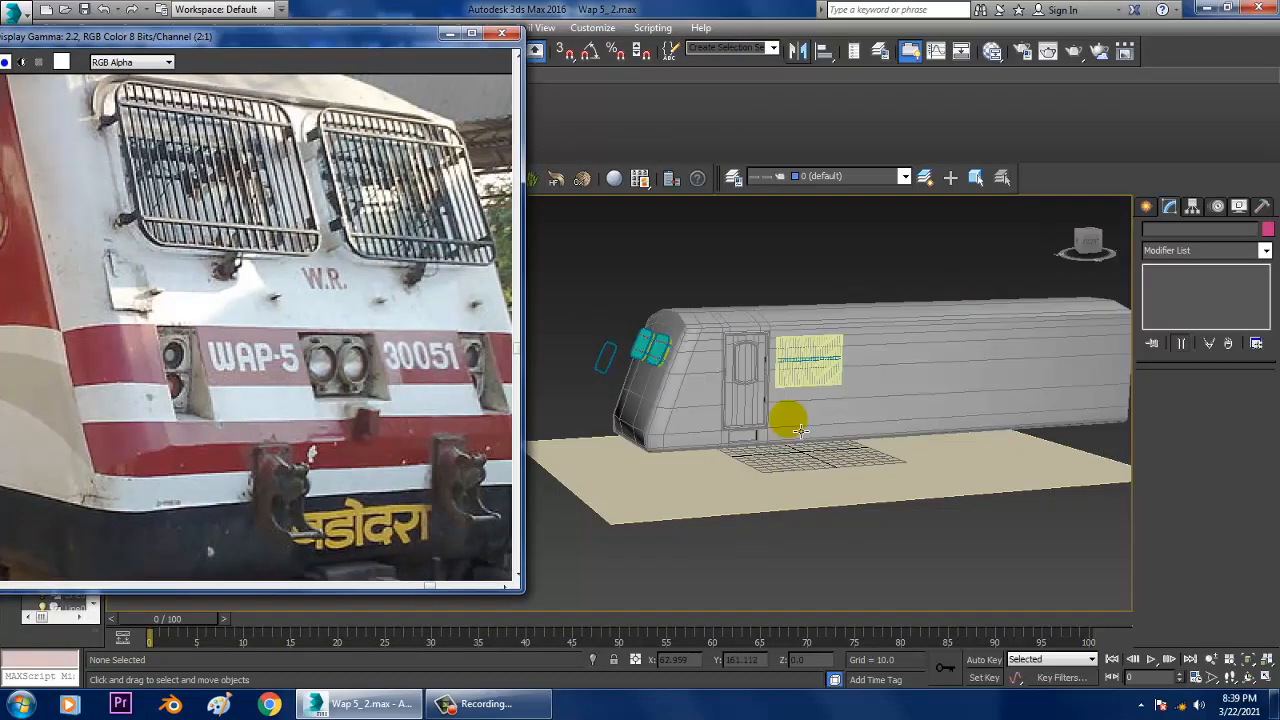
middle_click_drag(800, 431, 991, 420, "alt")
left_click(831, 400)
key("1")
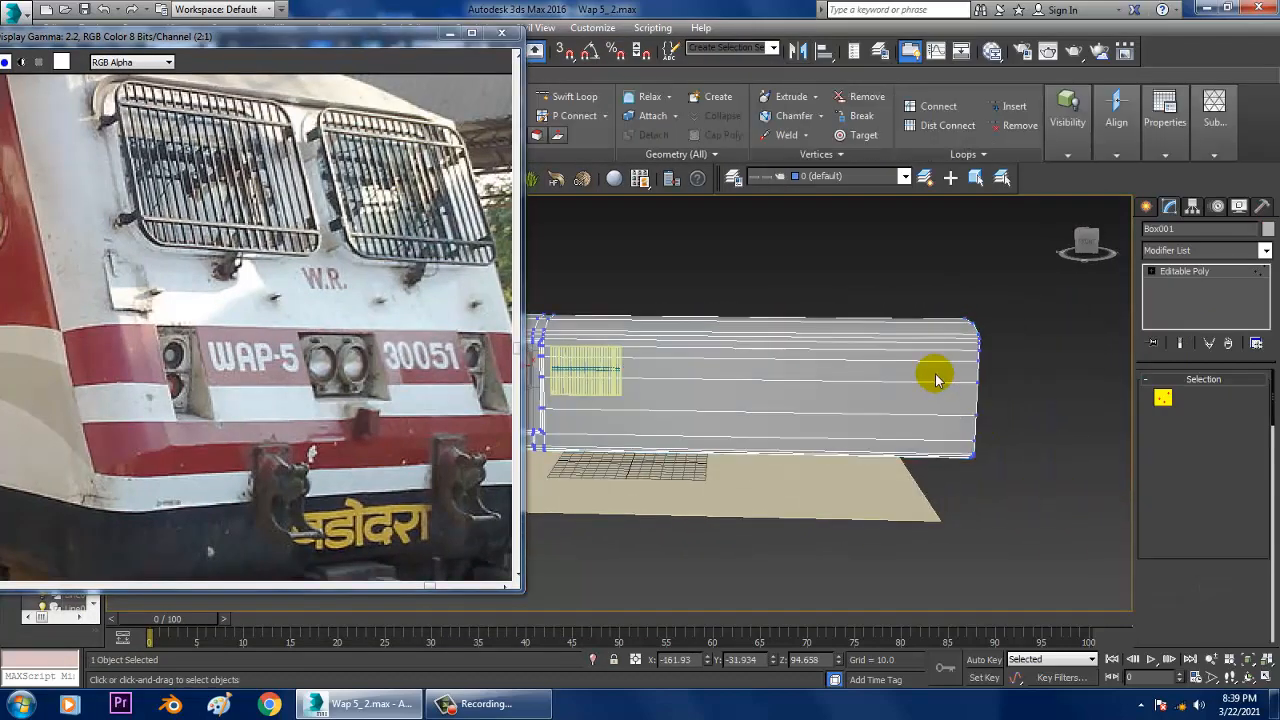
left_click_drag(886, 260, 986, 443)
middle_click_drag(986, 443, 334, 357, "alt")
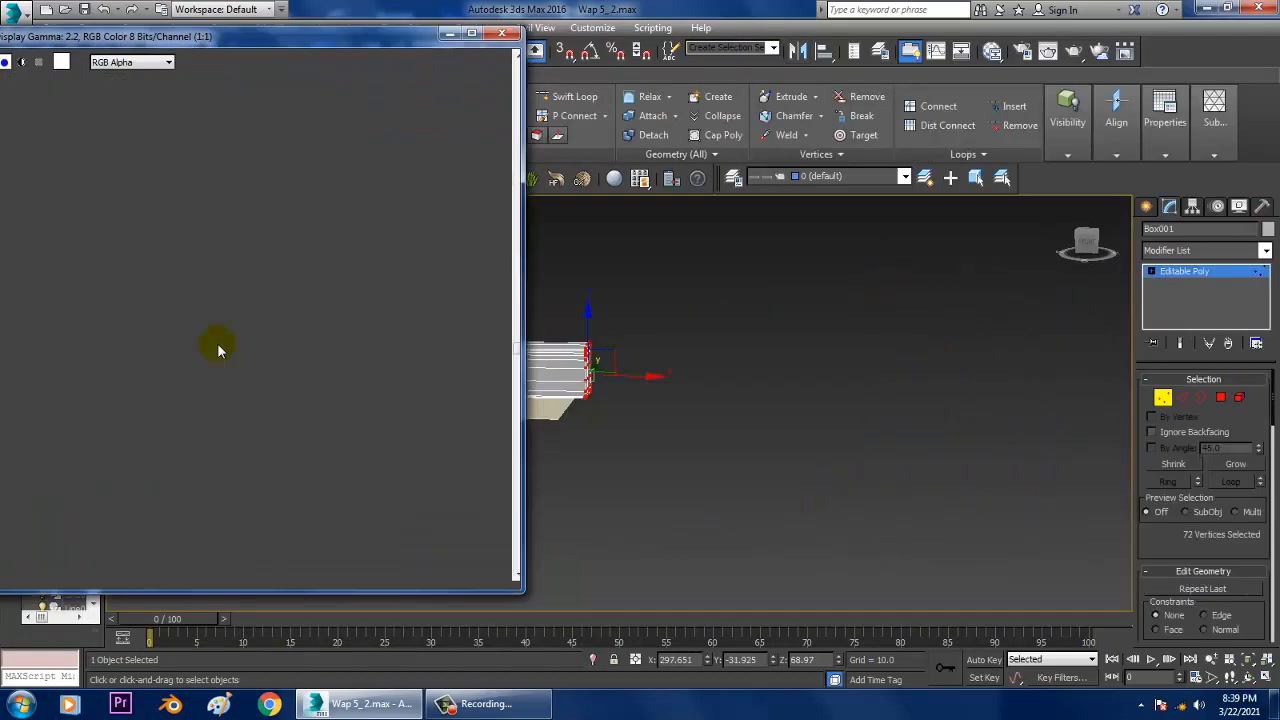
scroll(217, 343, "down", 1)
middle_click_drag(692, 349, 775, 383)
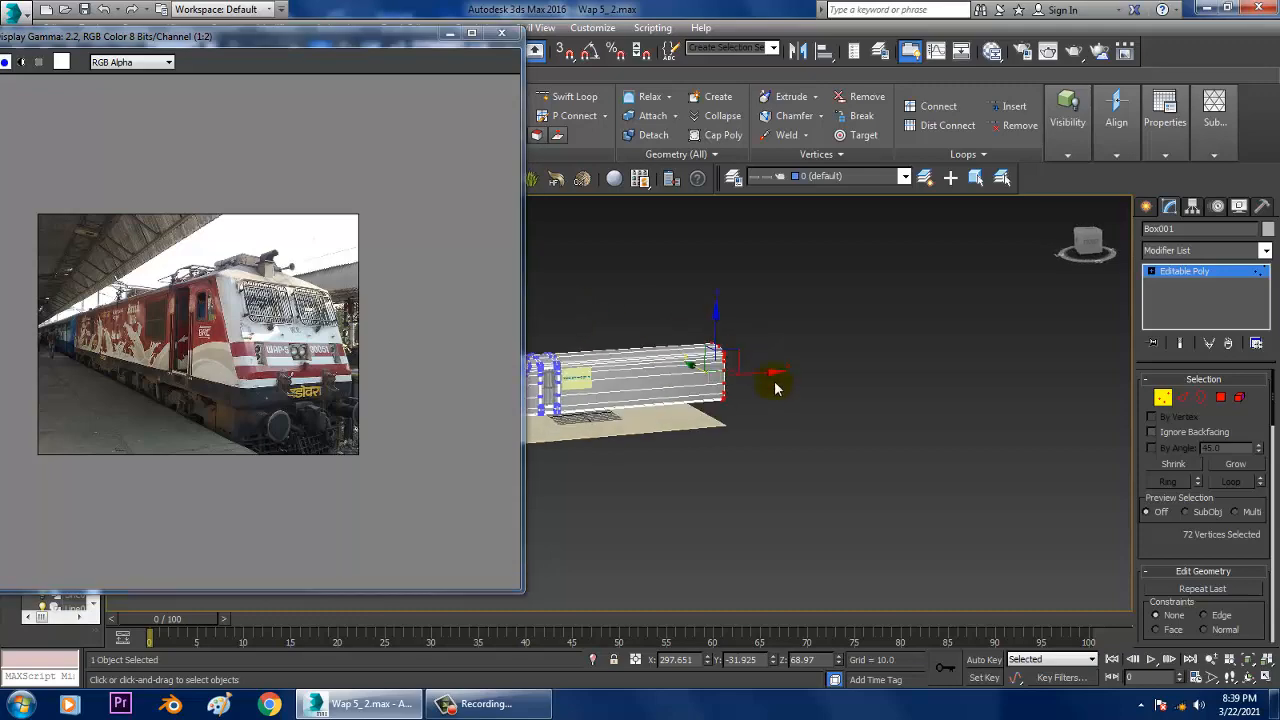
middle_click_drag(863, 374, 578, 379, "alt")
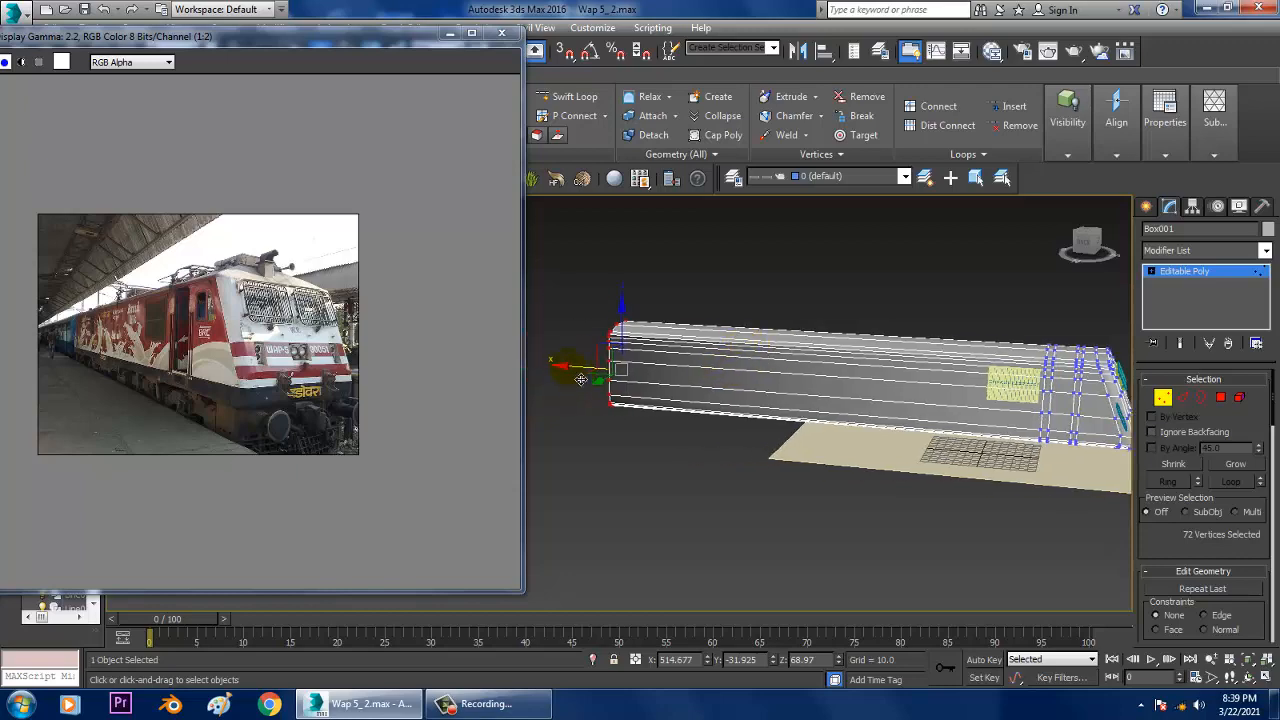
left_click_drag(581, 379, 618, 379)
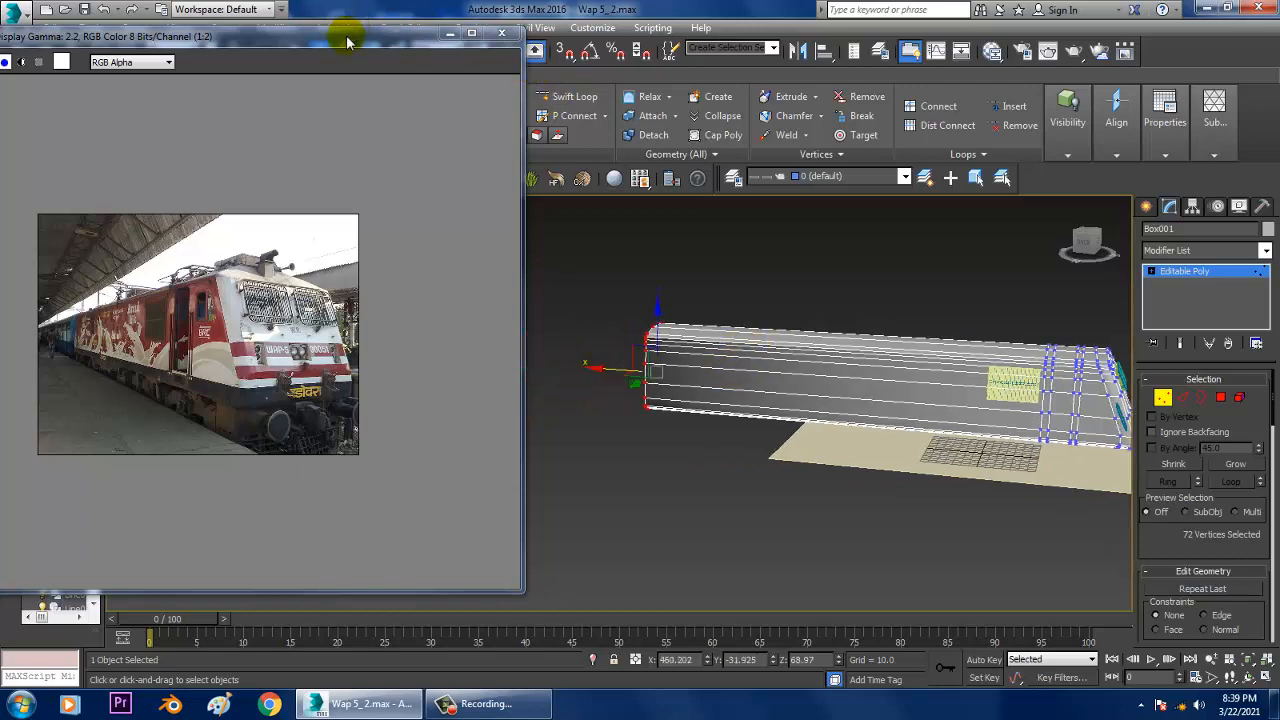
- Open the reference image WAP5 to compare the locomotive's overall length and proportions, then put it away
left_click_drag(347, 42, 212, 153)
left_click(477, 27)
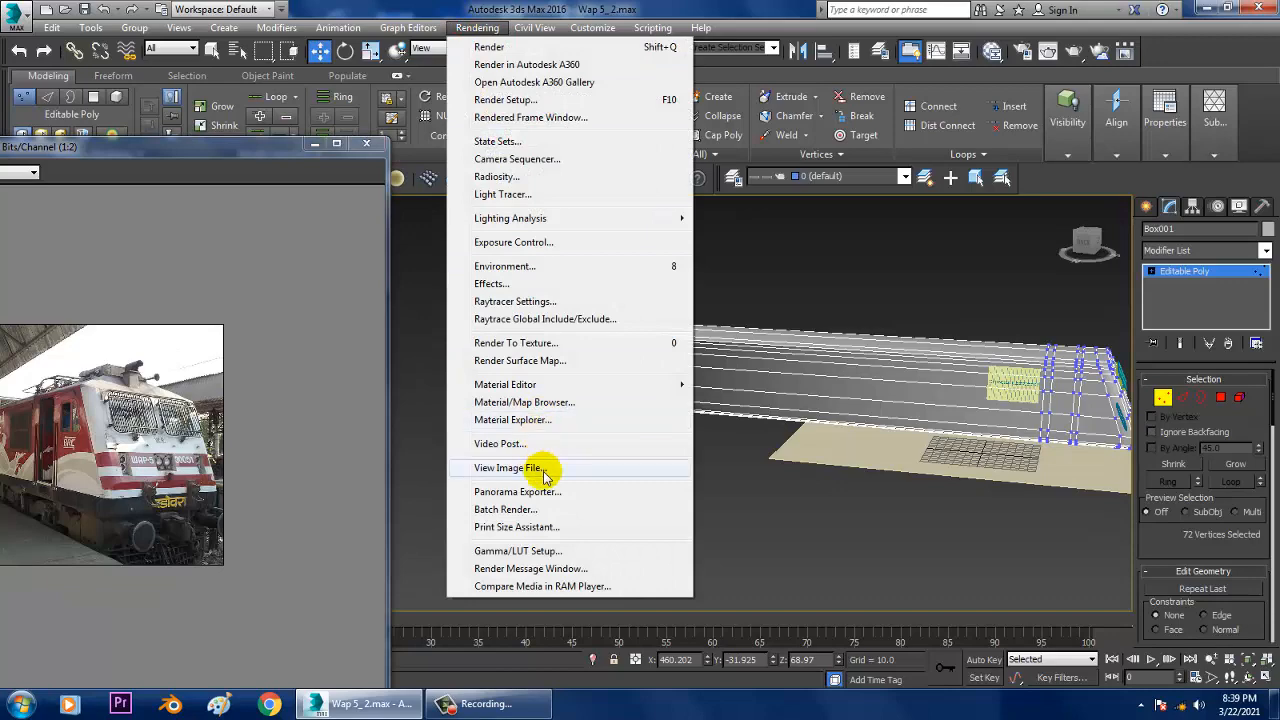
left_click(546, 468)
left_click(215, 128)
left_click(575, 158)
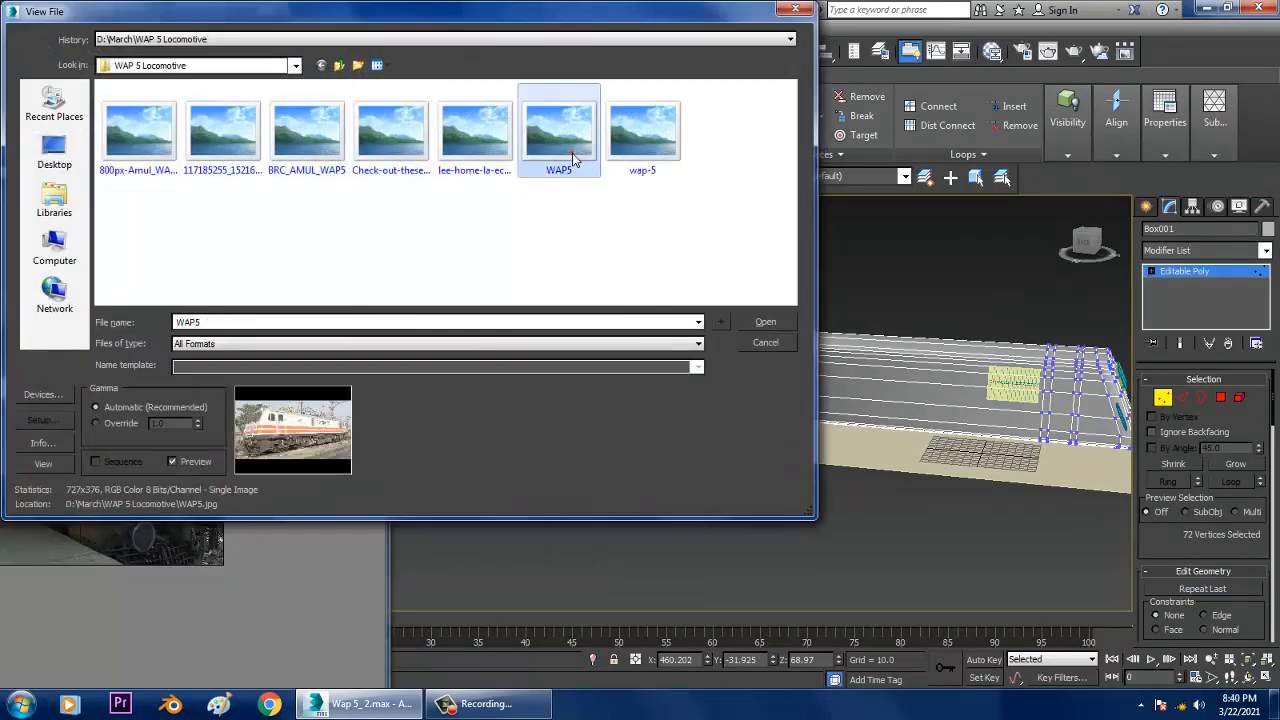
double_click(575, 158)
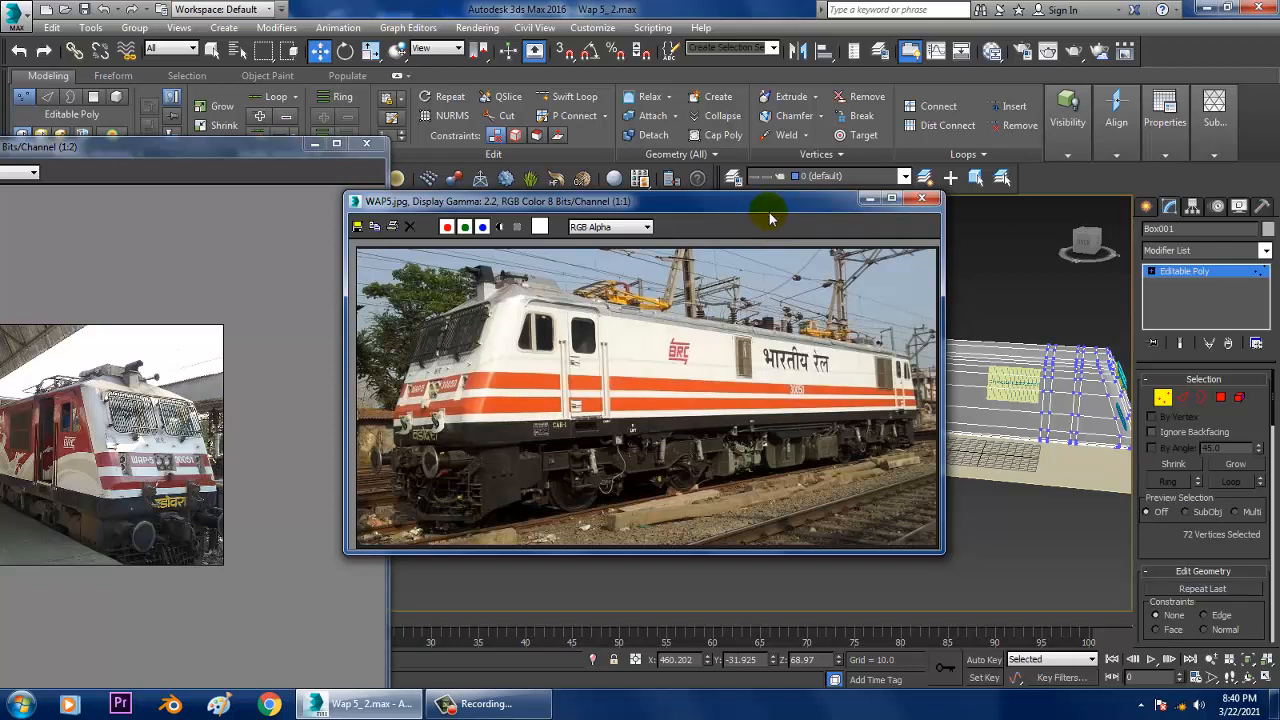
left_click(869, 198)
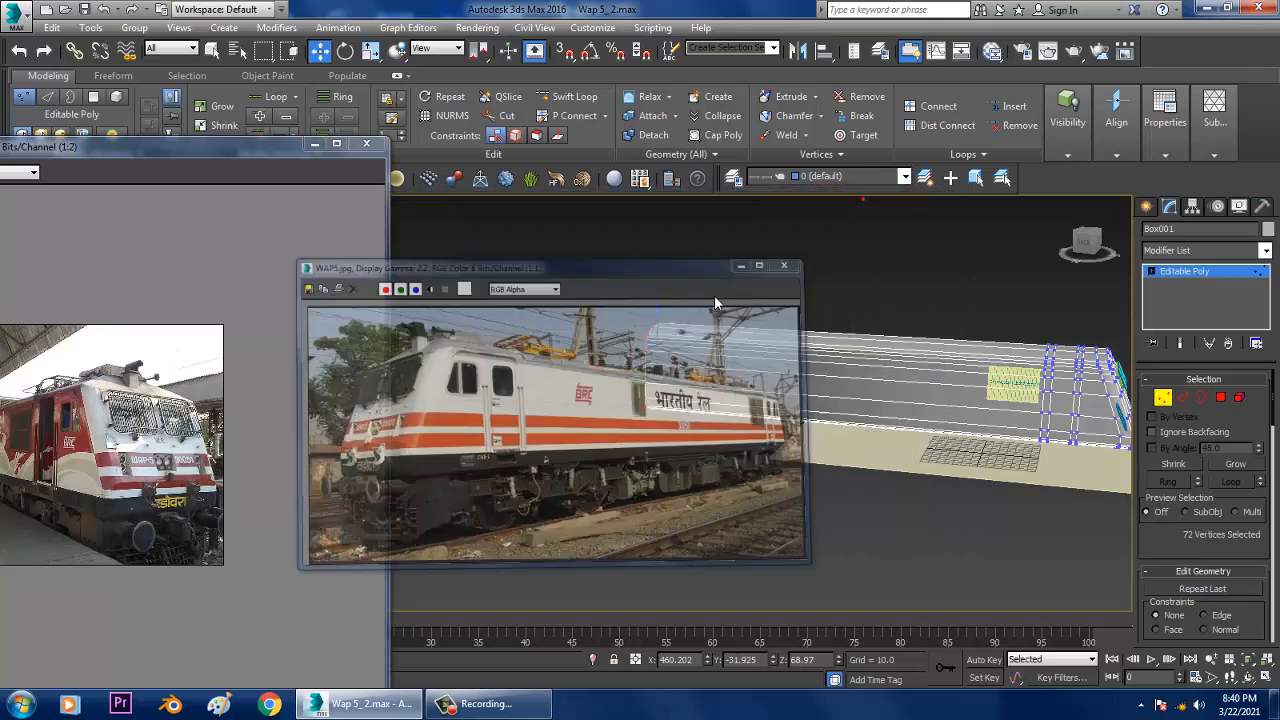
- Insert two horizontal edge loops with Swift Loop, one above and one below the existing edge across the front's middle
scroll(91, 477, "up", 2)
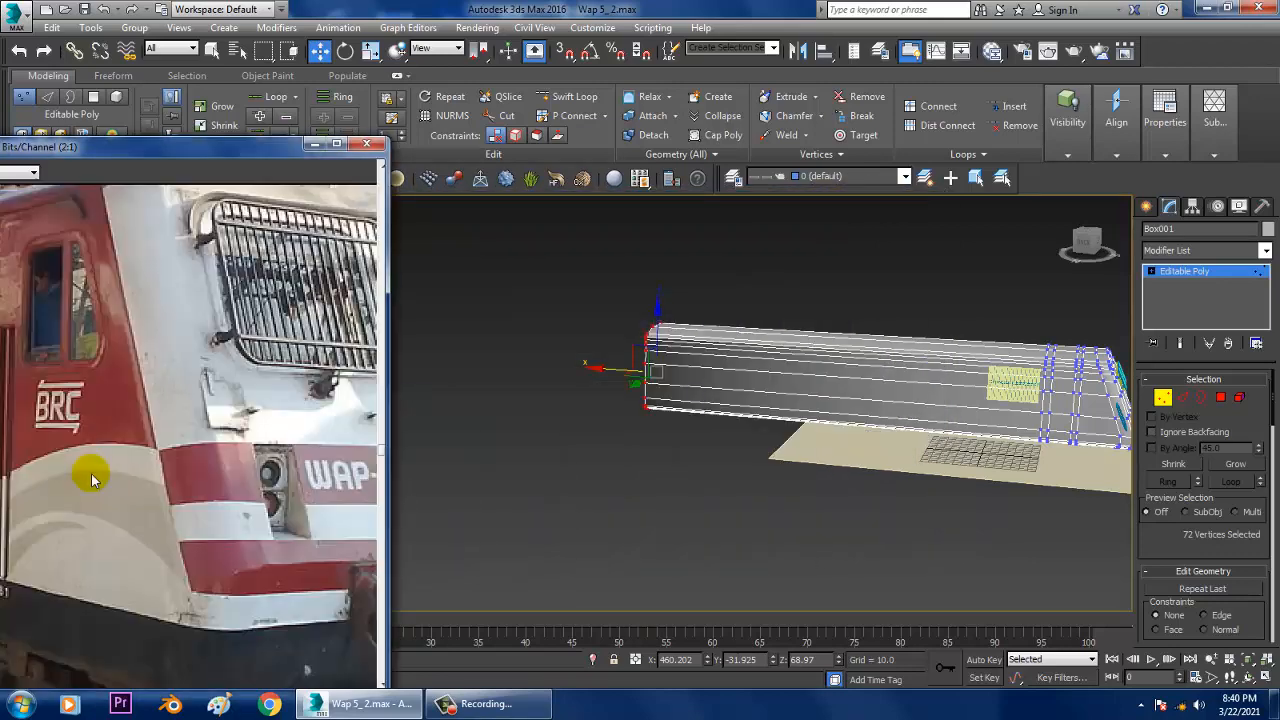
middle_click_drag(925, 365, 894, 391, "alt")
scroll(894, 391, "up", 5)
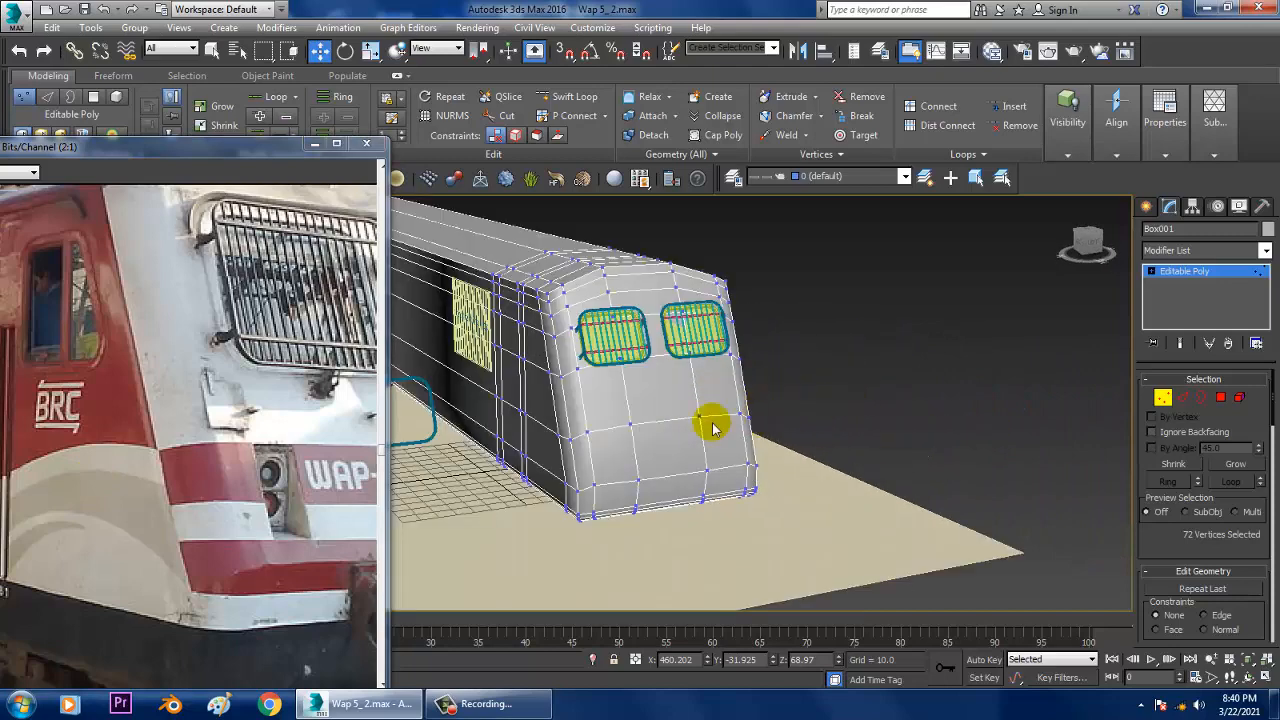
middle_click_drag(658, 428, 645, 425, "alt")
middle_click_drag(580, 390, 714, 363)
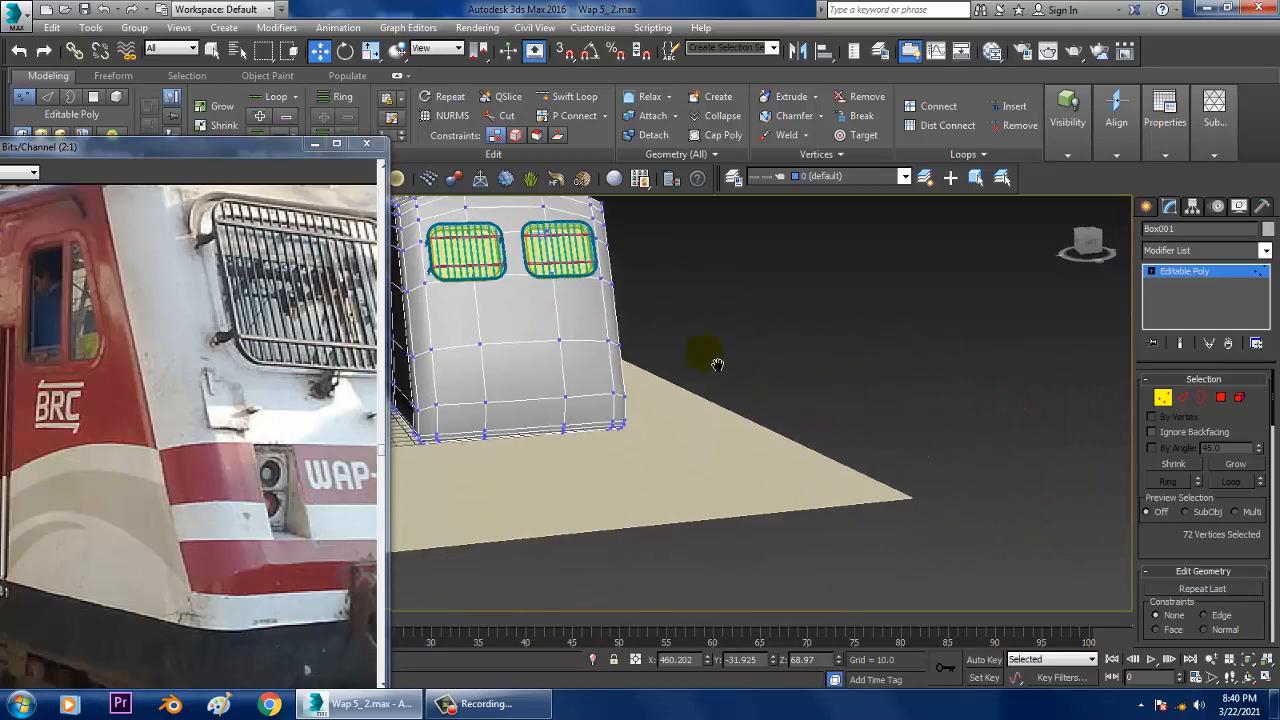
middle_click_drag(610, 344, 697, 346)
scroll(696, 342, "up", 3)
scroll(694, 343, "down", 3)
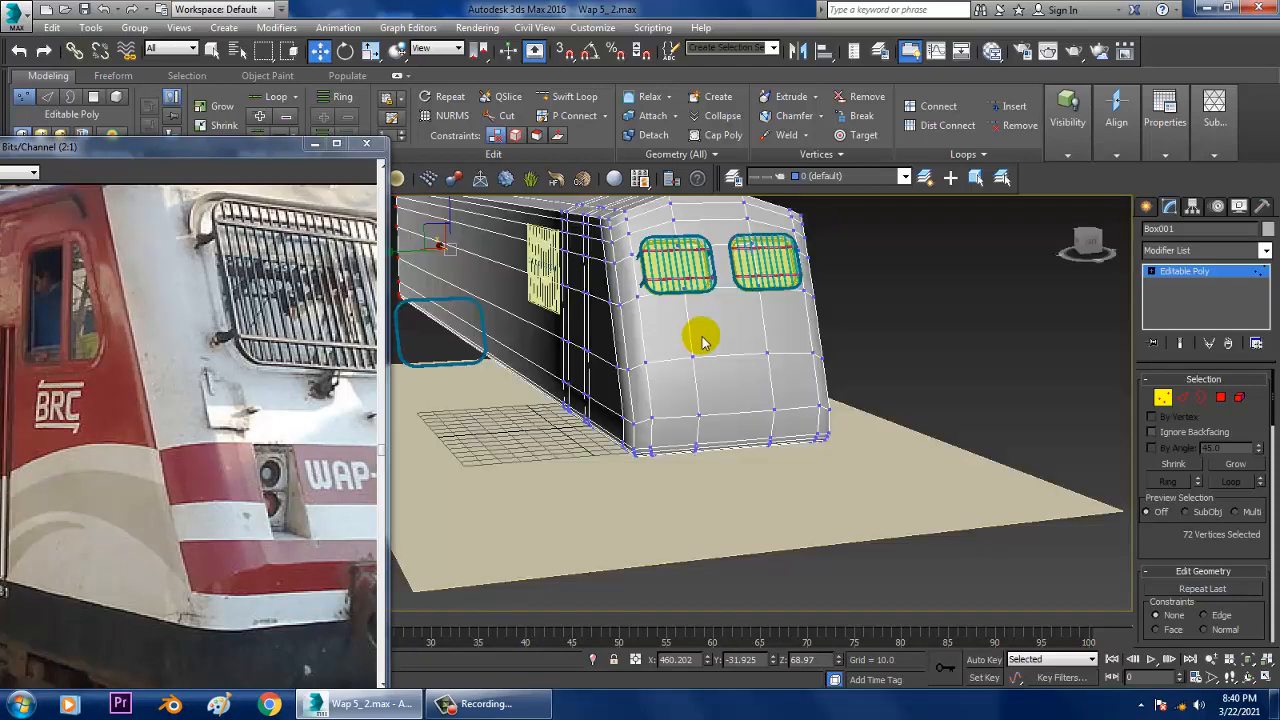
left_click(701, 336)
left_click(562, 96)
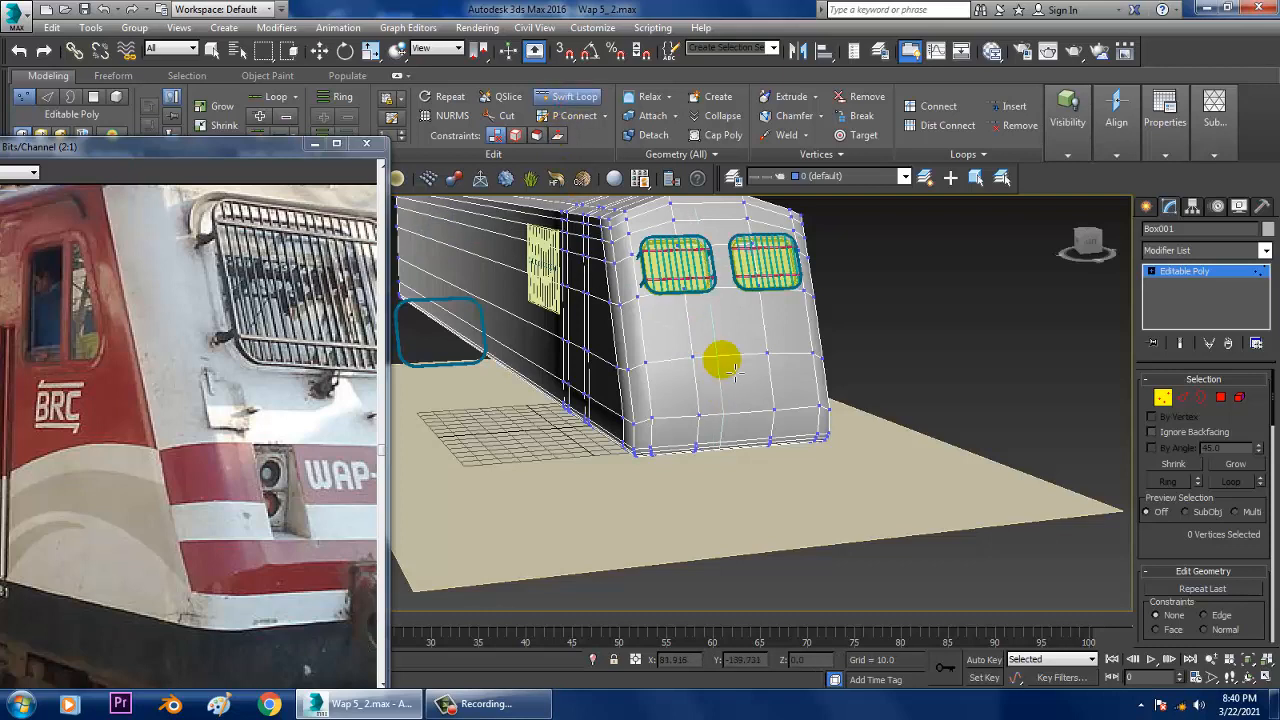
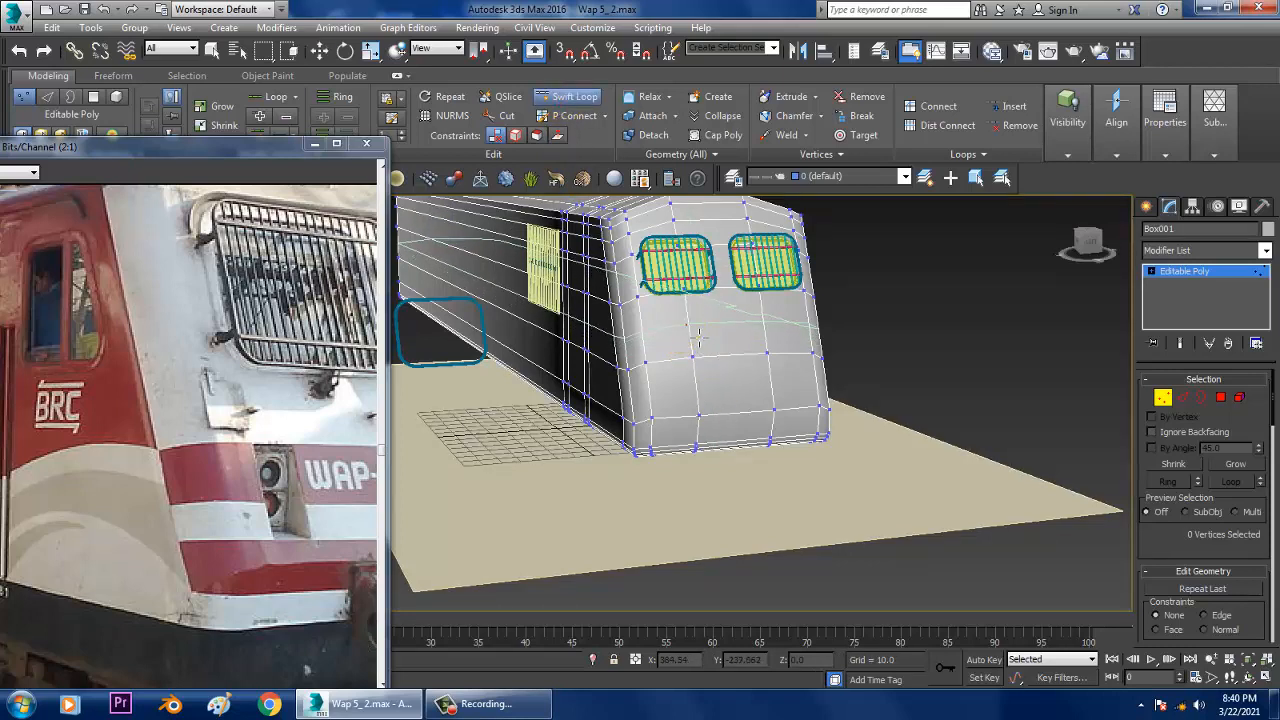
left_click(698, 338)
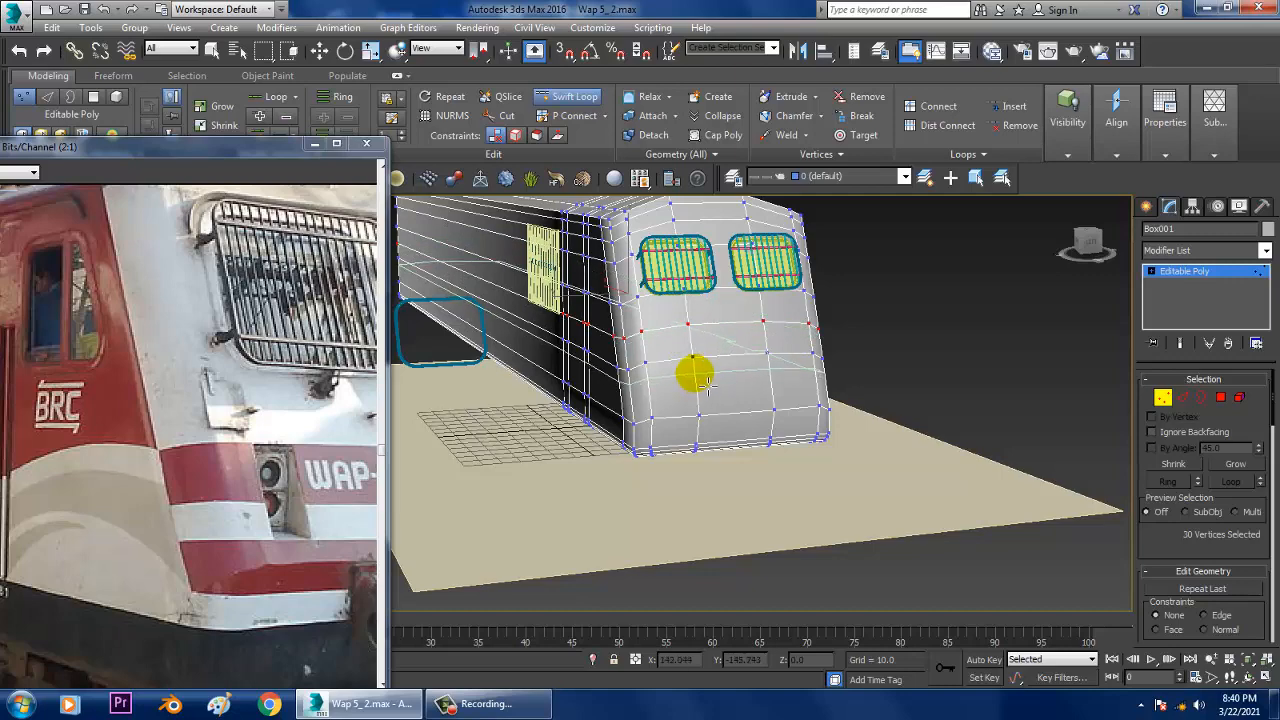
left_click(698, 376)
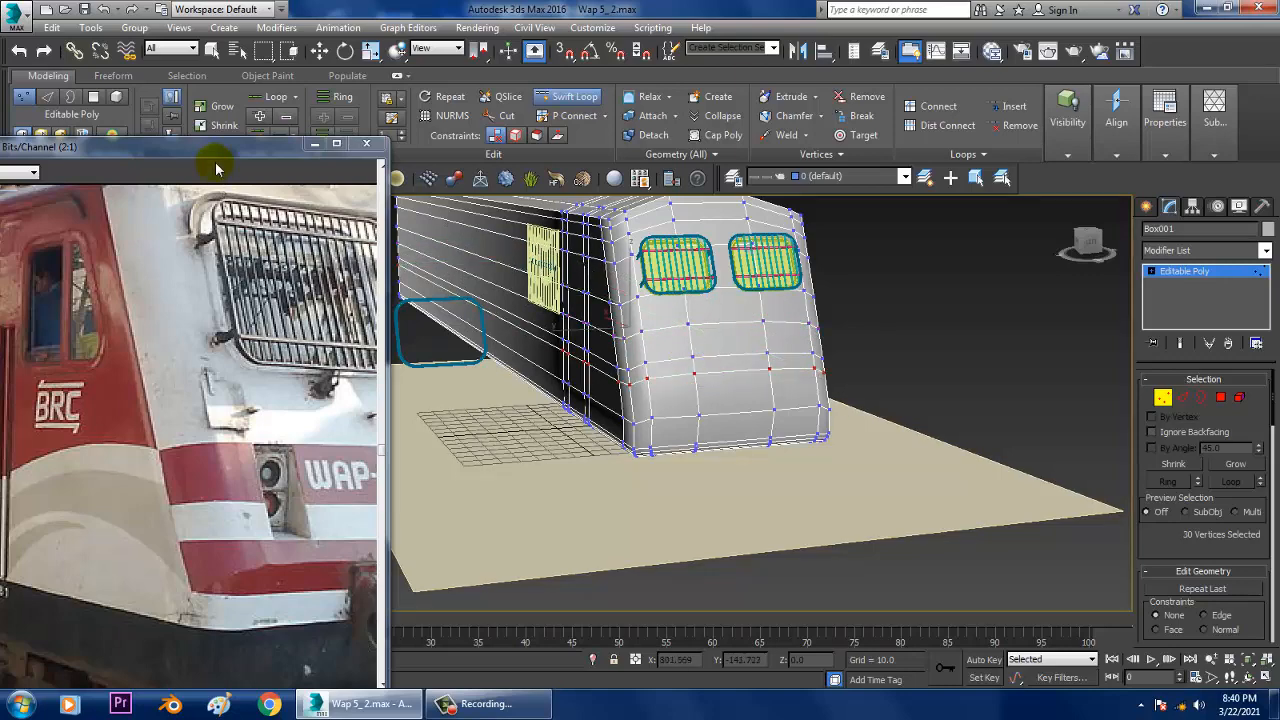
- Line up the reference photo's headlight area beside the model and insert a vertical Swift Loop near one side of the front
left_click_drag(258, 354, 150, 336)
scroll(222, 382, "down", 1)
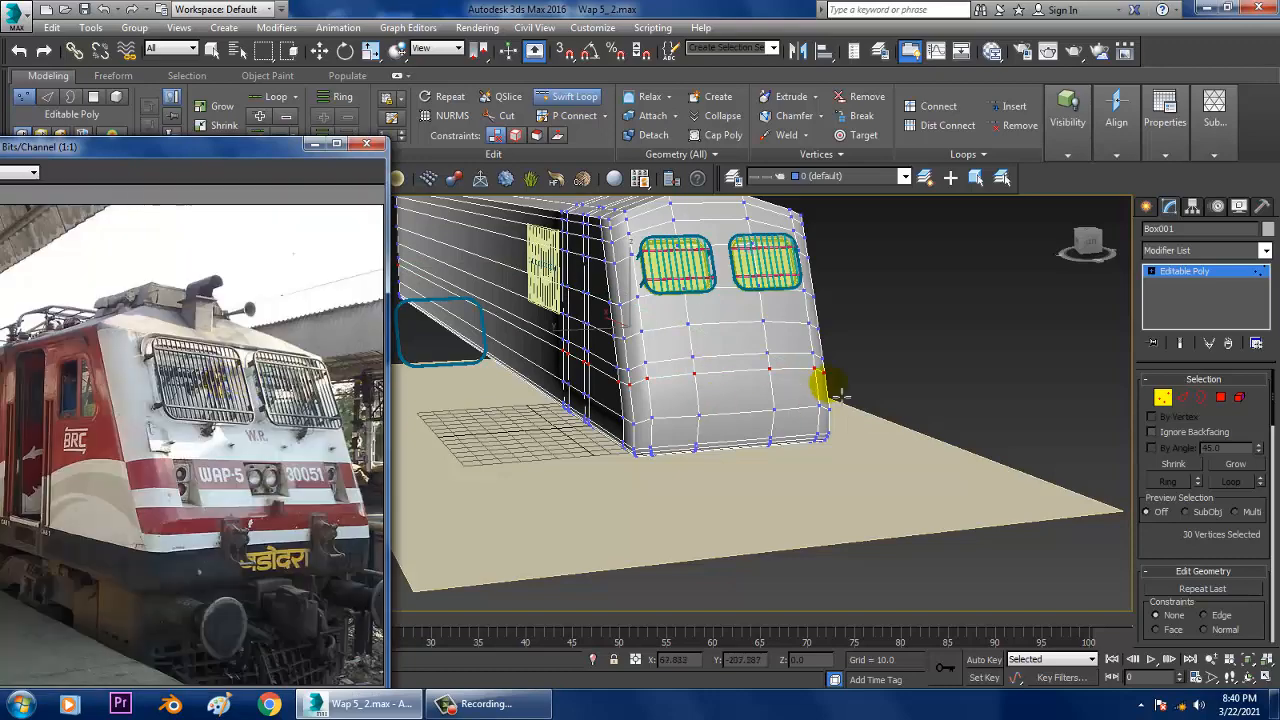
scroll(777, 394, "up", 1)
middle_click_drag(830, 398, 628, 370, "alt")
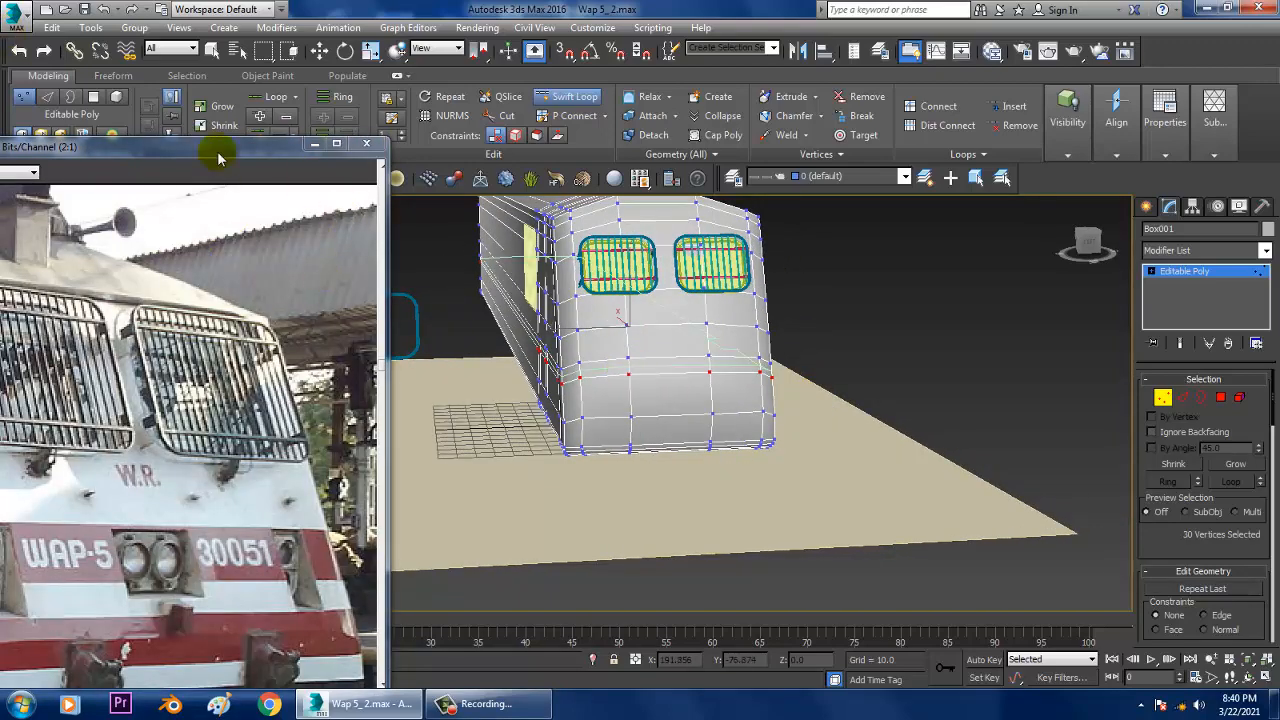
left_click_drag(206, 150, 303, 133)
middle_click_drag(837, 371, 919, 372, "alt")
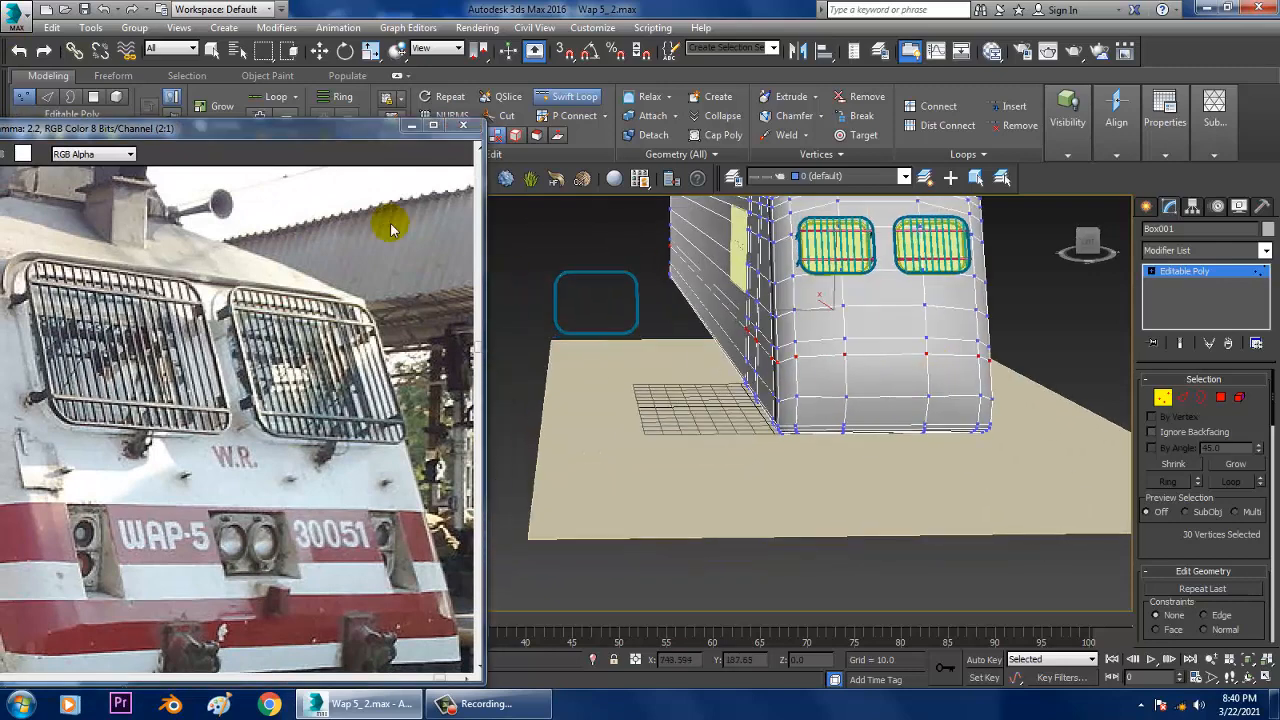
left_click_drag(228, 150, 296, 143)
middle_click_drag(880, 372, 778, 316, "alt")
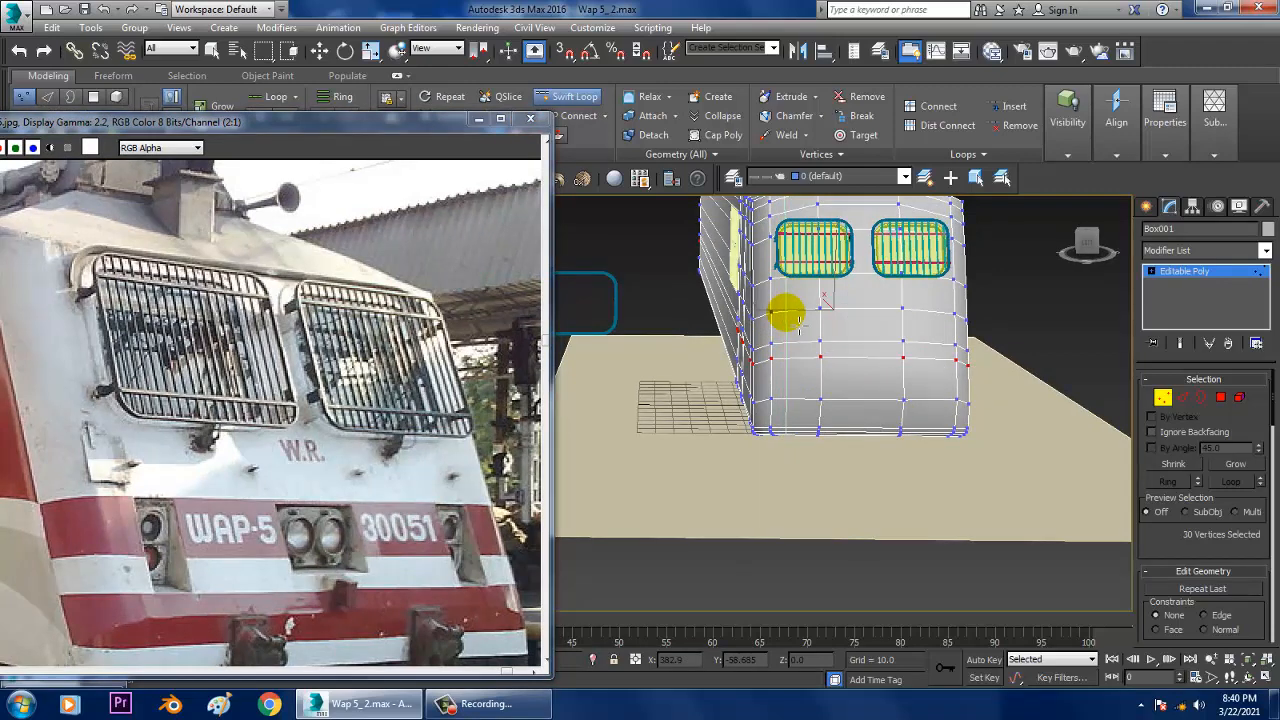
left_click(786, 313)
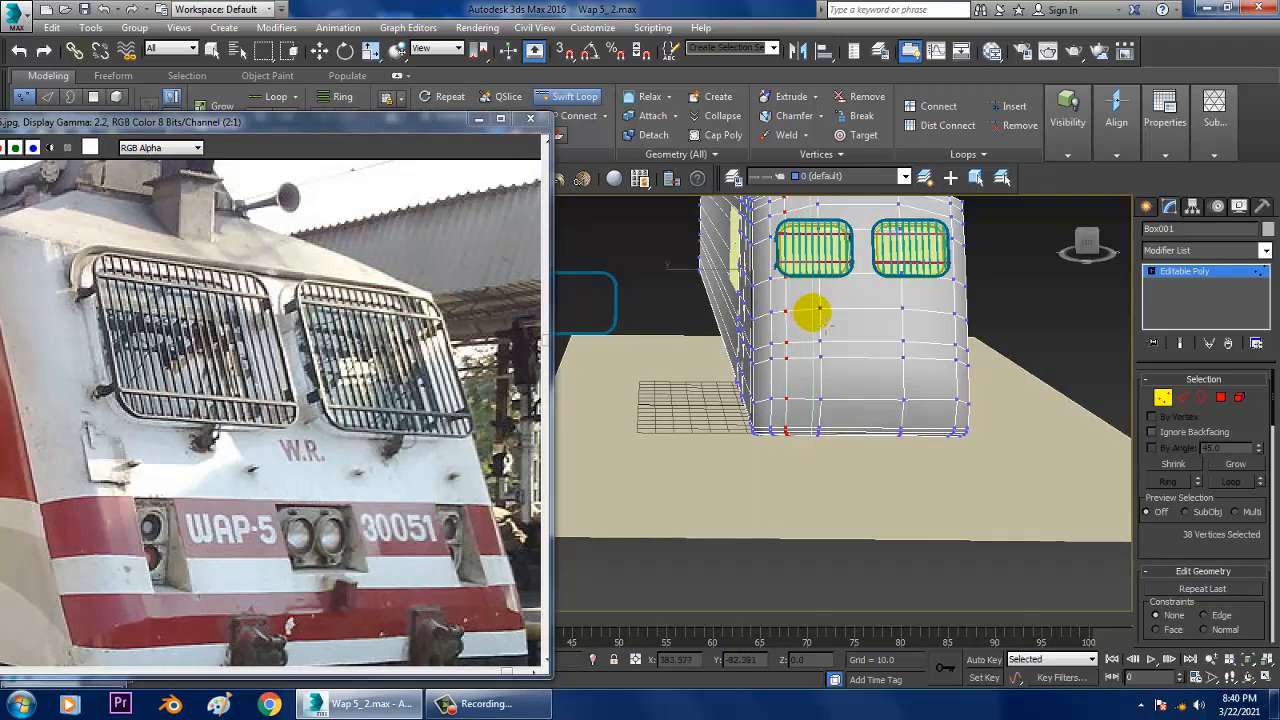
- Insert further vertical edge loops on the front's other half to match the headlight spacing on the opposite side
middle_click_drag(818, 314, 900, 325, "alt")
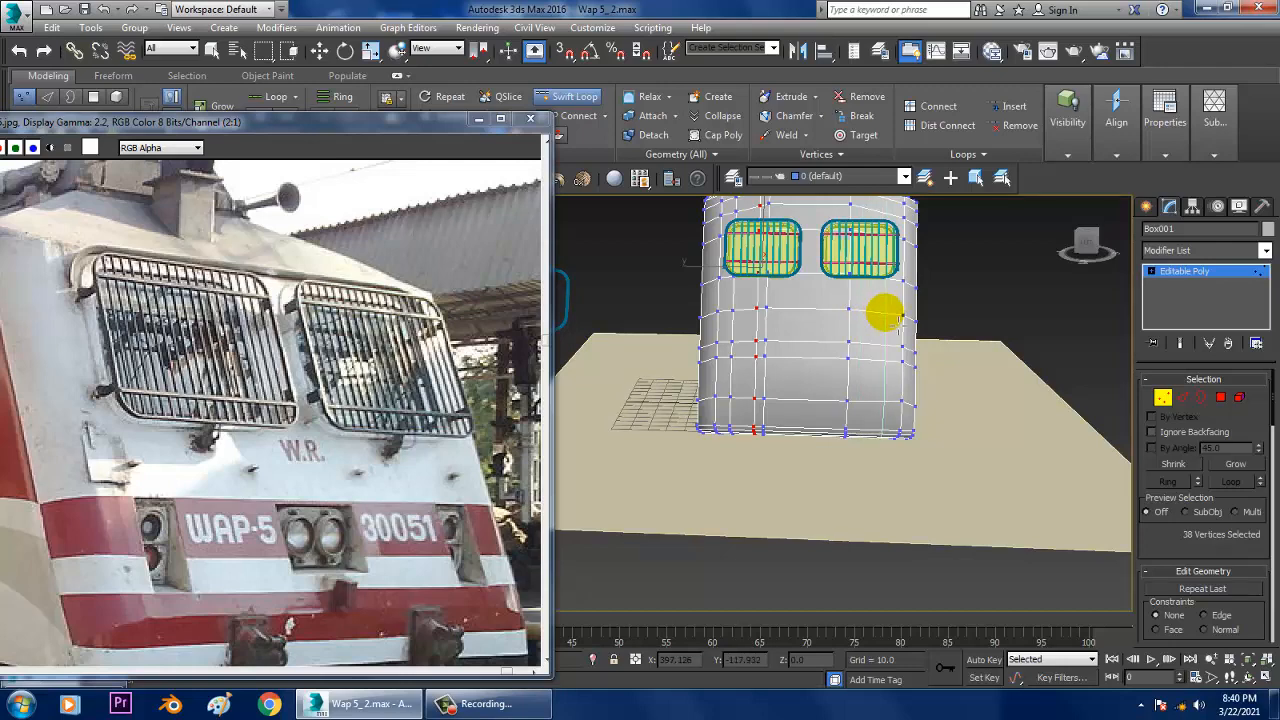
left_click(876, 308)
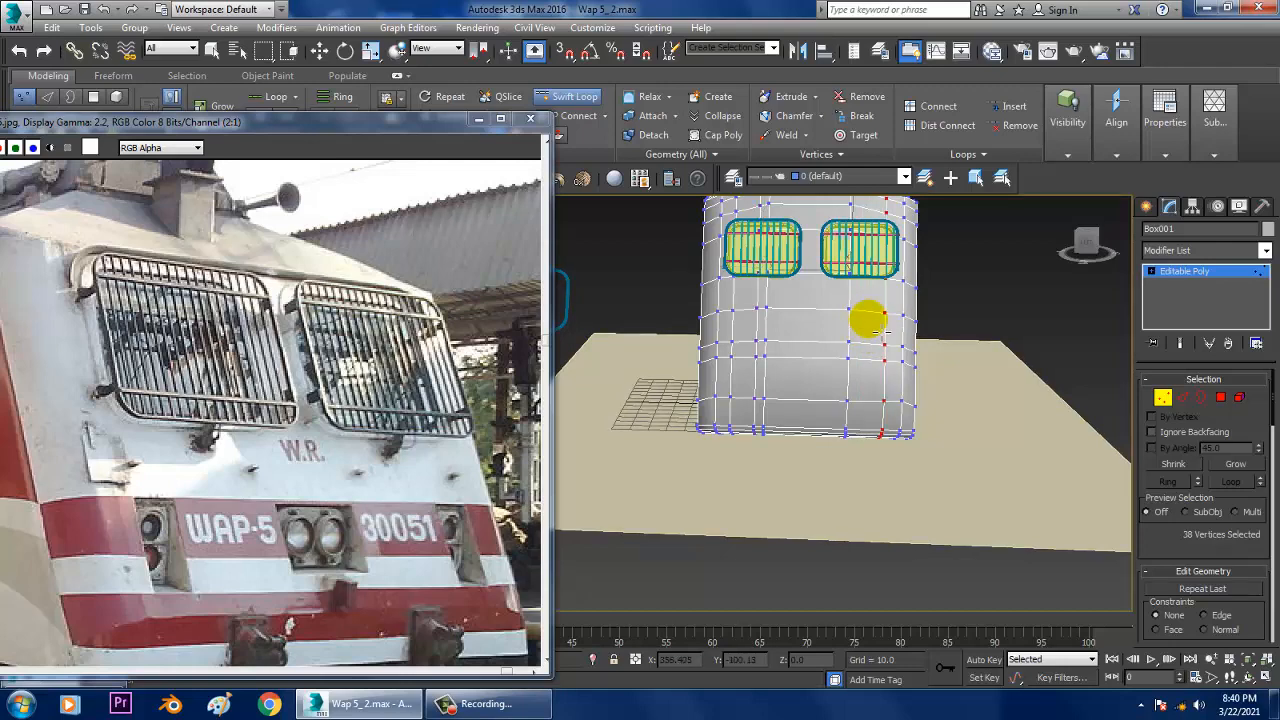
mouse_move(900, 357)
middle_mouse_down("alt")
mouse_move(924, 362)
mouse_move(886, 366)
middle_mouse_up("alt")
scroll(877, 366, "up", 5)
scroll(826, 362, "down", 5)
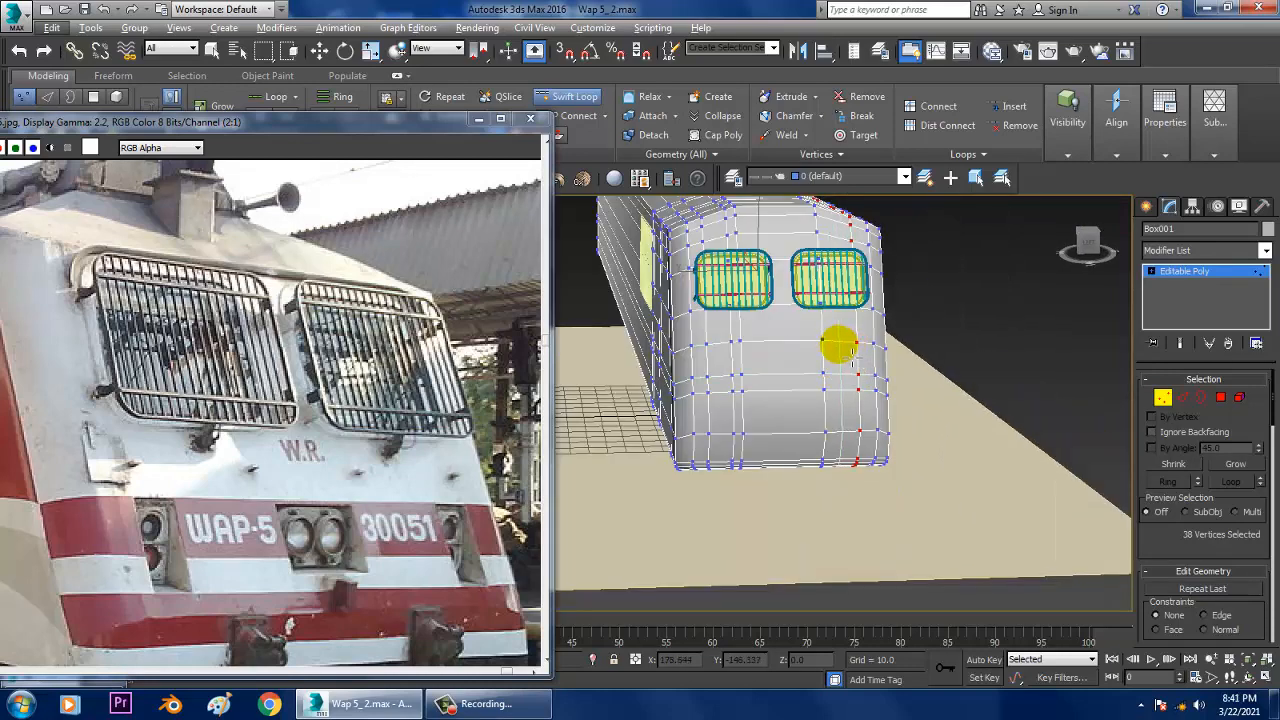
middle_click_drag(838, 347, 726, 349, "alt")
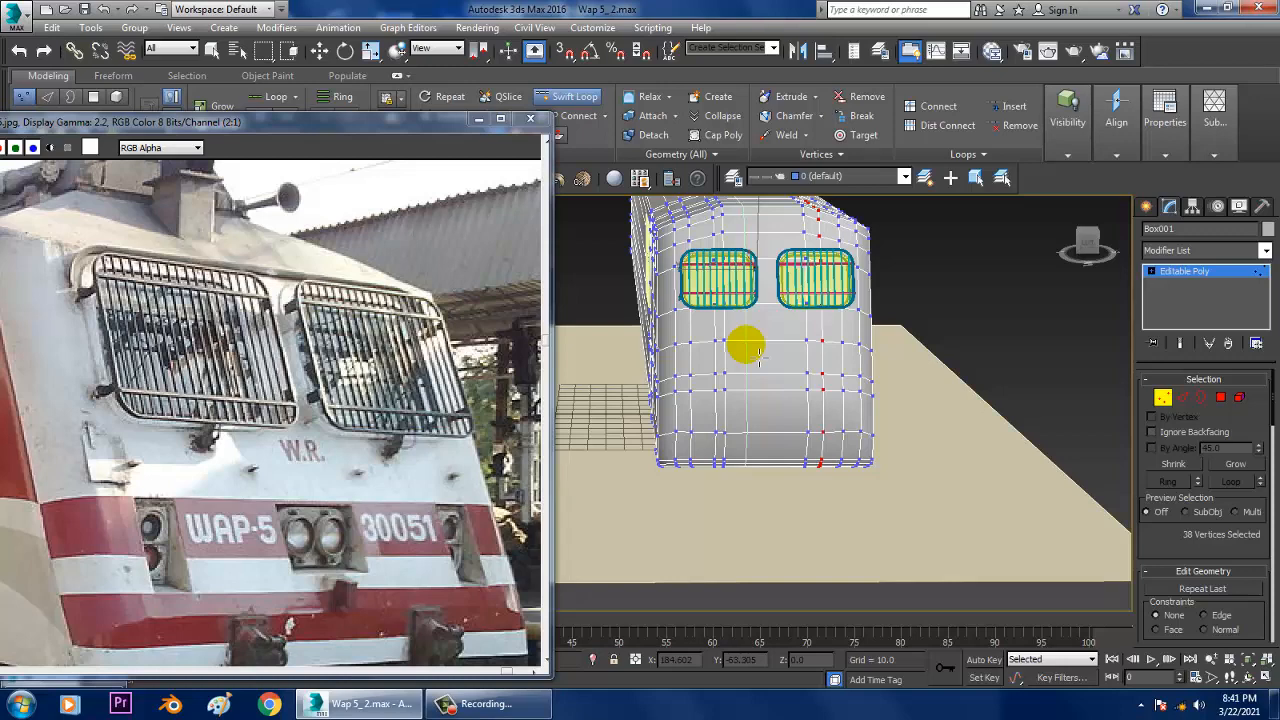
- Insert a vertical edge loop down the middle of the locomotive's front with Swift Loop, then leave the tool
left_click(743, 343)
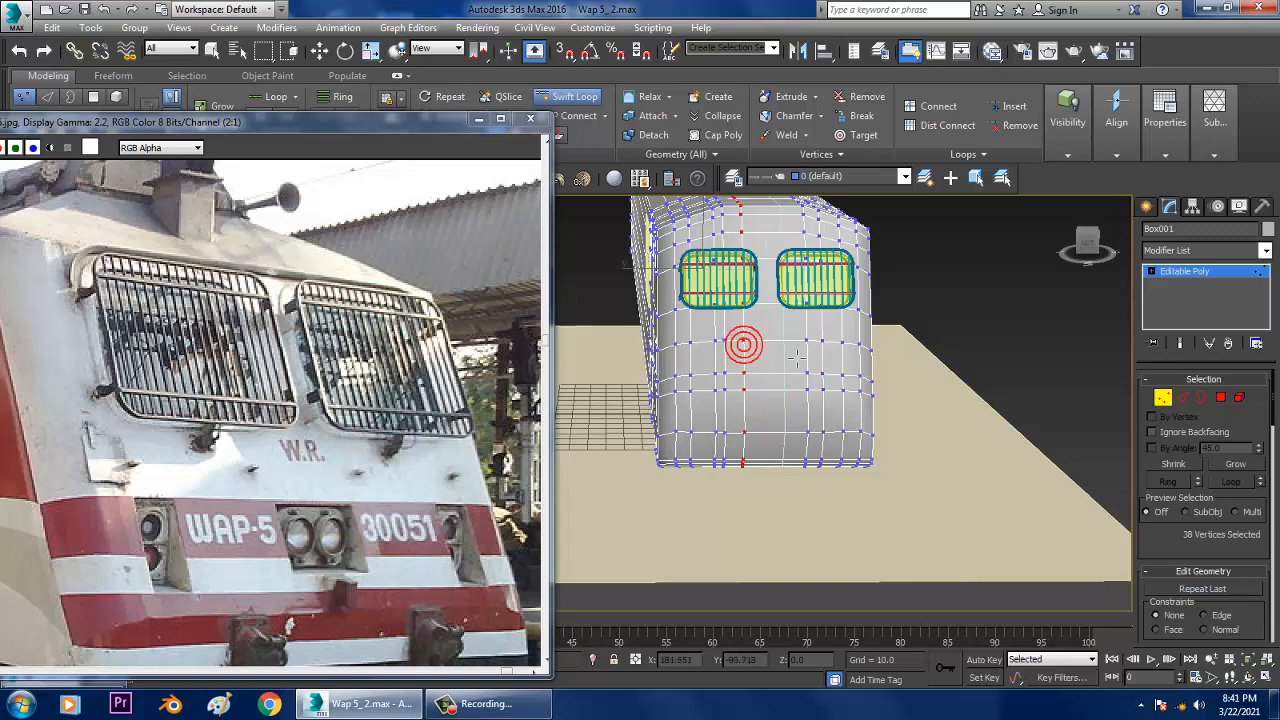
middle_click_drag(800, 352, 934, 357, "alt")
key("w")
- Select the two stacked headlight polygons under one front window and extrude them inward by -4.594 to form a recess
scroll(945, 368, "up", 5)
left_click(1220, 398)
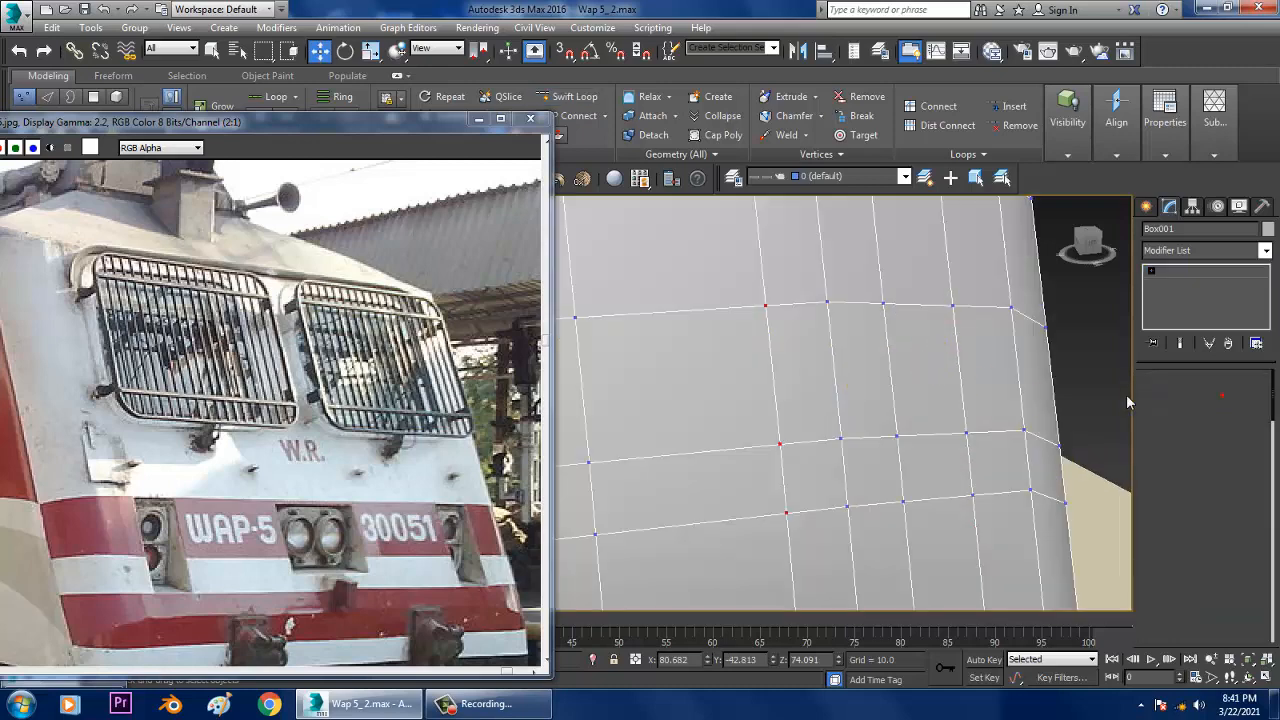
scroll(948, 390, "down", 6)
scroll(946, 392, "up", 6)
scroll(794, 420, "down", 6)
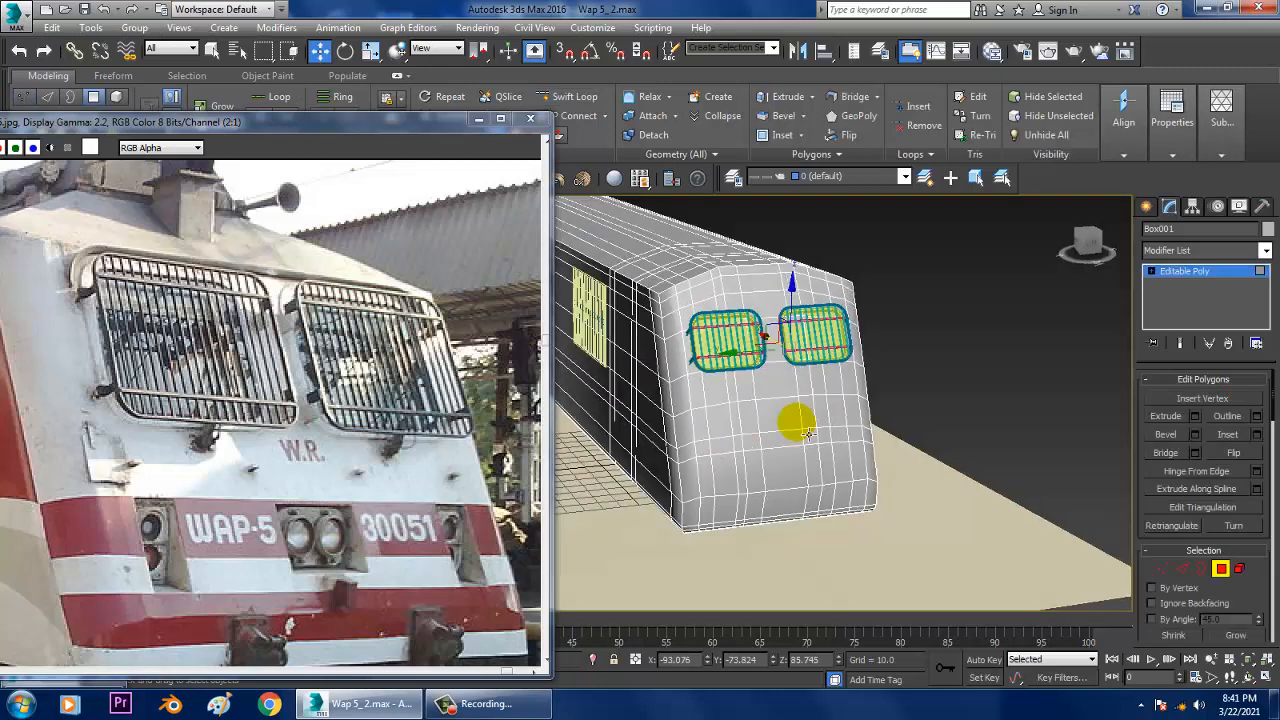
left_click(718, 430)
scroll(723, 445, "down", 5)
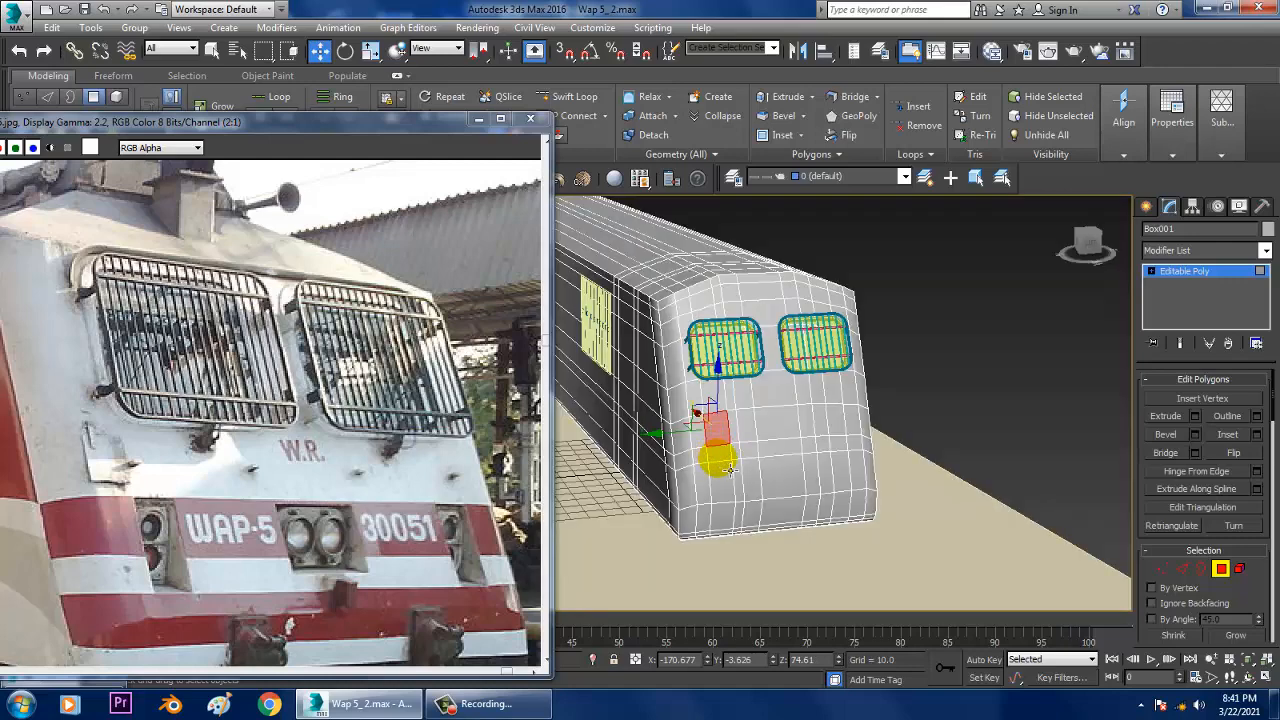
scroll(763, 443, "up", 5)
scroll(737, 437, "down", 5)
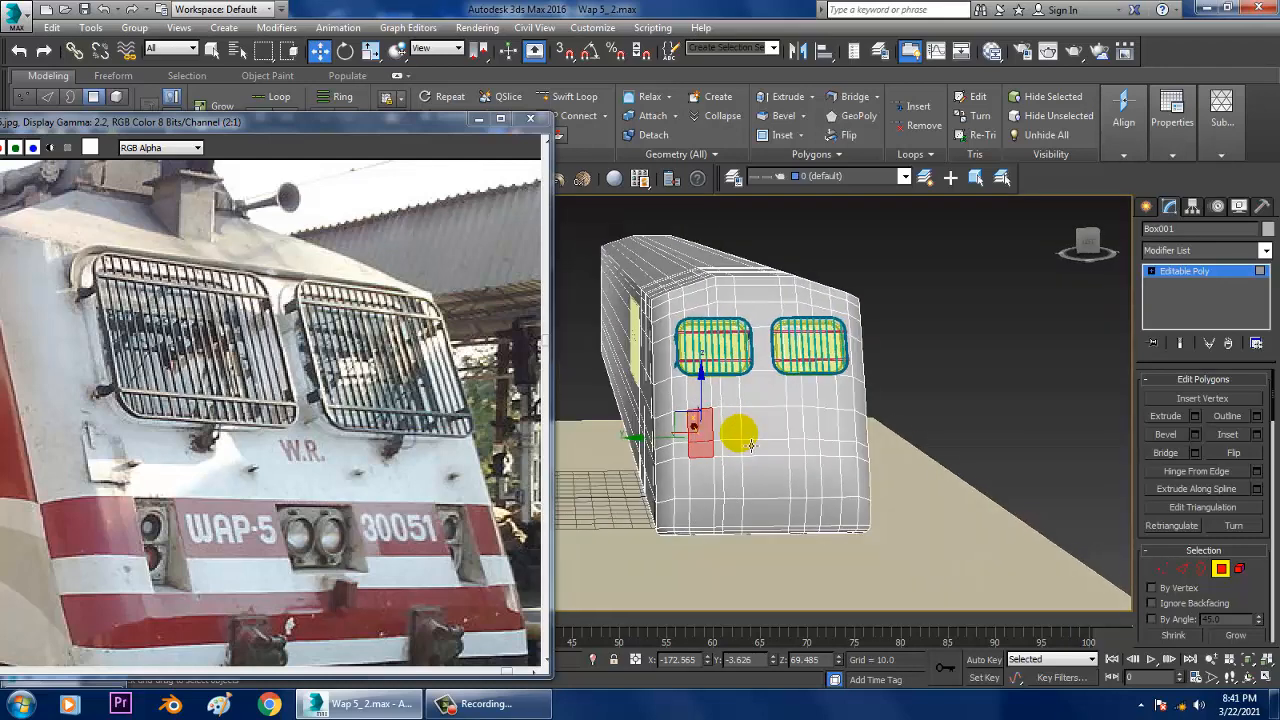
scroll(745, 442, "up", 5)
scroll(748, 447, "down", 5)
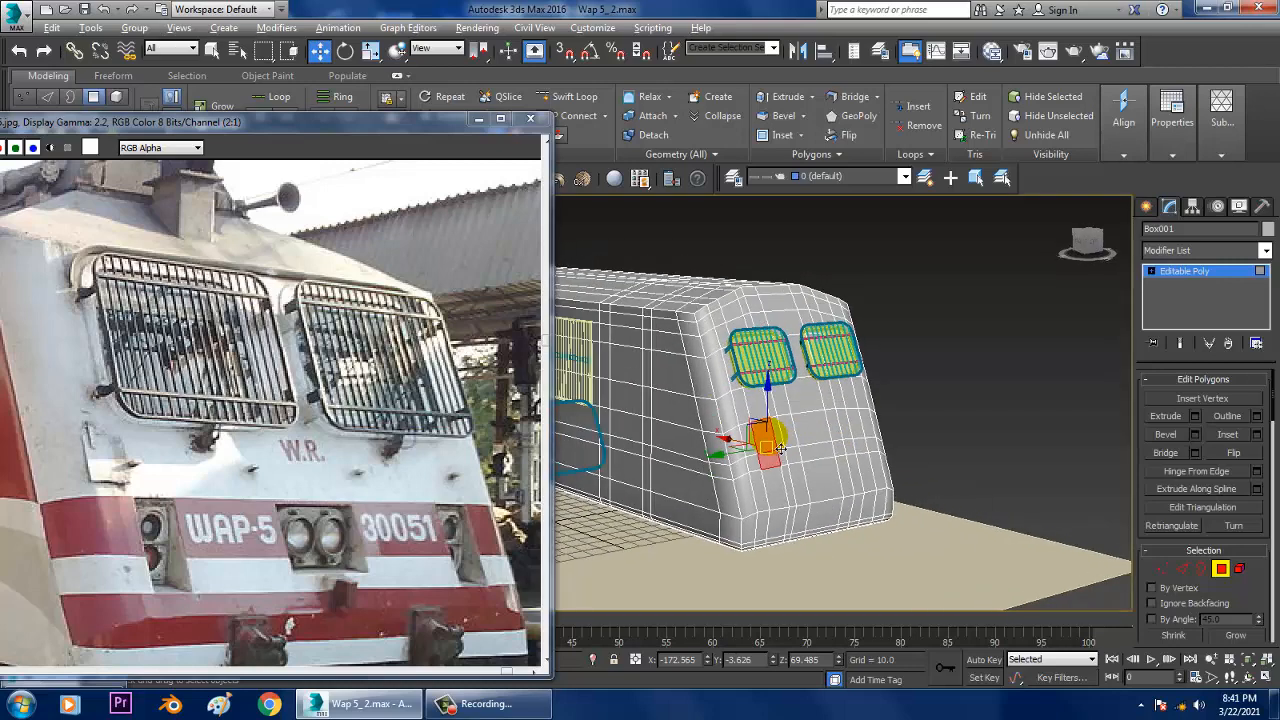
scroll(784, 452, "up", 5)
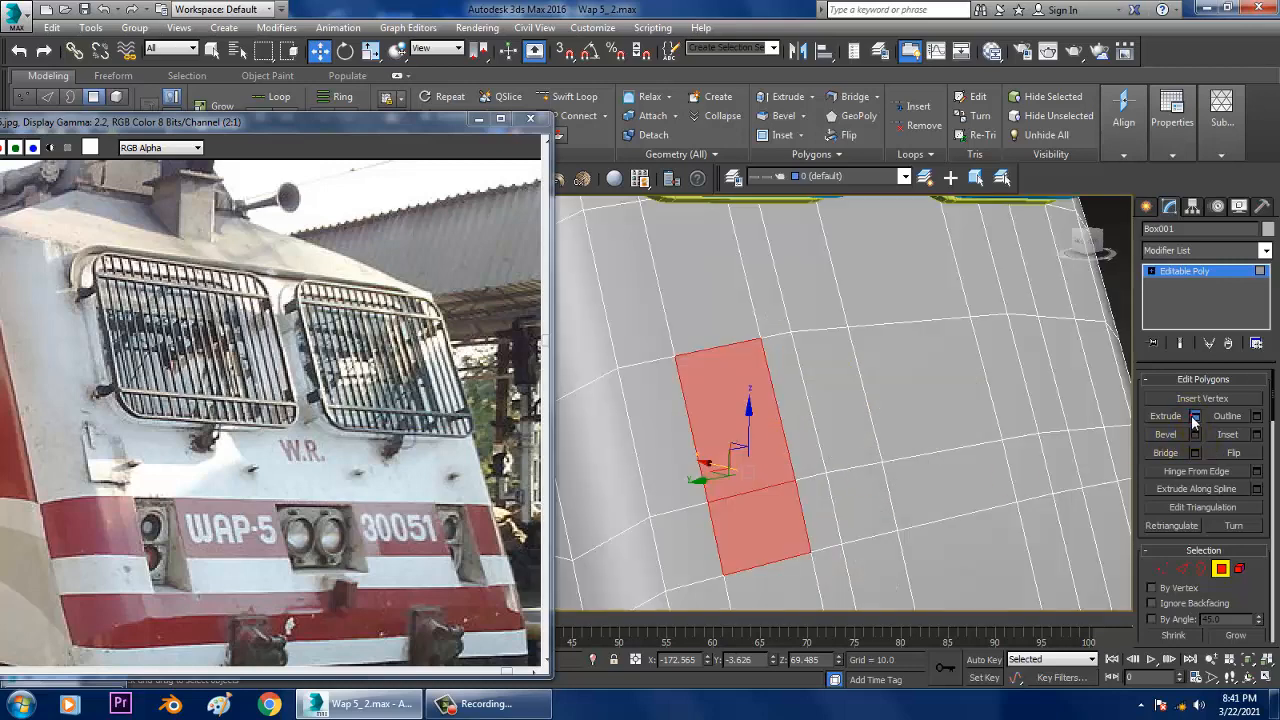
left_click(1194, 417)
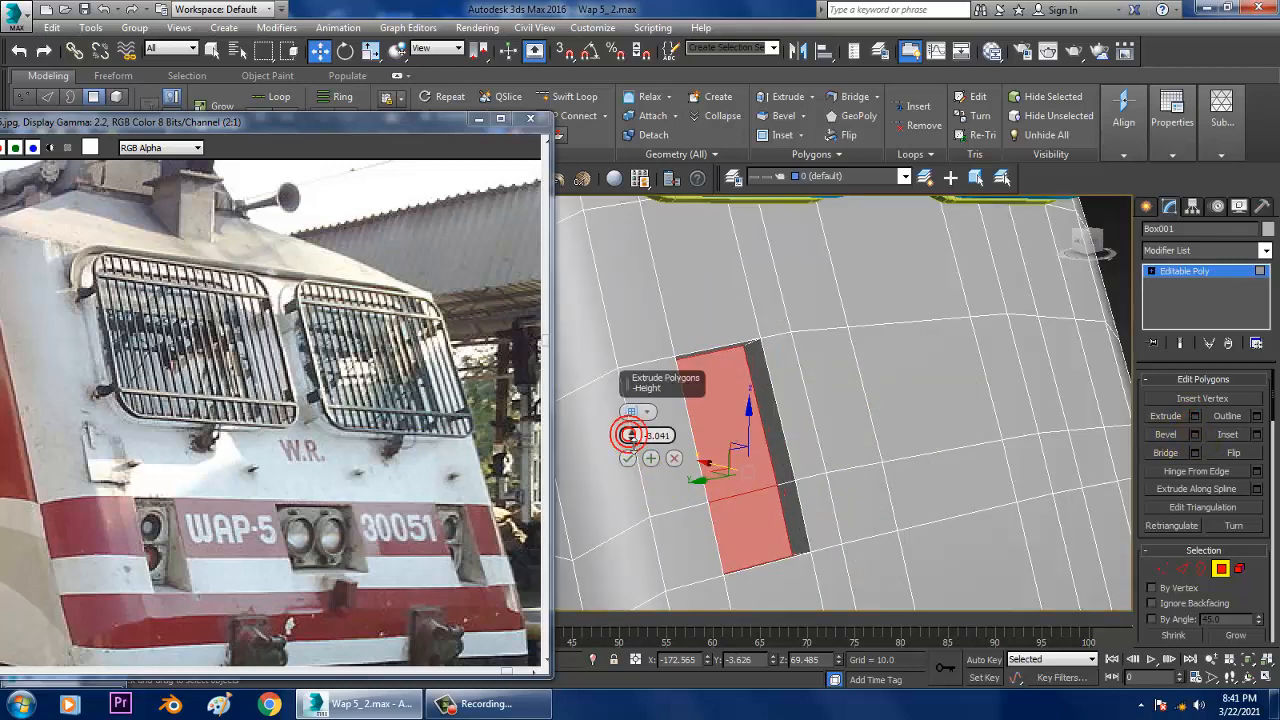
left_click_drag(629, 434, 641, 459)
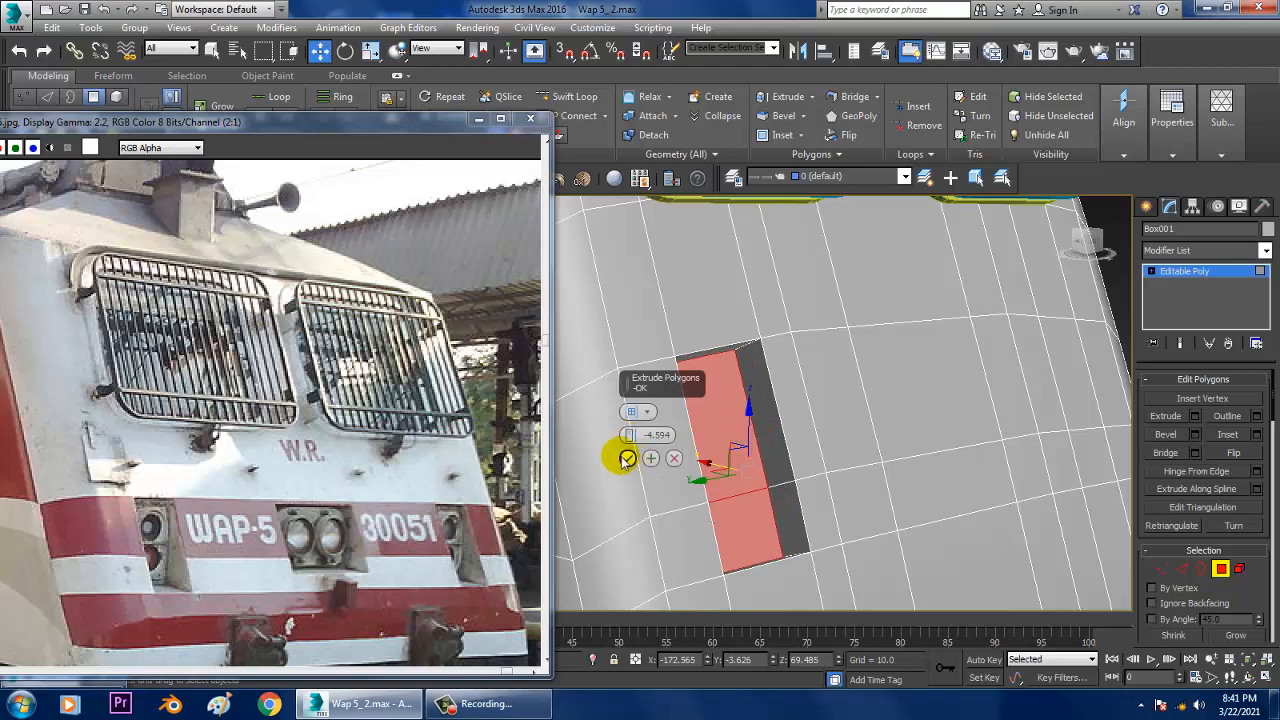
left_click(626, 458)
- Move the upper back edge of the headlight recess outward along X by about 1.7 units
left_click_drag(722, 420, 716, 408)
middle_click_drag(714, 423, 761, 494, "alt")
scroll(751, 482, "down", 6)
scroll(792, 489, "up", 5)
scroll(749, 485, "down", 5)
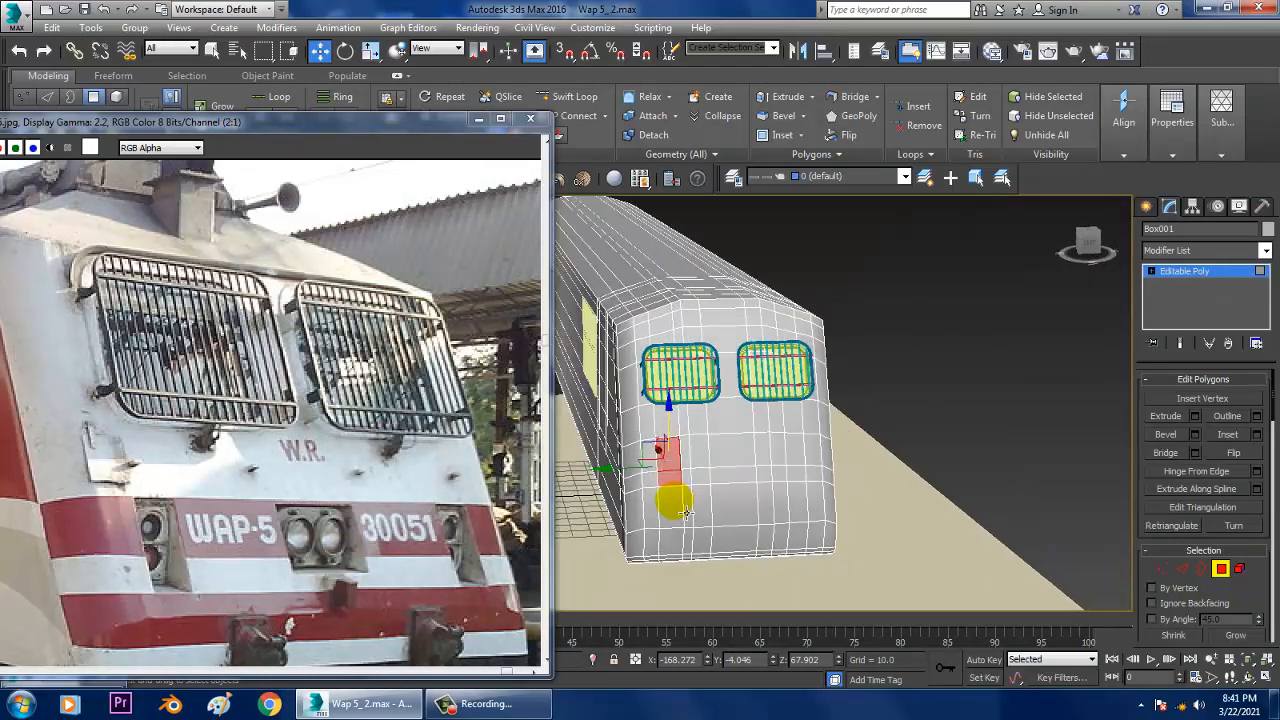
middle_click_drag(674, 500, 849, 374, "alt")
scroll(750, 478, "up", 6)
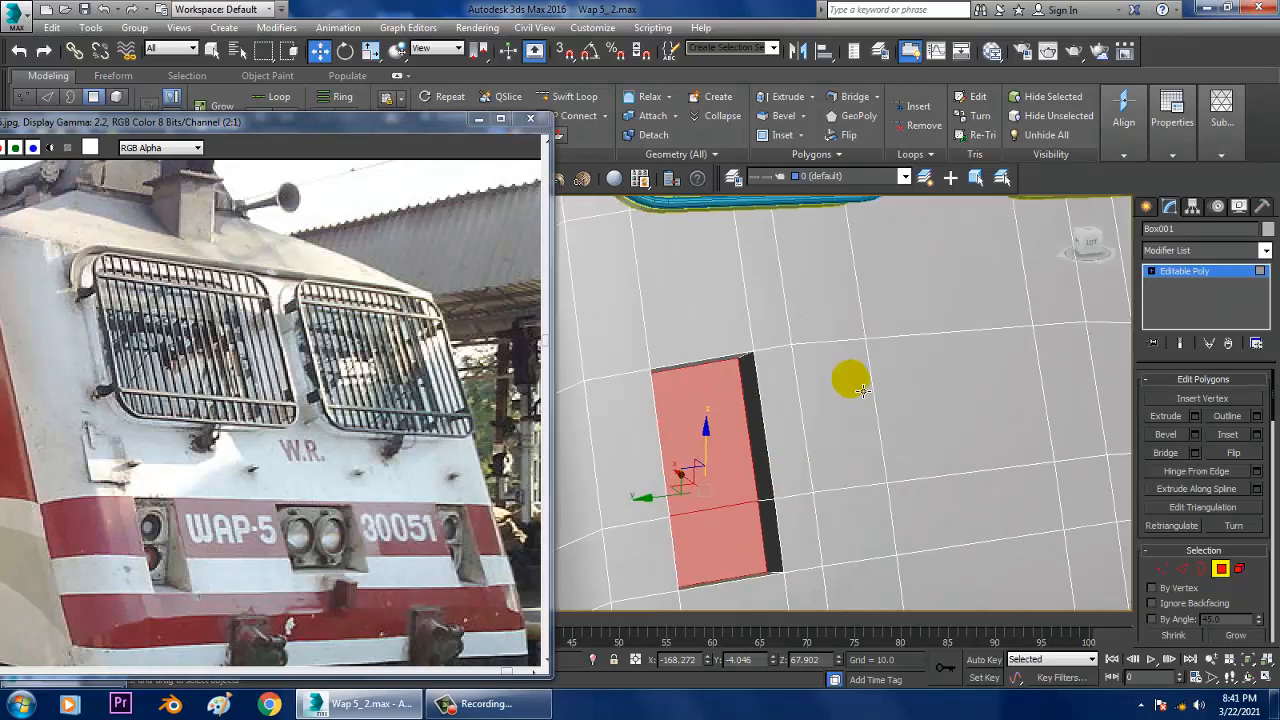
left_click(1183, 570)
middle_click_drag(803, 446, 701, 302, "alt")
left_click(688, 221)
scroll(682, 219, "down", 5)
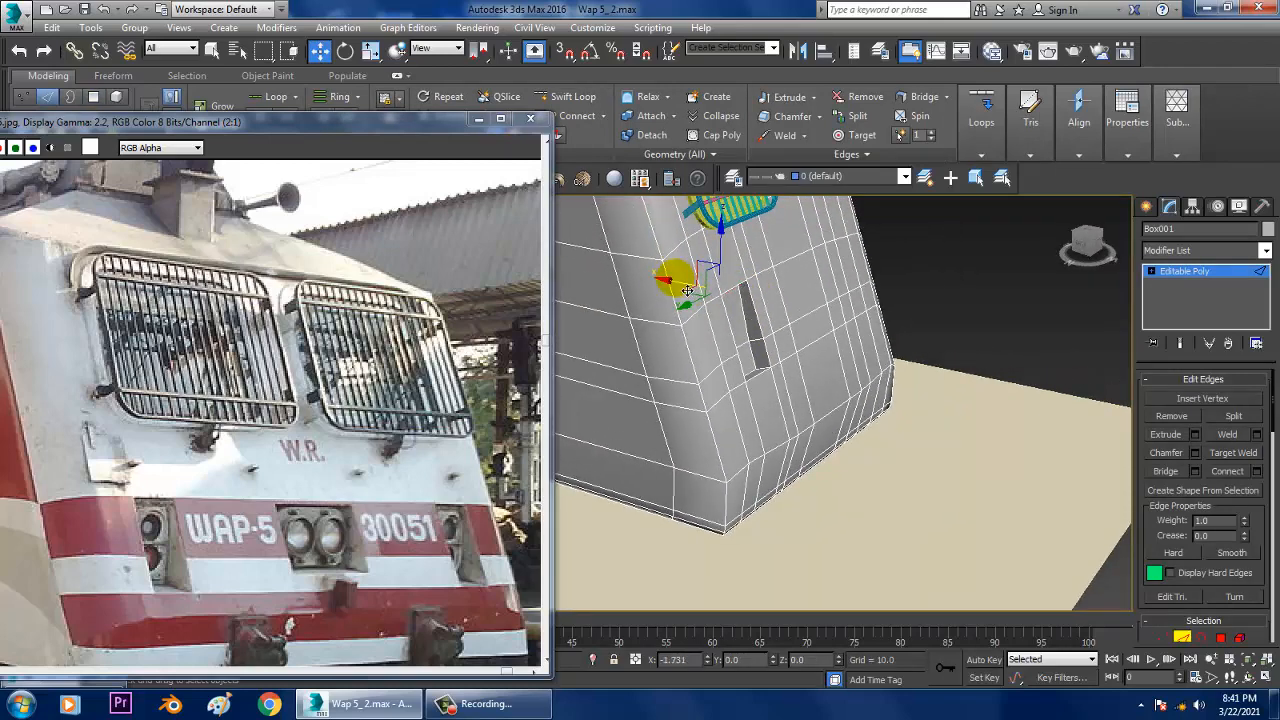
- Push the middle and lower back edges of the same recess inward along X to make its back wall steeper
scroll(688, 290, "up", 6)
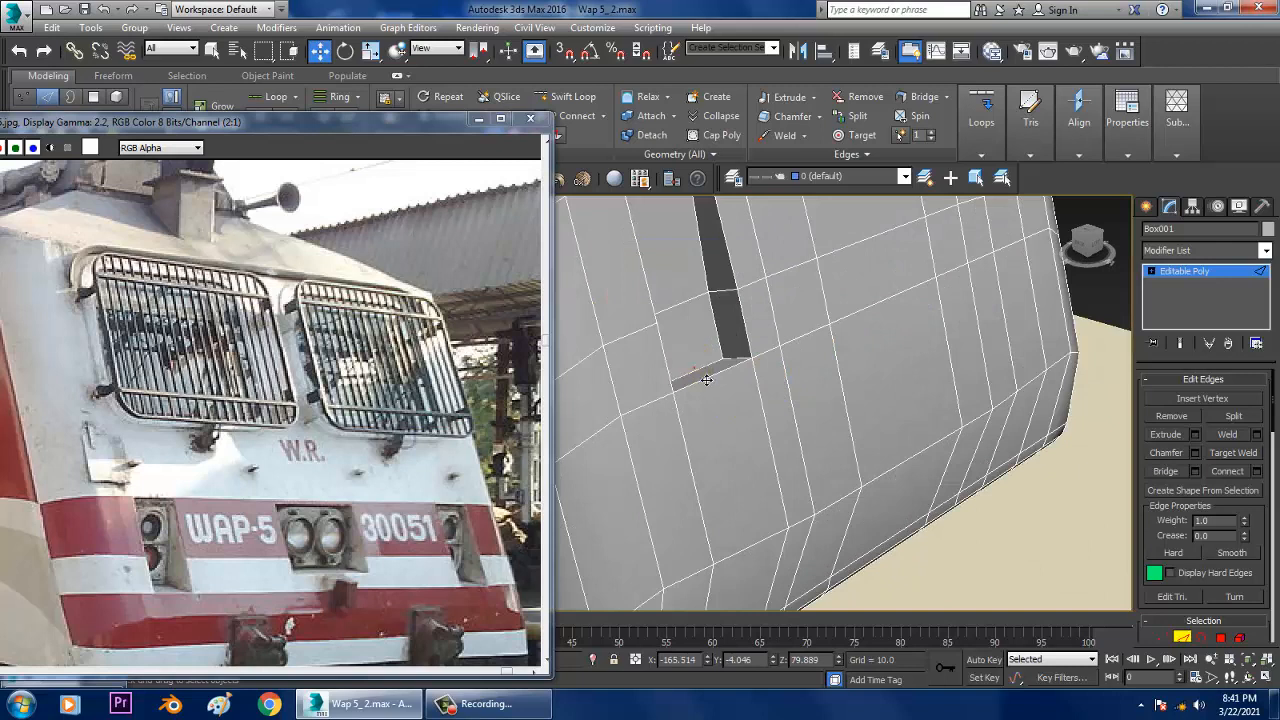
left_click_drag(656, 373, 628, 287)
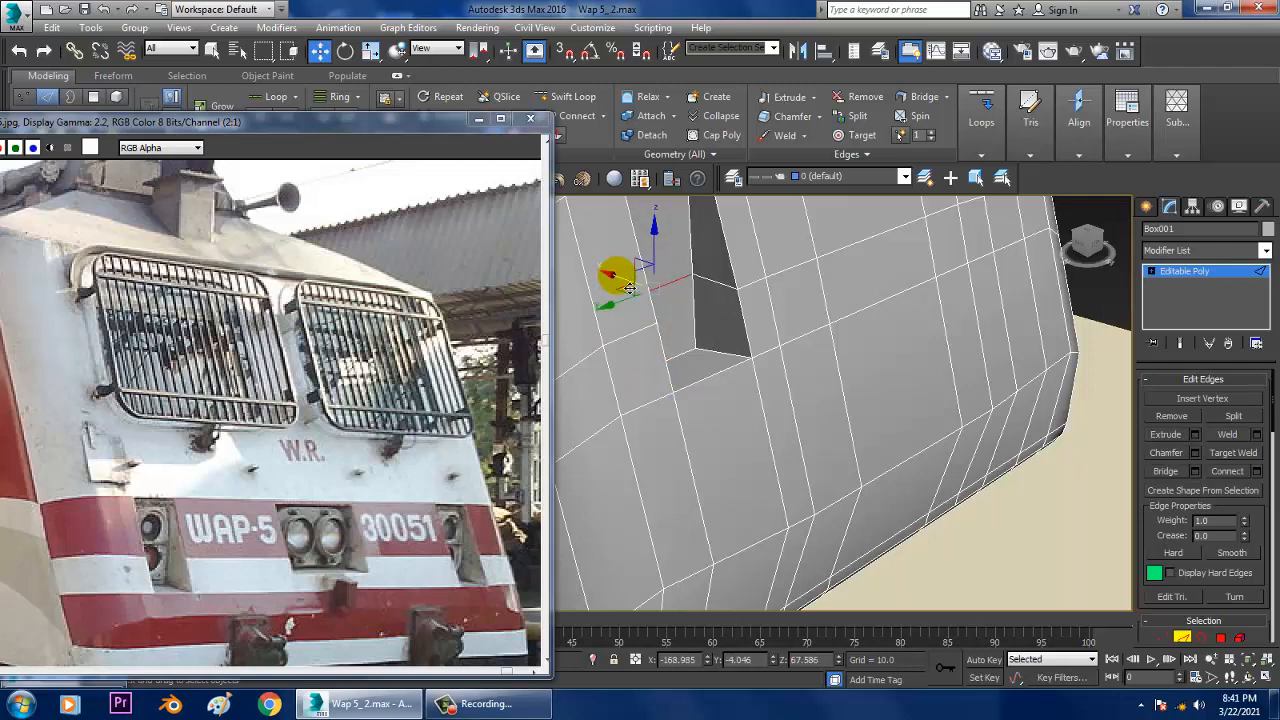
scroll(628, 287, "down", 3)
mouse_move(628, 287)
middle_mouse_down("alt")
mouse_move(661, 309)
mouse_move(634, 302)
middle_mouse_up("alt")
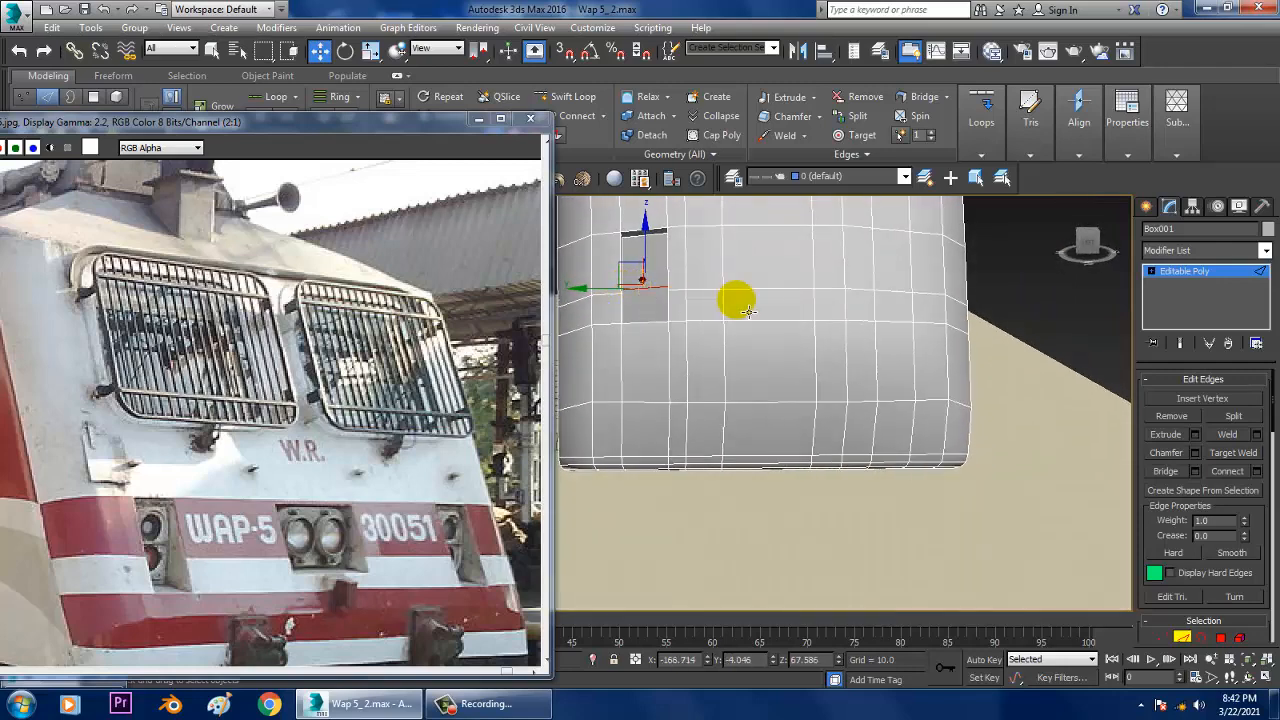
- In the wireframe view, lower the recess's inner upper corner vertices by about 1.0 and the neighbouring column's vertices by about 0.7
middle_click_drag(768, 309, 769, 309, "alt")
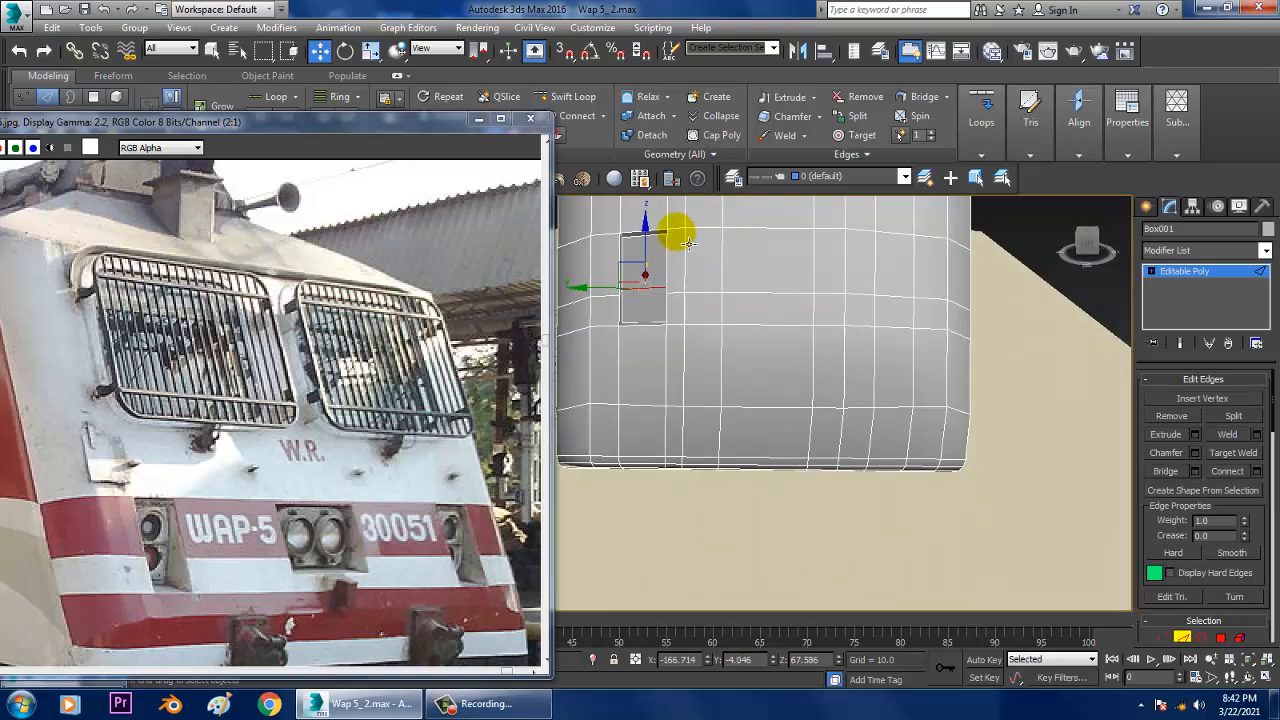
key("alt+w")
right_click(591, 518)
key("alt+w")
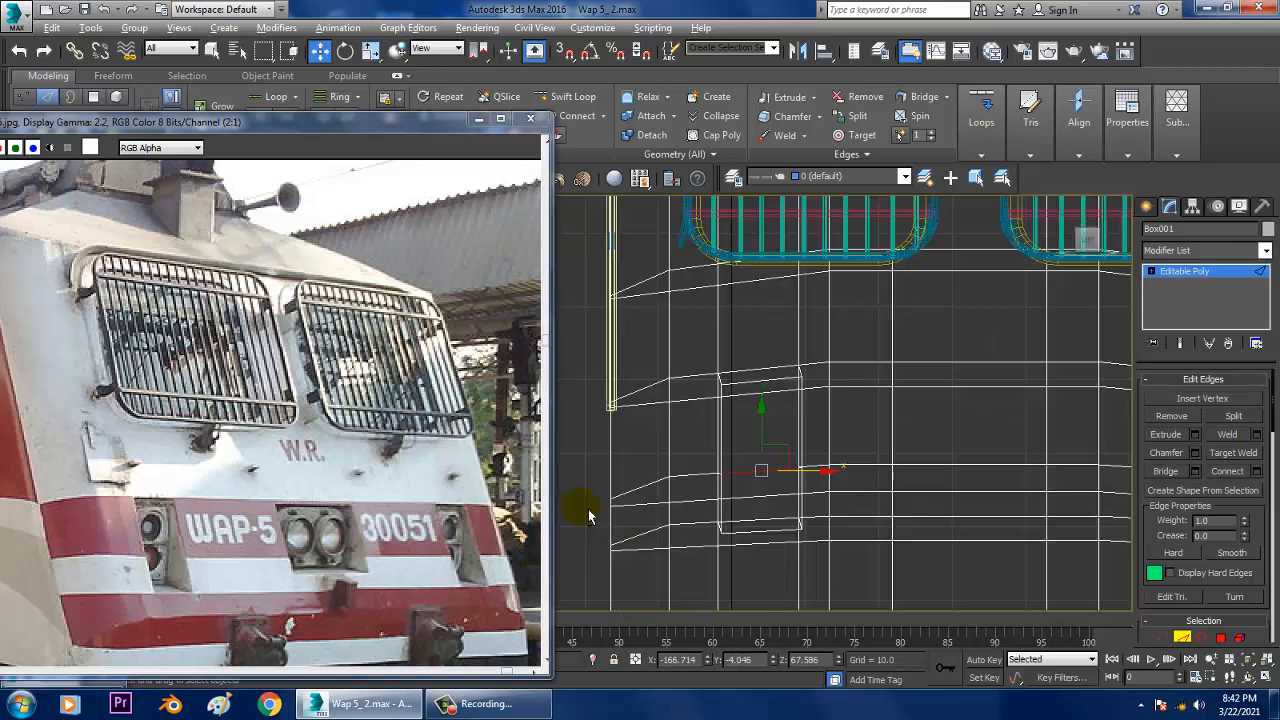
key("z")
middle_click_drag(586, 480, 971, 414)
scroll(708, 434, "down", 6)
scroll(947, 413, "down", 3)
key("1")
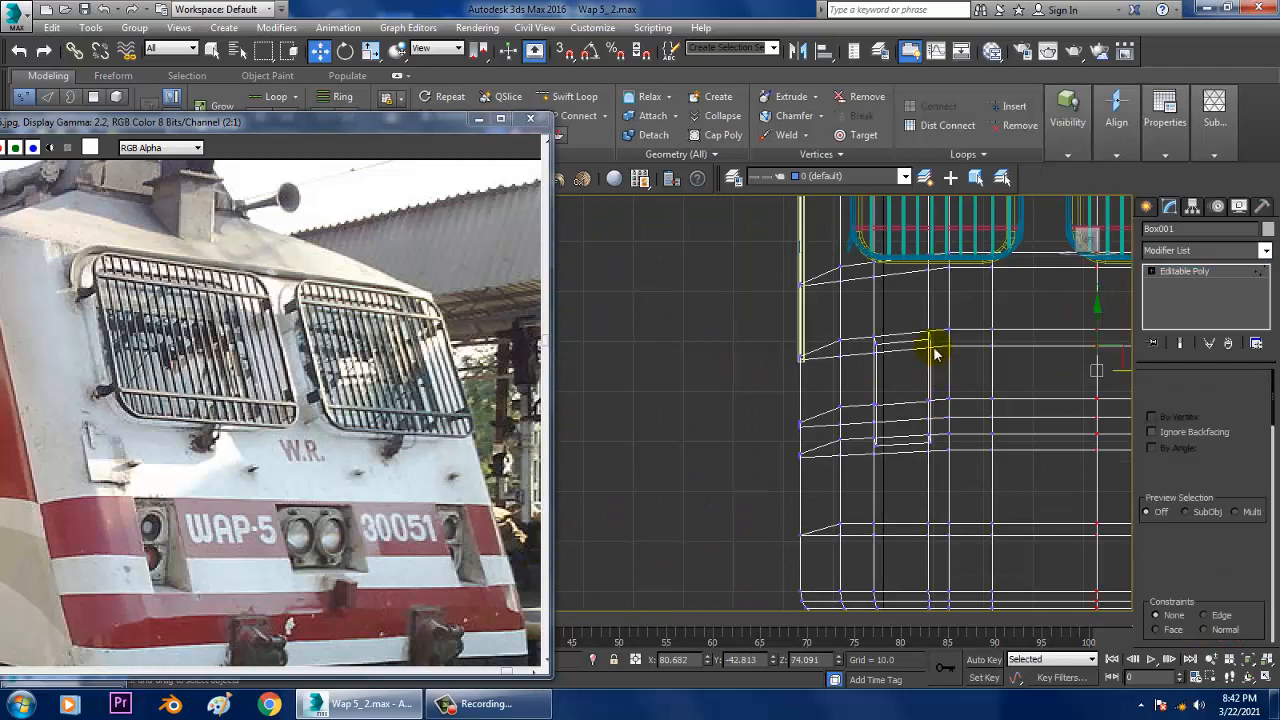
scroll(934, 350, "up", 2)
left_click_drag(939, 320, 941, 327)
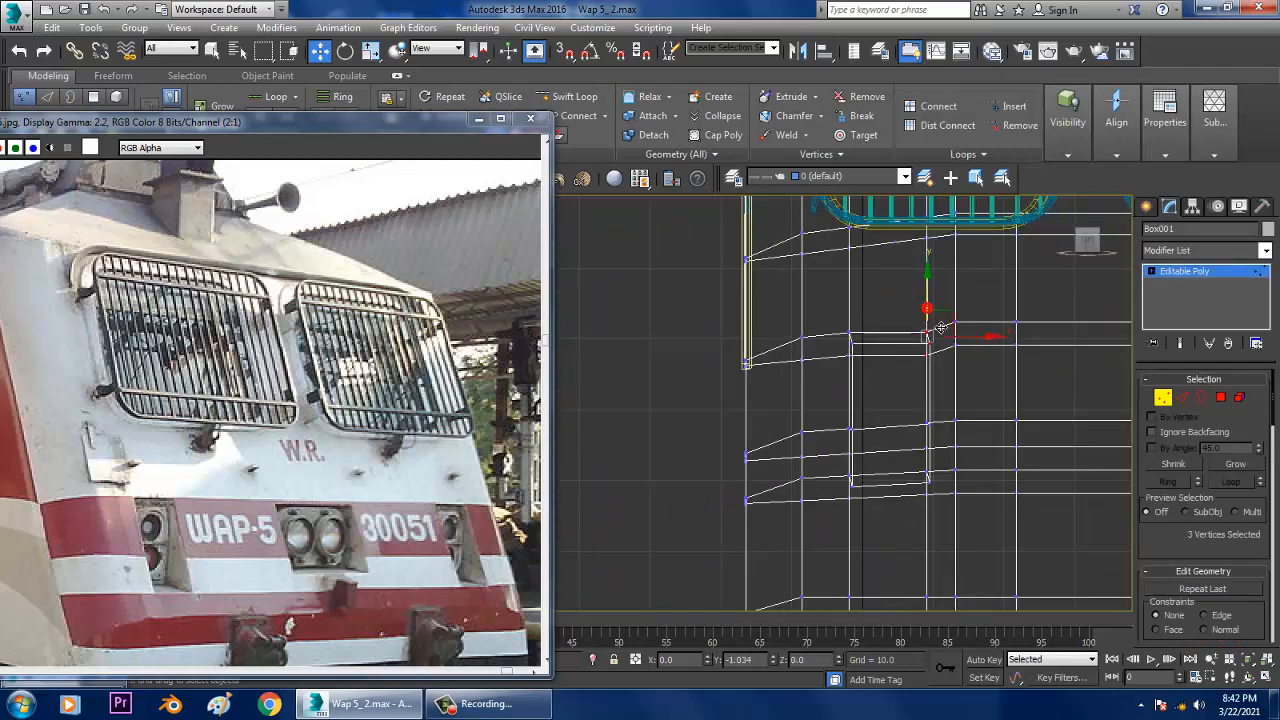
left_click_drag(977, 381, 976, 379)
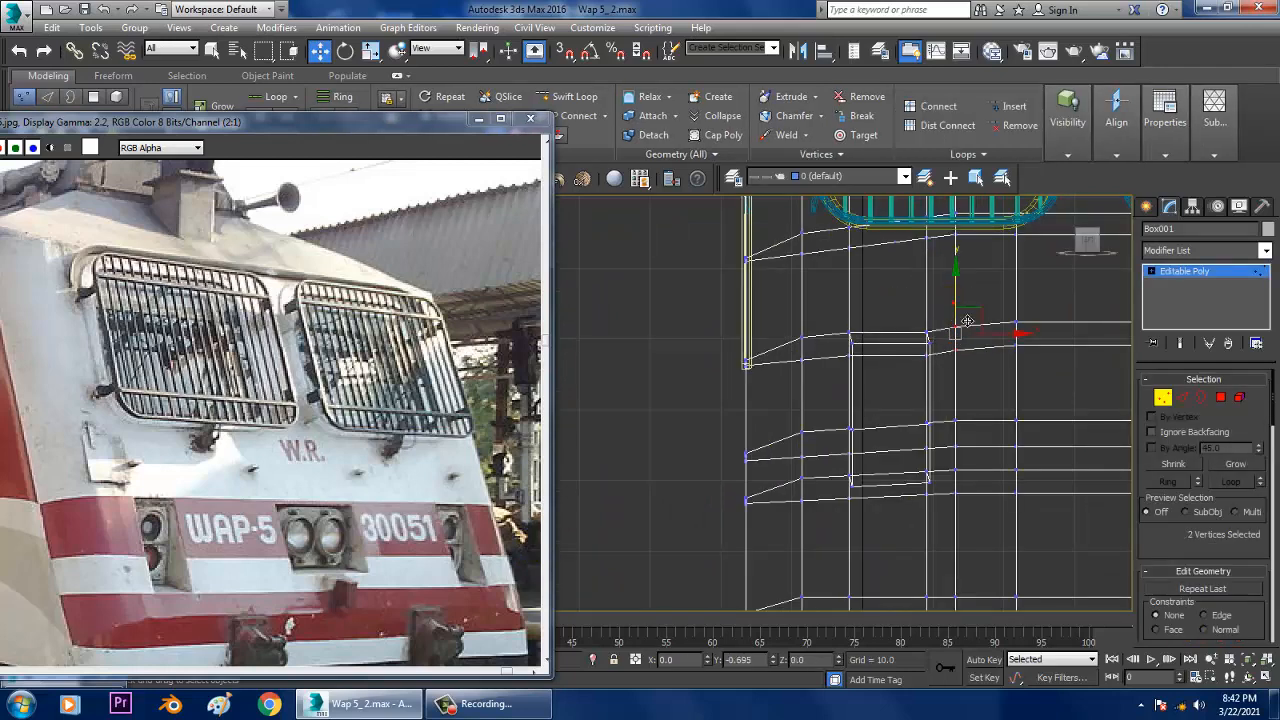
key("alt+w")
middle_click(1026, 574)
key("alt+w")
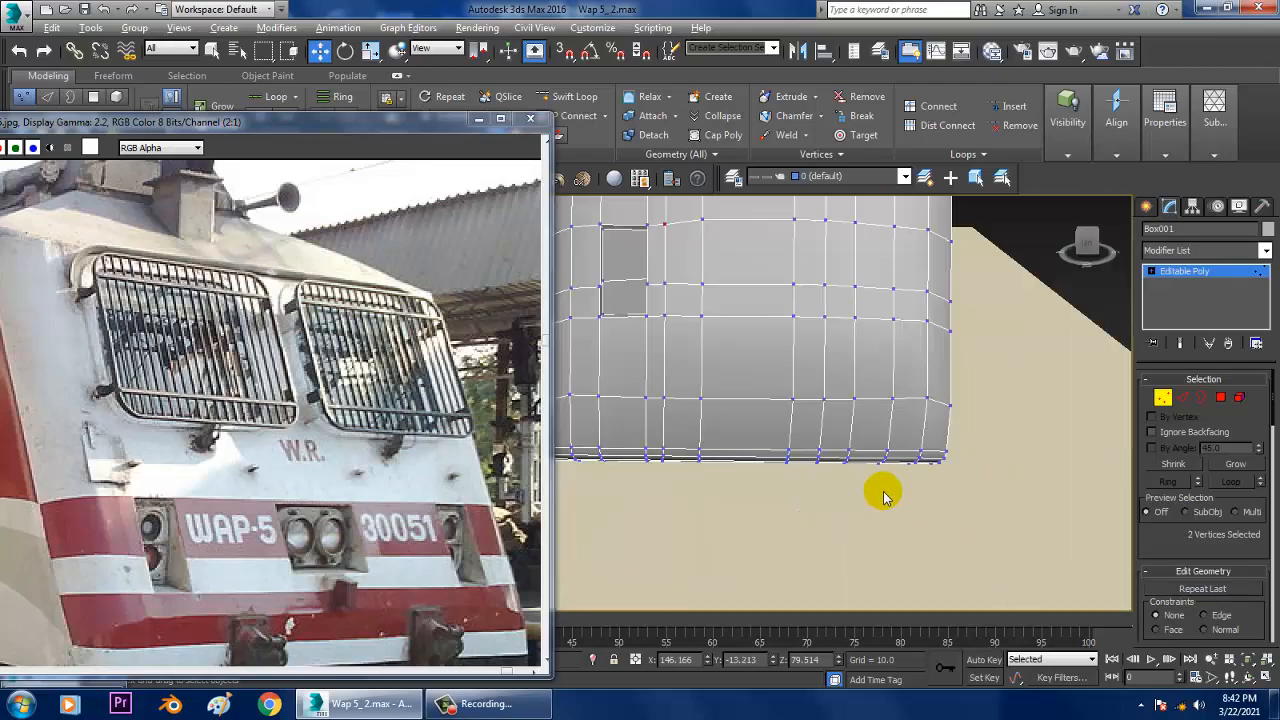
- Select the two matching headlight polygons under the other front window and extrude them inward by -4.594
middle_click_drag(883, 497, 817, 389, "alt")
key("z")
scroll(817, 389, "down", 7)
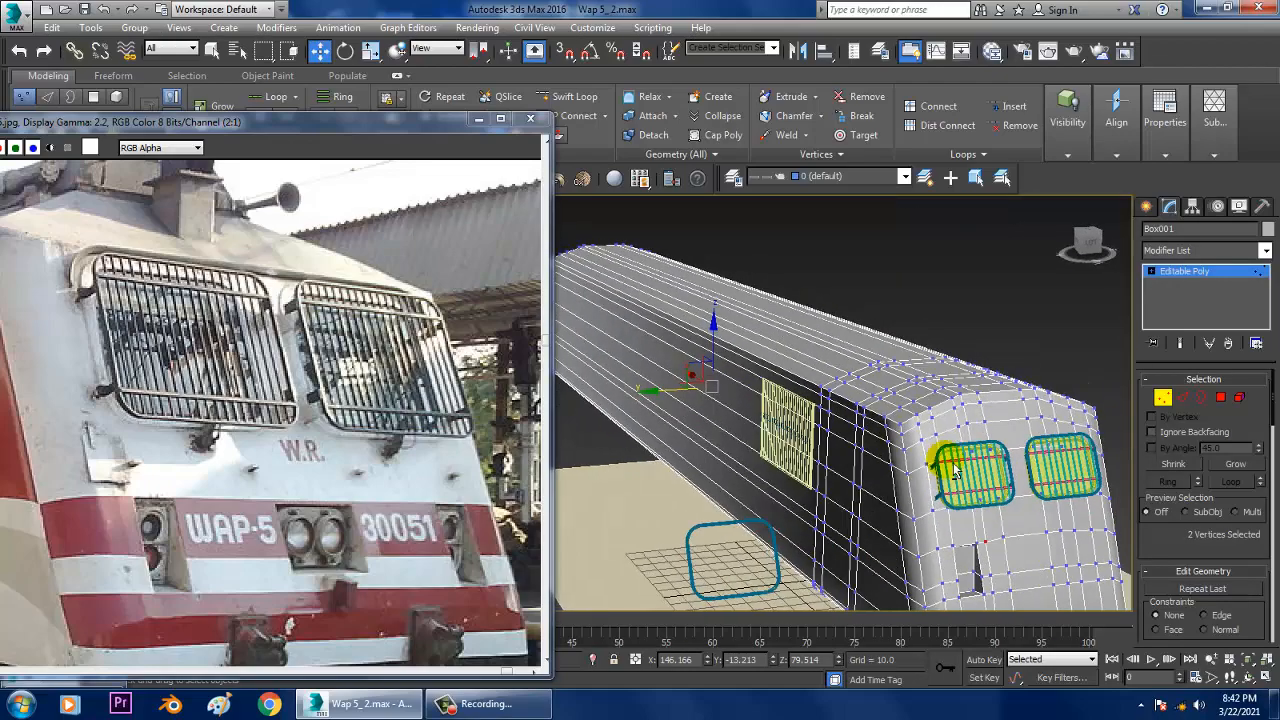
middle_click_drag(951, 457, 800, 490, "alt")
middle_click_drag(704, 460, 791, 474, "alt")
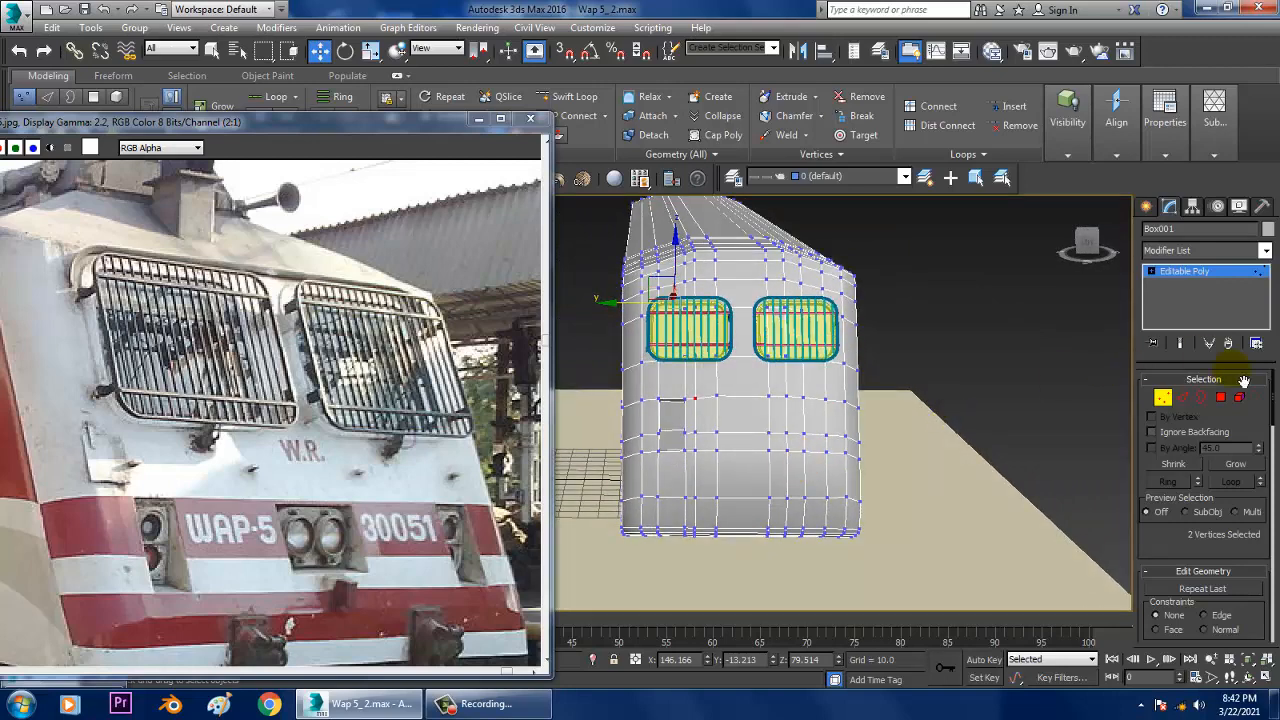
left_click(1222, 398)
left_click(806, 423)
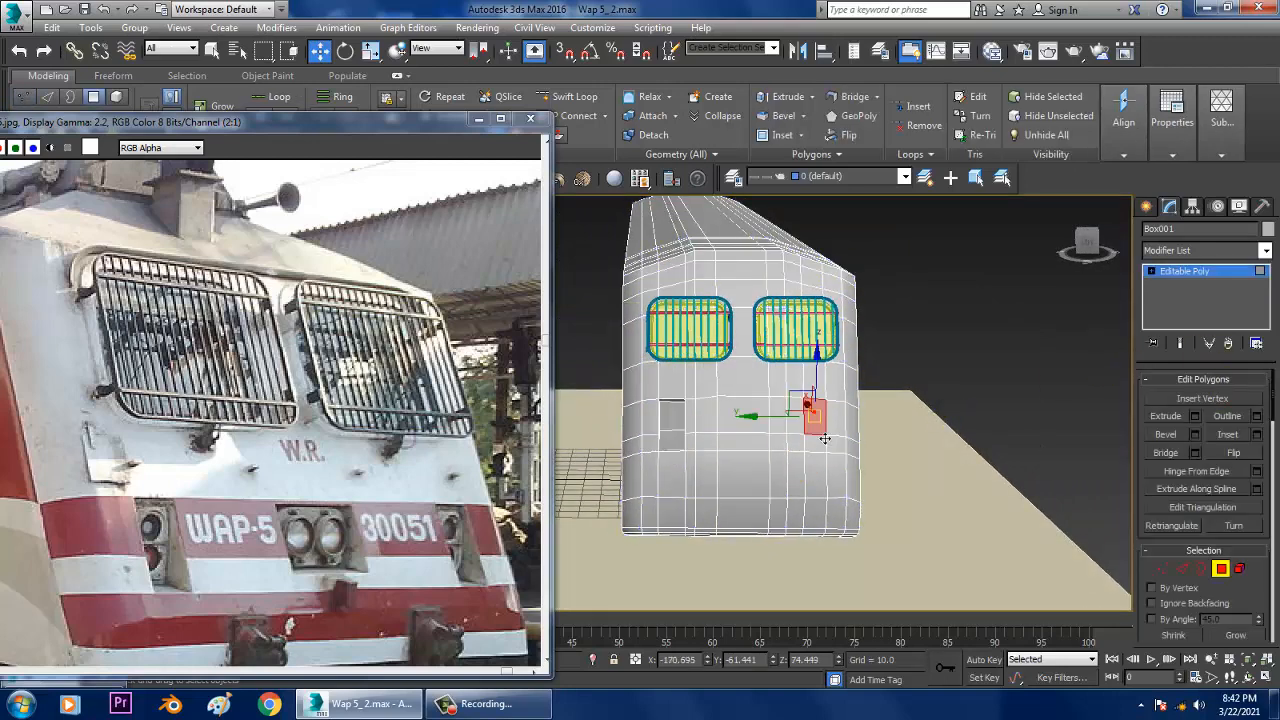
left_click(814, 441, "ctrl")
middle_click_drag(814, 441, 820, 452, "alt")
scroll(820, 457, "up", 7)
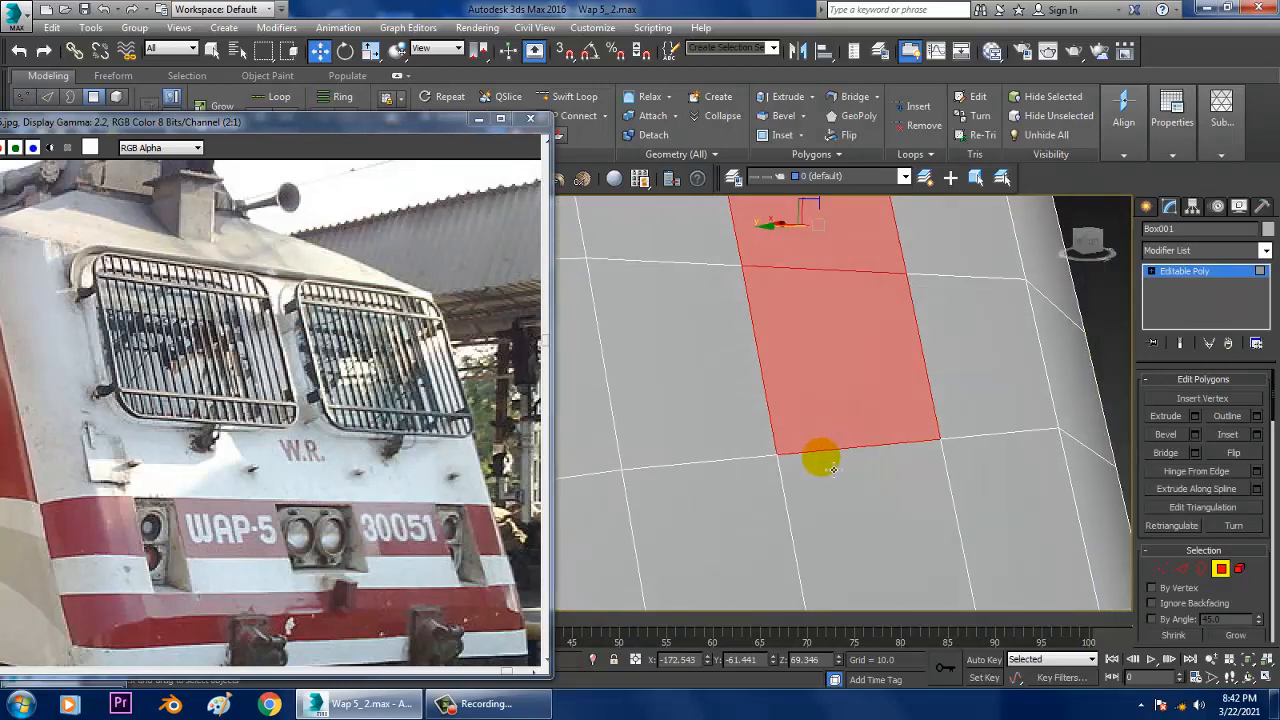
left_click(1194, 417)
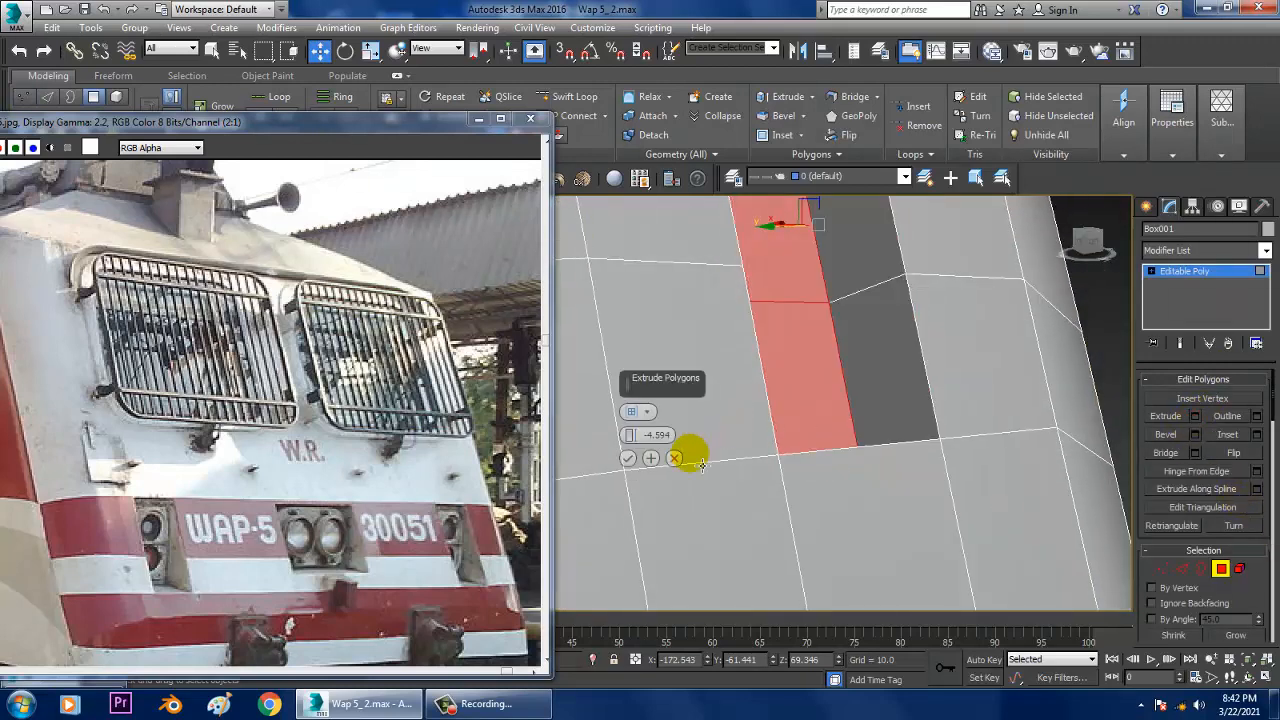
left_click(627, 459)
- Raise the upper back edge of the second headlight recess to Z 81.05
mouse_move(811, 372)
middle_mouse_down()
mouse_move(813, 414)
mouse_move(808, 363)
middle_mouse_up()
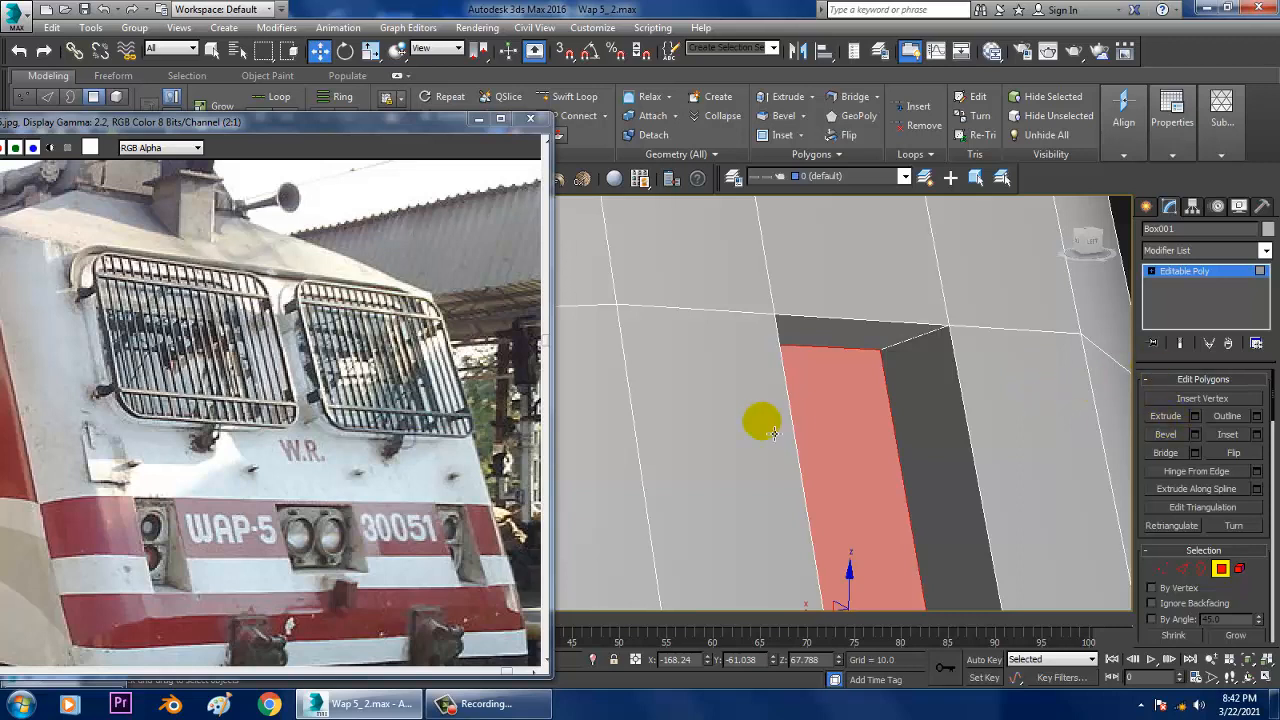
key("2")
left_click(811, 346)
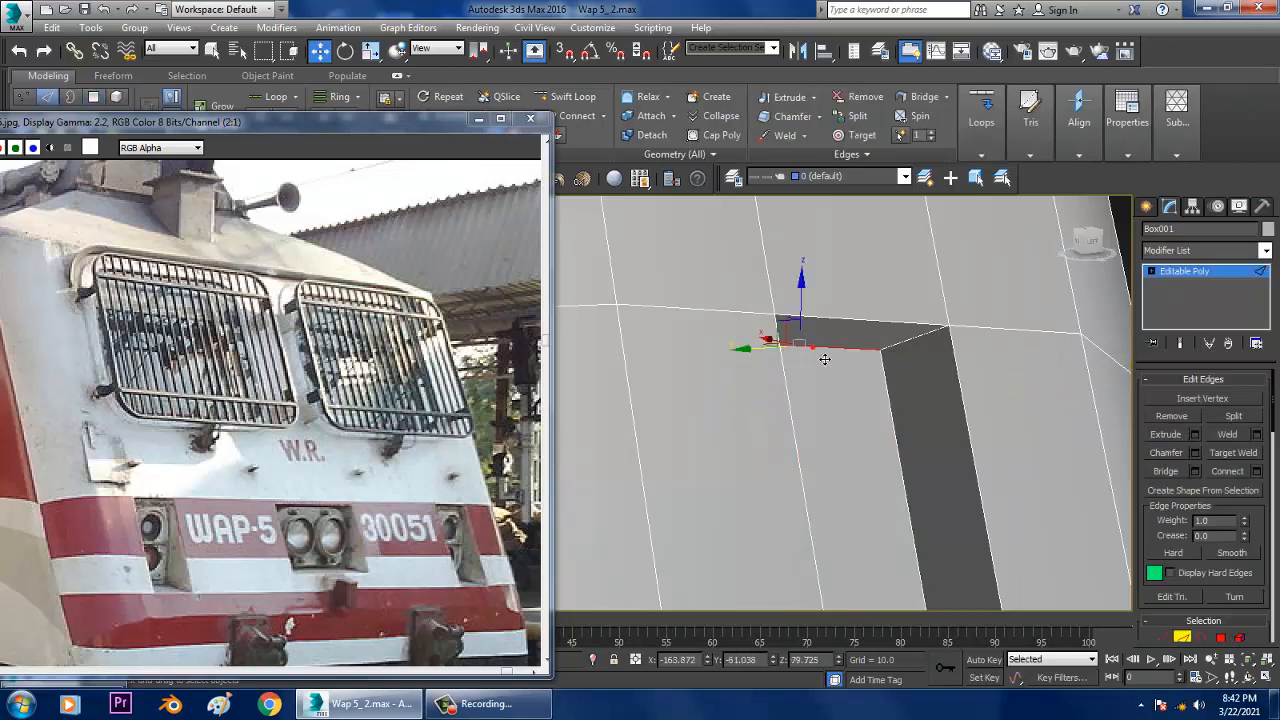
mouse_move(812, 309)
left_mouse_down()
mouse_move(797, 269)
mouse_move(810, 306)
left_mouse_up()
- Select the middle and lower back edges of the second recess and push them inward along X
scroll(808, 305, "down", 5)
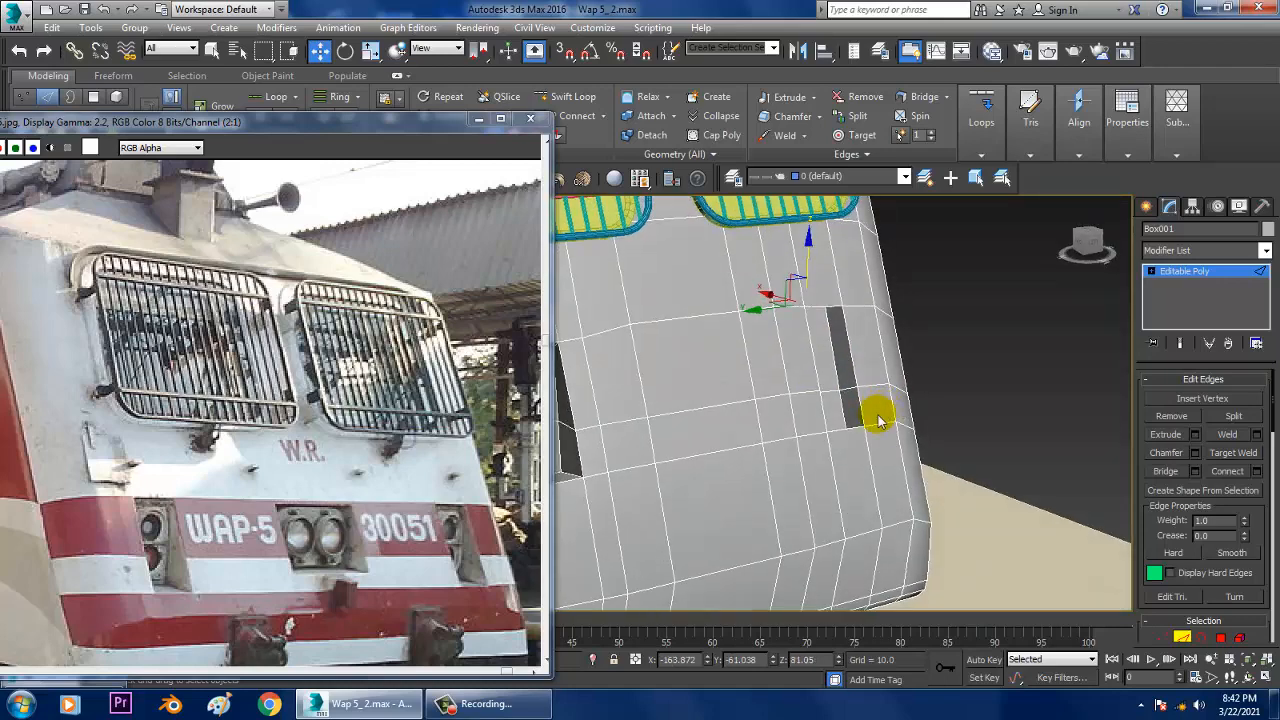
scroll(845, 435, "up", 5)
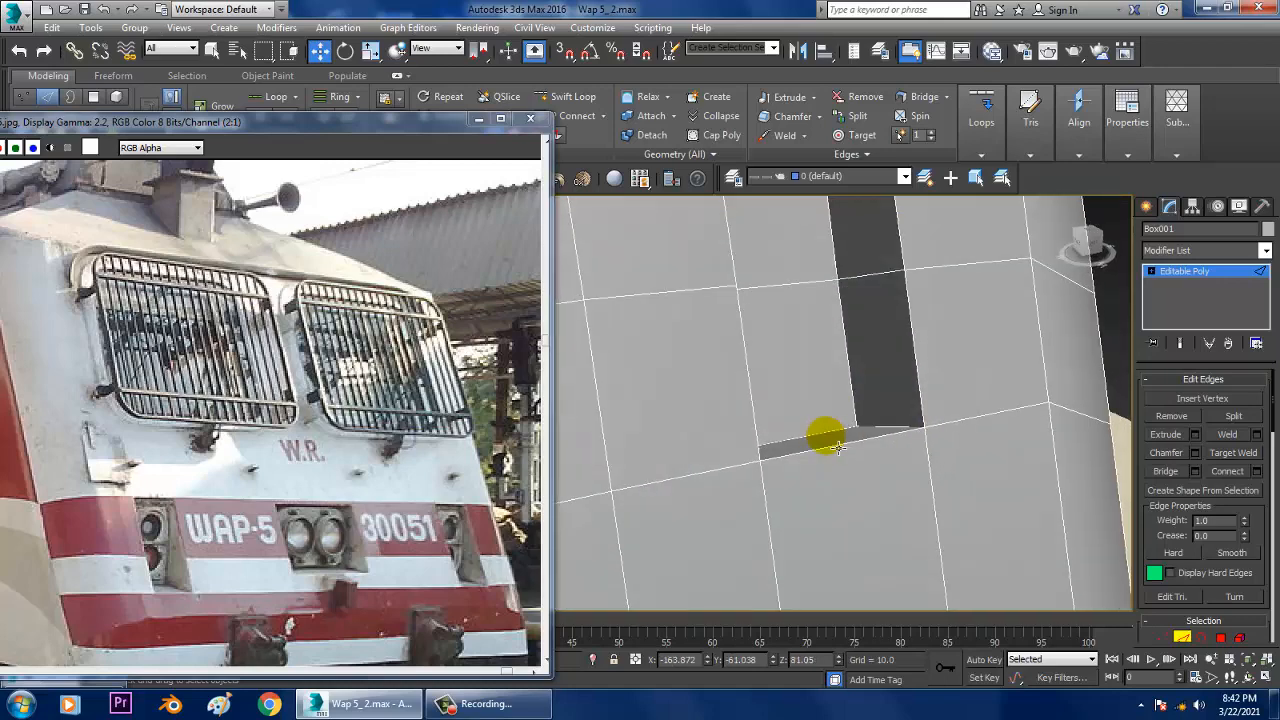
left_click(816, 432)
left_click(782, 286, "ctrl")
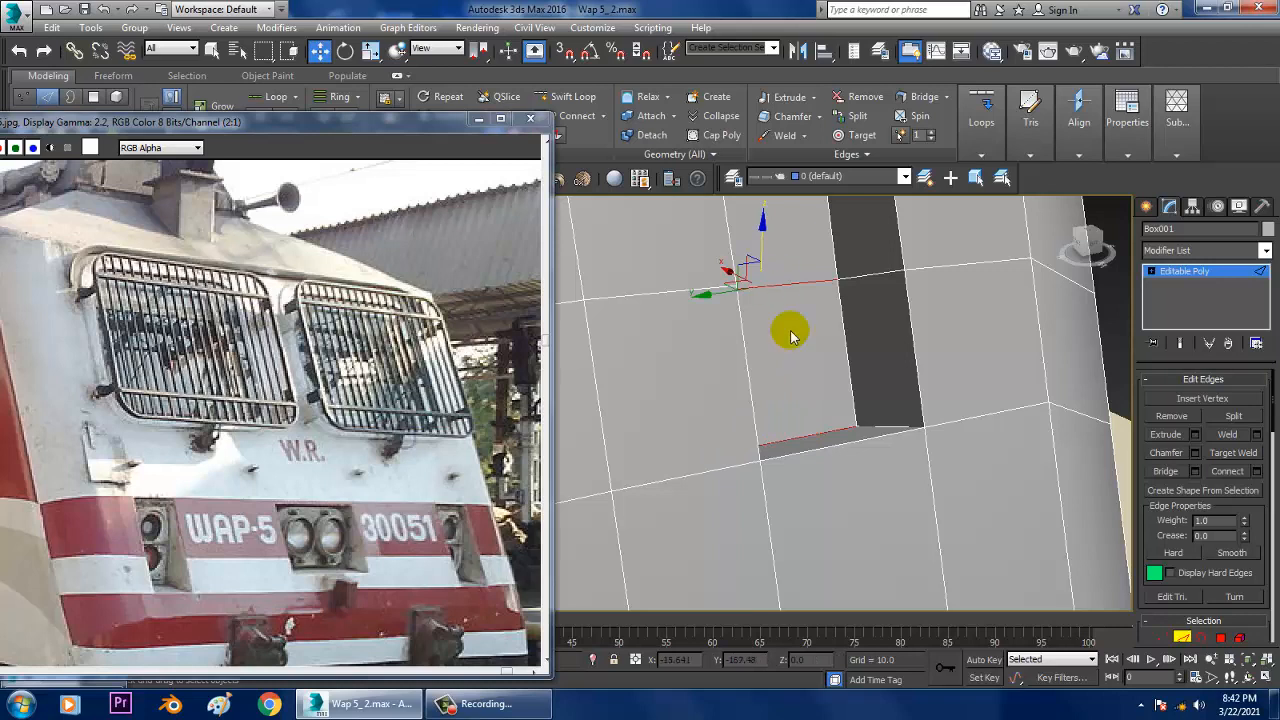
left_click_drag(737, 285, 749, 223)
scroll(787, 280, "down", 4)
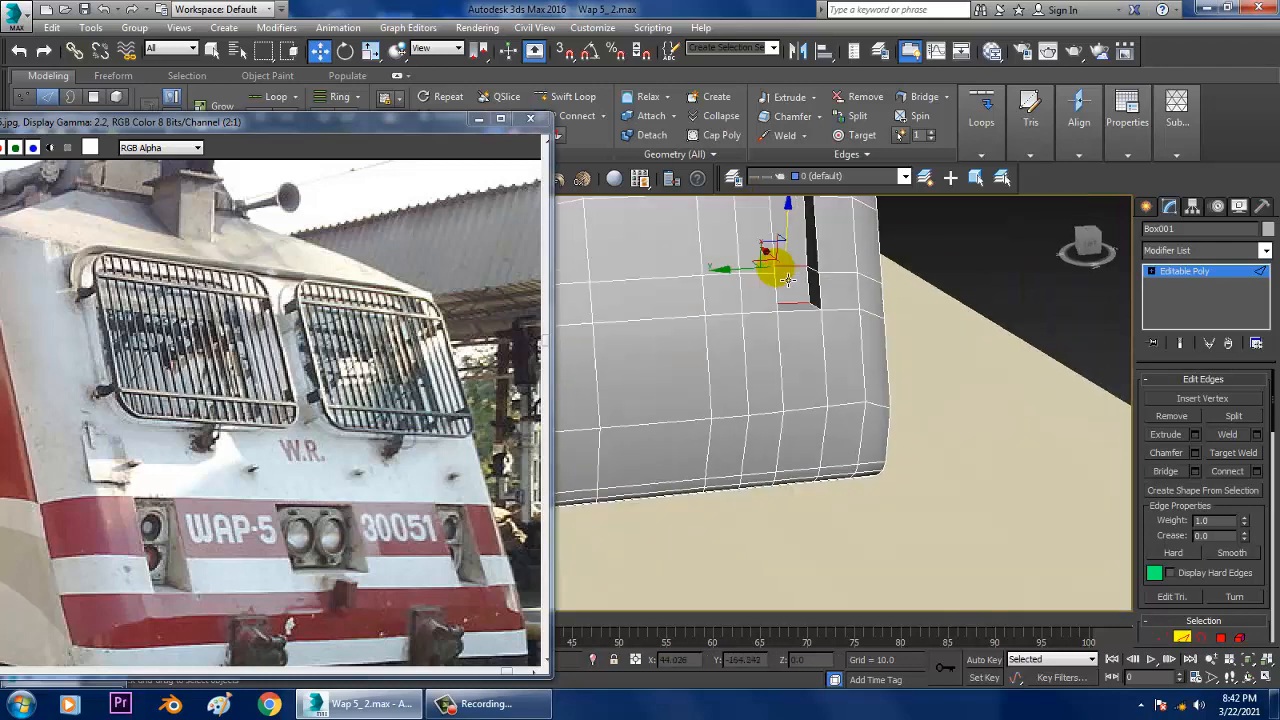
- Move the upper back edge of the second recess outward to X -166.495 to make the back wall steeper
middle_click_drag(787, 280, 808, 426, "alt")
scroll(808, 426, "up", 5)
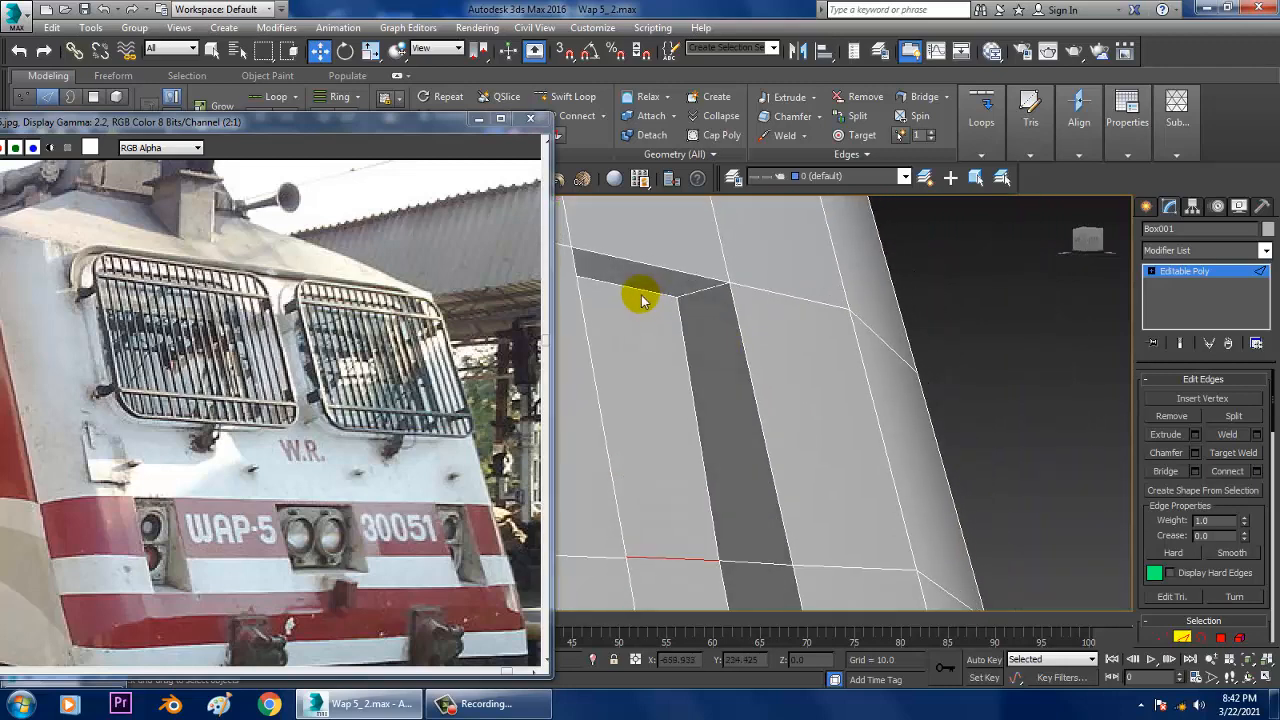
left_click(642, 293)
middle_click_drag(651, 300, 671, 351, "alt")
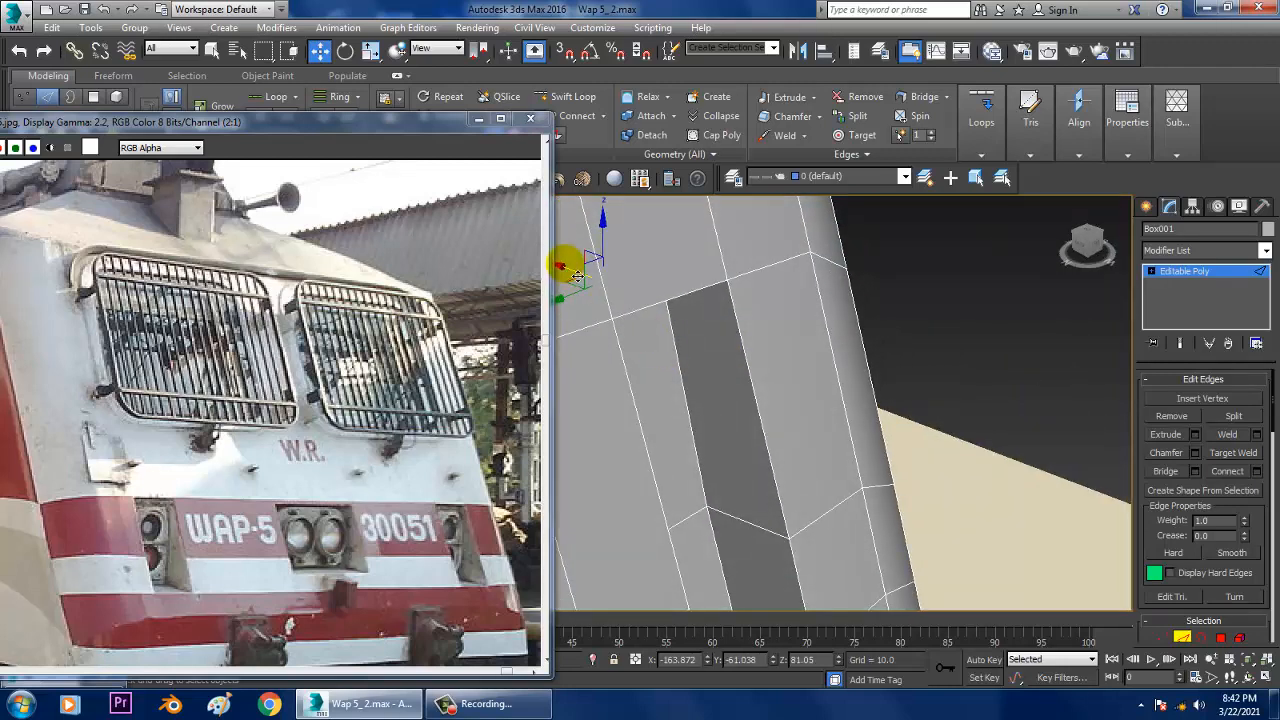
left_click_drag(592, 285, 616, 288)
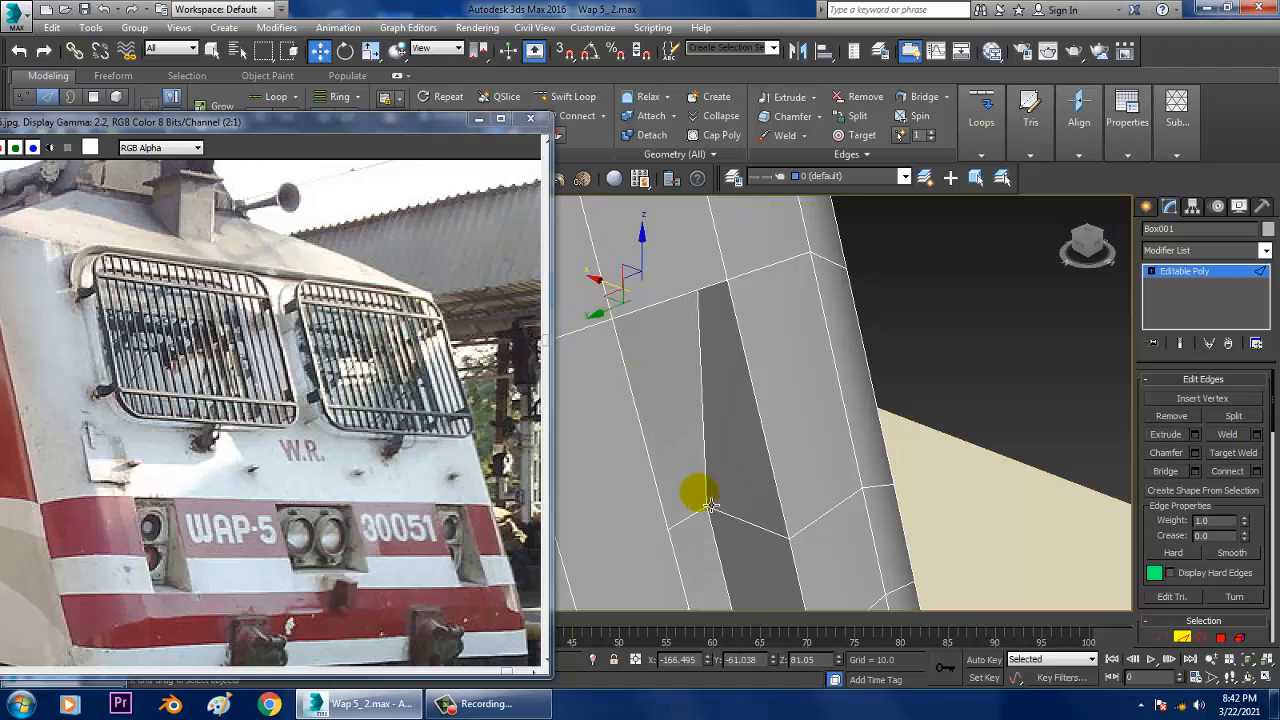
- Move the middle back edge of the second headlight recess outward along X to -168.985
left_click(678, 526)
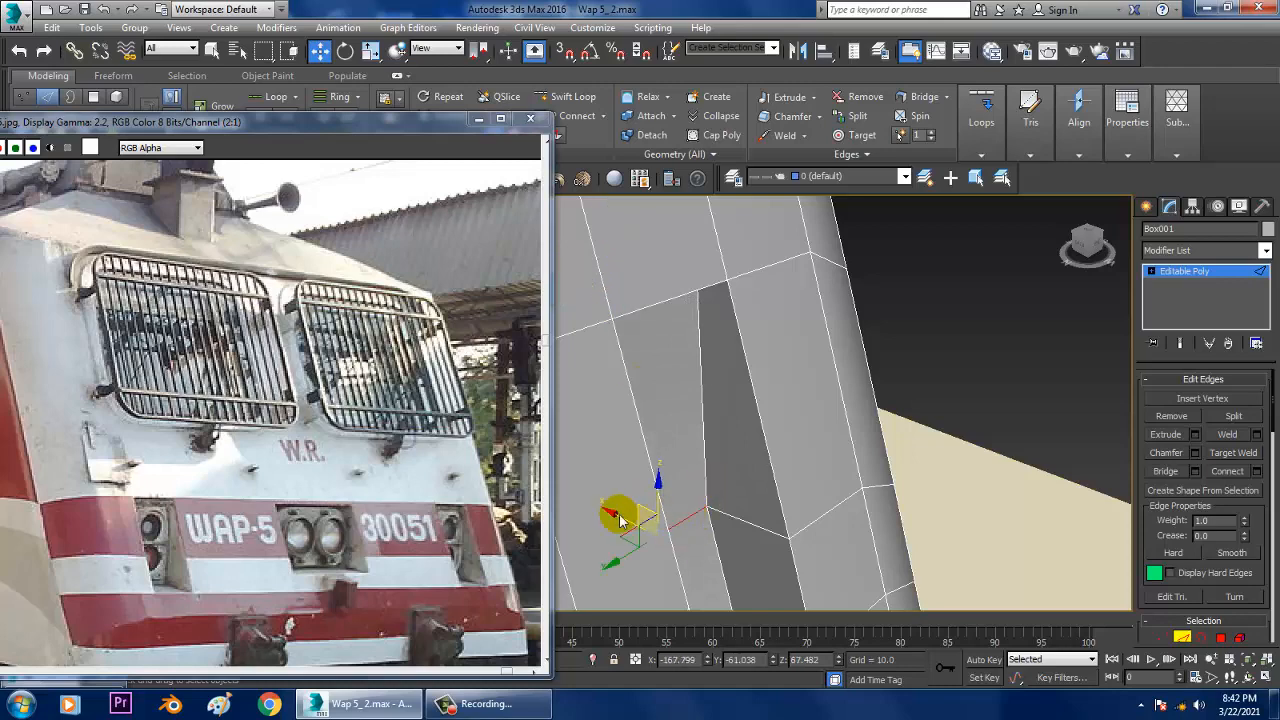
left_click_drag(634, 525, 647, 533)
scroll(648, 535, "down", 3)
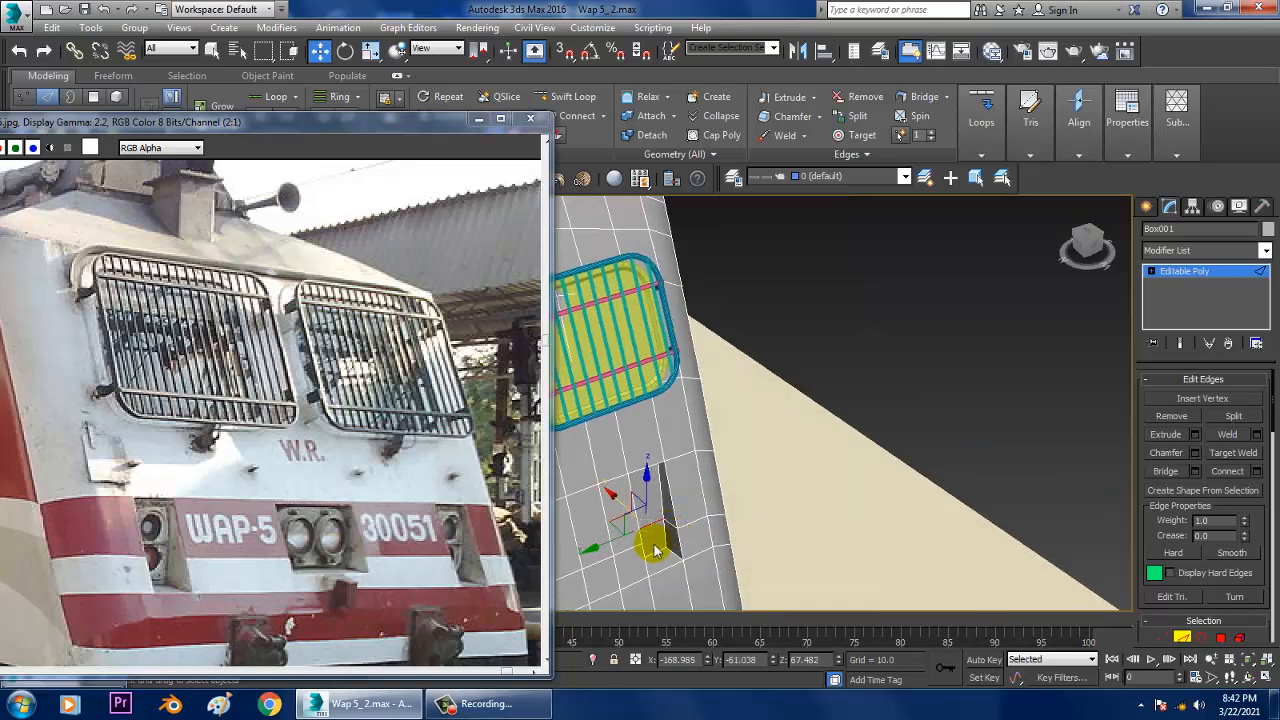
middle_click_drag(660, 543, 736, 490, "alt")
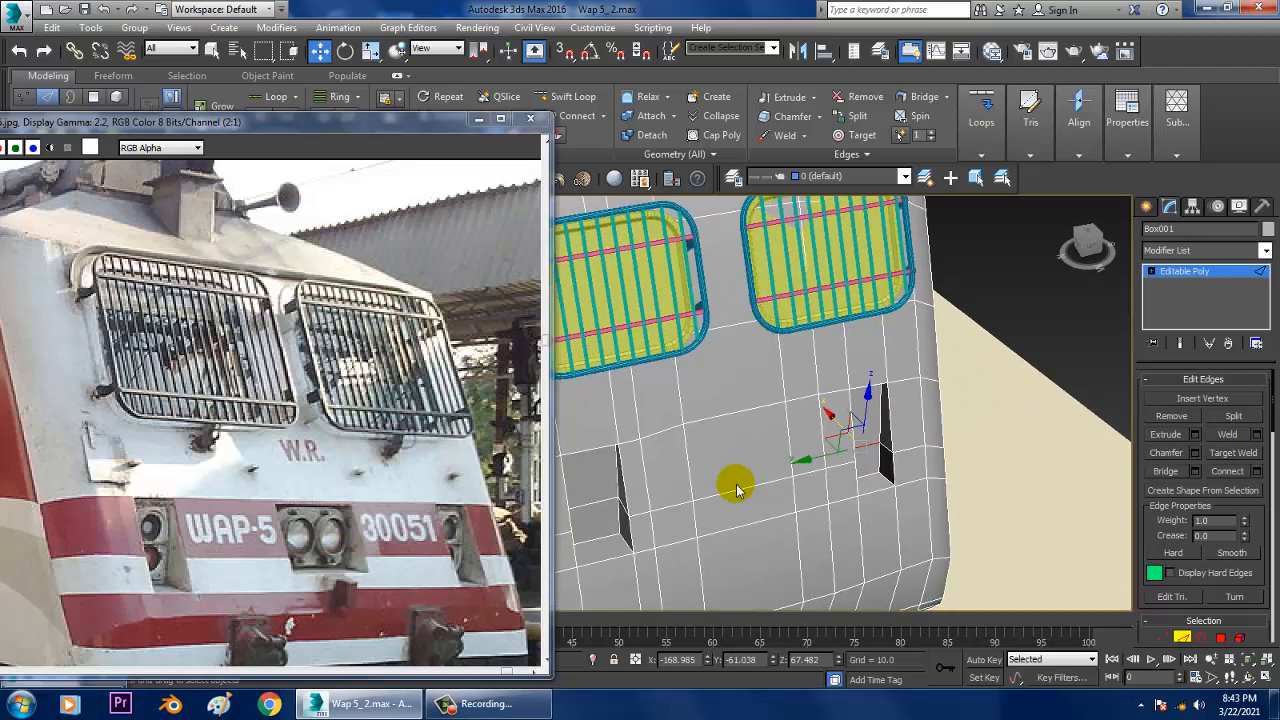
middle_click_drag(840, 457, 797, 383, "alt")
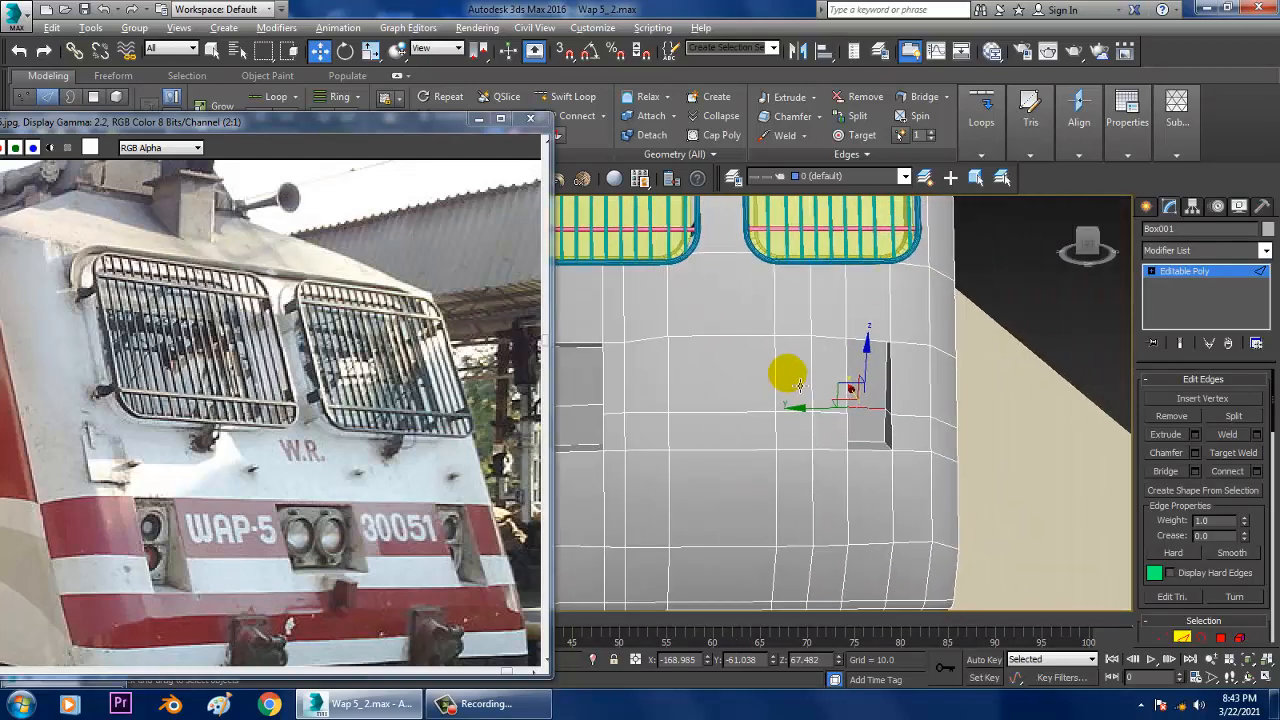
- Select the 16 vertices in the lower rows between the two headlight recesses and lower them slightly to Z 62.848
key("alt+w")
key("alt+w")
scroll(728, 450, "down", 10)
middle_click_drag(671, 489, 823, 418)
scroll(803, 445, "up", 2)
key("1")
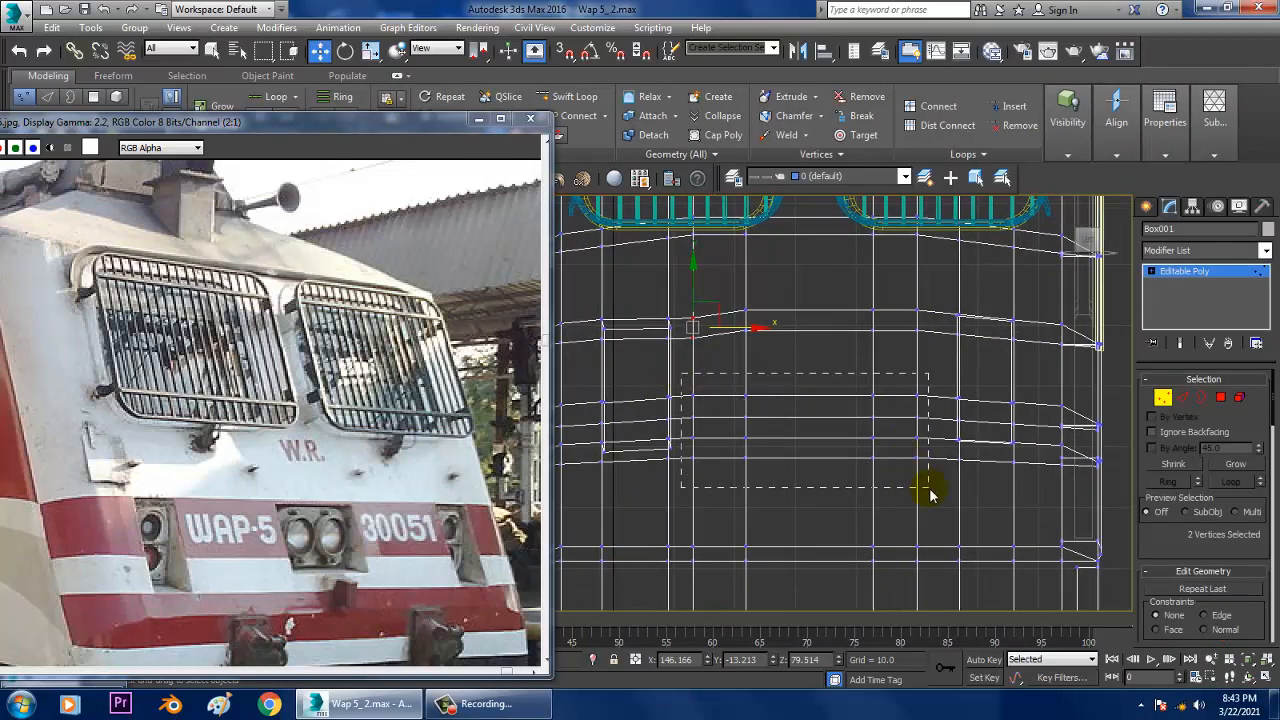
left_click_drag(929, 492, 929, 490)
left_click_drag(816, 400, 816, 401)
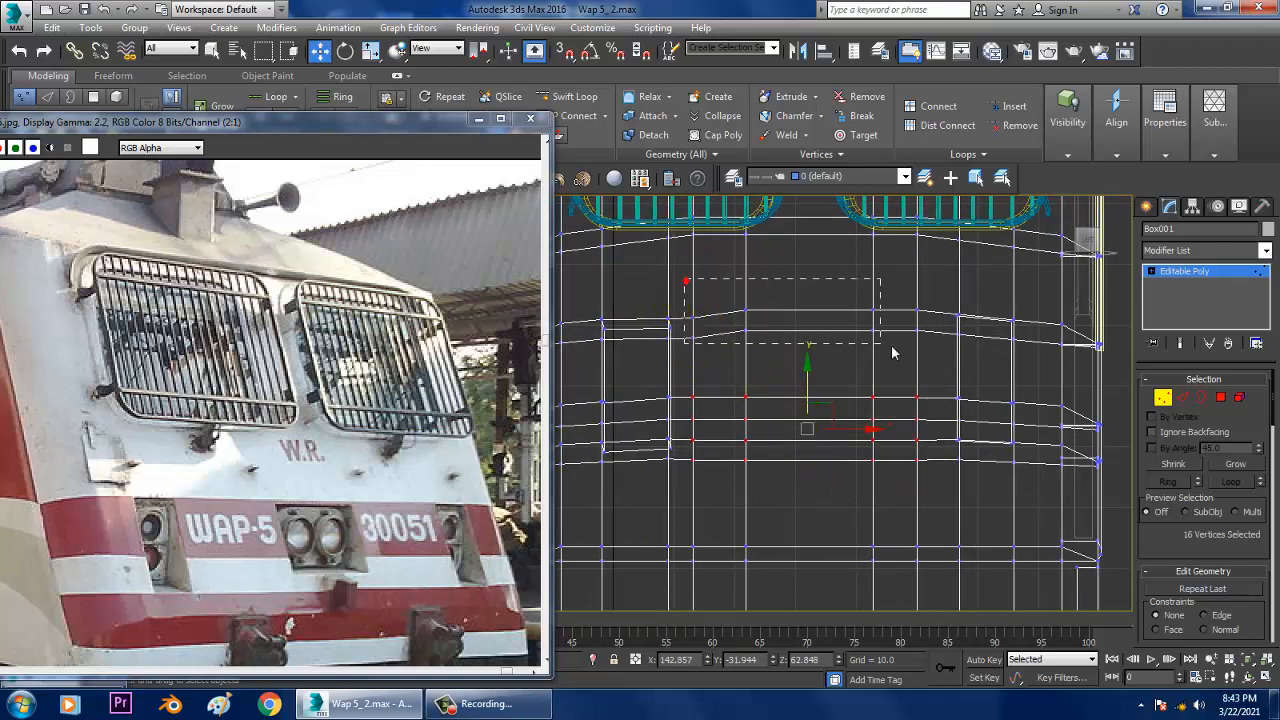
- Lower the upper vertex rows between the headlight recesses, adjusting the inner vertices so the rows run nearly straight
left_click_drag(927, 352, 926, 350)
left_click_drag(818, 297, 780, 332)
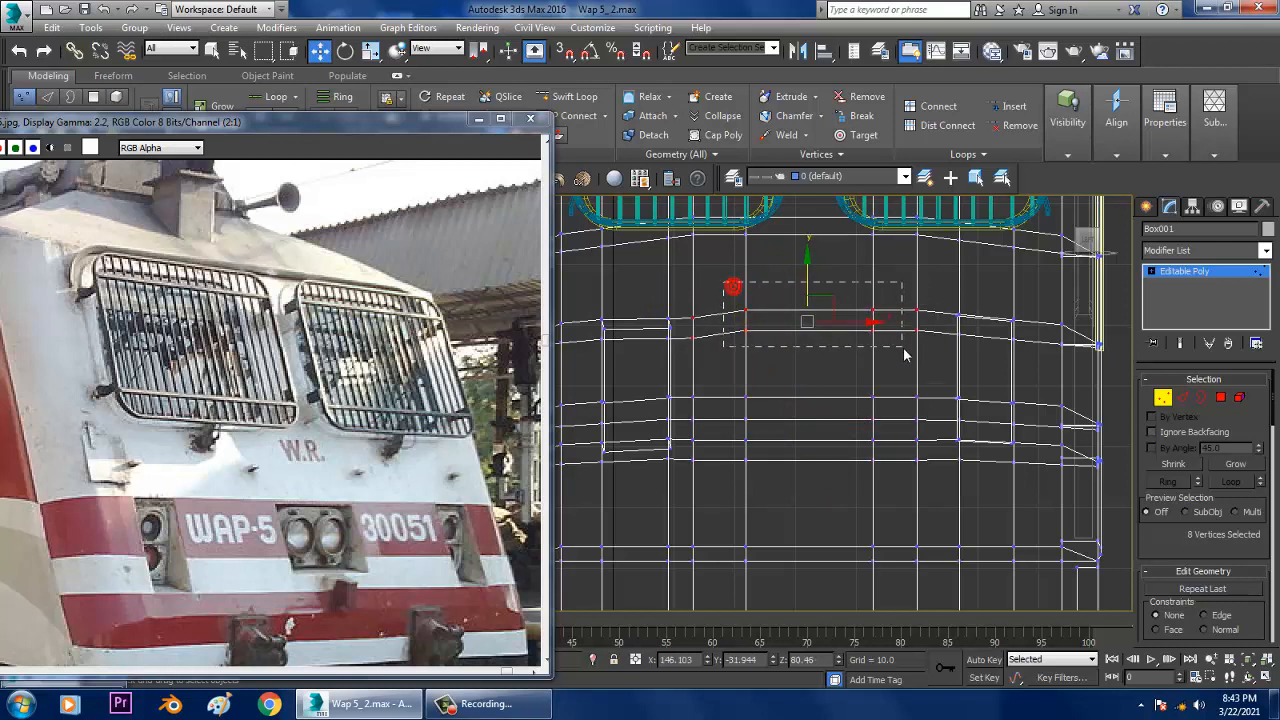
left_click_drag(819, 290, 821, 295)
left_click_drag(927, 357, 927, 355)
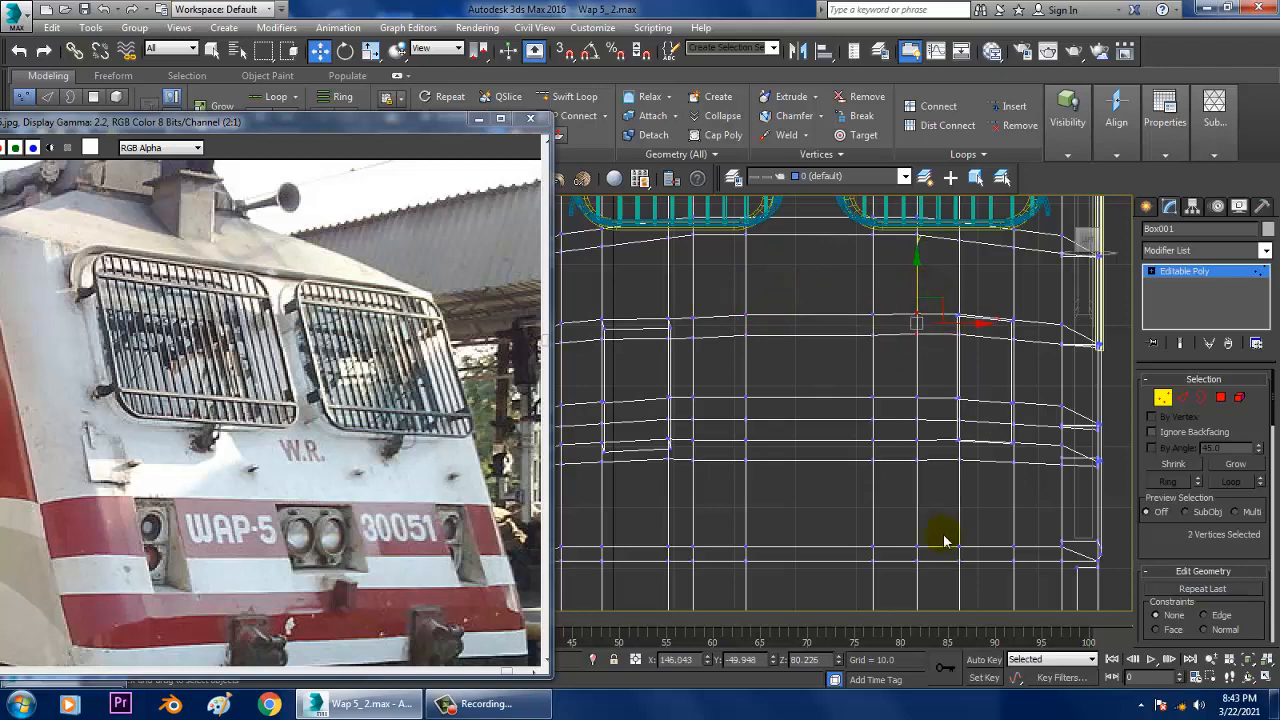
- Draw a tall, narrow, thin box in the Left view beside the locomotive body at headlight height
key("alt+w")
middle_click_drag(980, 560, 925, 530)
key("alt+w")
middle_click_drag(877, 483, 845, 464, "alt")
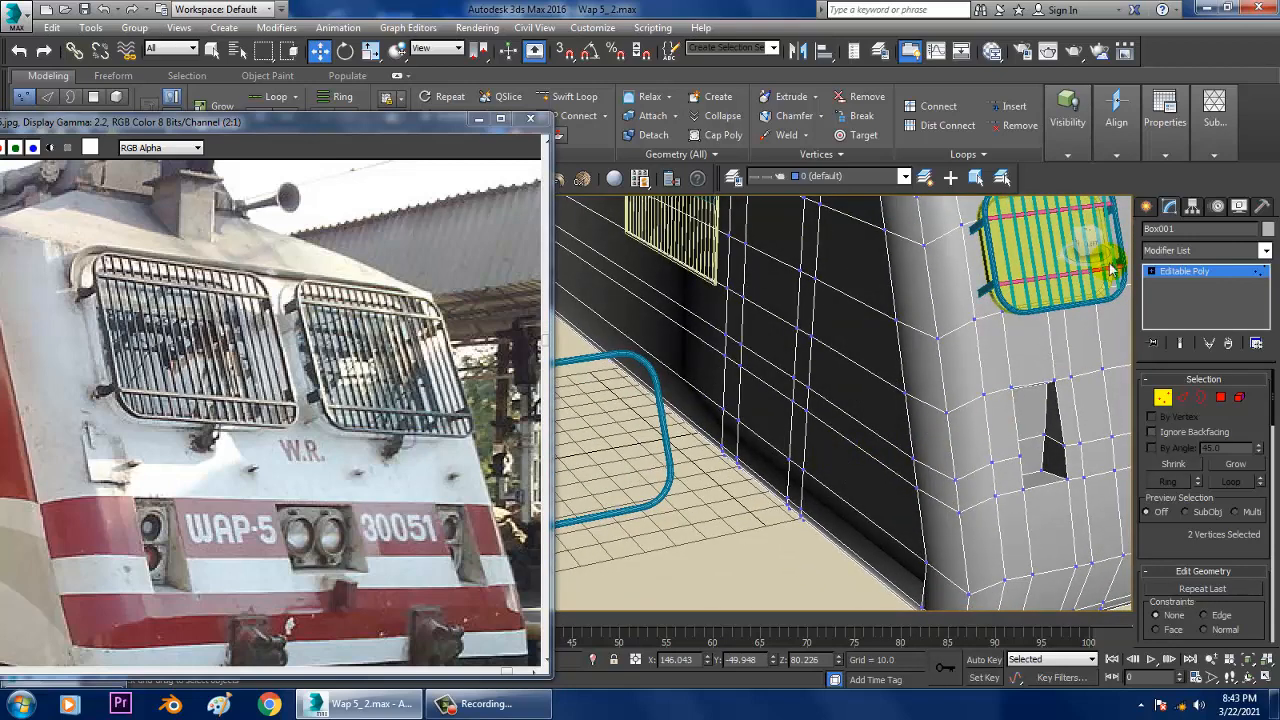
left_click(1147, 207)
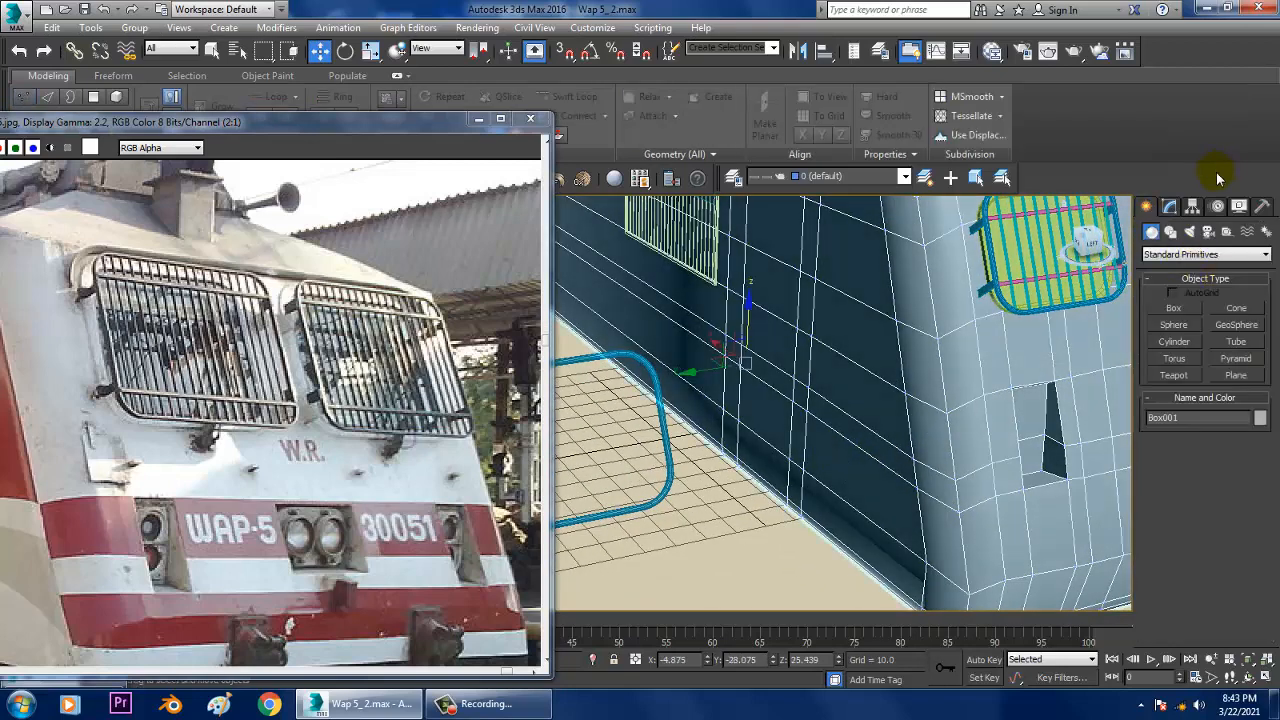
left_click(1174, 309)
key("alt+w")
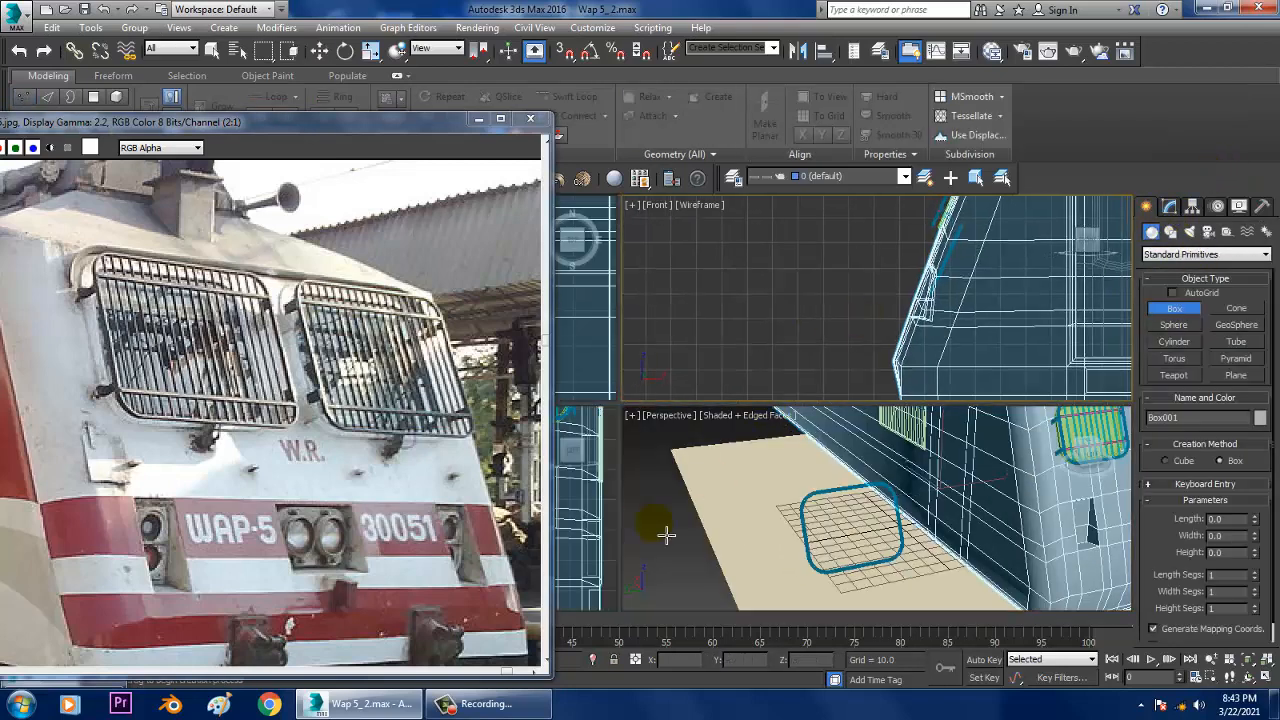
key("alt+w")
scroll(692, 447, "up", 6)
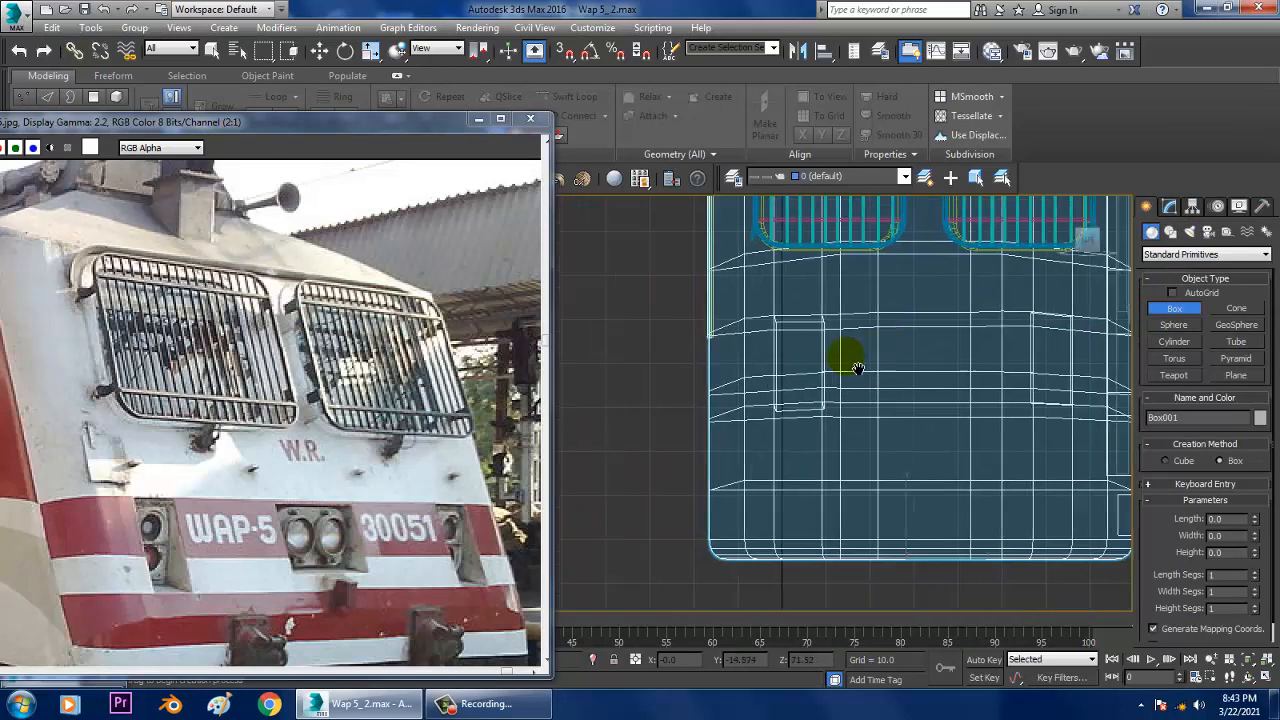
left_click_drag(666, 312, 719, 440)
left_click(719, 419)
key("w")
- Move the new box forward along X to -165.224, beside the front of the locomotive
key("alt+w")
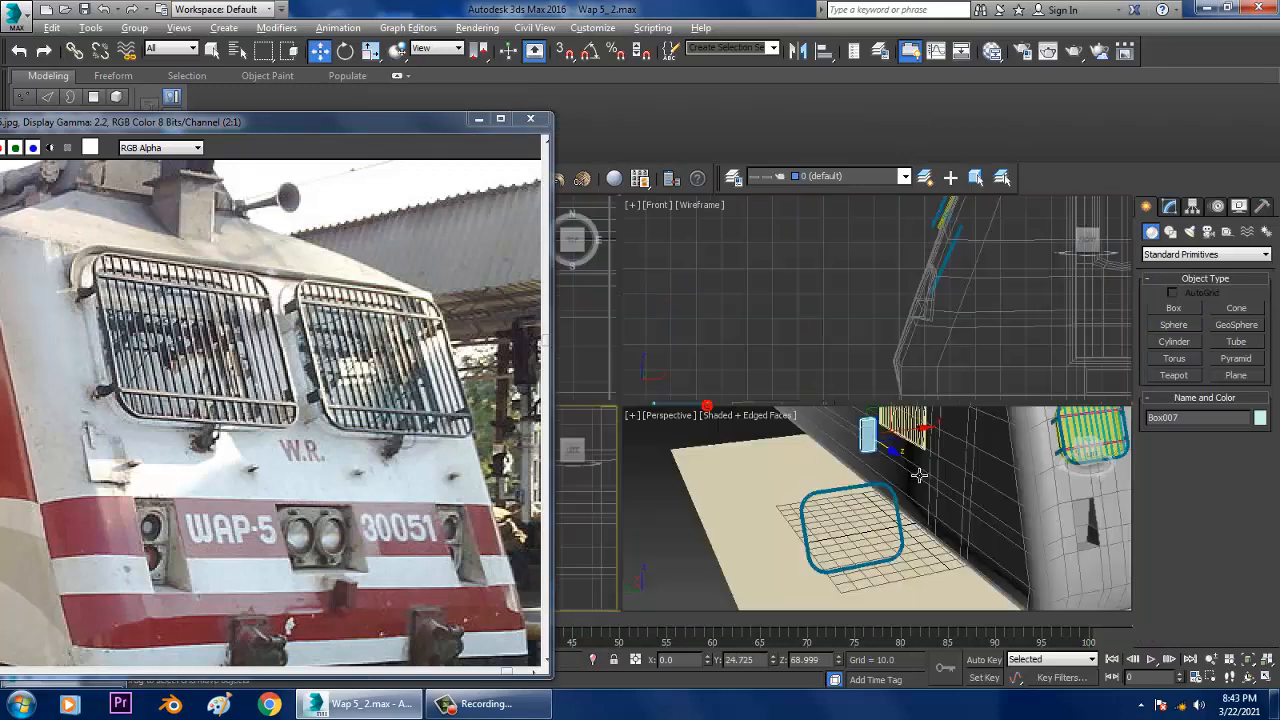
middle_click(917, 474)
key("z")
key("alt+w")
scroll(903, 475, "down", 5)
middle_click_drag(931, 486, 828, 427)
scroll(827, 426, "down", 3)
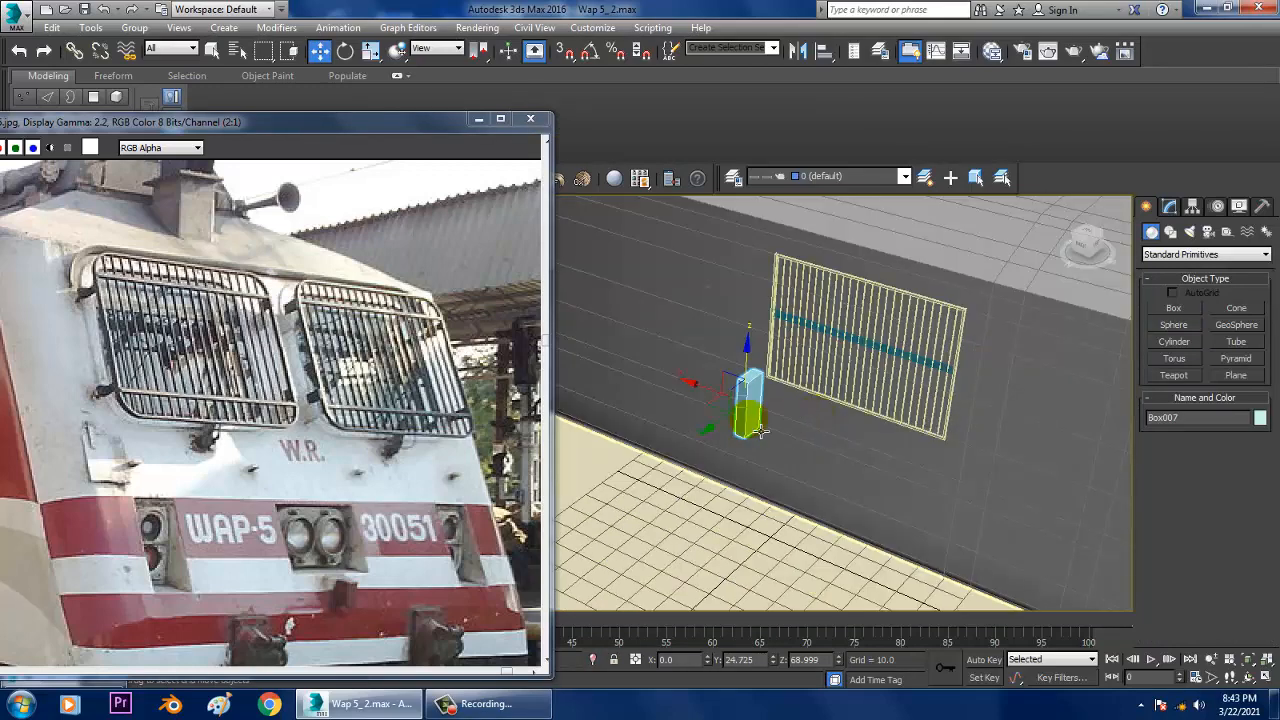
left_click_drag(709, 385, 1030, 505)
scroll(1000, 470, "down", 3)
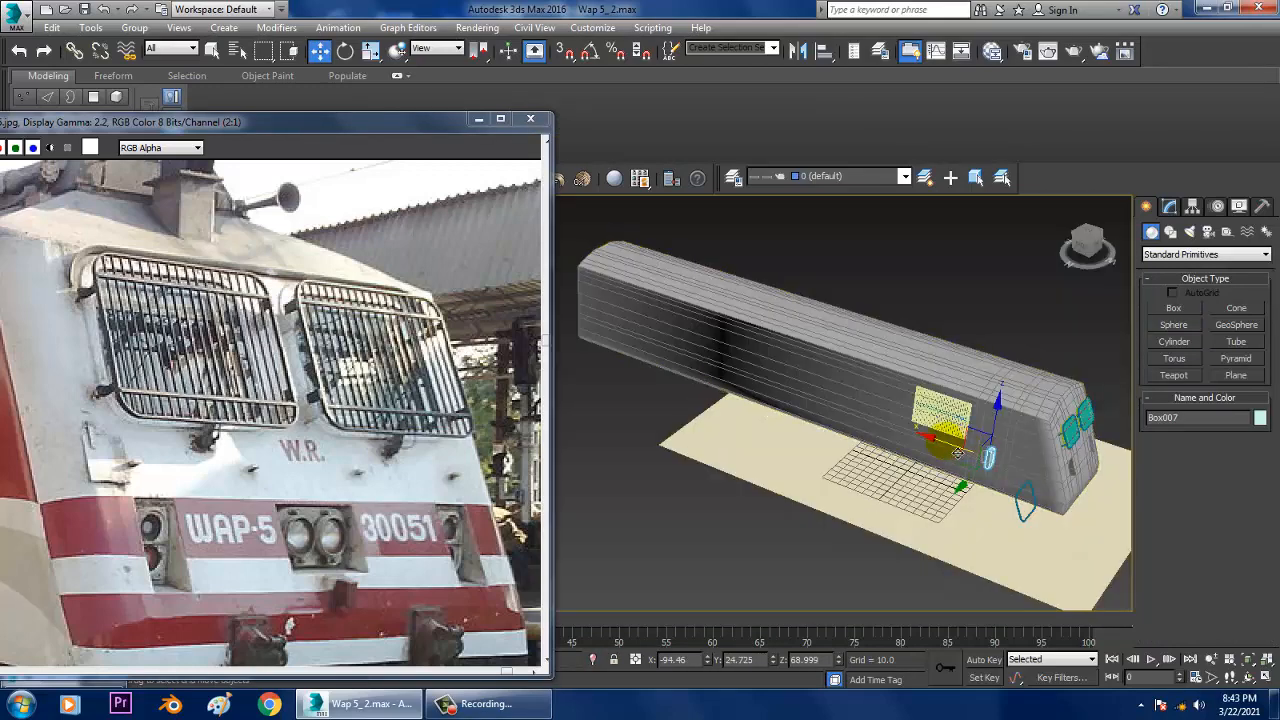
left_click_drag(954, 450, 1026, 467)
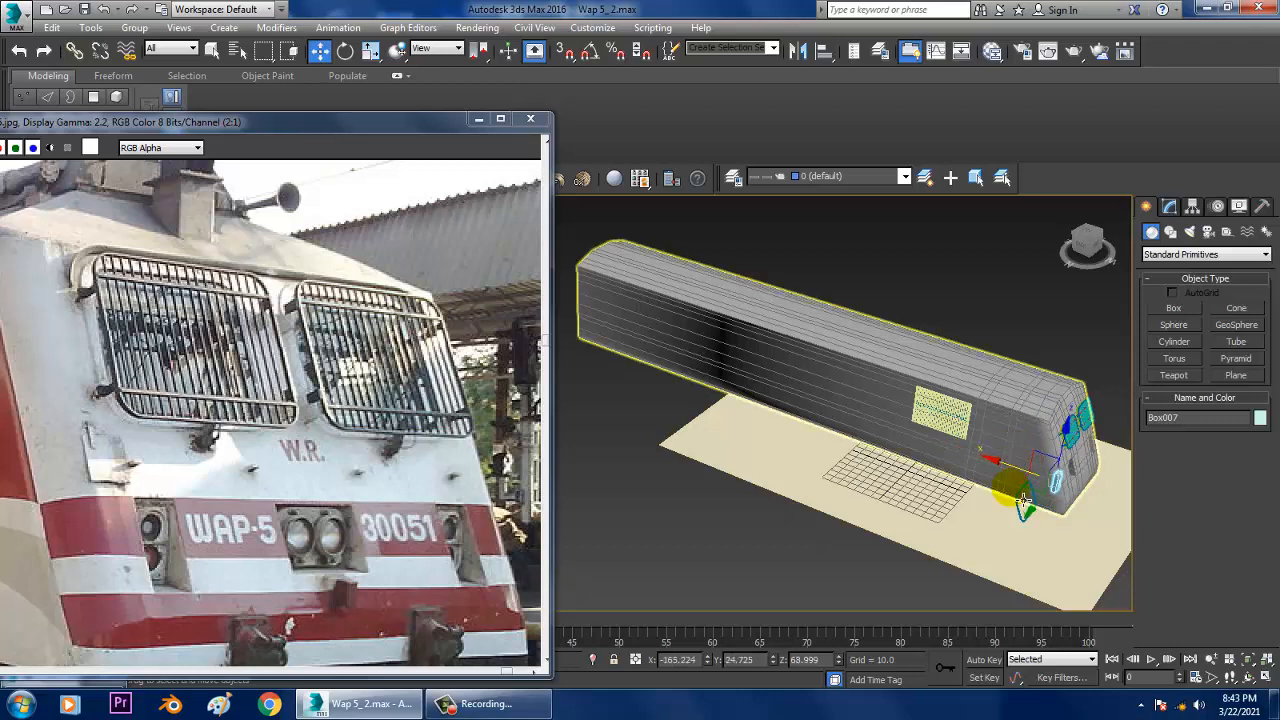
- Convert the new headlight box to an Editable Poly
middle_click_drag(1025, 505, 994, 497, "alt")
scroll(994, 497, "up", 4)
key("z")
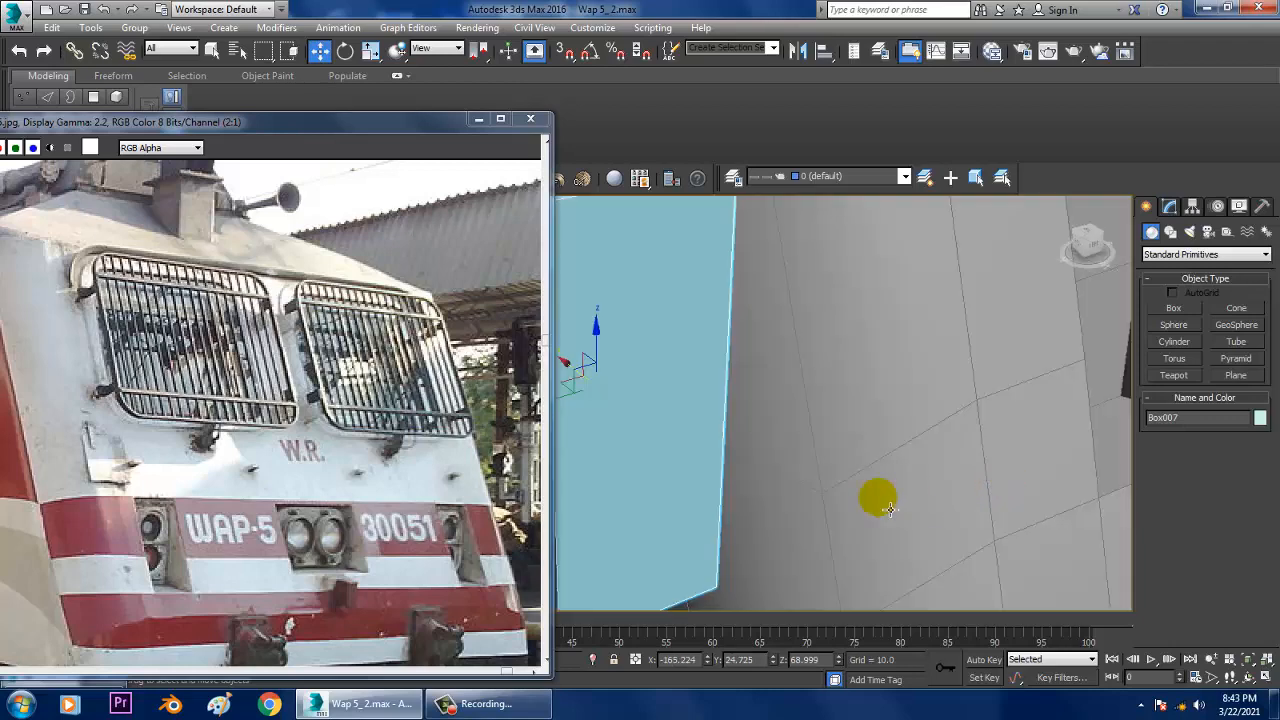
scroll(889, 509, "down", 3)
scroll(745, 455, "up", 3)
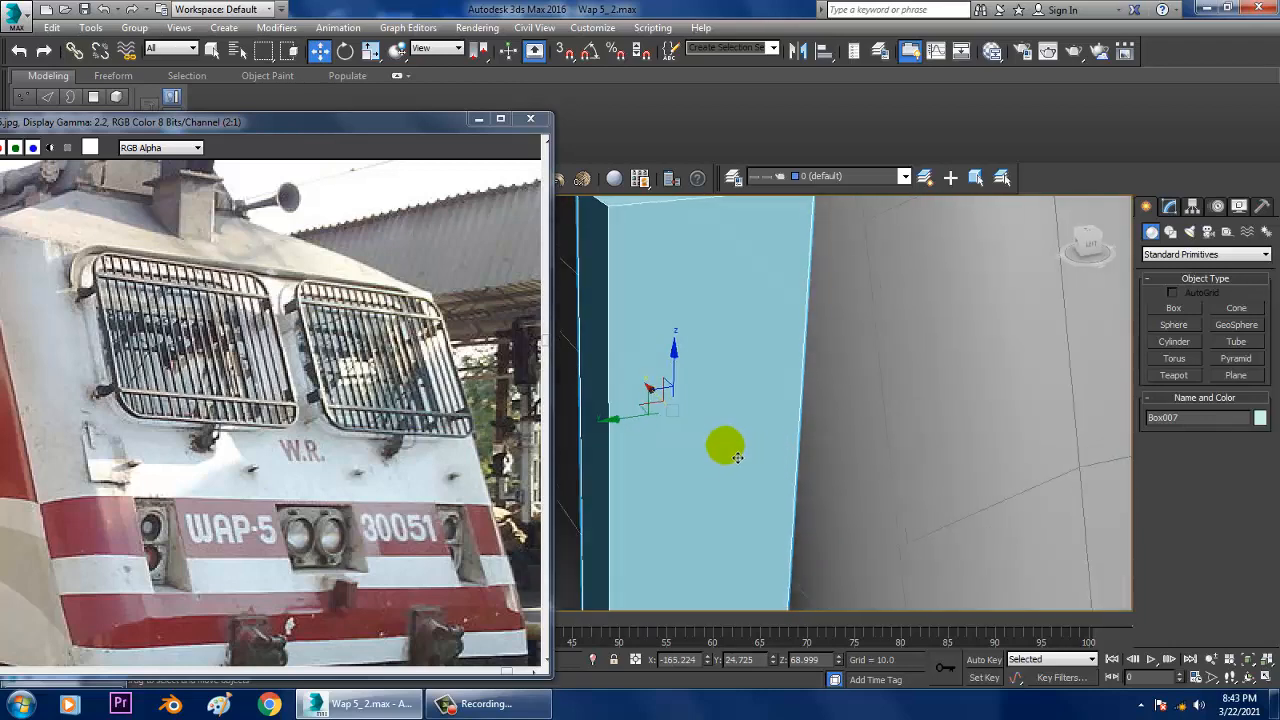
scroll(729, 416, "down", 3)
scroll(740, 420, "up", 3)
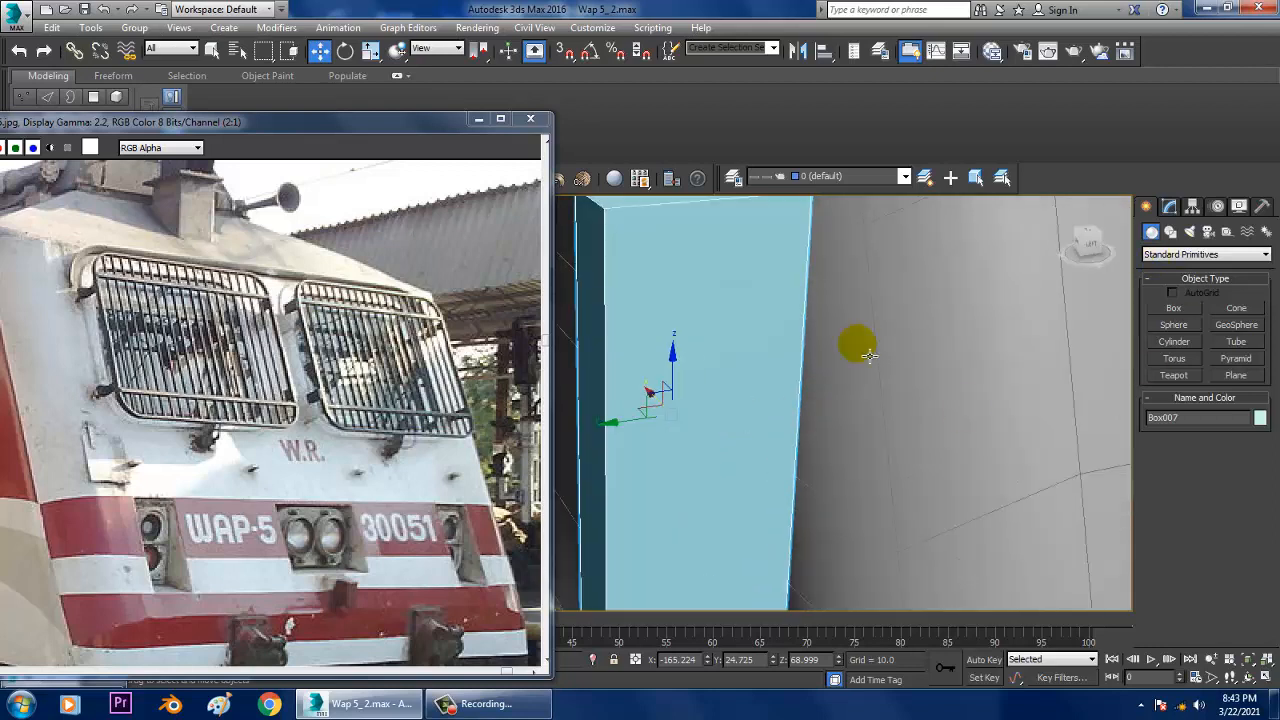
middle_click_drag(868, 359, 858, 380, "alt")
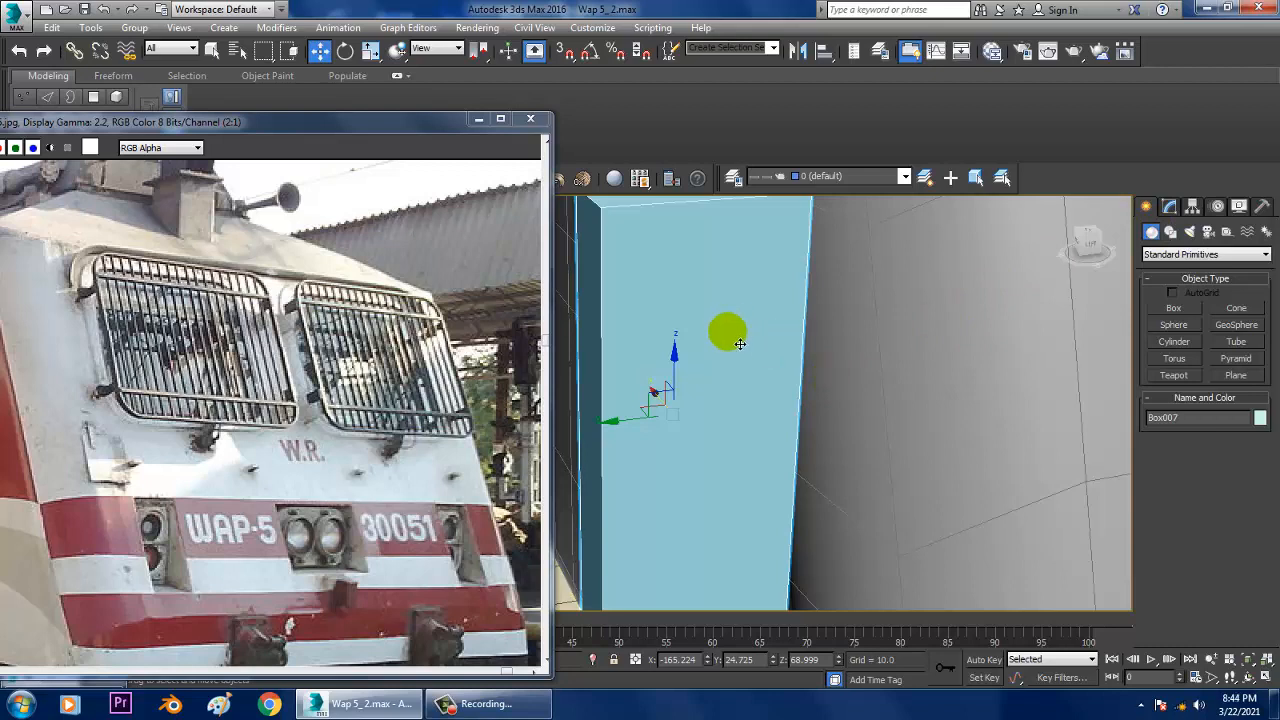
middle_click_drag(740, 343, 1115, 228, "alt")
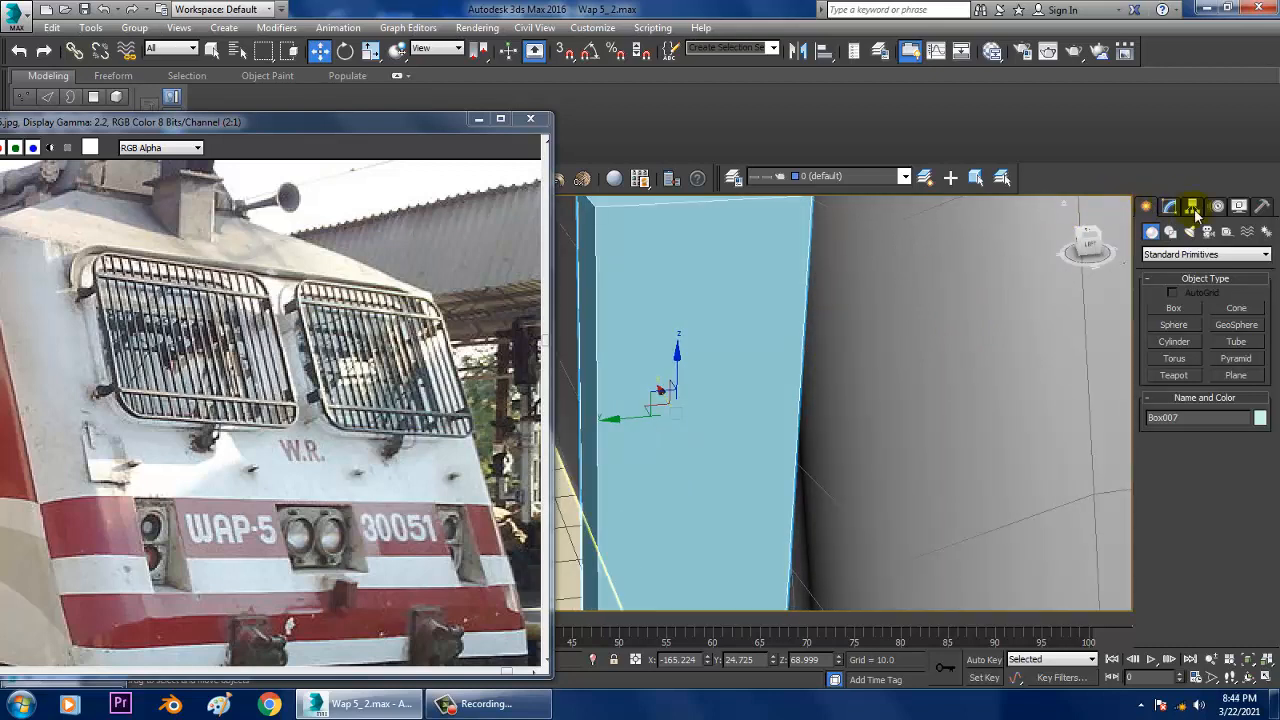
left_click(1169, 207)
right_click(1180, 268)
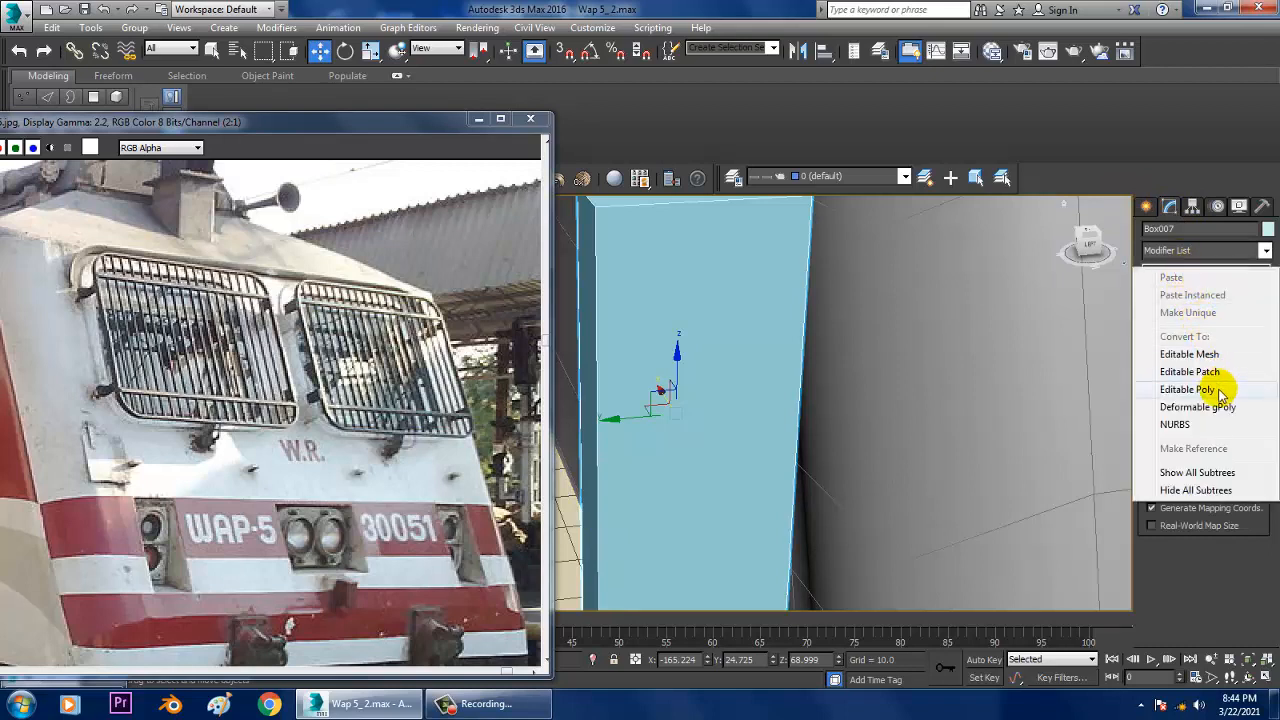
left_click(1195, 389)
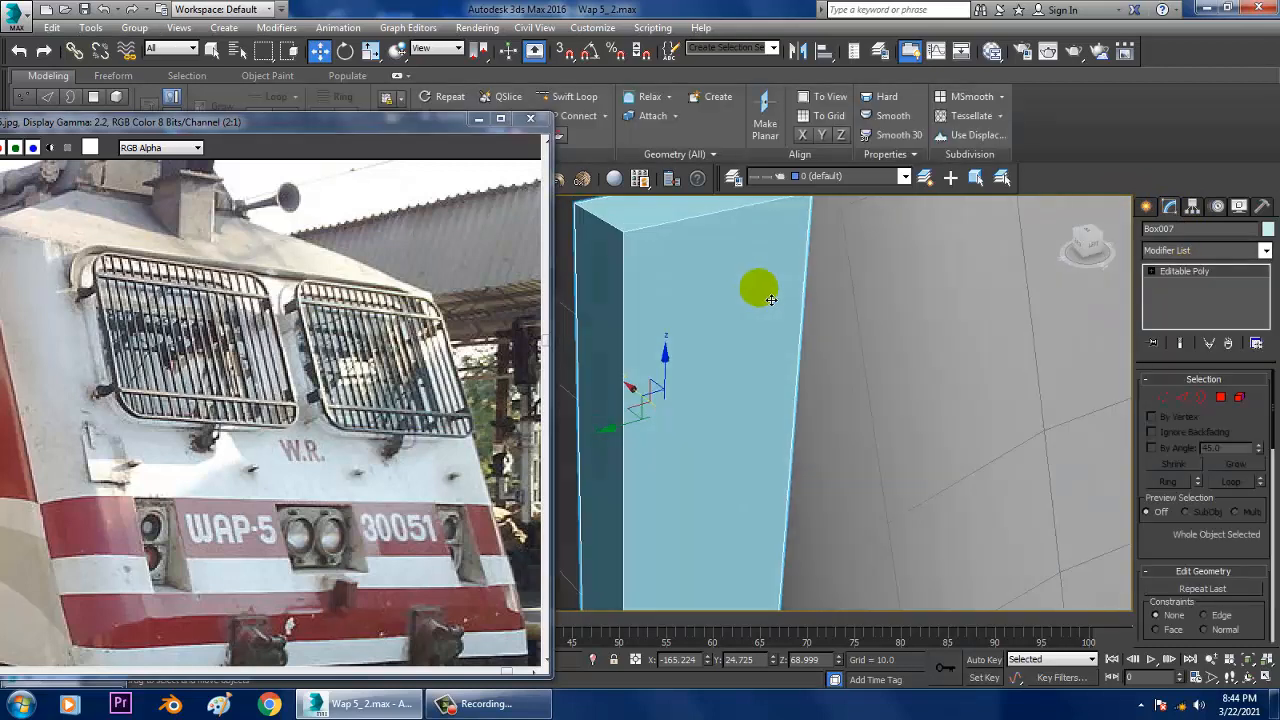
- Select the box's four short corner edges and chamfer them with several segments to round the plate's corners
middle_click_drag(771, 303, 790, 318)
key("2")
left_click(655, 254)
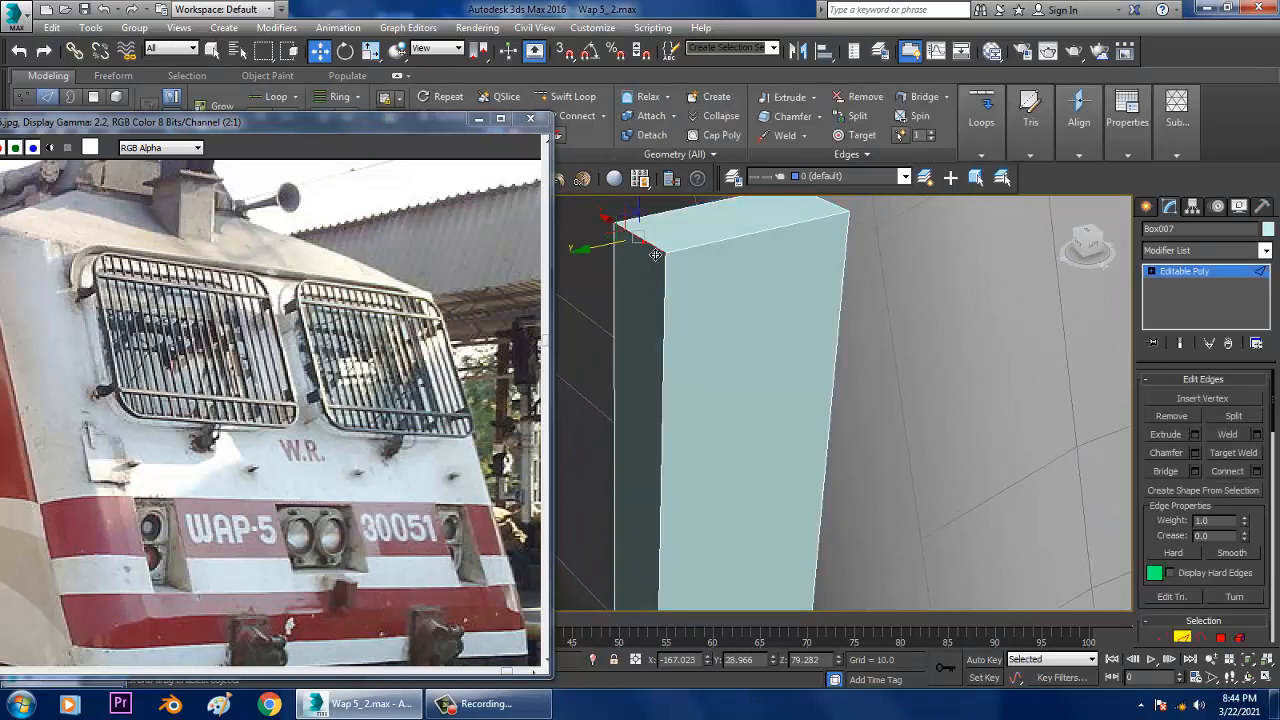
key("alt+r")
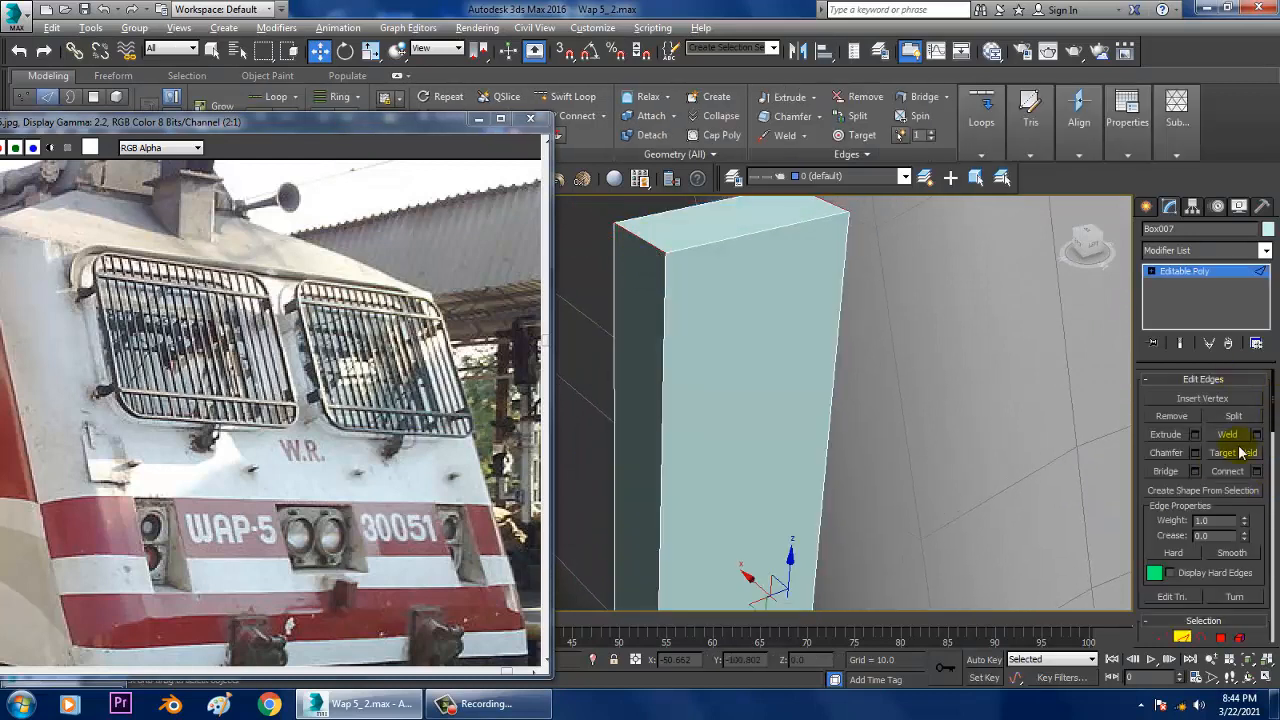
left_click(1160, 452, "shift")
left_click_drag(628, 470, 629, 417)
left_click(628, 552)
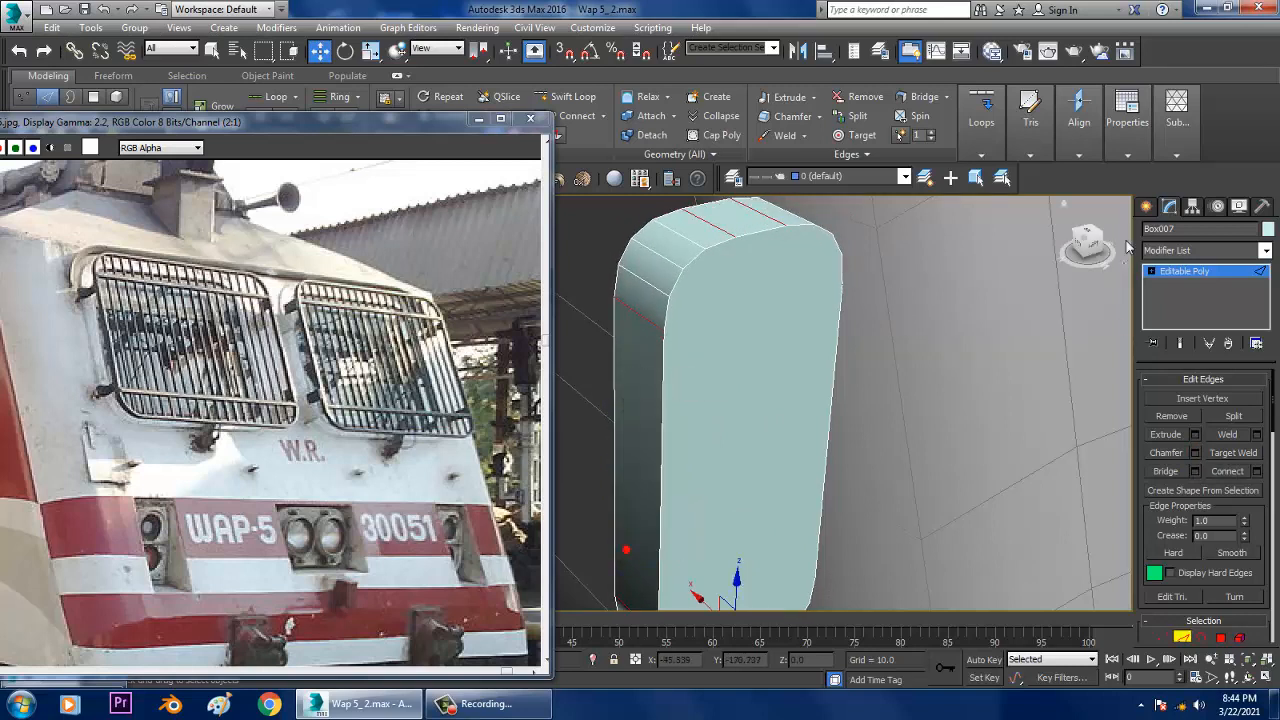
left_click(1168, 271)
- Draw a flat cylinder of about 3.25 radius and 0.6 height over the upper part of the rounded plate, with AutoGrid enabled
left_click(1146, 206)
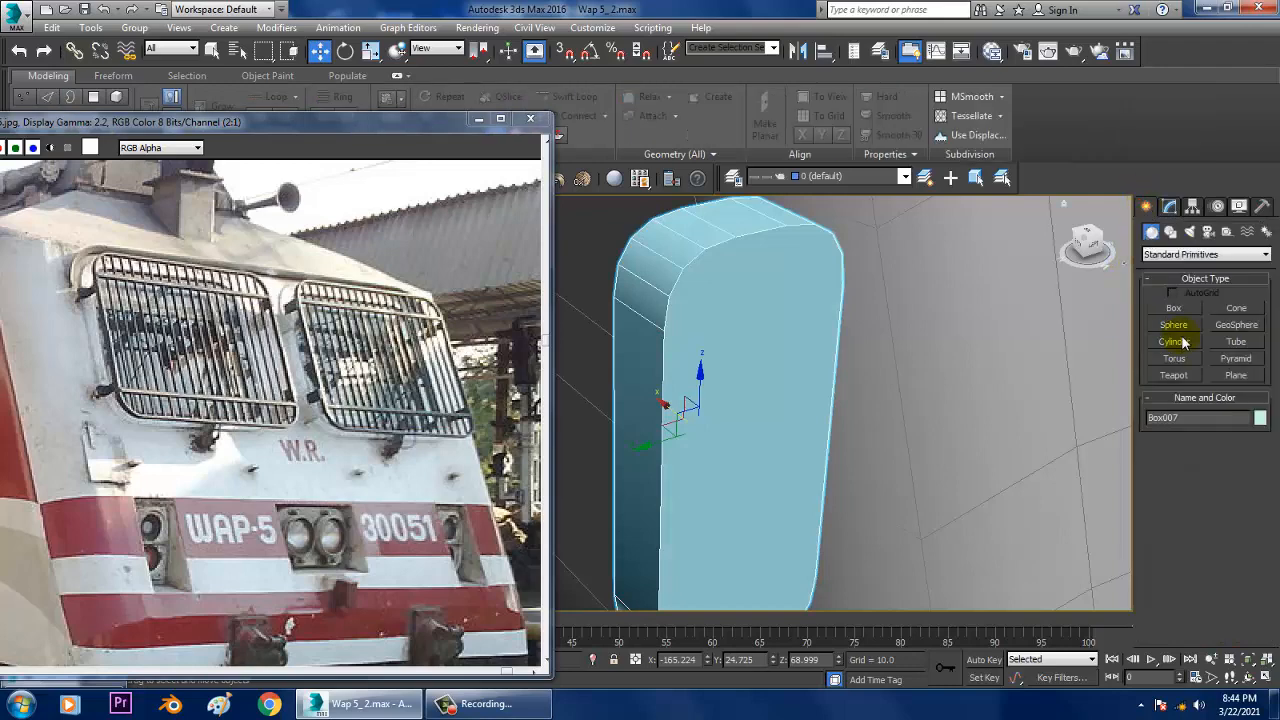
left_click(1175, 342)
key("alt+w")
key("alt+w")
key("alt+w")
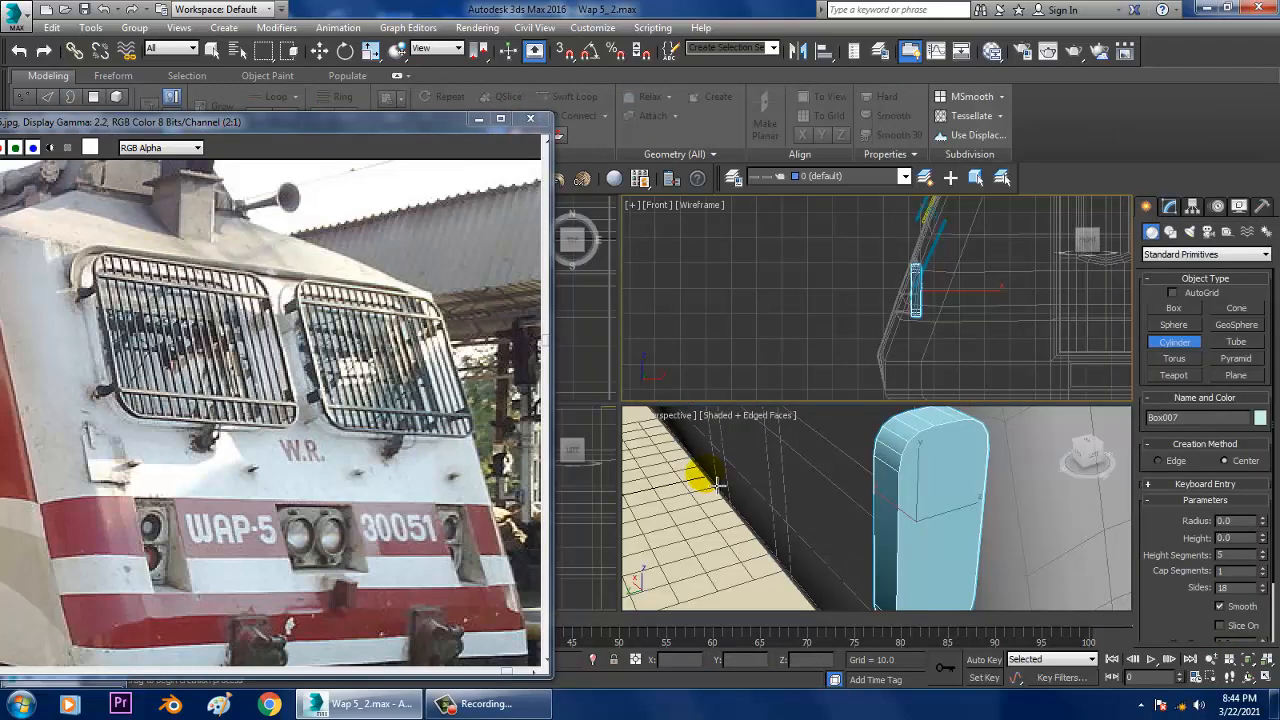
middle_click(613, 545)
key("alt+w")
scroll(616, 462, "up", 5)
middle_click_drag(705, 296, 746, 363)
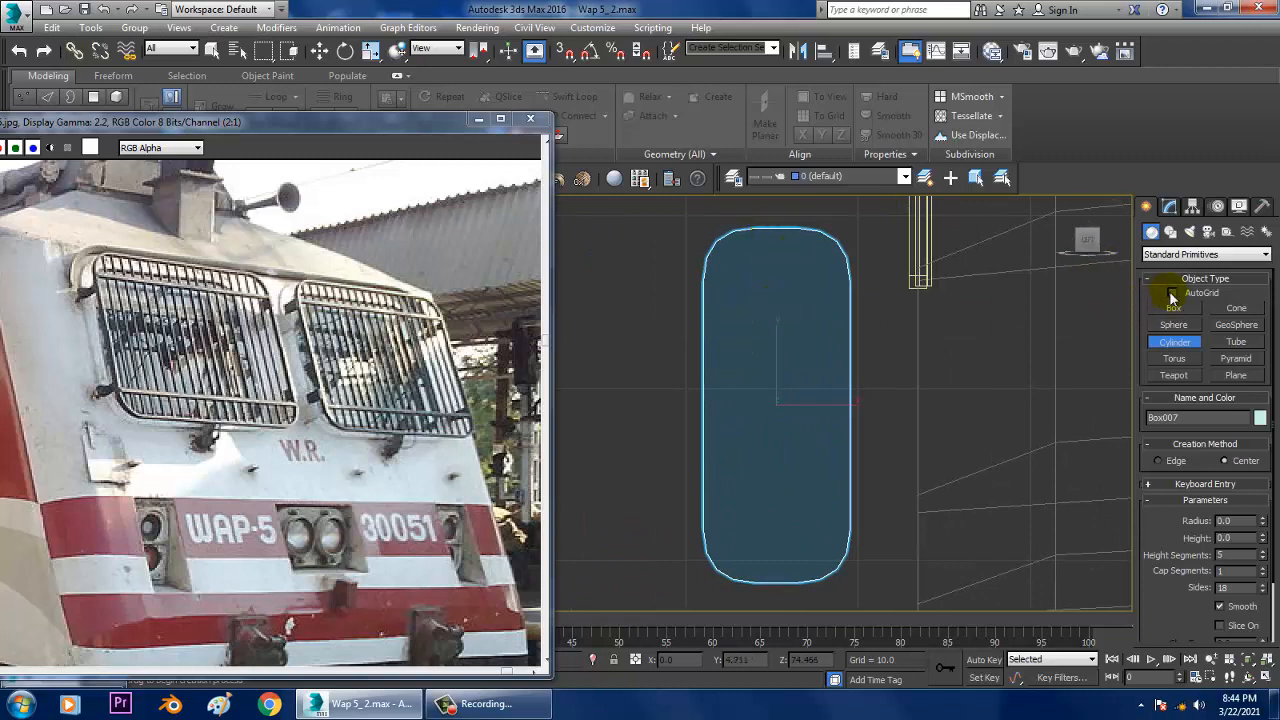
left_click_drag(787, 320, 833, 361)
key("w")
- Move the cylinder along X to -168.532 so it sits on the rounded plate's front face, and open its parameters
key("alt+w")
middle_click(920, 521)
key("z")
key("alt+w")
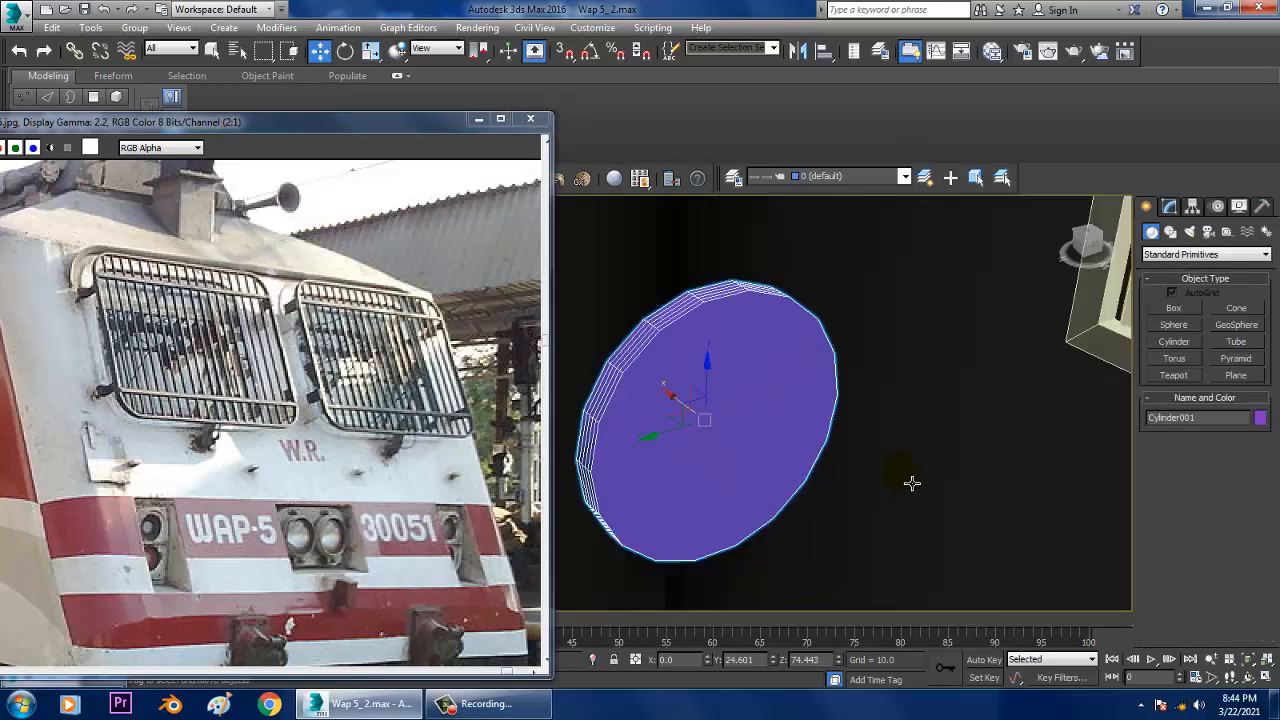
middle_click_drag(911, 483, 932, 448, "alt")
scroll(934, 449, "down", 8)
scroll(934, 449, "down", 10)
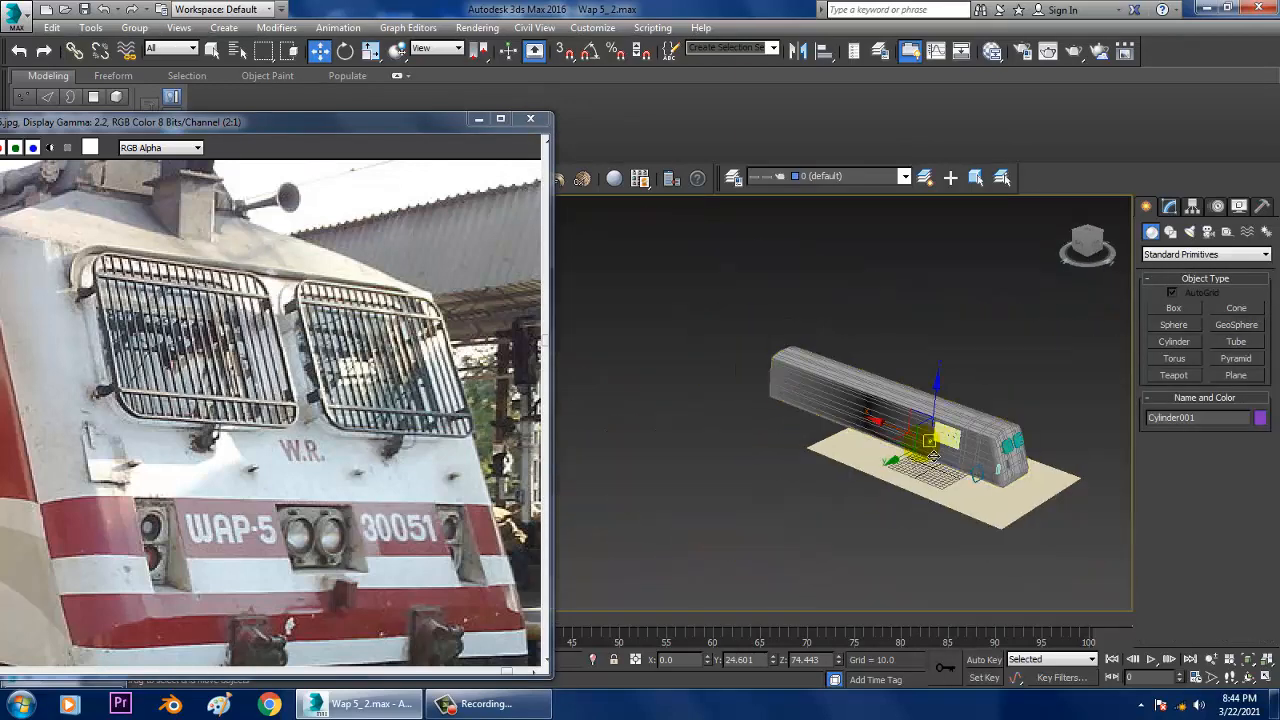
left_click_drag(893, 441, 964, 468)
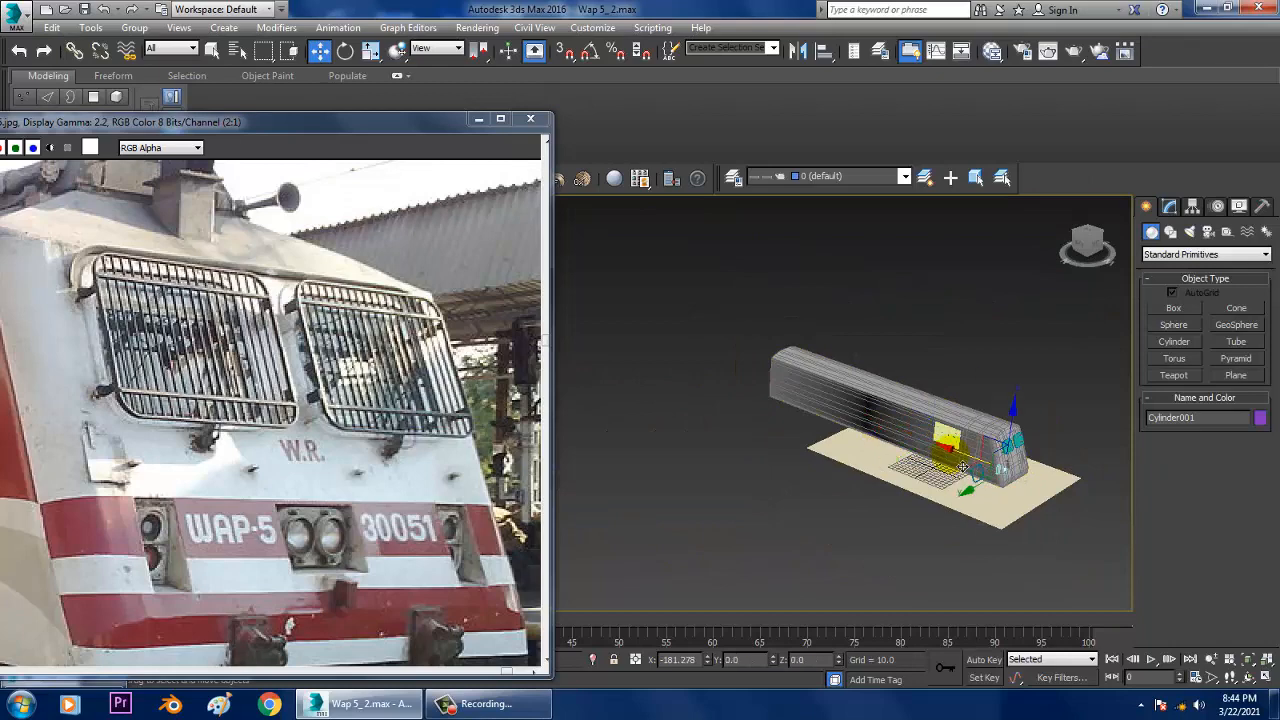
key("z")
middle_click_drag(891, 434, 858, 434, "alt")
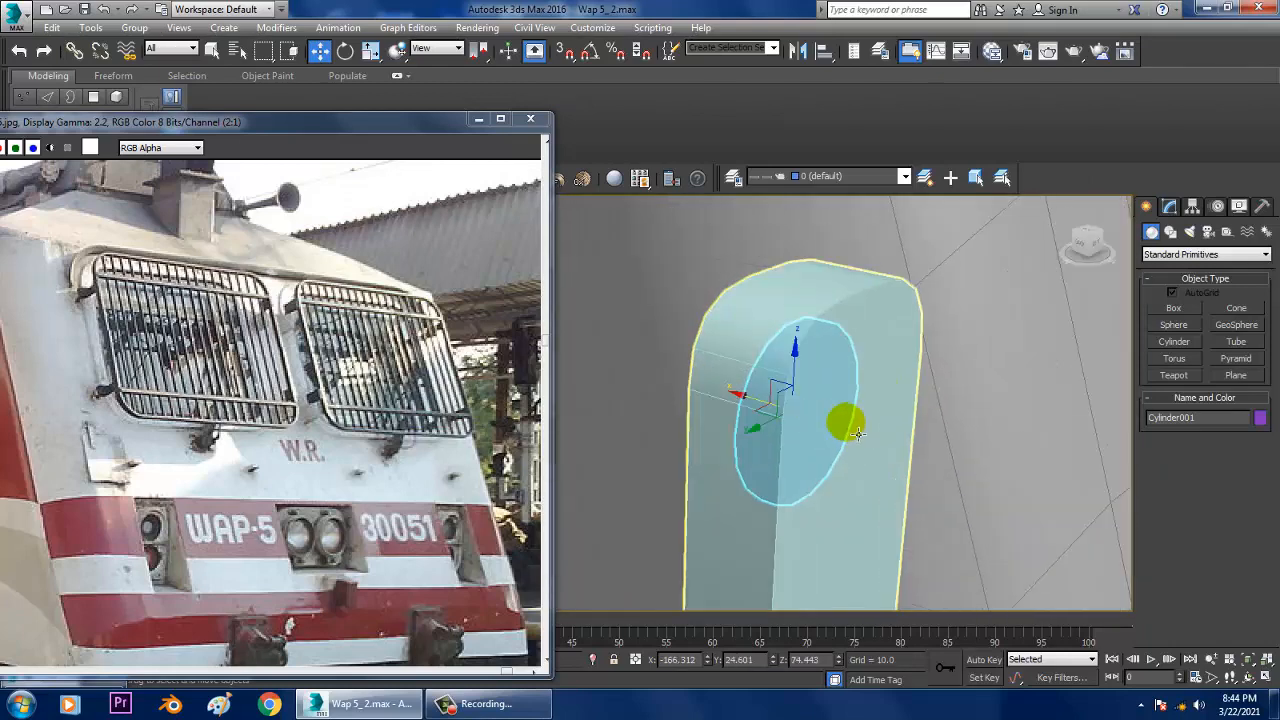
left_click_drag(763, 411, 817, 427)
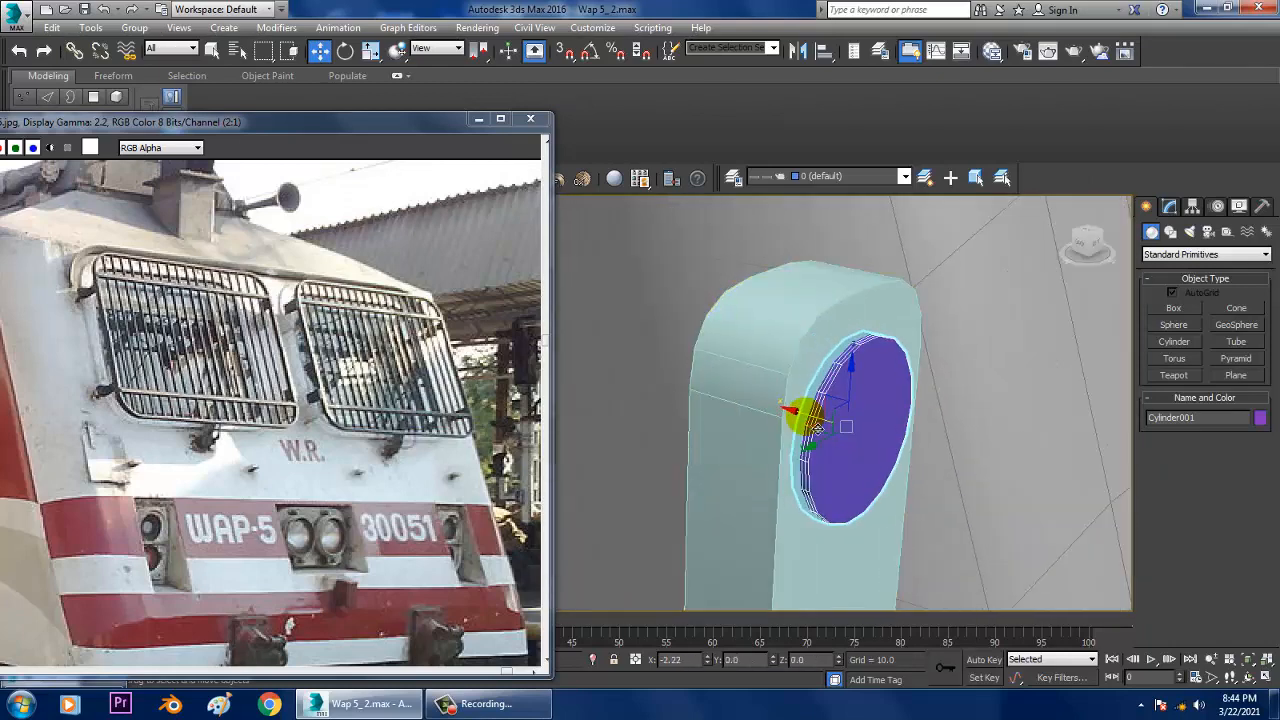
left_click(1169, 205)
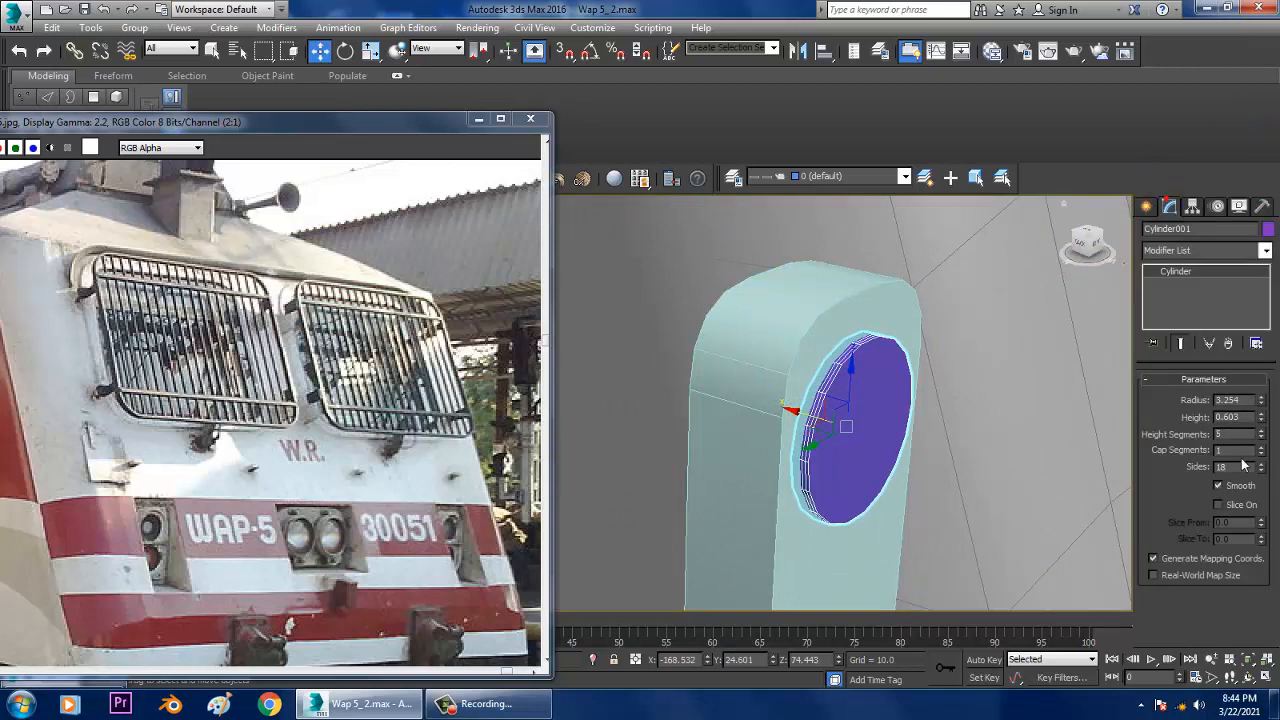
- Set the lamp cylinder to height 1.123, radius 3.449 and one height segment, and move it along X to -168.309
left_click_drag(1262, 424, 1262, 382)
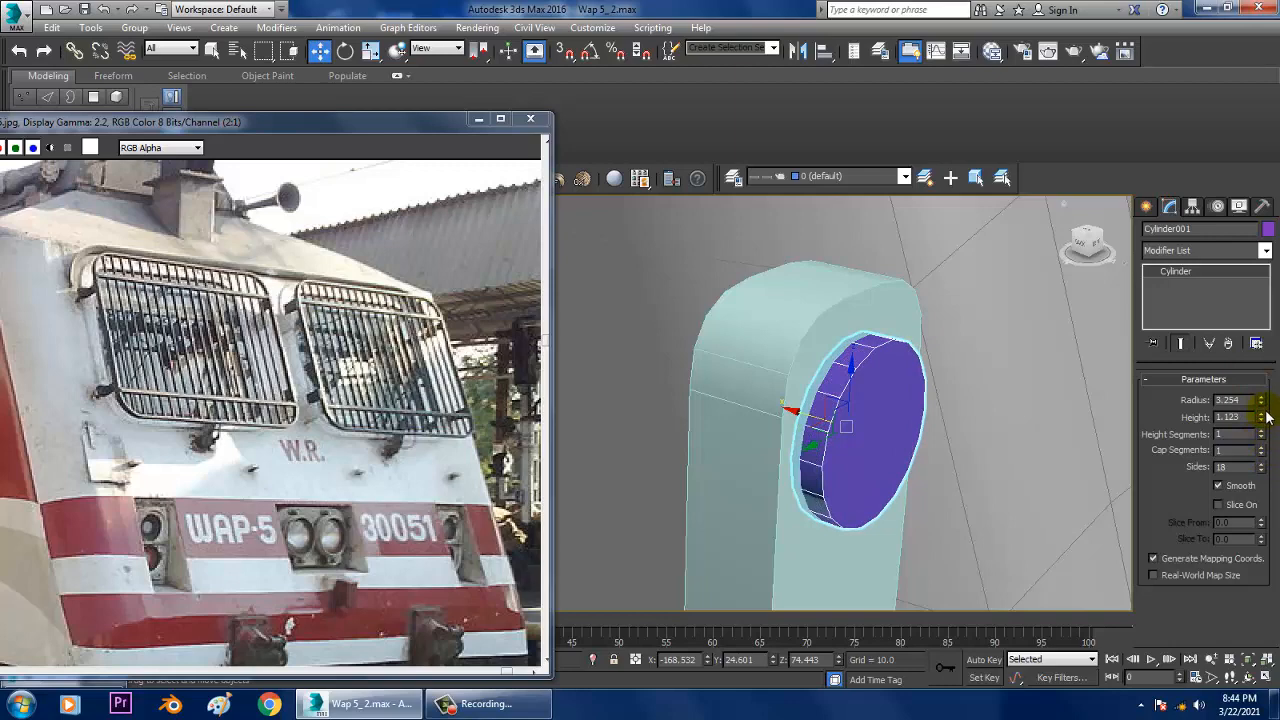
left_click_drag(1263, 401, 1268, 404)
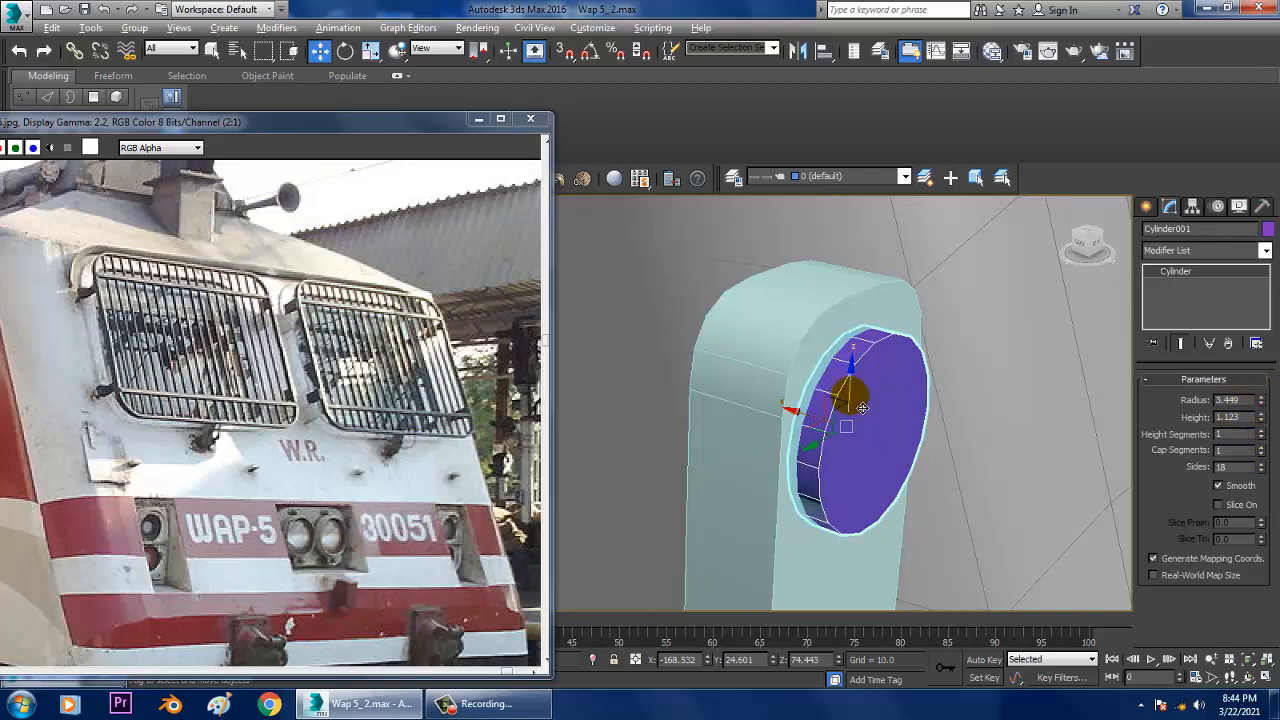
middle_click_drag(862, 407, 817, 405, "alt")
left_click_drag(829, 428, 822, 425)
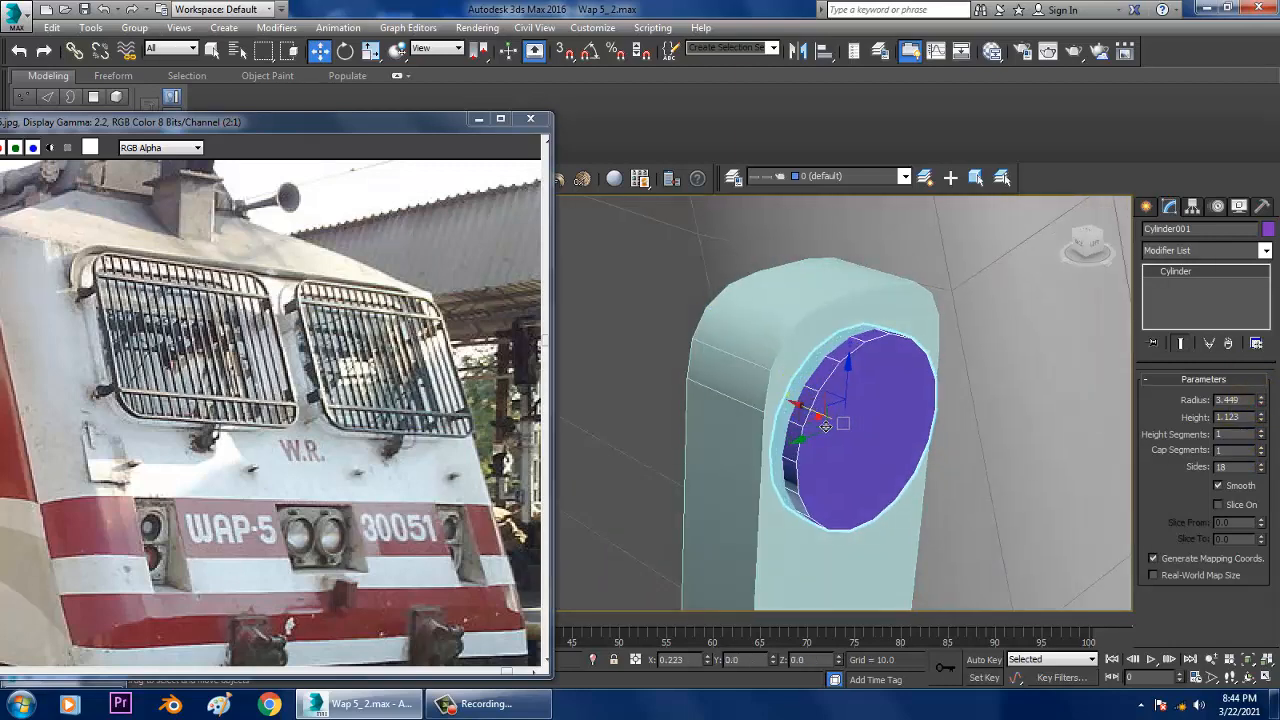
- Convert the lamp cylinder to an Editable Poly and inset its front cap polygon
middle_click_drag(877, 377, 887, 378, "alt")
right_click(887, 377)
mouse_move(964, 538)
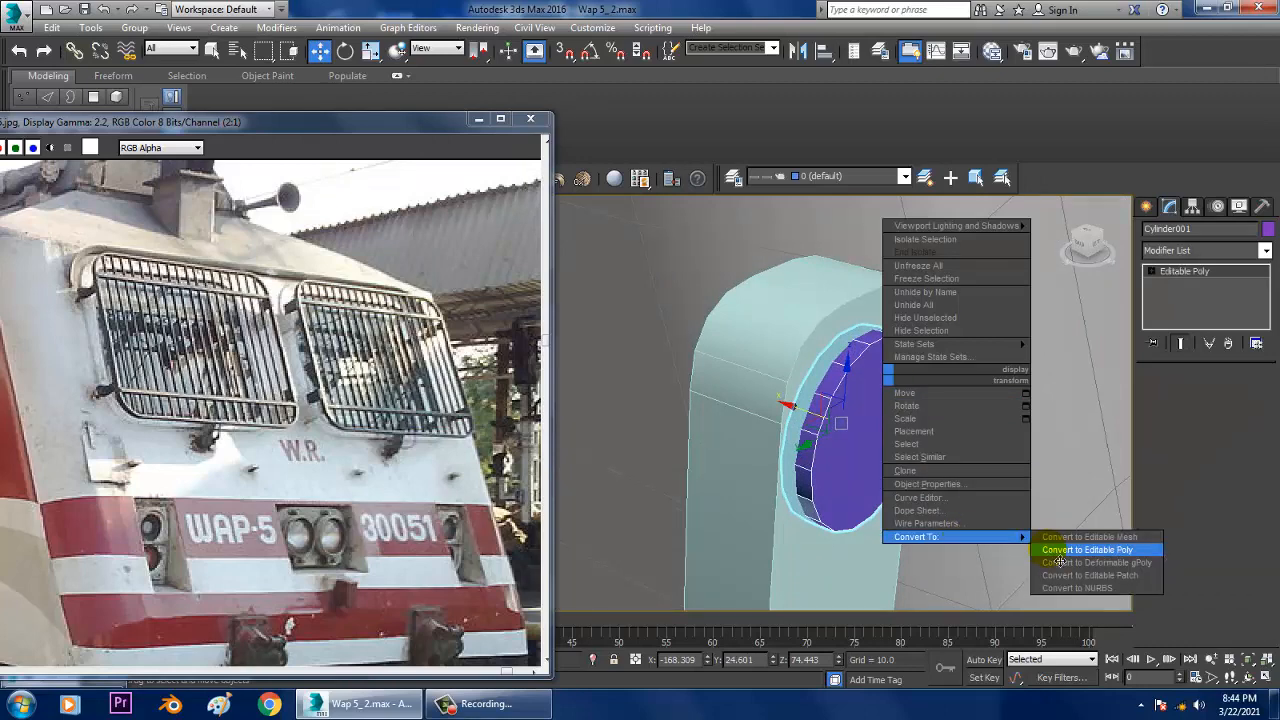
left_click(1085, 550)
key("4")
left_click(890, 428)
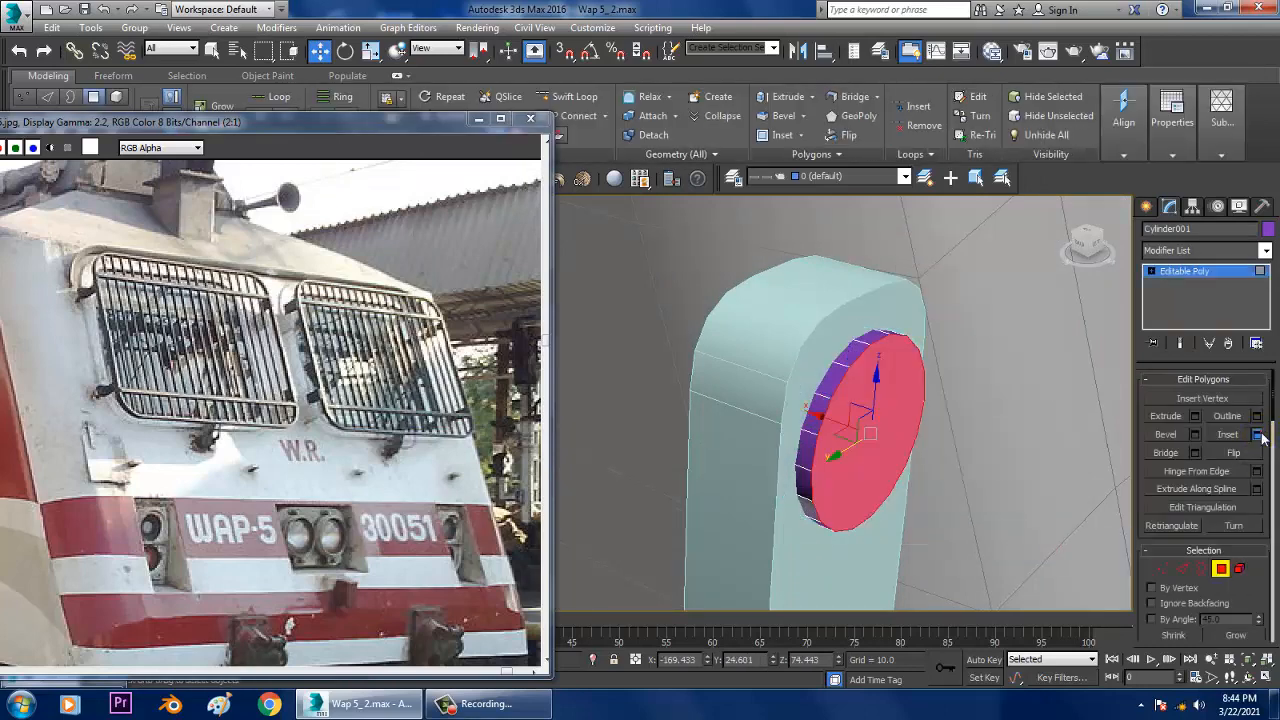
left_click(1258, 435)
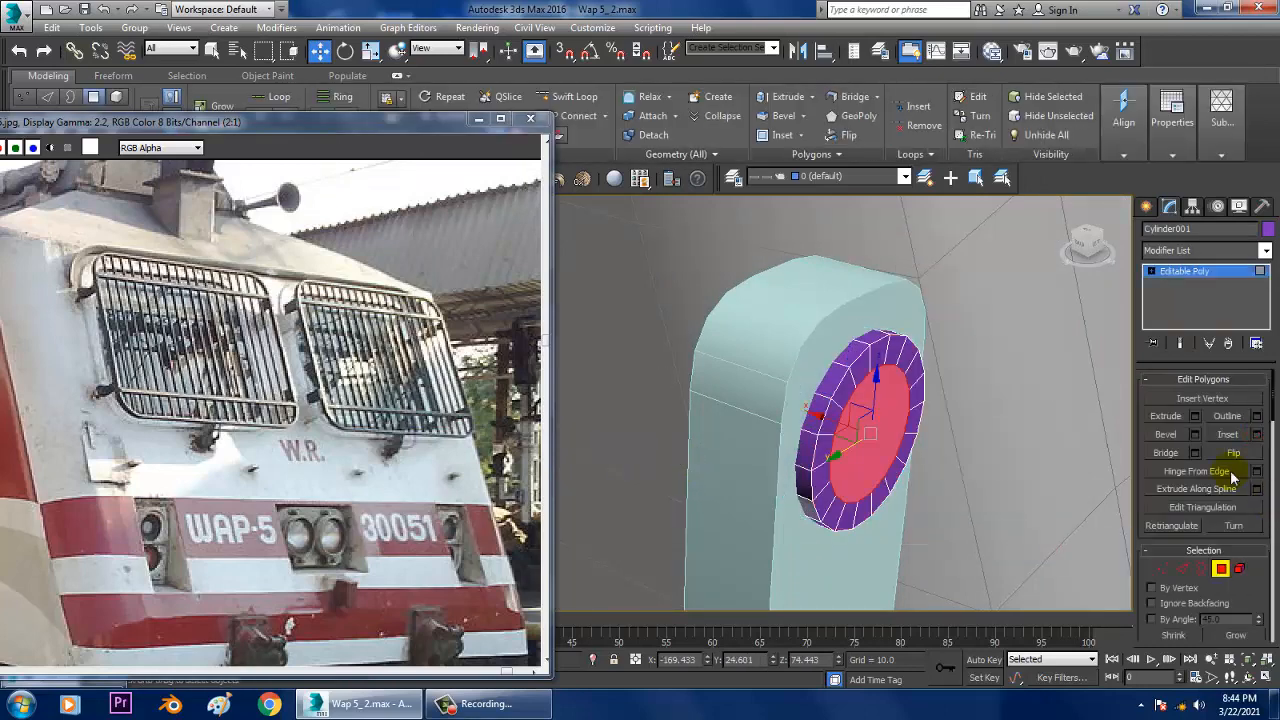
- Bevel the inset polygon inward with a height of about -0.5 and an outline of -1.0, keeping the inner face
left_click(1195, 435)
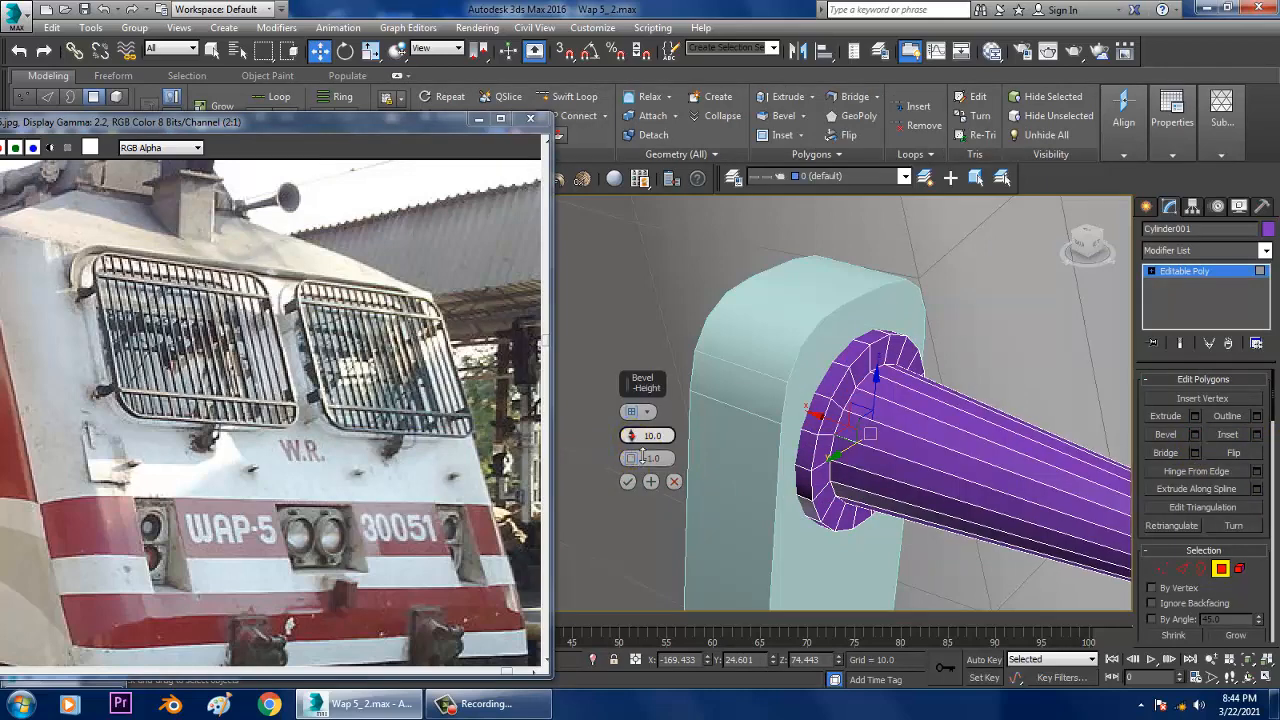
left_click_drag(643, 457, 672, 510)
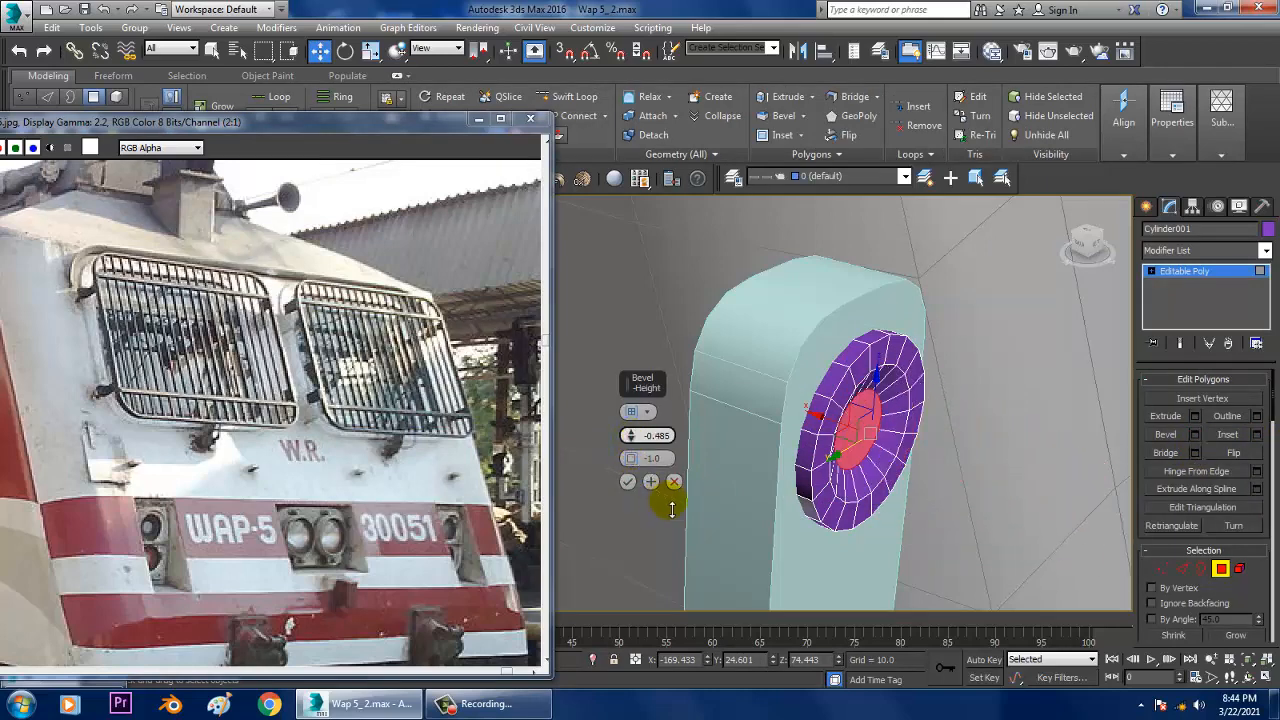
left_click(628, 481)
key("Delete")
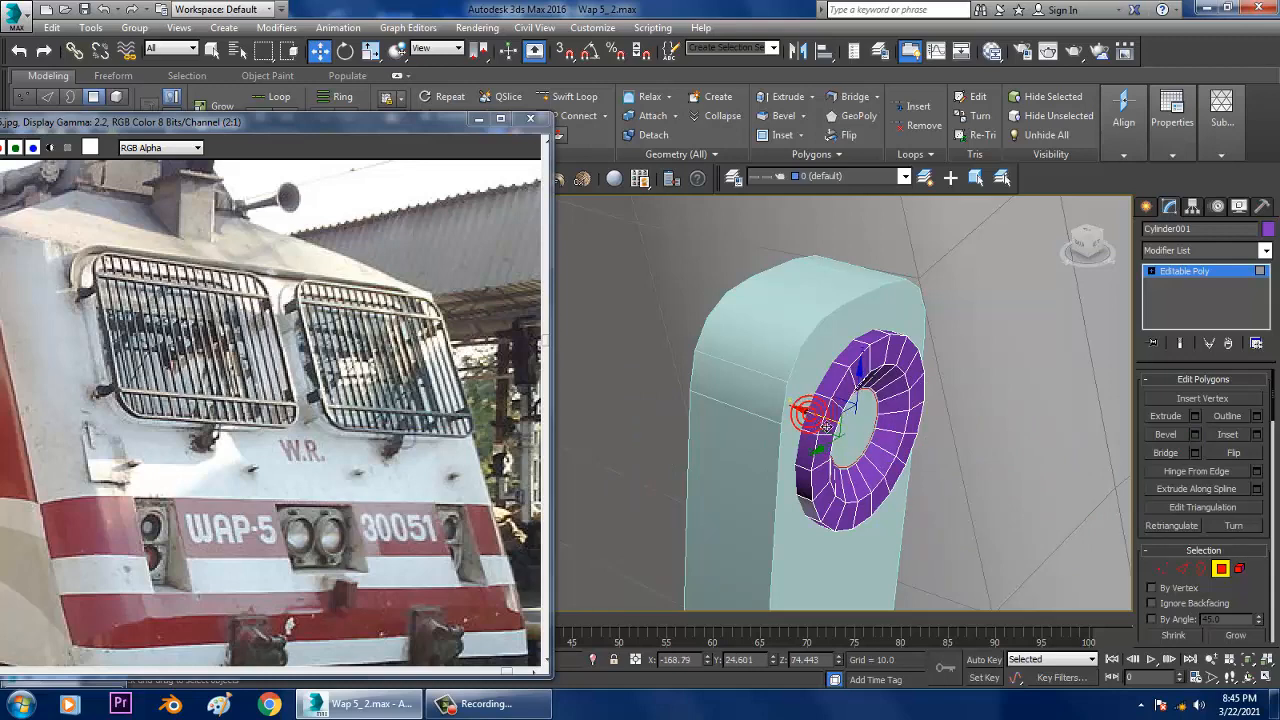
key("ctrl+z")
left_click(1226, 272)
- Clone the finished lamp about 10.4 units straight down in the Front view to form the plate's lower lamp
key("alt+w")
middle_click(857, 286)
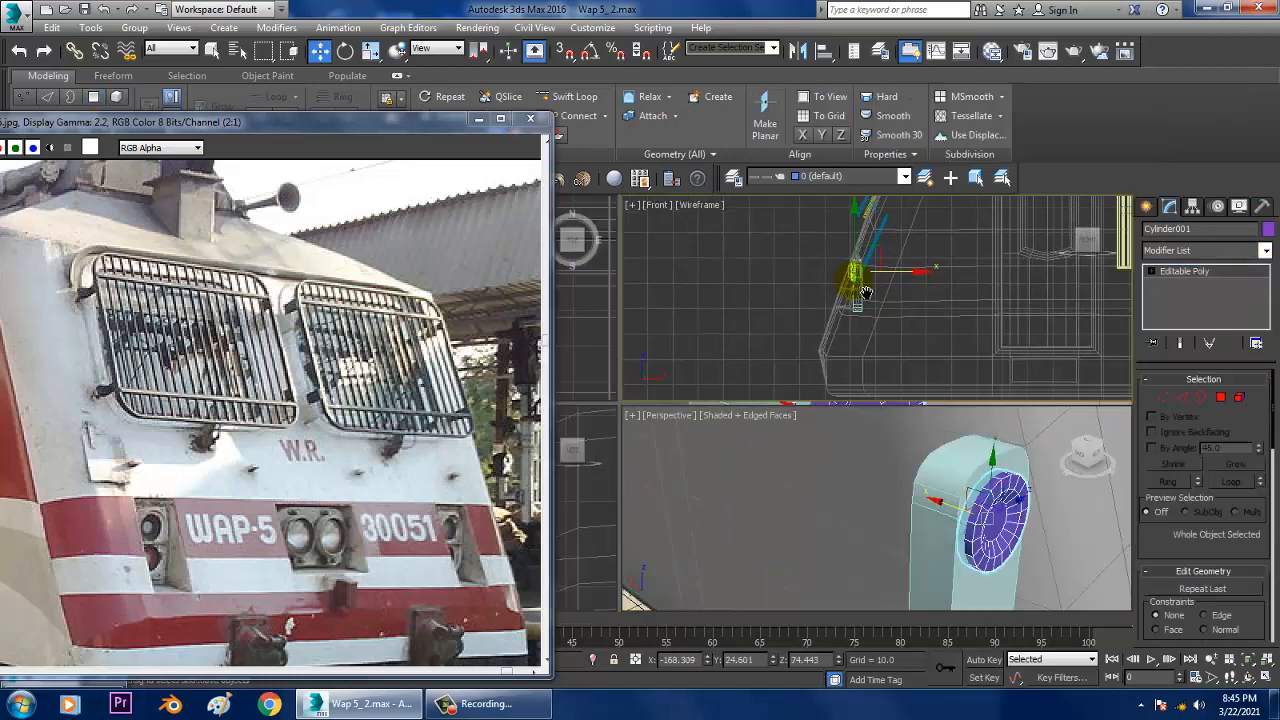
key("alt+w")
key("alt+w")
middle_click(957, 337)
key("alt+w")
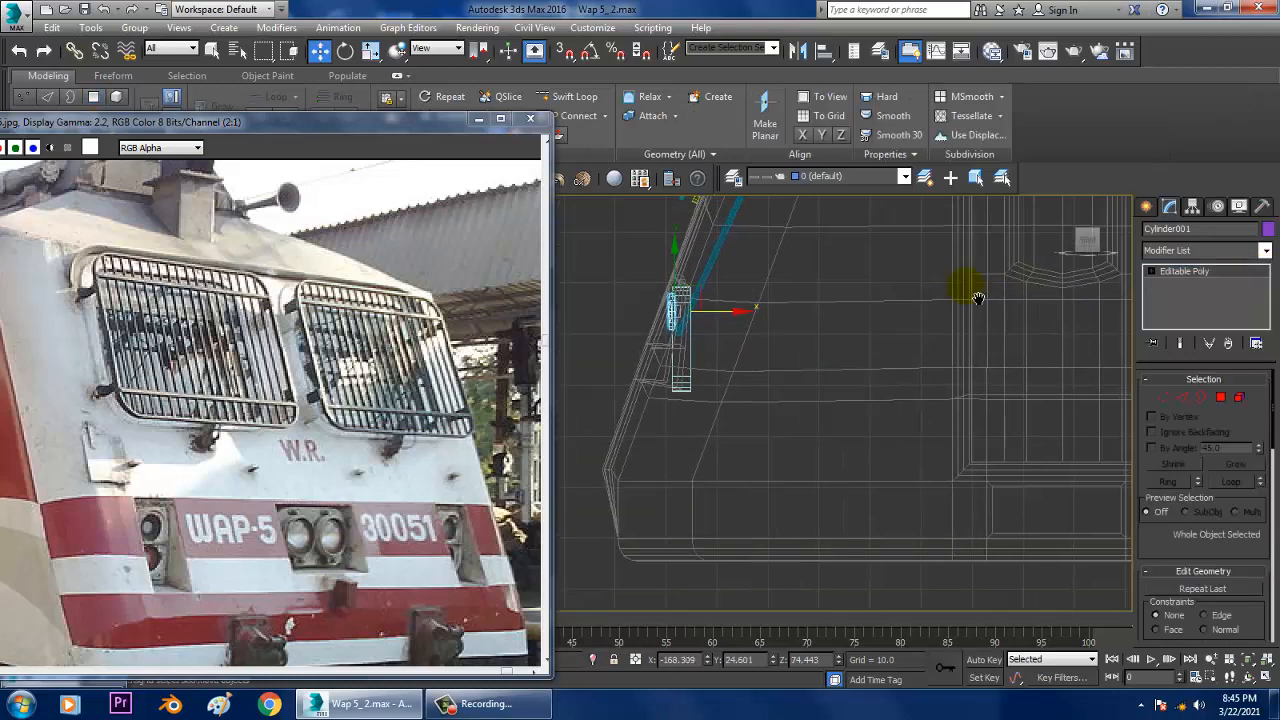
left_click(715, 323)
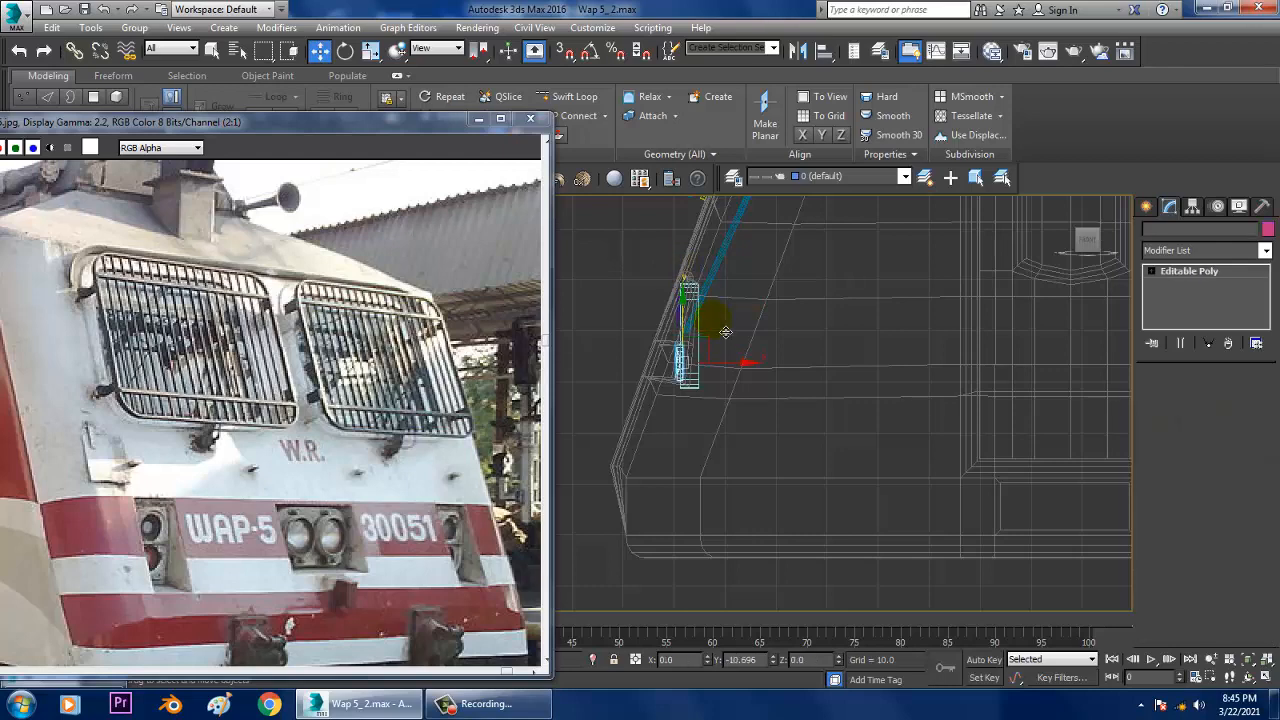
left_click_drag(725, 330, 725, 332, "shift")
left_click(653, 420)
key("alt+w")
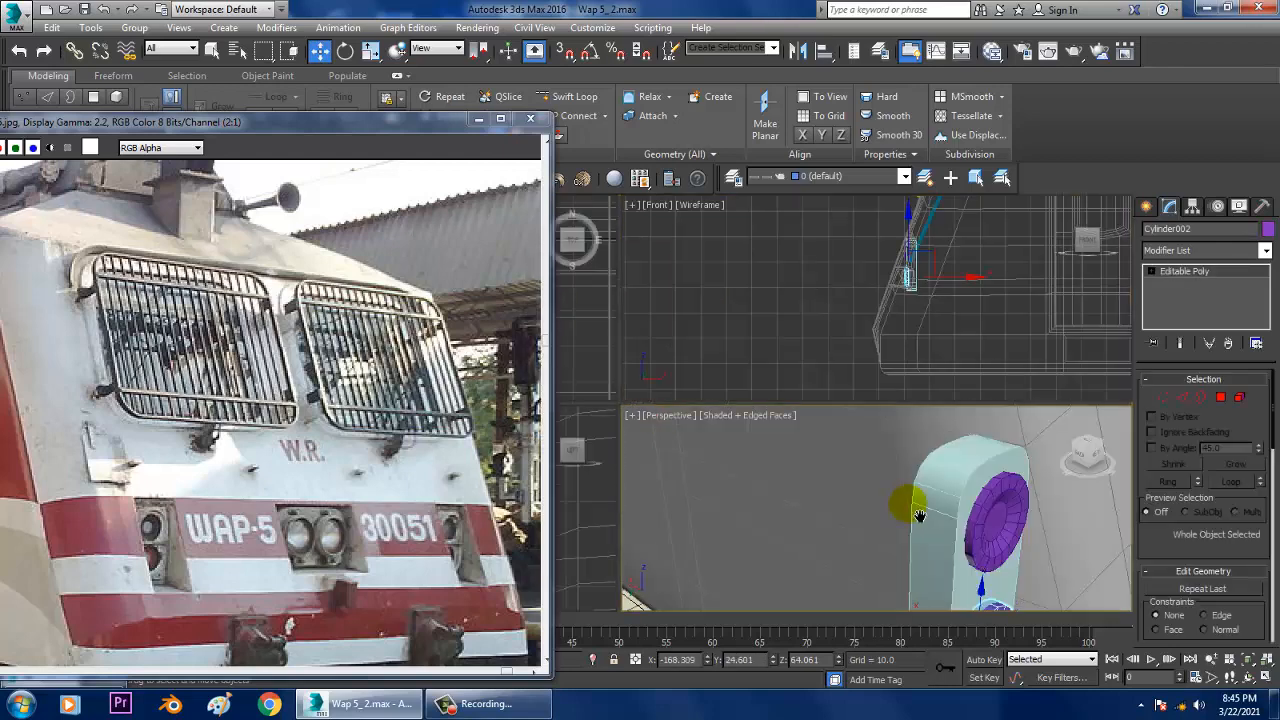
key("alt+w")
- Select the rounded plate with both lamps and move them about -30.3 units along Y to the nearest front recess
middle_click_drag(1008, 510, 822, 462)
scroll(896, 477, "down", 5)
left_click(849, 453, "ctrl")
left_click_drag(804, 502, 870, 499)
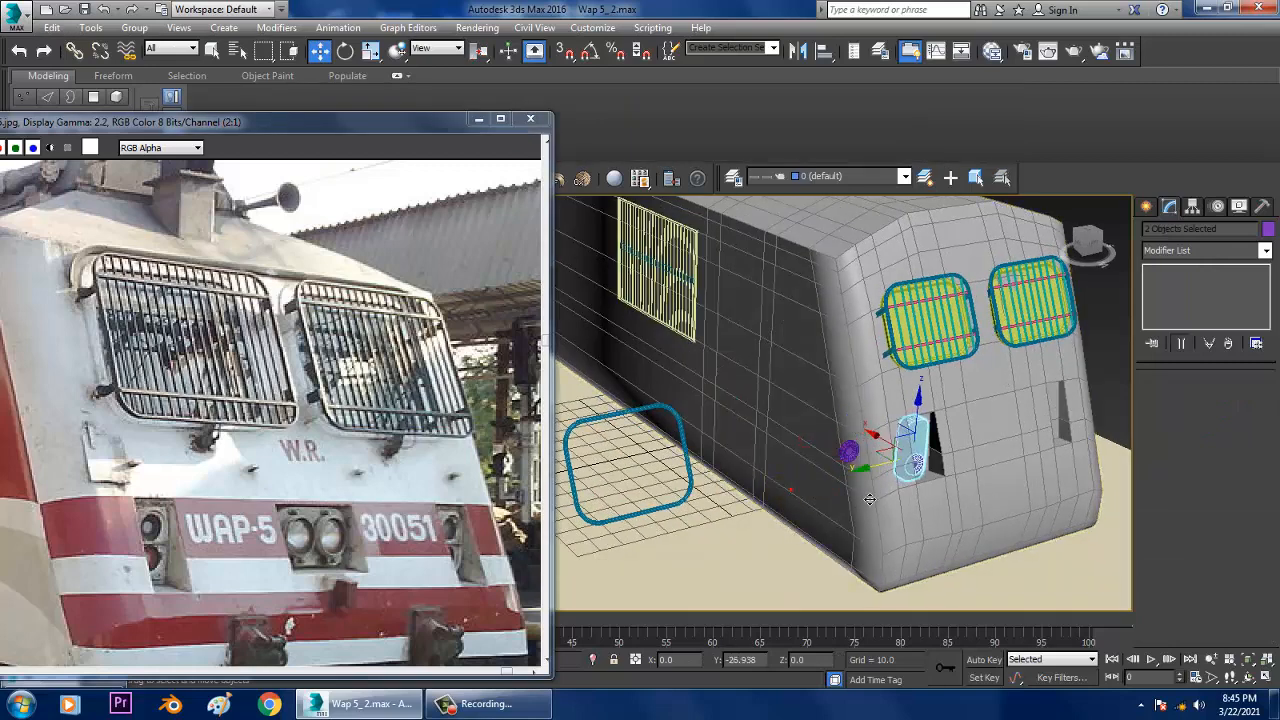
key("ctrl+z")
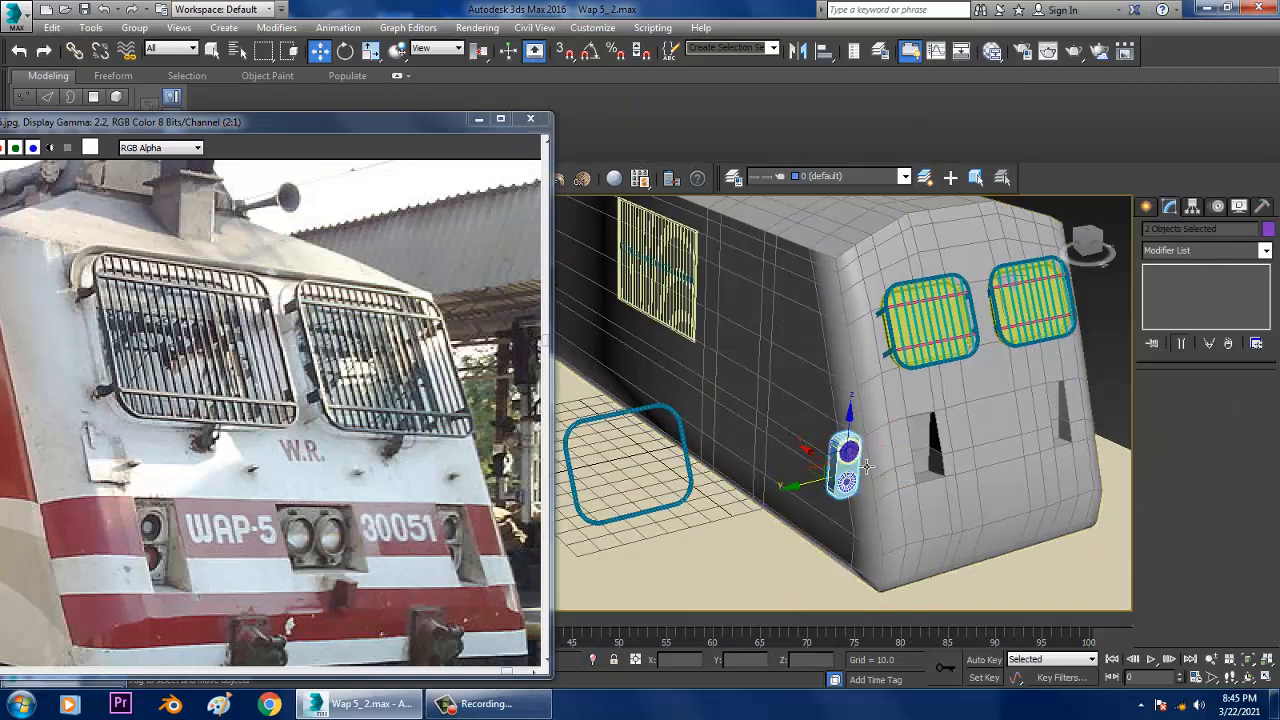
left_click_drag(796, 481, 868, 480)
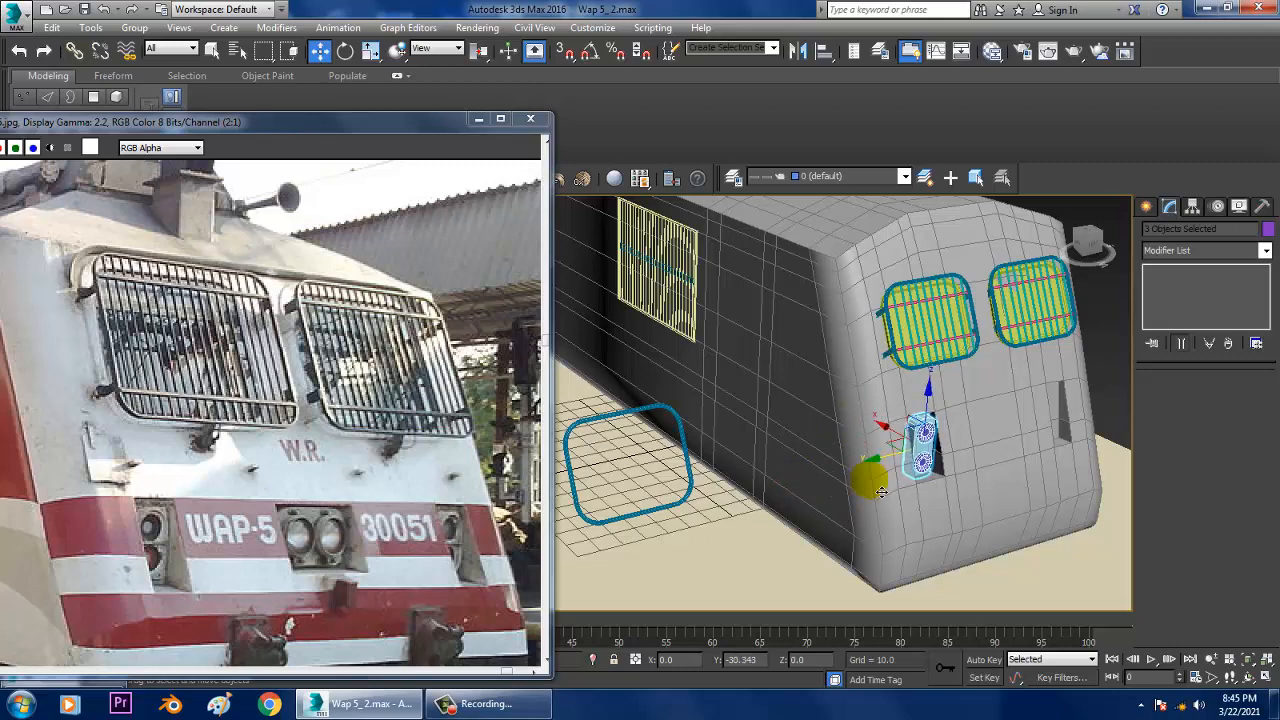
- Scale the headlight unit uniformly to 110% and raise it about 0.43 units along Z to fit the recess
key("z")
middle_click_drag(868, 480, 880, 435, "alt")
scroll(889, 444, "down", 3)
mouse_move(727, 423)
left_mouse_down()
mouse_move(712, 424)
mouse_move(749, 420)
left_mouse_up()
key("r")
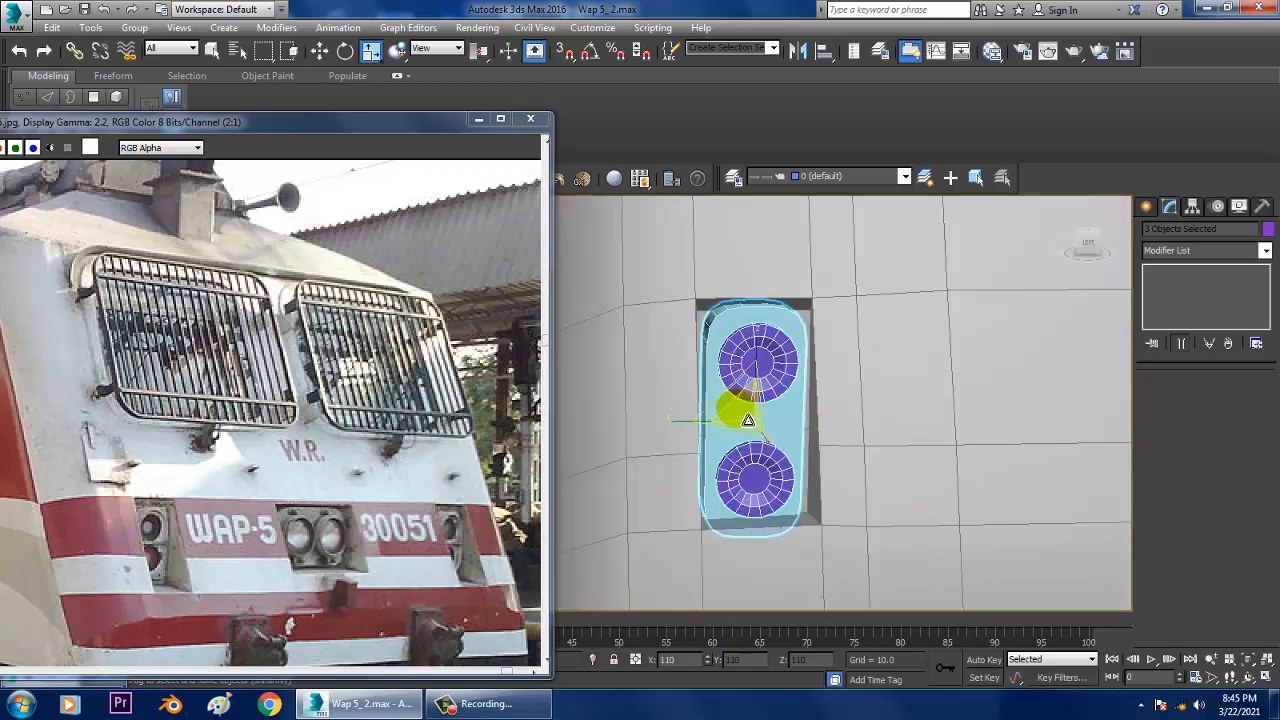
middle_click_drag(754, 424, 788, 440, "alt")
key("w")
left_click_drag(766, 393, 767, 389)
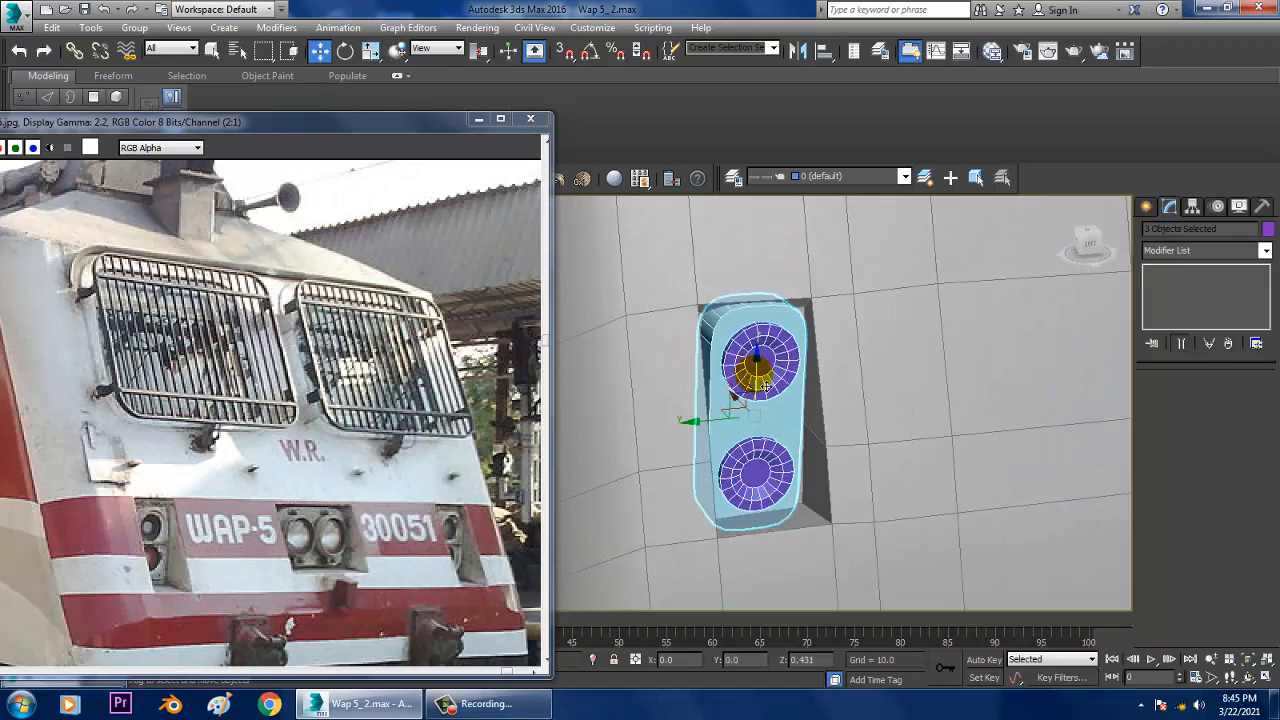
- Shift the headlight unit slightly along X in the Front view to align it with the recess
middle_click_drag(766, 389, 911, 341, "alt")
key("alt+w")
key("alt+w")
middle_click_drag(833, 328, 873, 369)
scroll(858, 382, "up", 2)
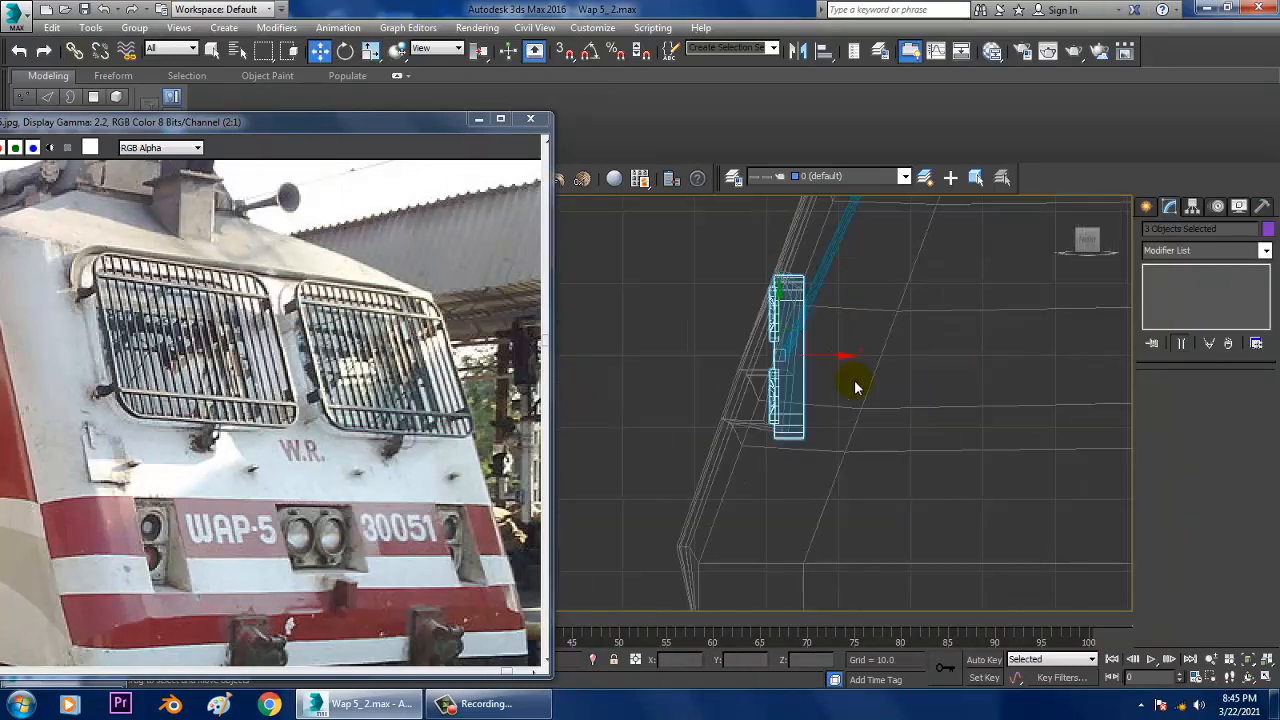
mouse_move(848, 370)
left_mouse_down()
mouse_move(806, 365)
mouse_move(844, 370)
left_mouse_up()
key("alt+w")
middle_click(938, 535)
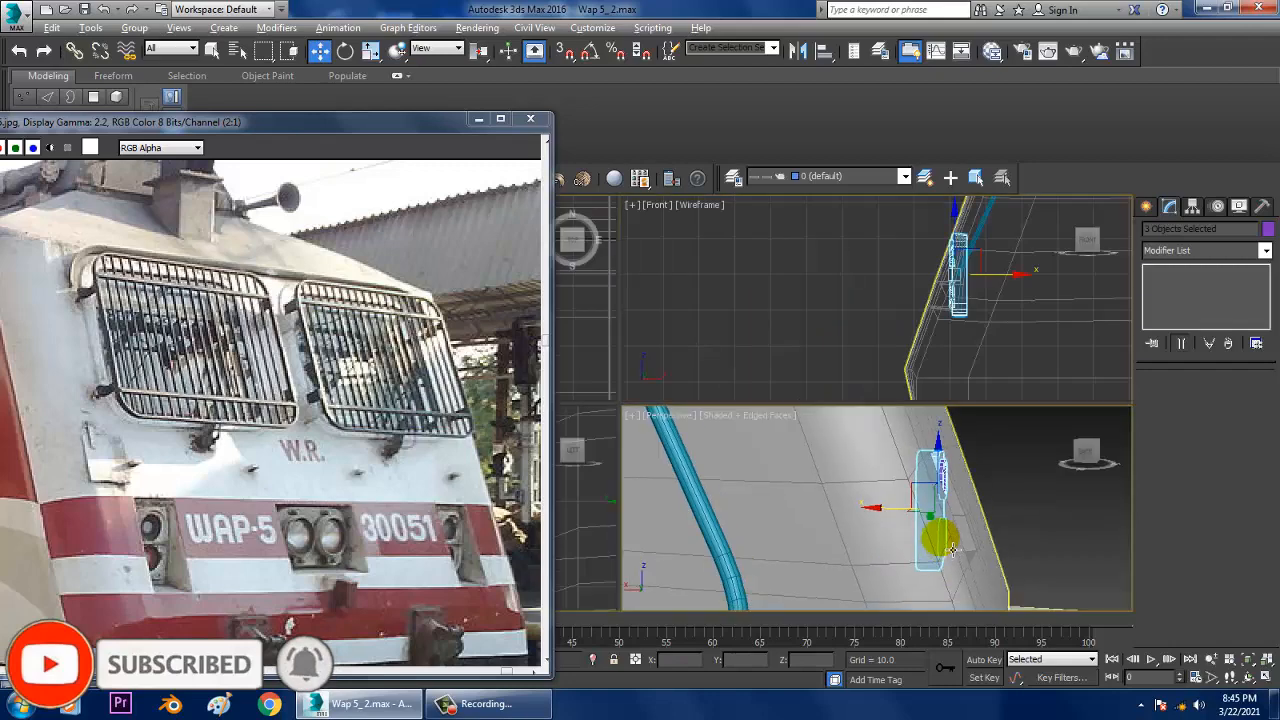
- Rotate the headlight unit in the Front view until it is parallel to the cab's sloping front
key("alt+w")
mouse_move(938, 535)
middle_mouse_down("alt")
mouse_move(863, 510)
mouse_move(831, 534)
mouse_move(878, 545)
mouse_move(939, 509)
mouse_move(882, 484)
middle_mouse_up("alt")
key("alt+w")
middle_click_drag(876, 318, 859, 363)
key("alt+w")
scroll(862, 358, "up", 2)
key("e")
mouse_move(875, 337)
left_mouse_down()
mouse_move(899, 349)
mouse_move(851, 377)
mouse_move(853, 341)
left_mouse_up()
key("alt+w")
middle_click(908, 502)
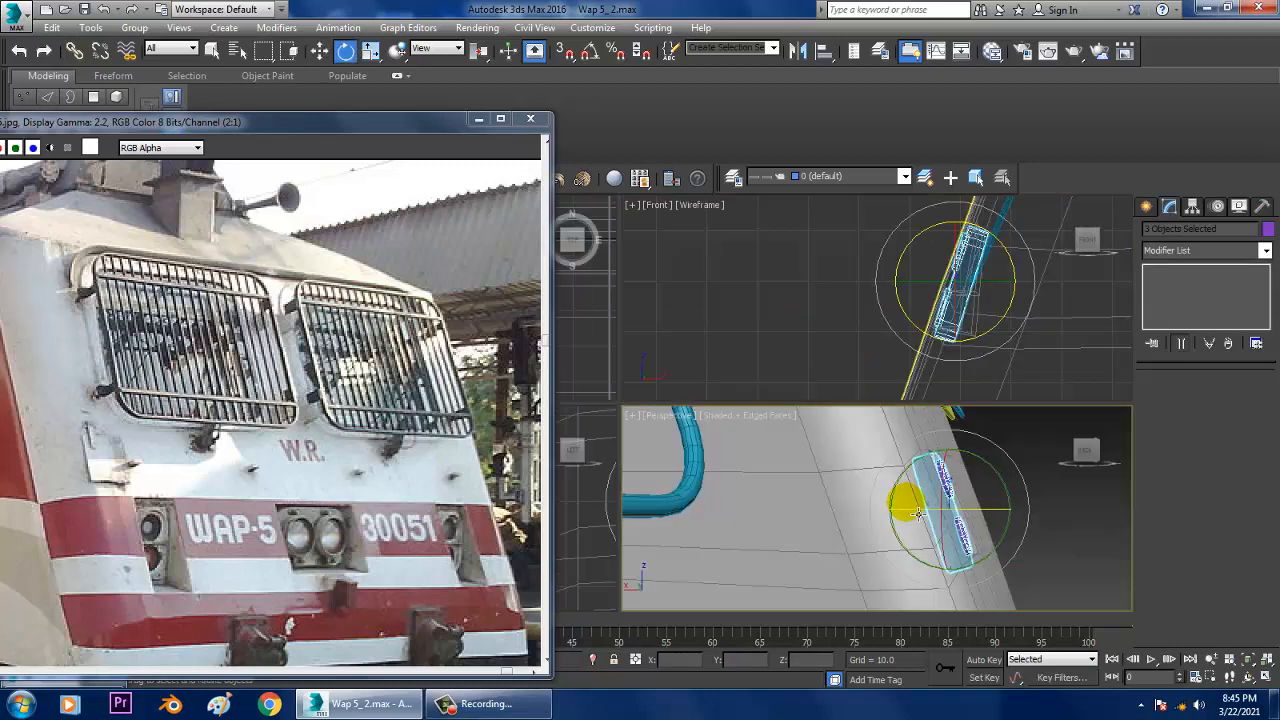
- Move the tilted headlight unit about 0.8 units along X, deeper into the recess
key("alt+w")
middle_click_drag(905, 503, 868, 522, "alt")
key("w")
left_click_drag(711, 406, 703, 405)
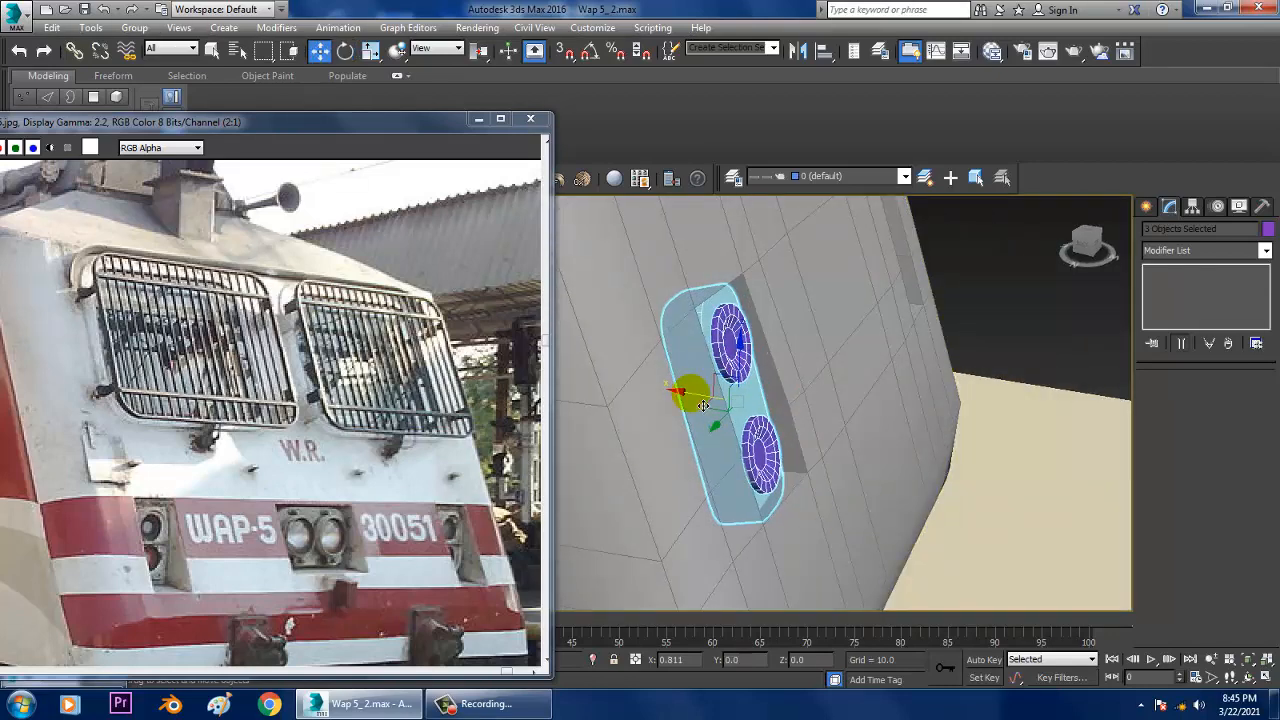
mouse_move(703, 405)
middle_mouse_down("alt")
mouse_move(690, 366)
mouse_move(672, 374)
mouse_move(700, 400)
mouse_move(758, 412)
mouse_move(694, 404)
middle_mouse_up("alt")
- Clone the headlight unit along Y into the recess on the other side of the cab front
left_click_drag(666, 400, 933, 410, "shift")
left_click(638, 420)
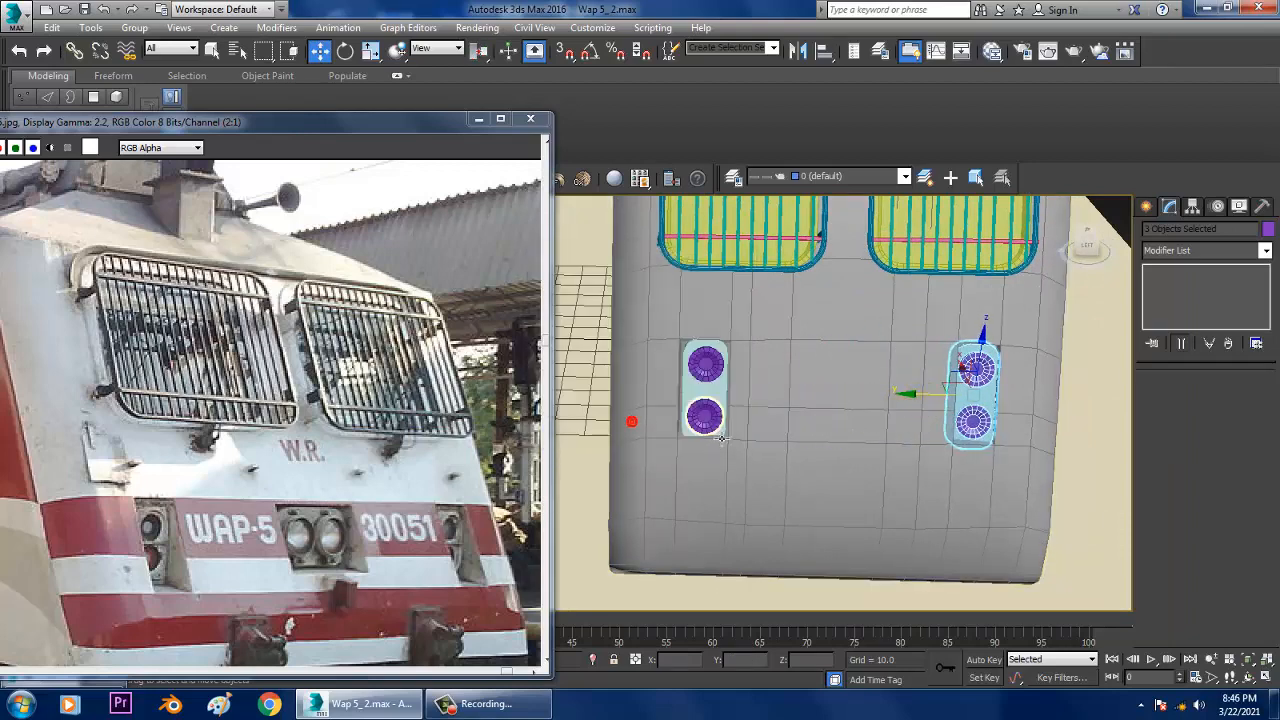
mouse_move(631, 420)
middle_mouse_down("alt")
mouse_move(823, 363)
mouse_move(757, 331)
mouse_move(932, 300)
middle_mouse_up("alt")
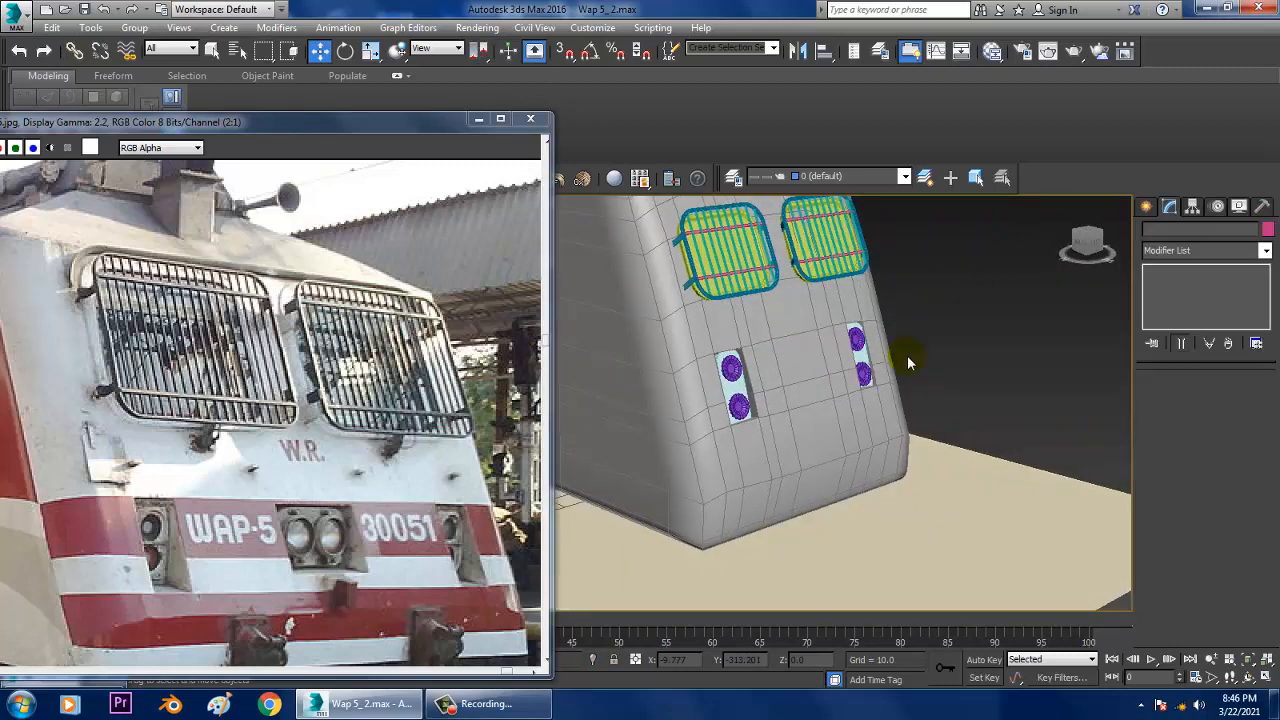
key("F4")
key("F4")
- Minimize the reference photo and delete the stray rounded rectangle floating beside the locomotive
scroll(920, 340, "down", 4)
middle_click_drag(918, 345, 740, 375, "alt")
middle_click_drag(740, 375, 922, 398)
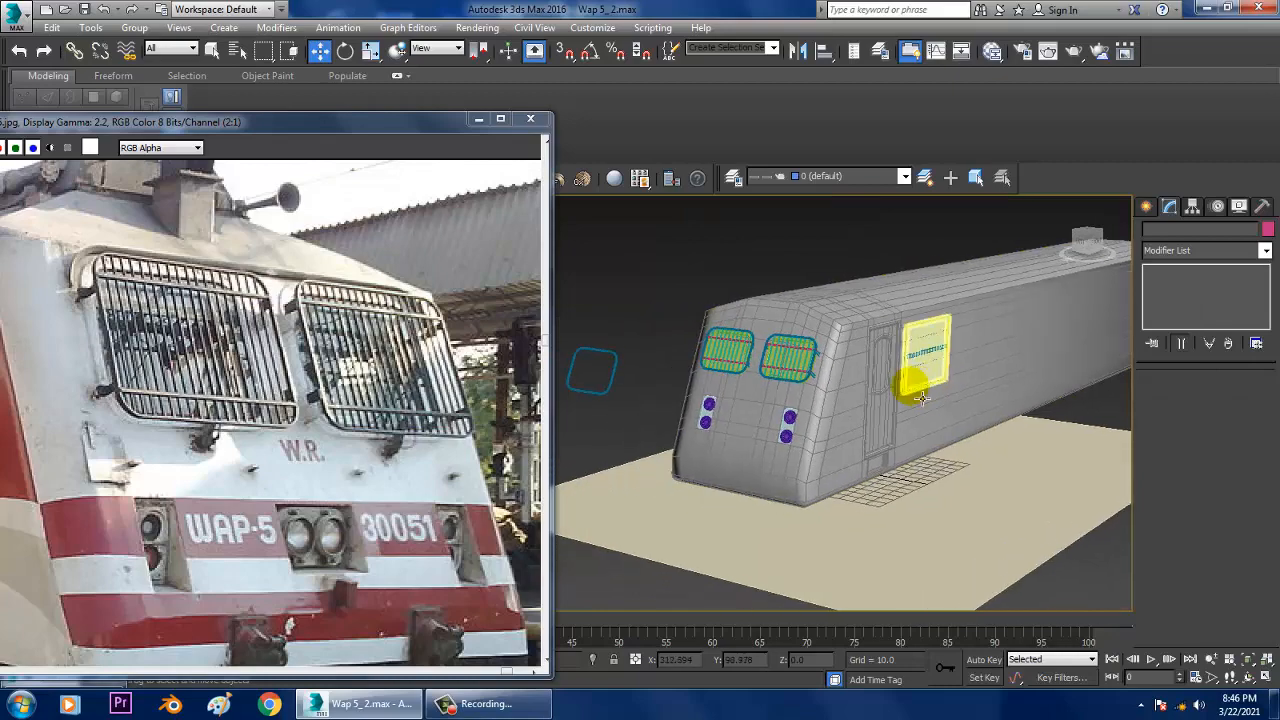
scroll(922, 399, "up", 3)
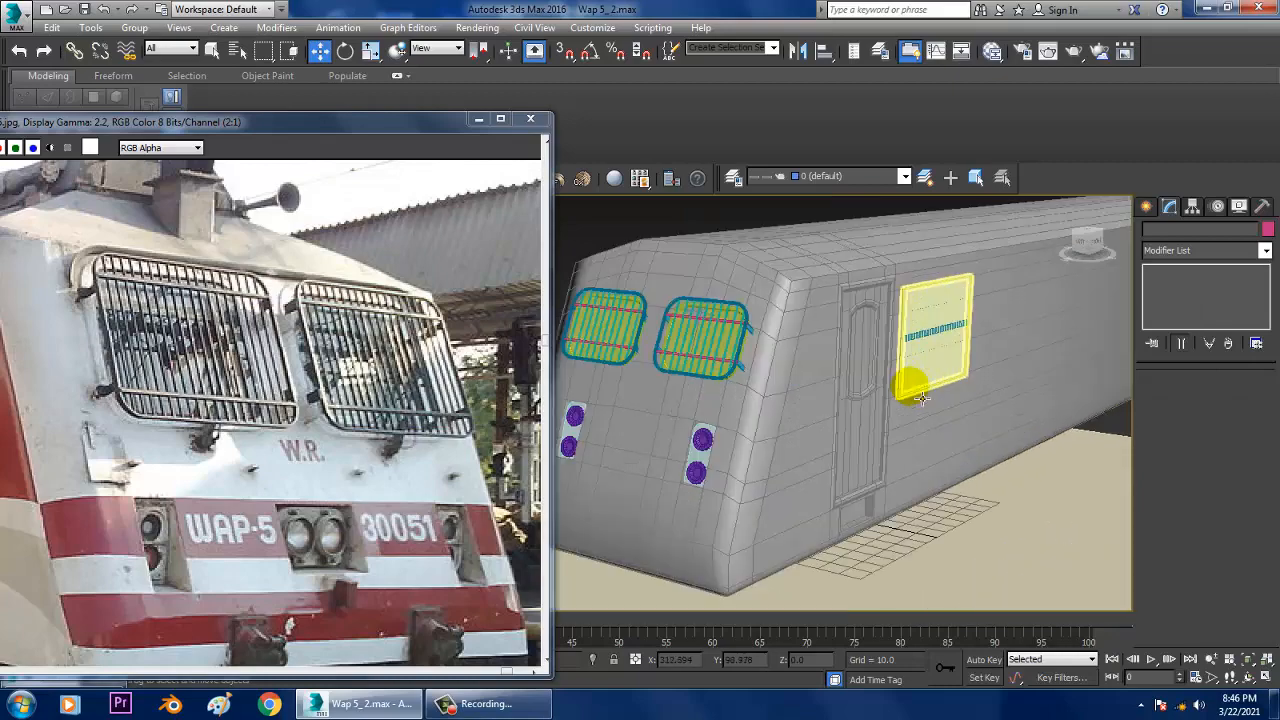
left_click(479, 120)
left_click(823, 243)
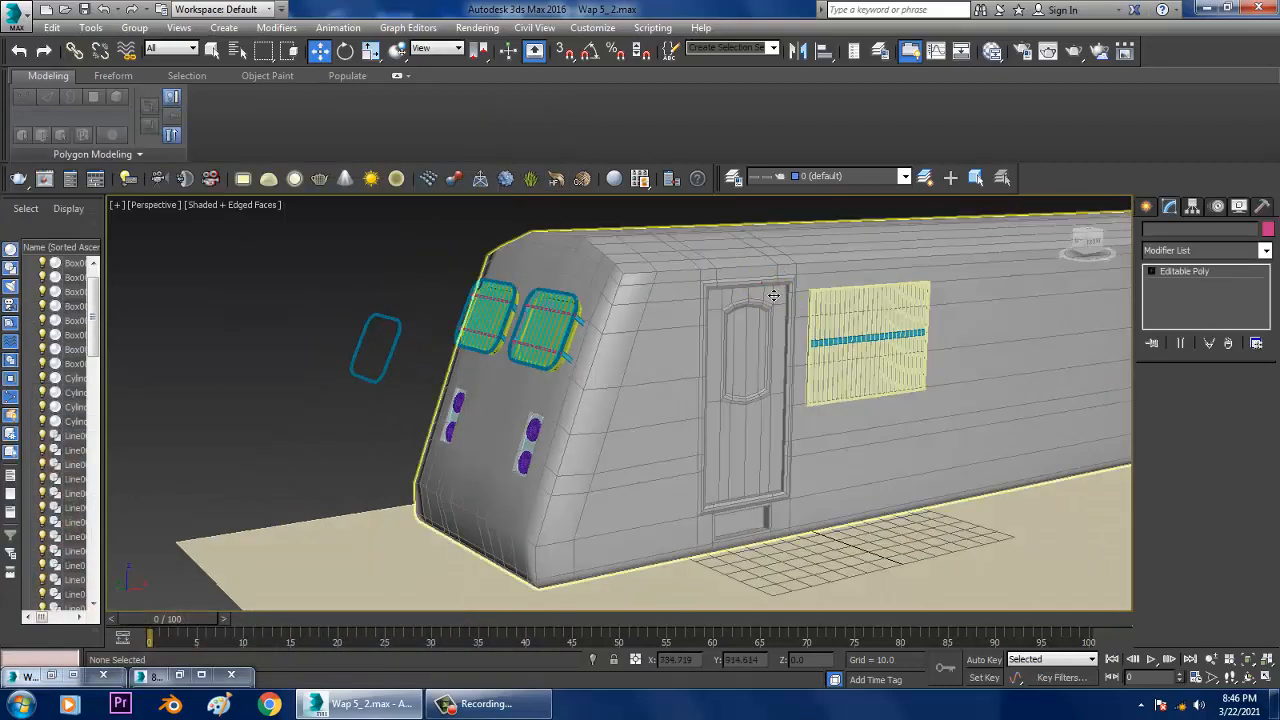
scroll(702, 332, "up", 2)
left_click_drag(440, 445, 436, 442)
key("Delete")
- Select the rounded frame of the front window farther from the cab door
scroll(550, 354, "down", 3)
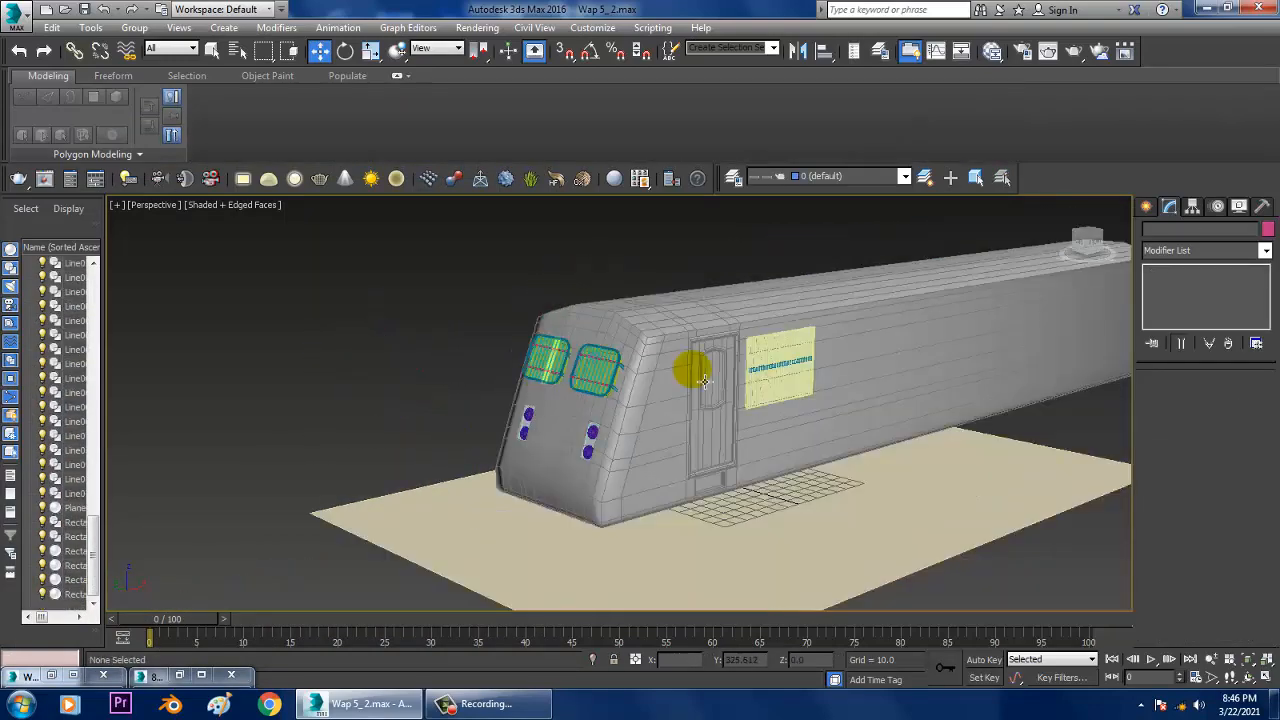
middle_click_drag(736, 369, 810, 395, "alt")
scroll(628, 408, "up", 5)
left_click(691, 399)
scroll(691, 399, "down", 4)
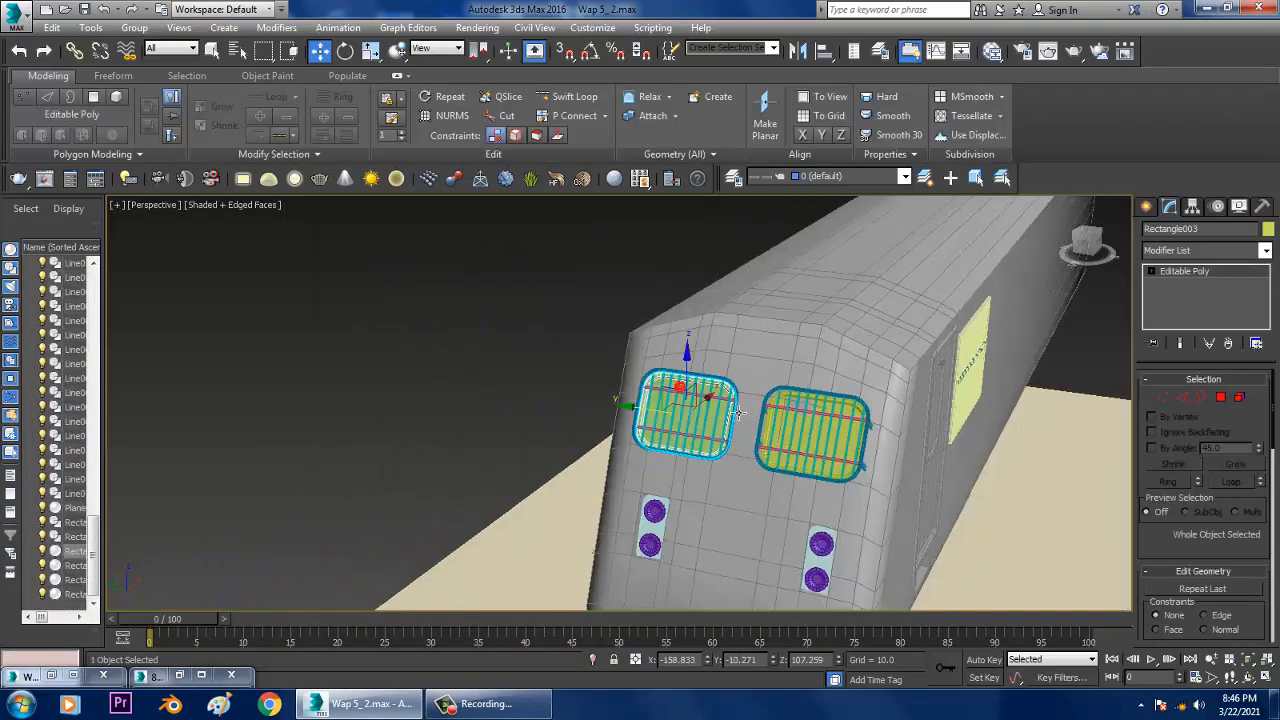
middle_click_drag(986, 458, 748, 435, "alt")
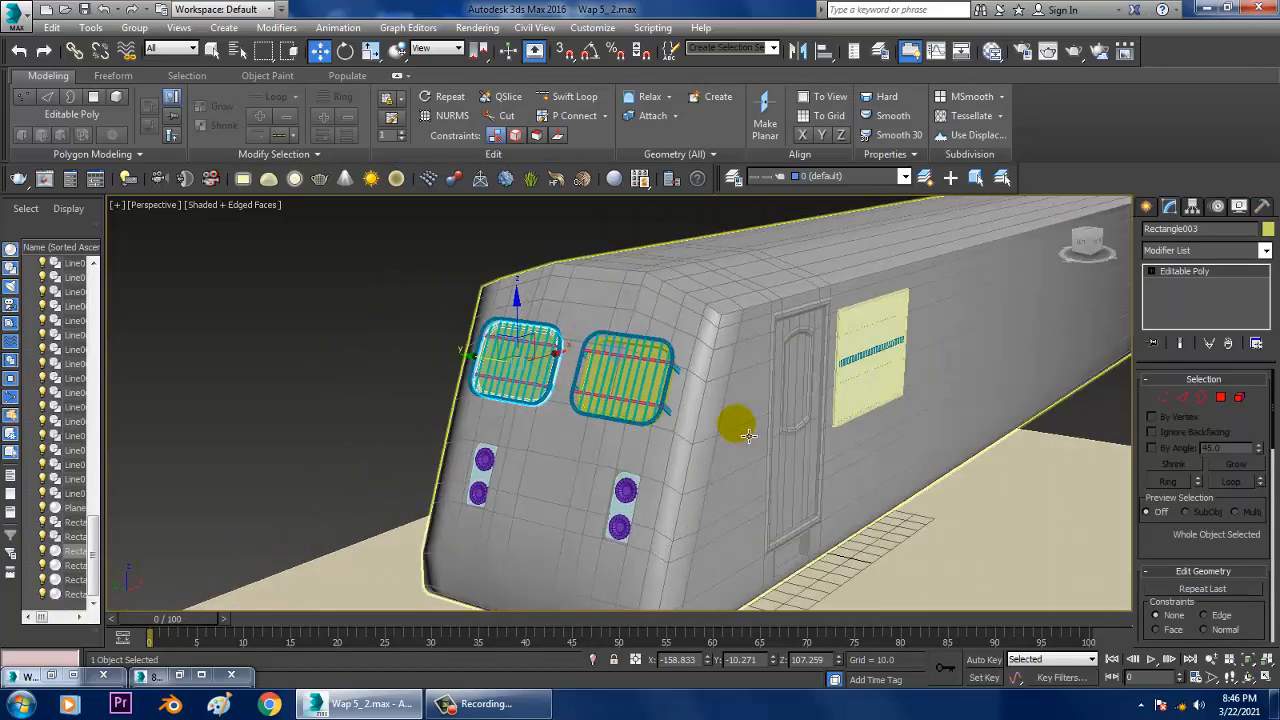